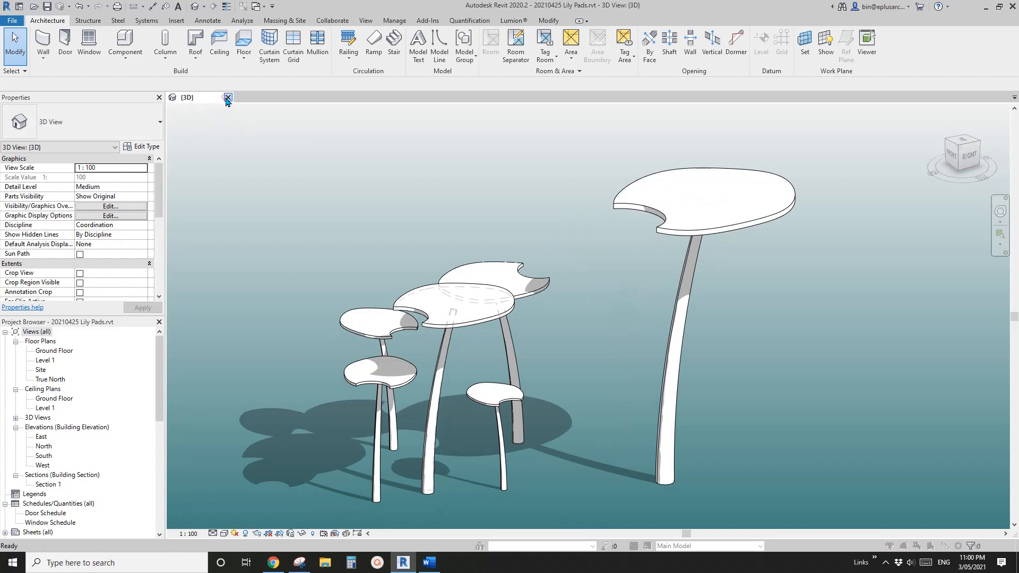
Close the Lily Pads project and create a new family from the Metric Generic Model Adaptive.rft template.
left_click(228, 97)
left_click(533, 285)
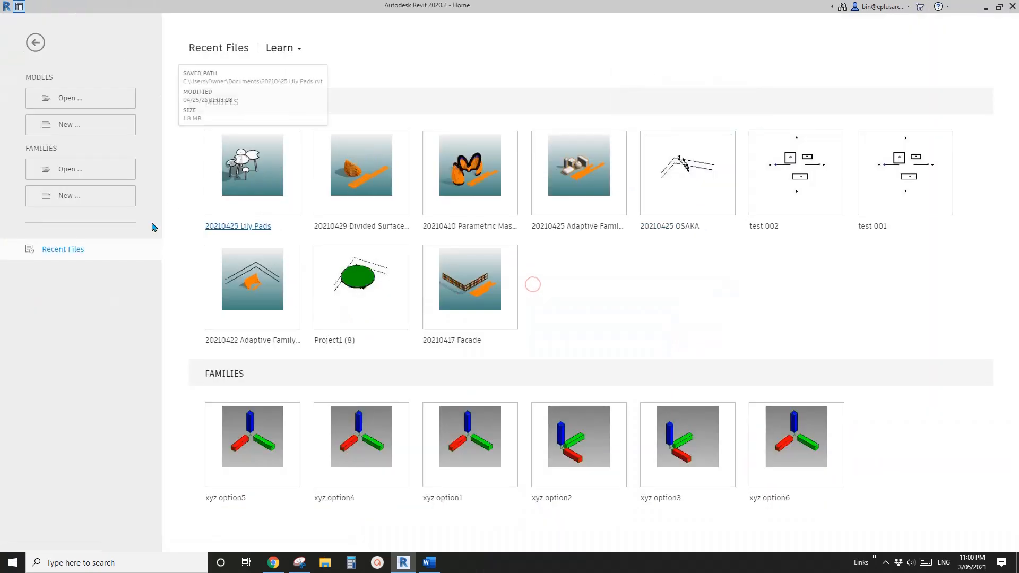
left_click(83, 196)
left_click(709, 232)
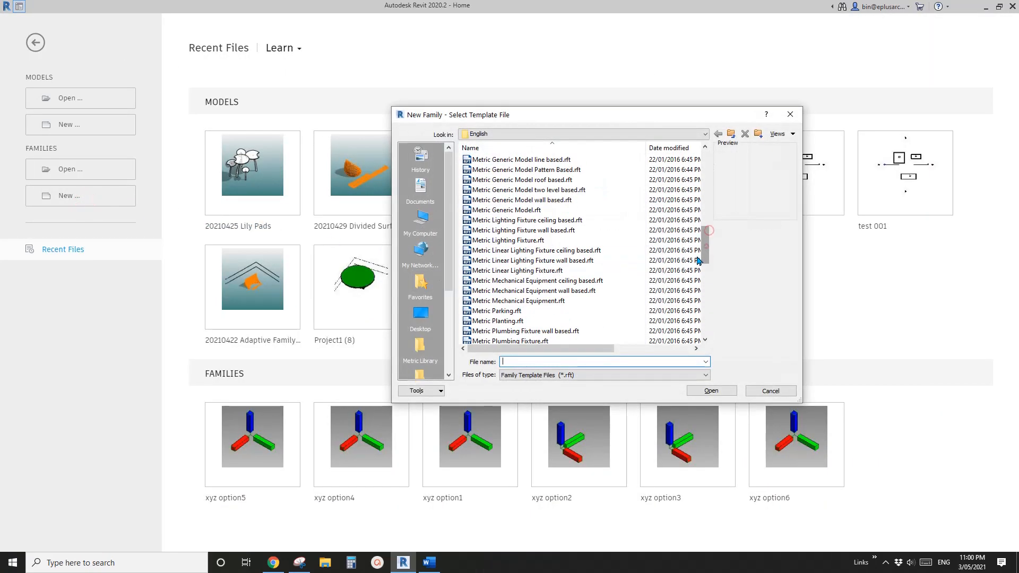
scroll(546, 242, "up", 1)
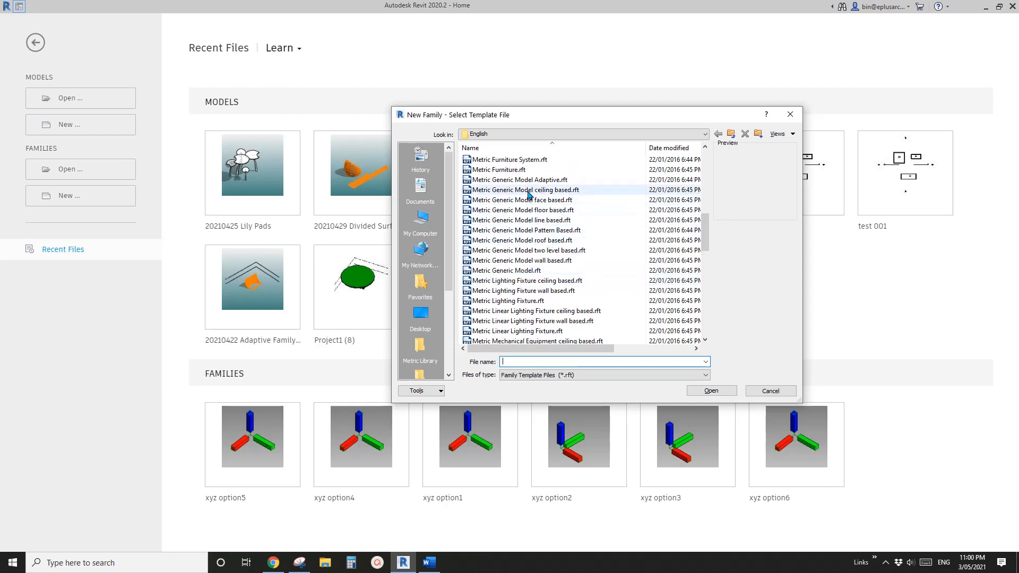
left_click(539, 181)
left_click(722, 389)
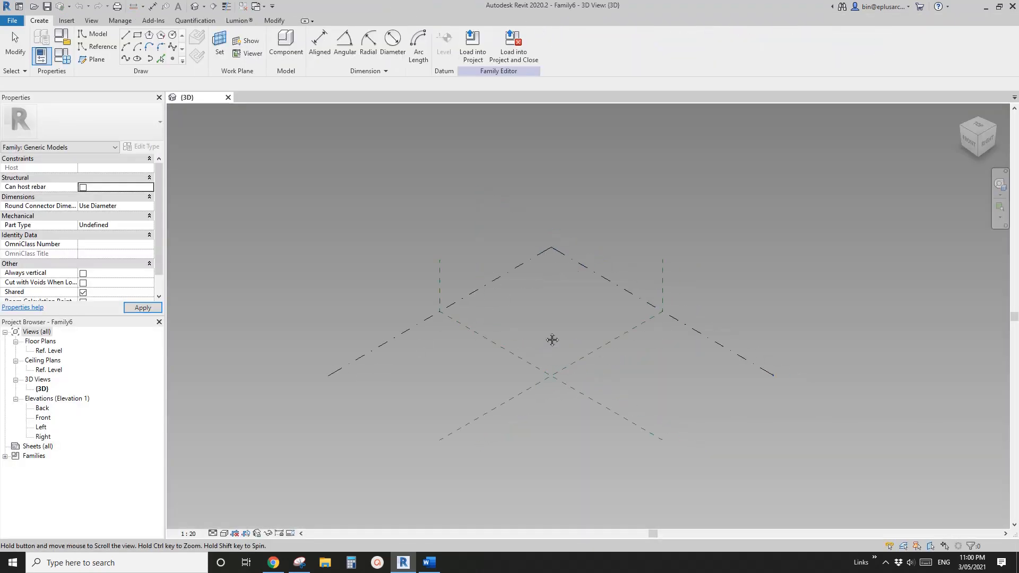
Place a reference point on the reference level, away from the reference plane intersection, and make it adaptive.
middle_click_drag(552, 340, 542, 339)
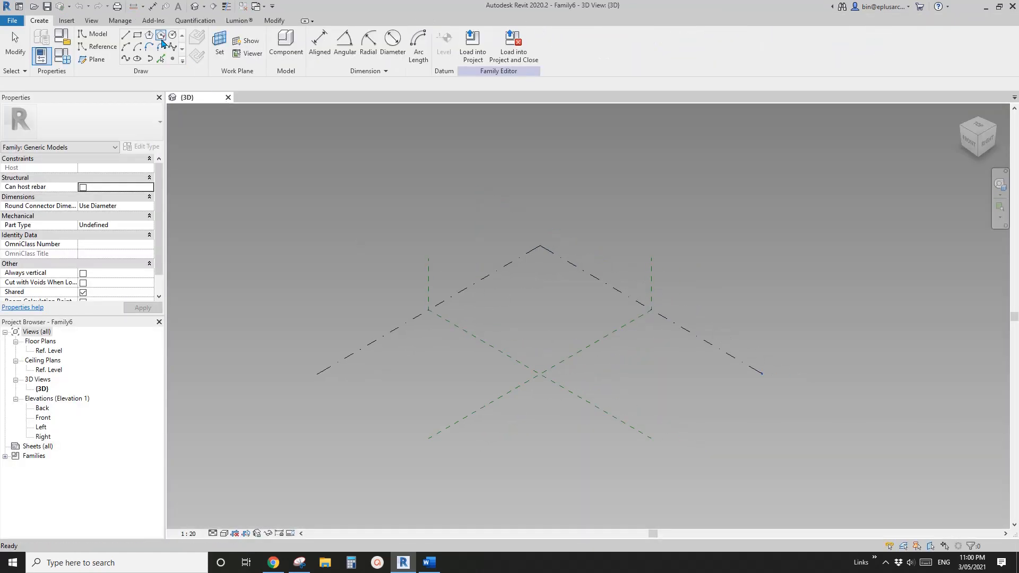
left_click(172, 58)
scroll(530, 400, "up", 1)
left_click(449, 368)
key("Escape")
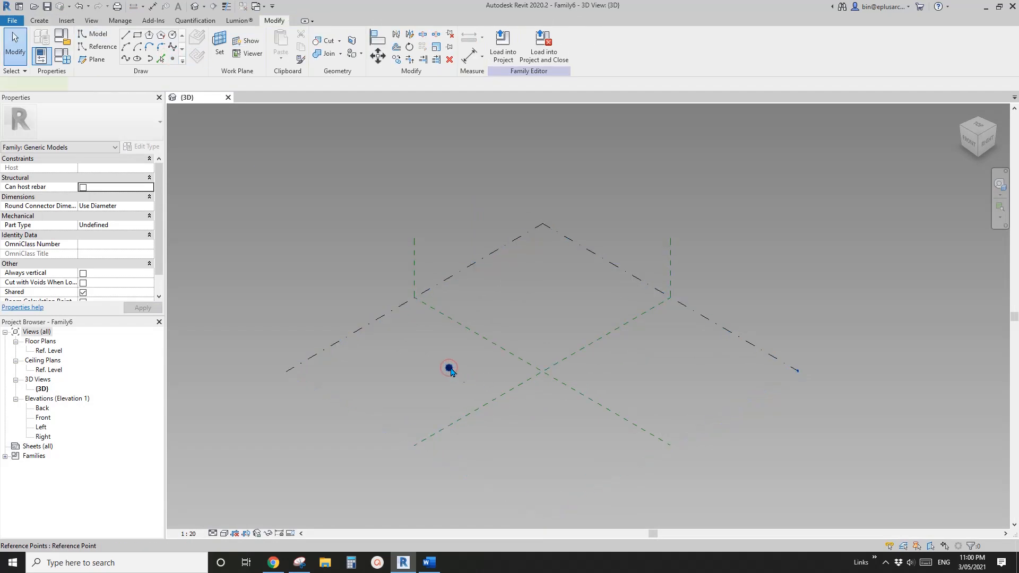
left_click(449, 368)
scroll(480, 377, "up", 1)
left_click(557, 44)
left_click(542, 354)
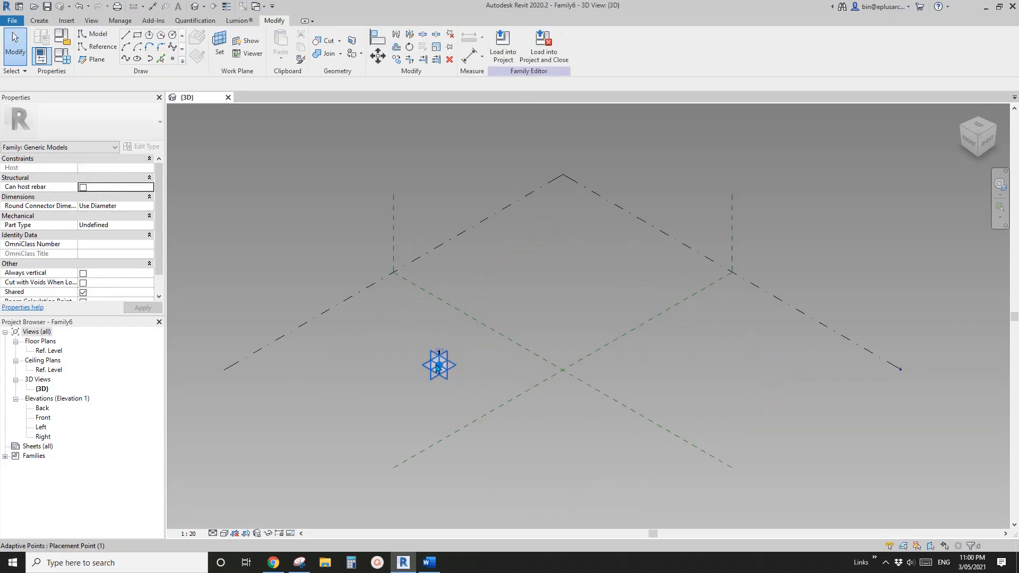
left_click(439, 365)
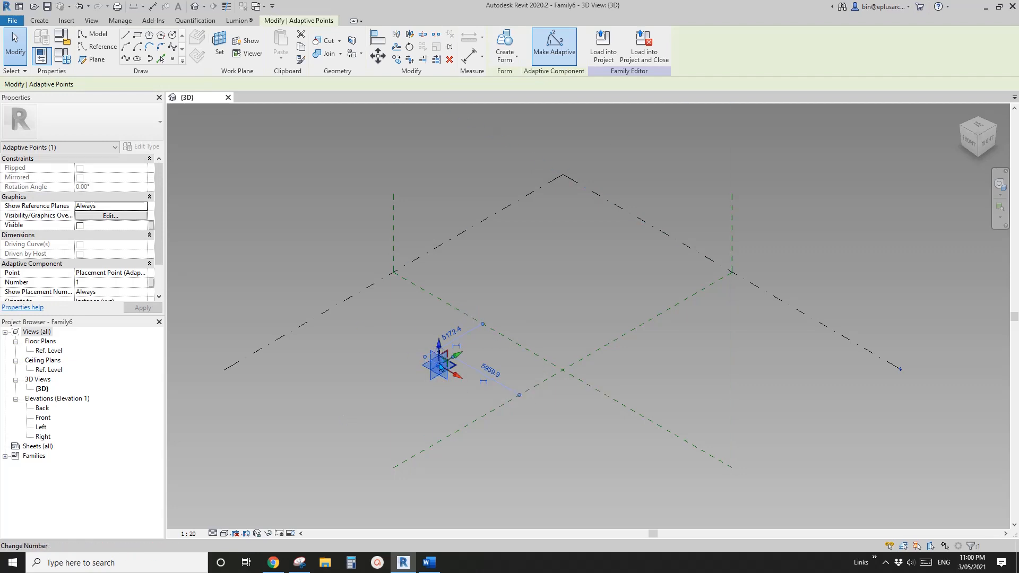
middle_click_drag(439, 366, 443, 375)
Set the adaptive point's horizontal plane as the work plane and place a reference point on it at the adaptive point.
left_click(173, 60)
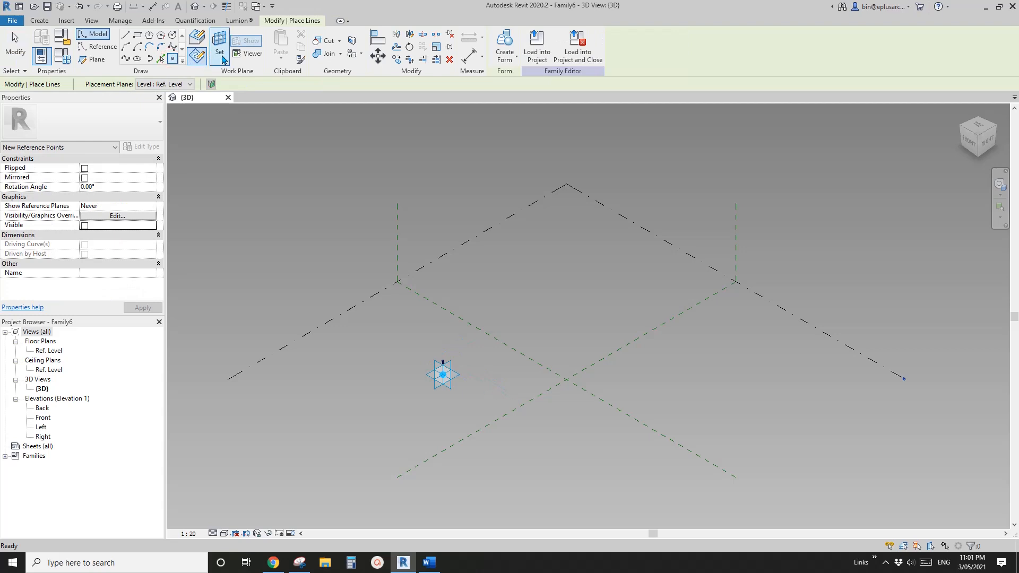
left_click(197, 55)
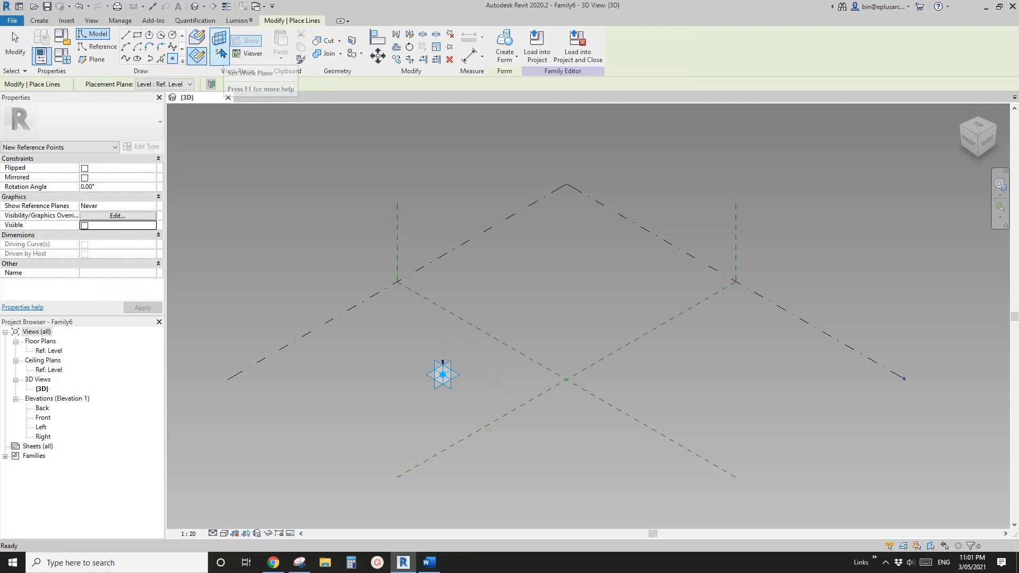
left_click(461, 375)
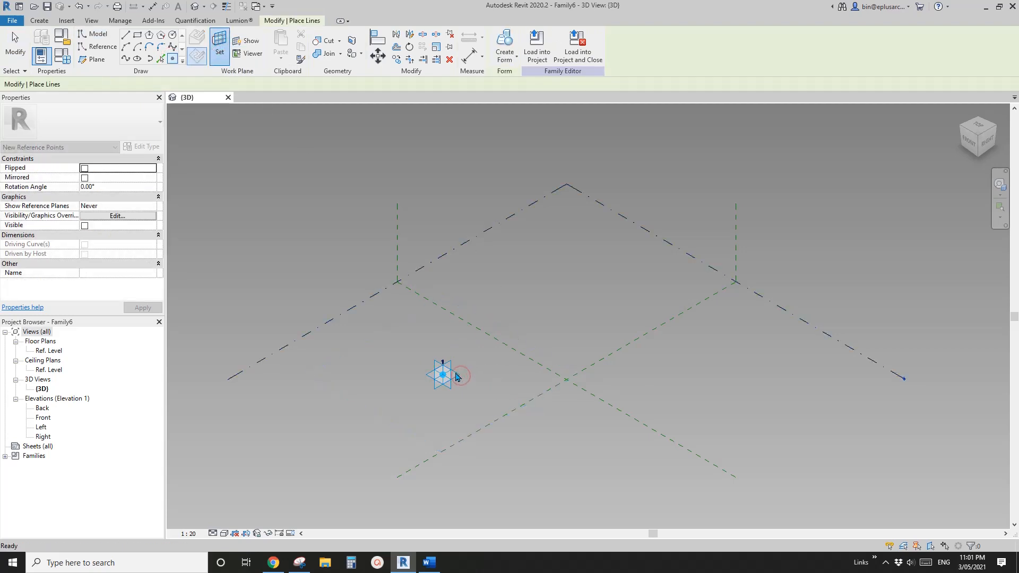
key("Escape")
left_click(174, 59)
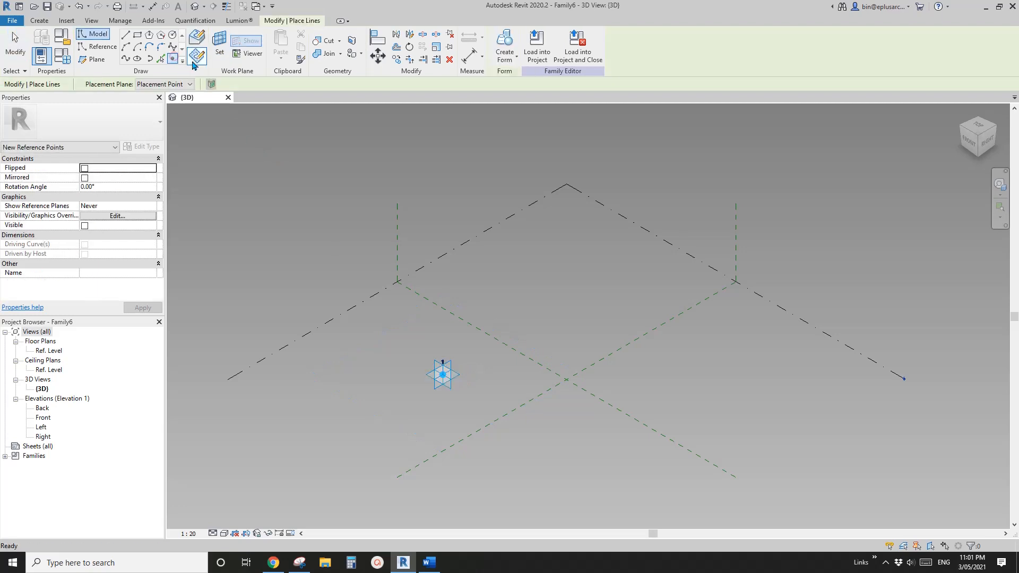
left_click(219, 43)
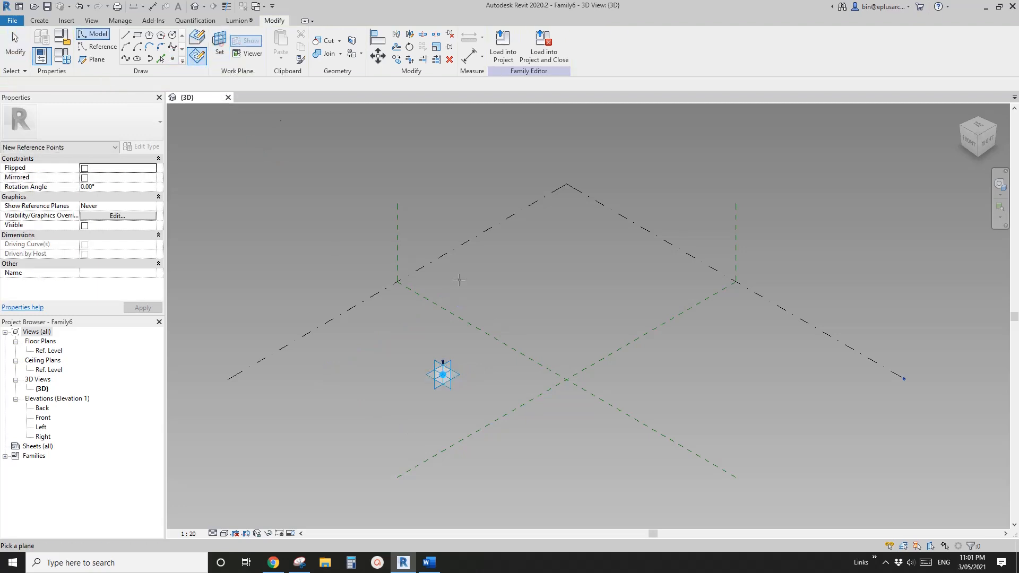
left_click(462, 376)
key("Escape")
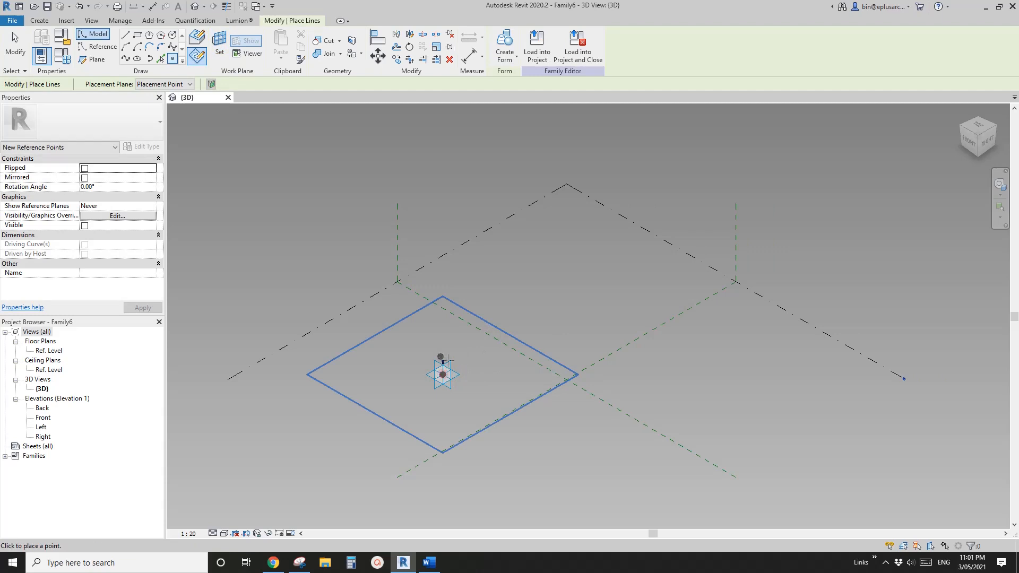
key("Escape")
Set the hosted reference point's offset from the adaptive point to 5000.
left_click(445, 380)
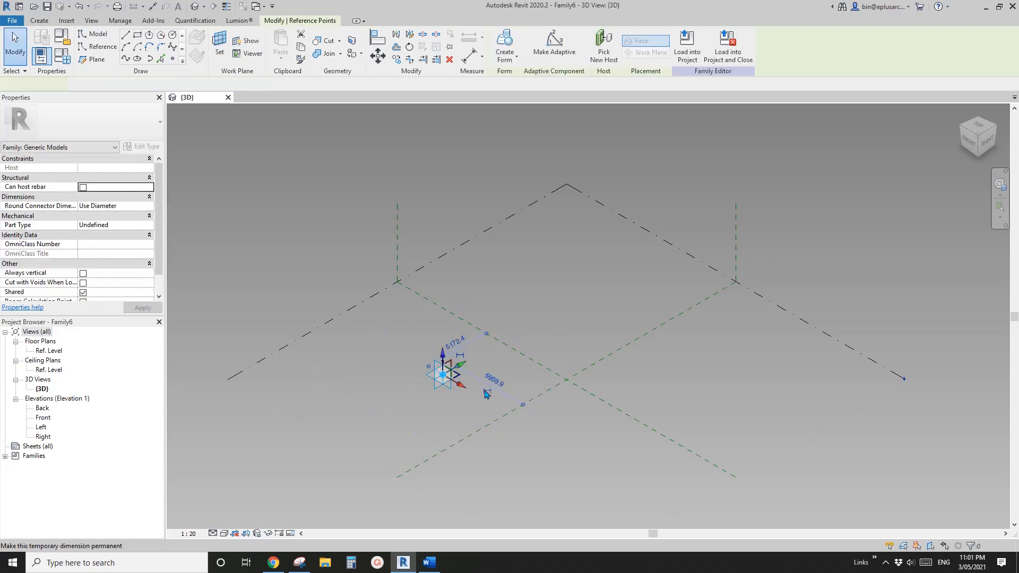
left_click(114, 273)
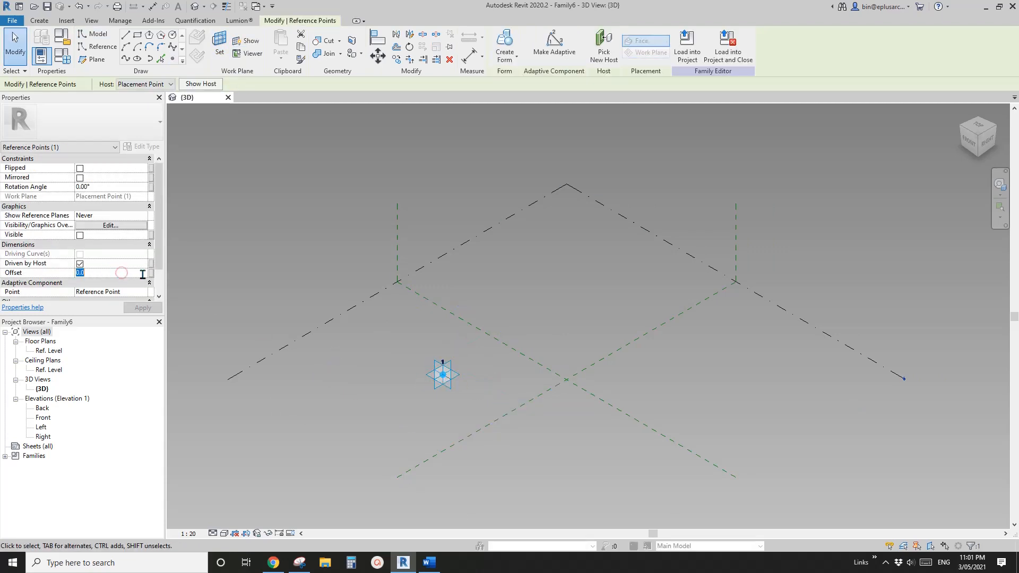
type("5000")
scroll(446, 335, "up", 4)
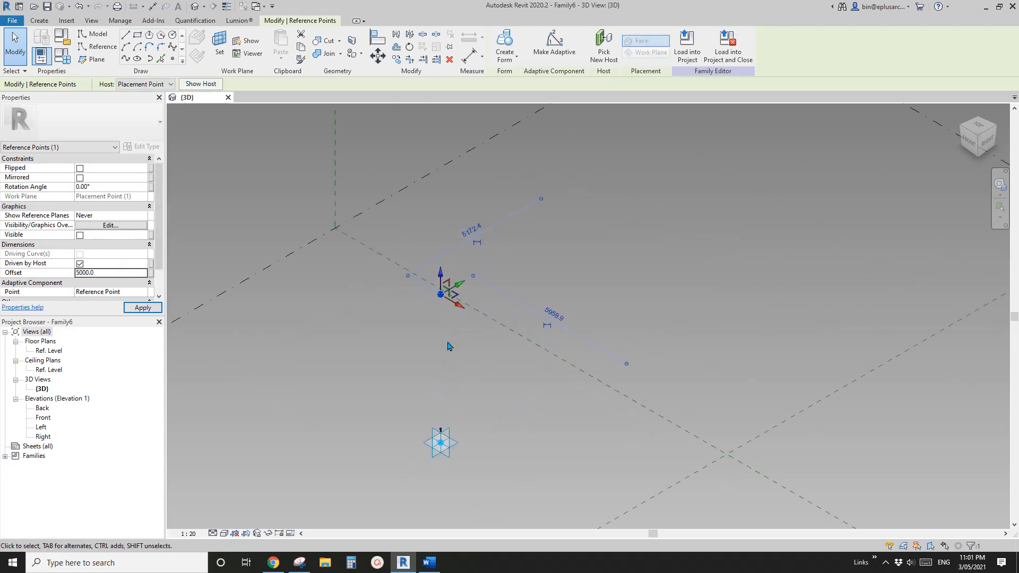
middle_click_drag(449, 335, 461, 304)
Associate the reference point's offset with a new instance length parameter named H.
left_click(151, 274)
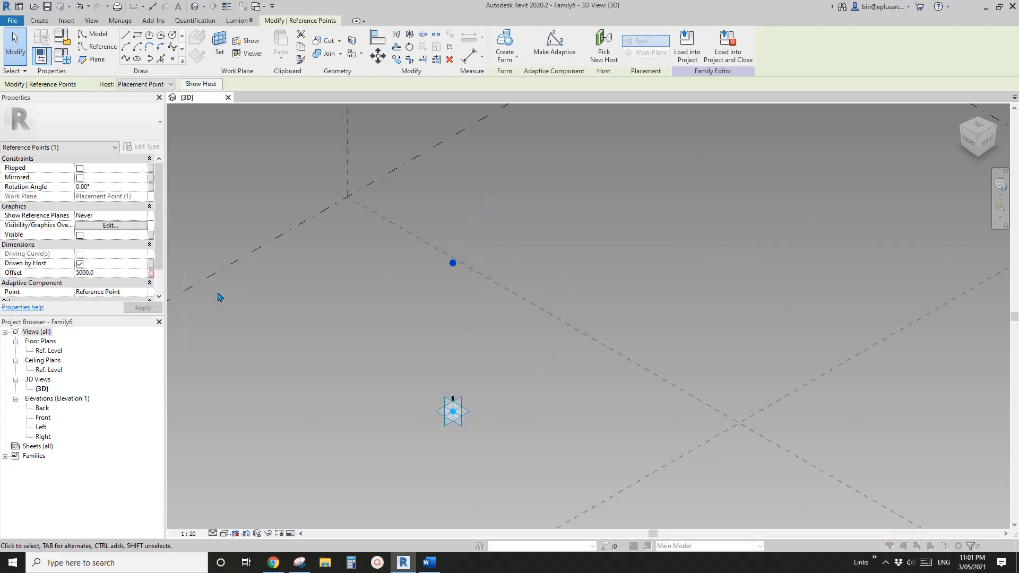
left_click(191, 332)
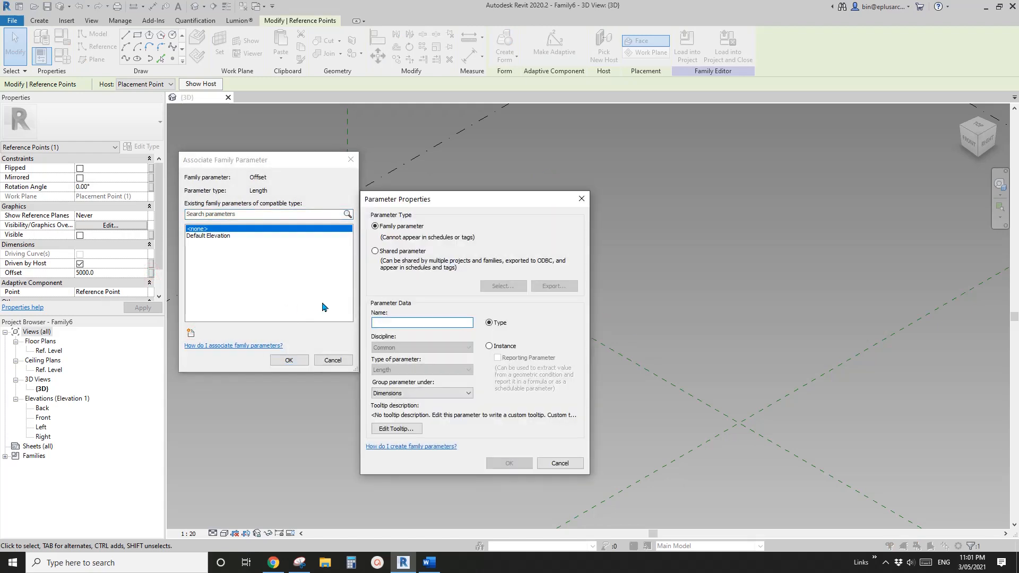
type("H")
left_click(505, 348)
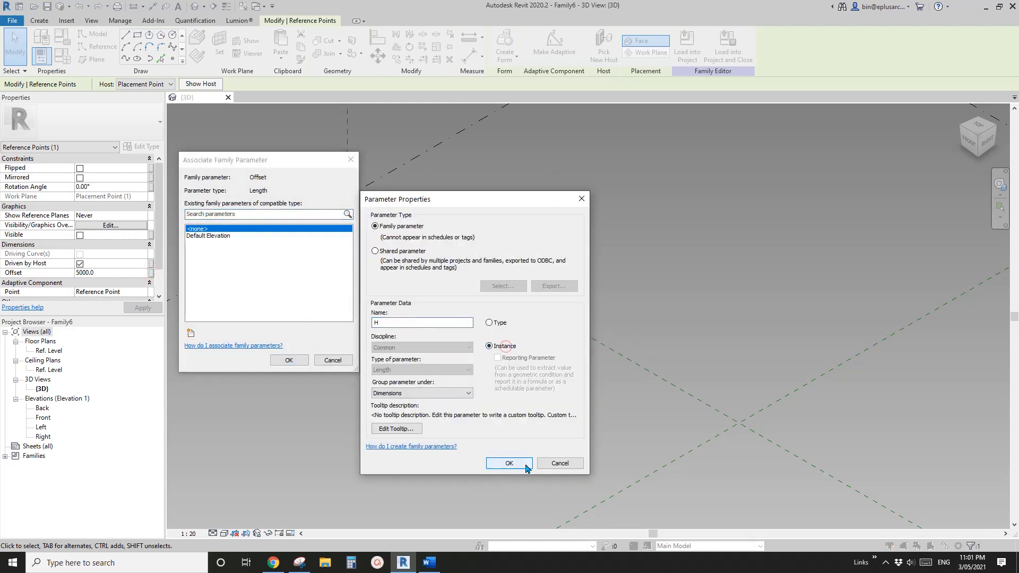
left_click(509, 463)
left_click(289, 360)
left_click(408, 263)
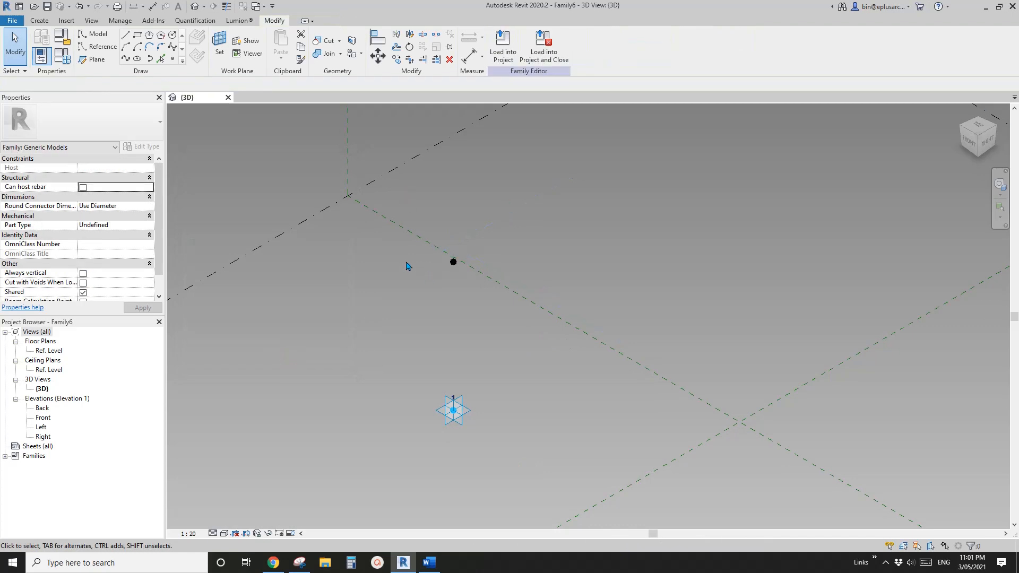
Examine the adaptive point and the reference point above it, including the upper point's axes, from several angles.
left_click_drag(387, 253, 518, 443)
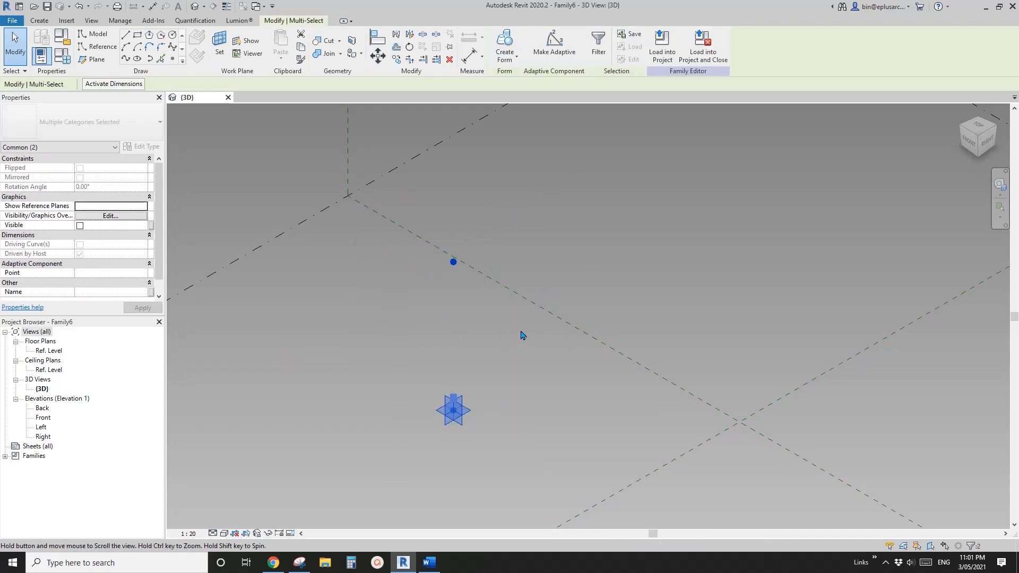
middle_click_drag(484, 334, 455, 337, "shift")
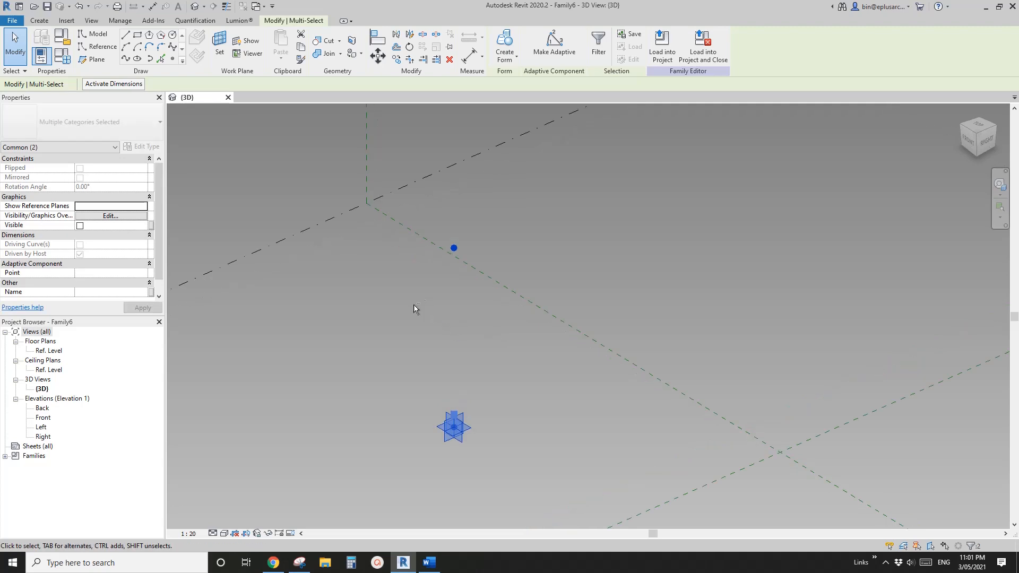
left_click(455, 261)
left_click(454, 250)
middle_click_drag(466, 255, 495, 281, "shift")
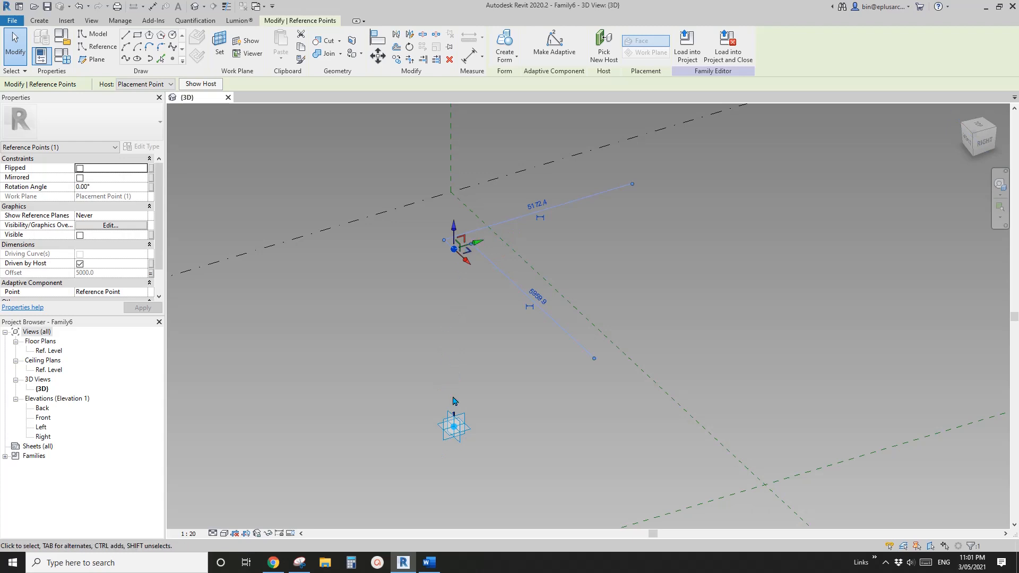
middle_click_drag(607, 208, 588, 215)
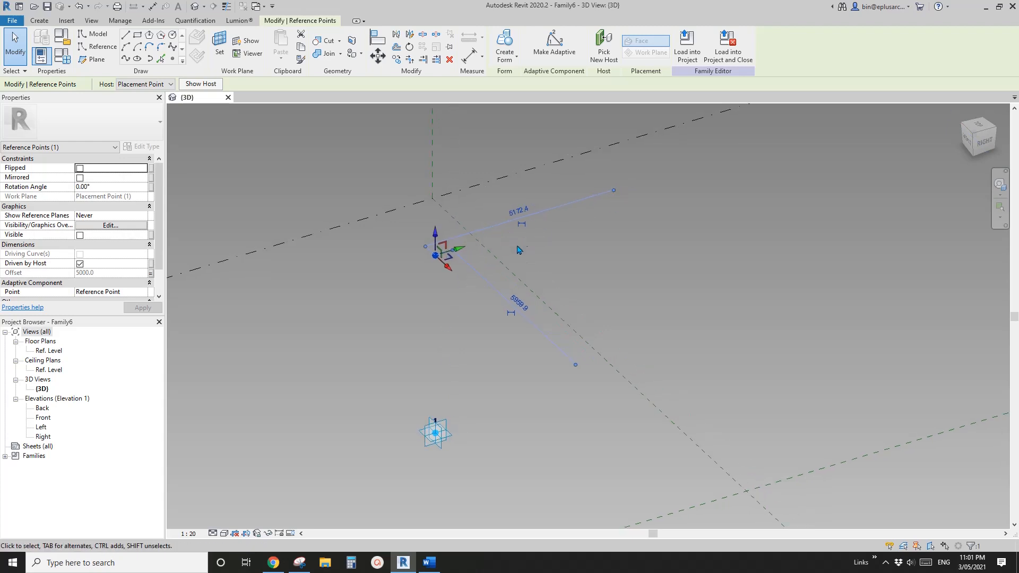
middle_click_drag(504, 246, 494, 271, "shift")
middle_click_drag(272, 164, 329, 168, "shift")
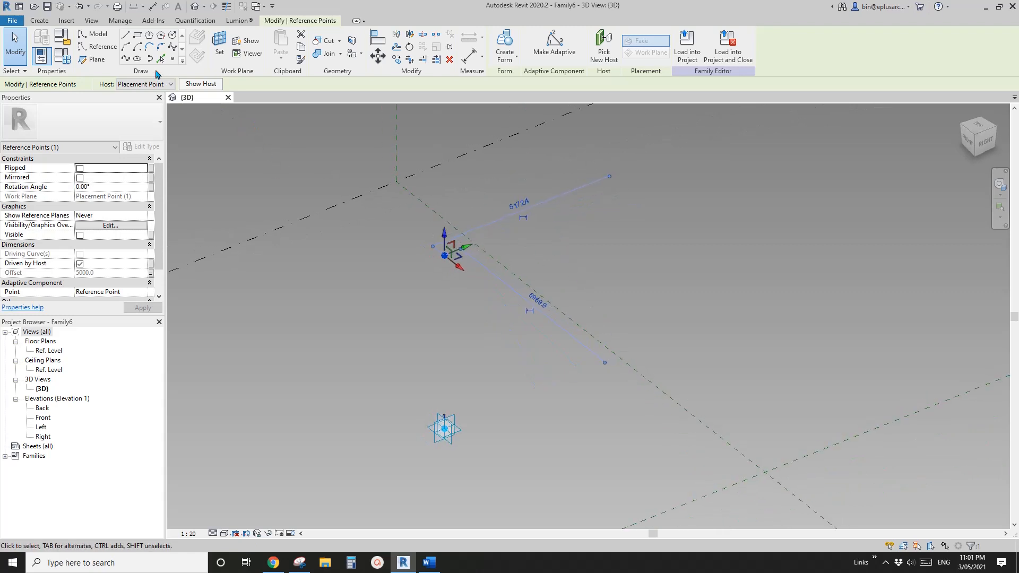
Set the upper reference point's vertical side plane as the work plane and place another reference point on it at the same location.
left_click(172, 60)
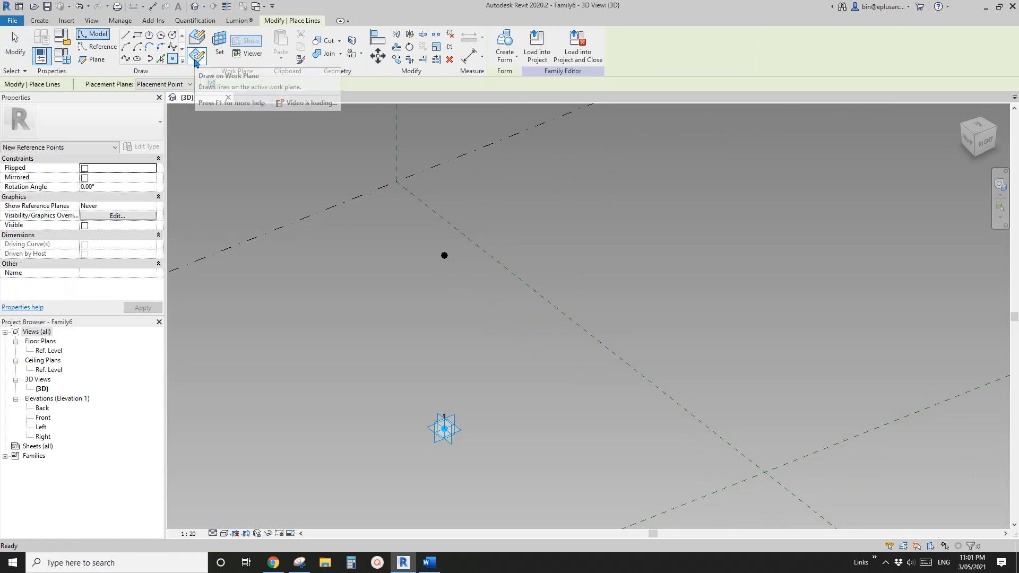
left_click(219, 44)
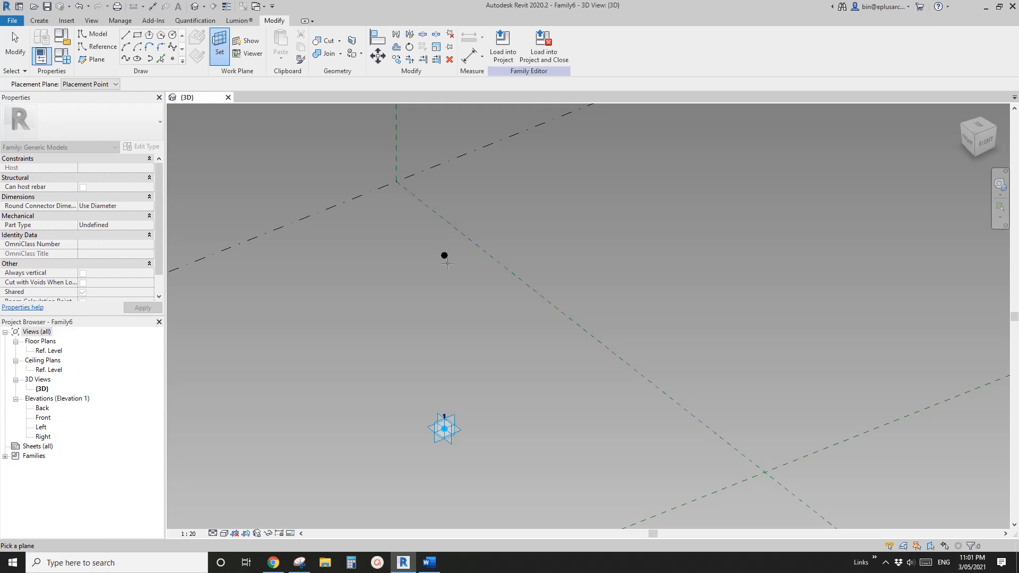
middle_click_drag(473, 263, 499, 262, "shift")
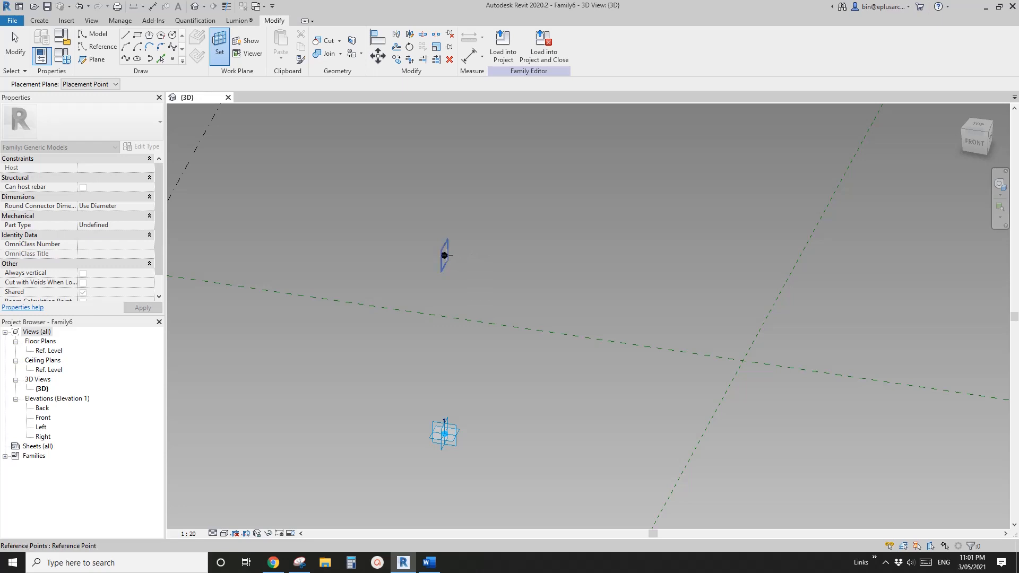
left_click(446, 255)
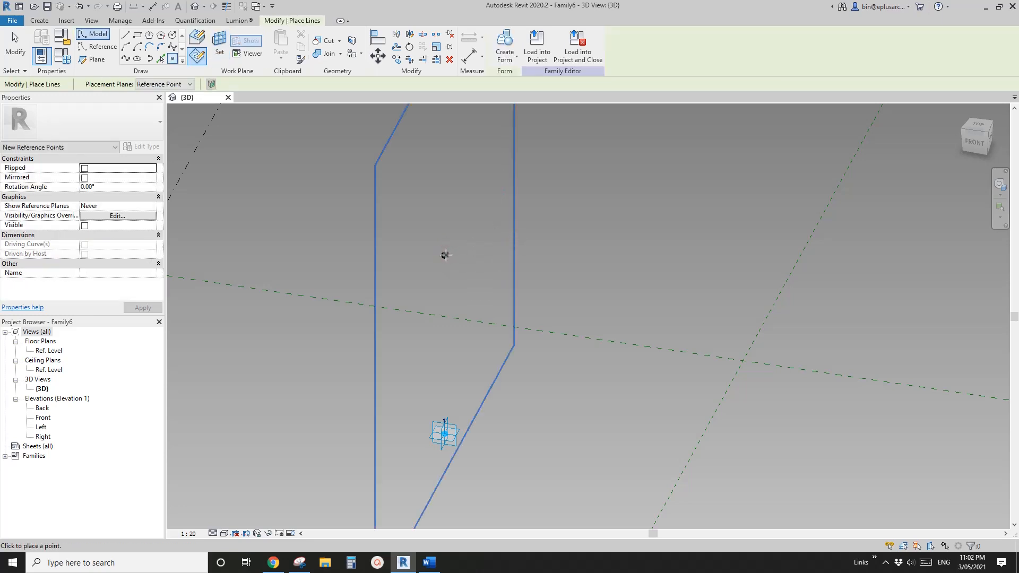
left_click(445, 255)
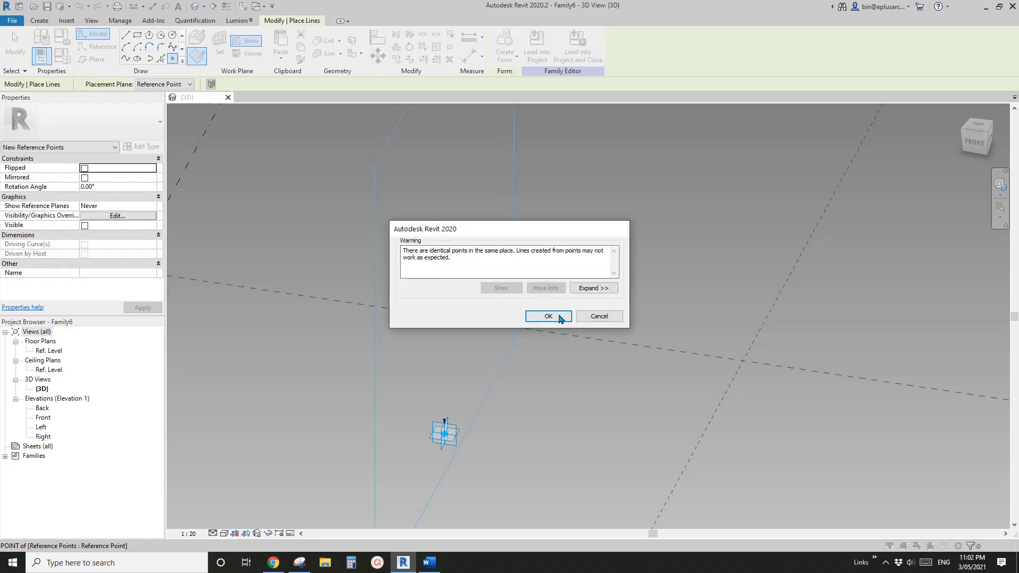
left_click(547, 314)
key("Escape")
Move the new reference point about 545 along its host plane's normal and associate its offset with a new instance parameter named OFS.
left_click(444, 256)
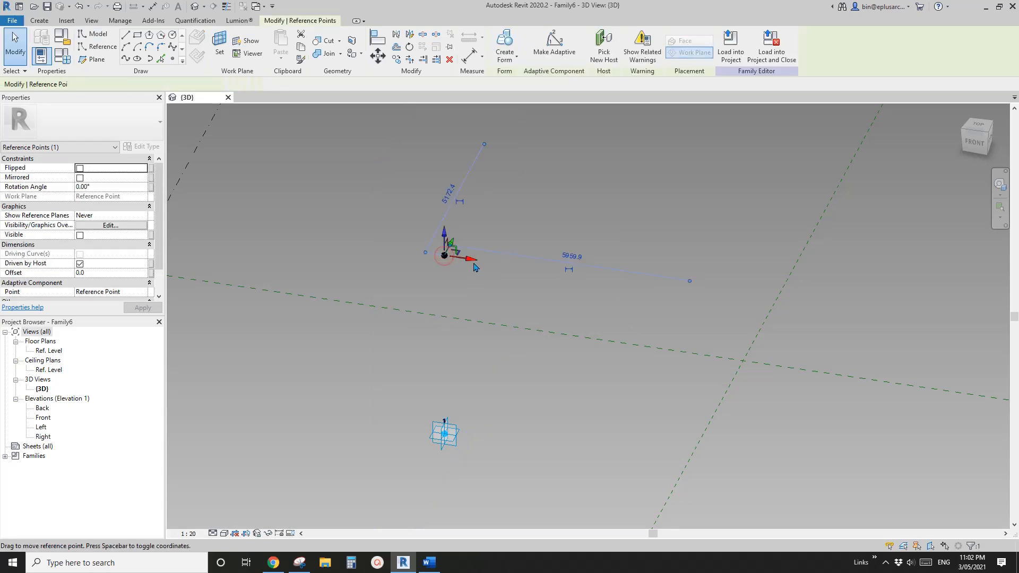
left_click_drag(472, 260, 496, 267)
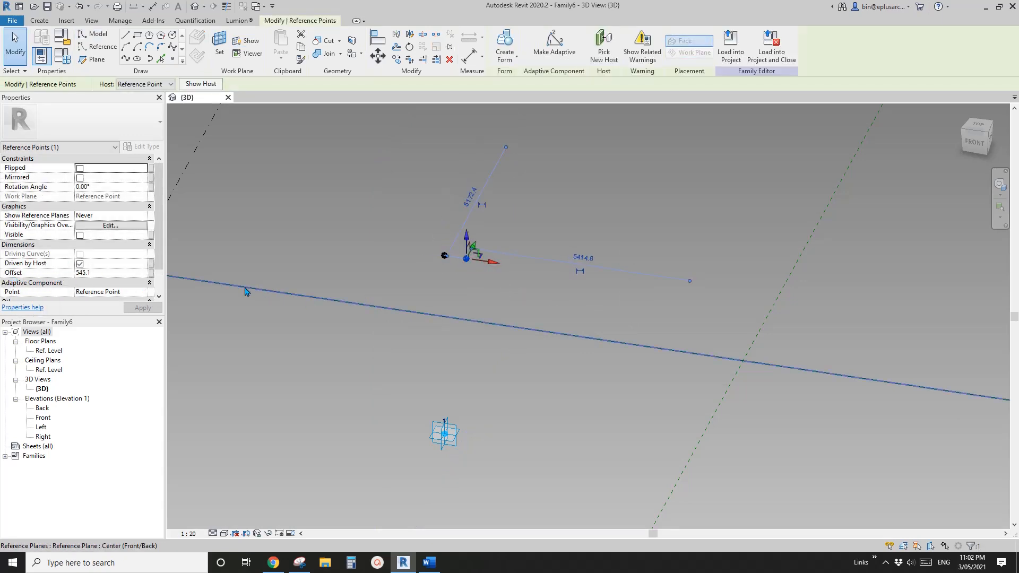
left_click(150, 274)
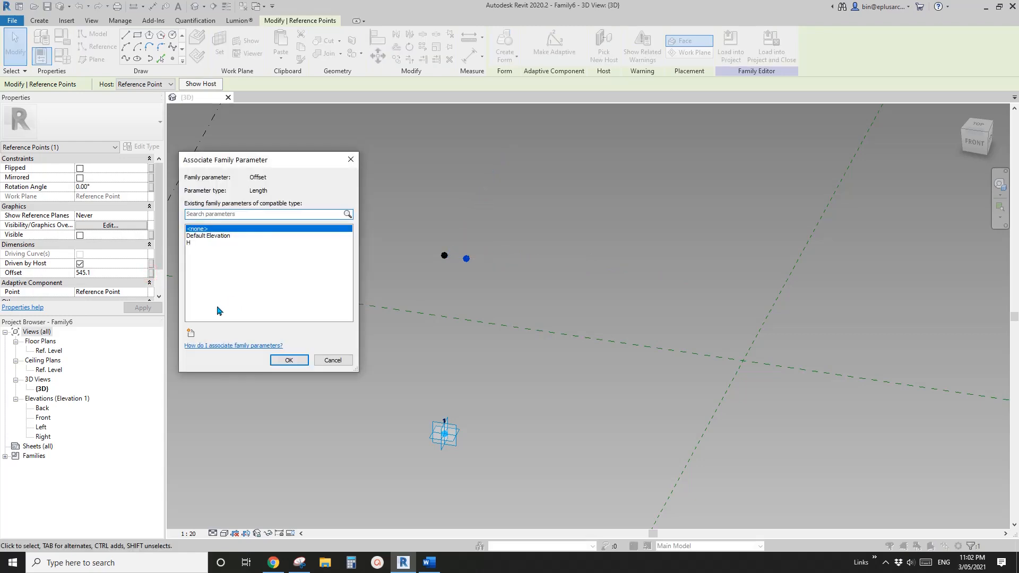
left_click(192, 333)
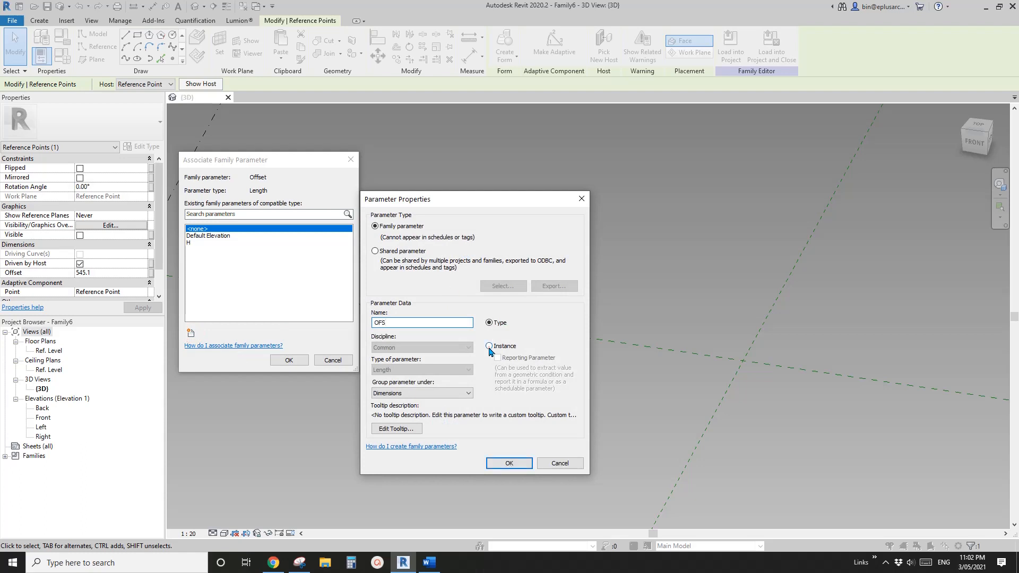
left_click(510, 463)
left_click(290, 359)
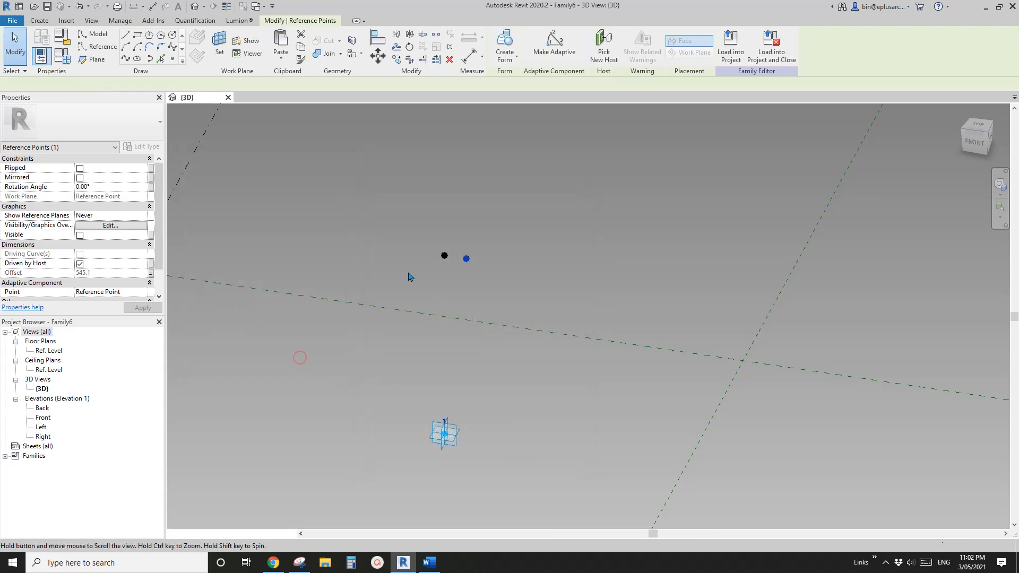
Make the OFS family parameter depend on the height with the formula H*0.1.
left_click(62, 55)
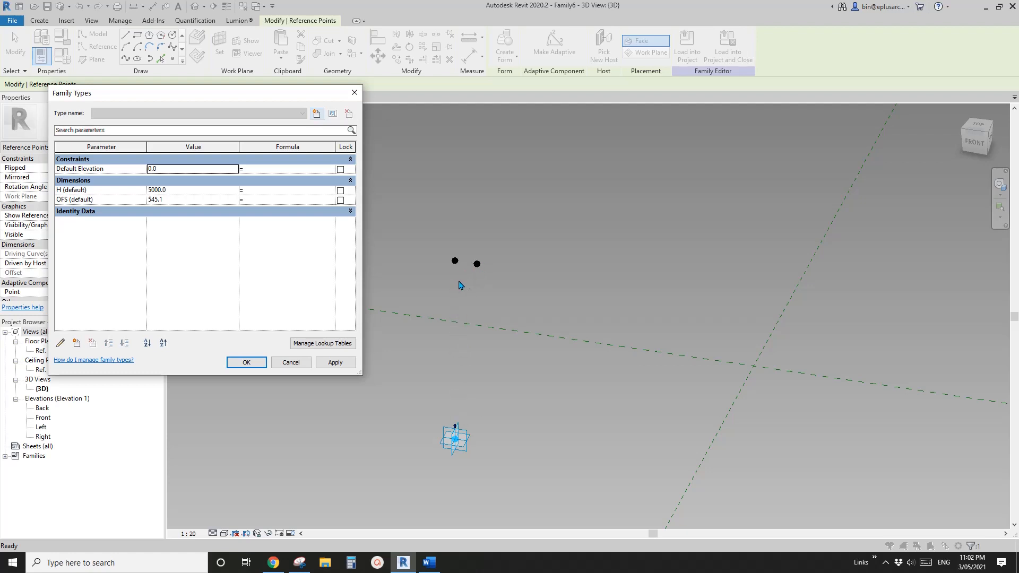
left_click(265, 201)
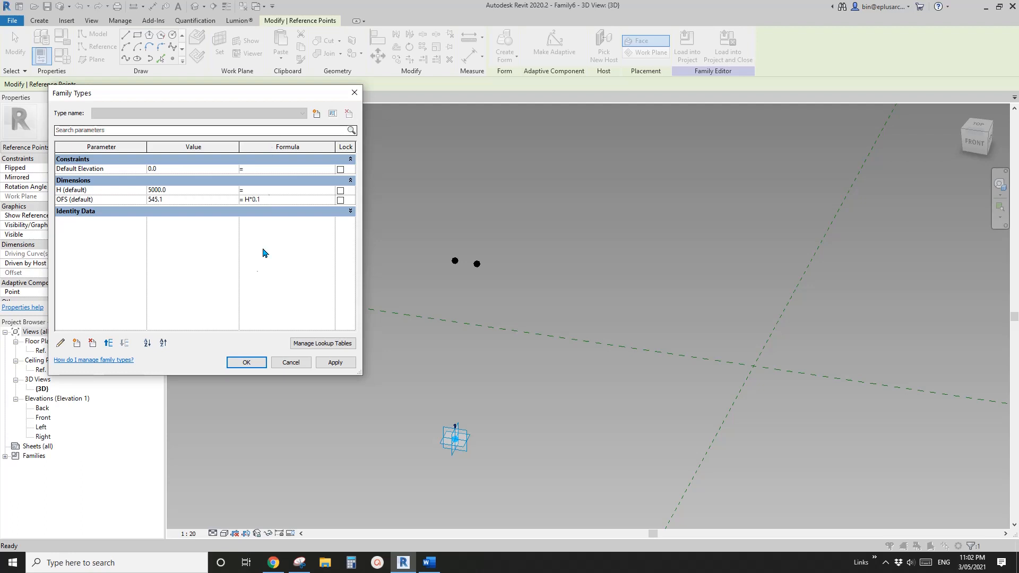
left_click(240, 279)
left_click(246, 362)
left_click(403, 335)
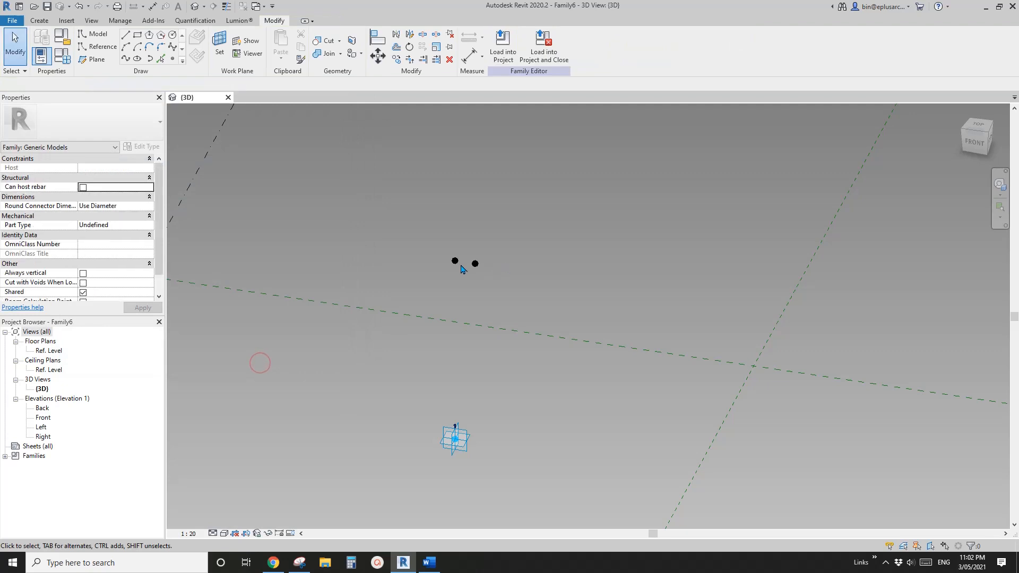
Raise the reference point above the adaptive point to an offset of about 5806 to test the H and OFS relationship.
left_click(455, 261)
left_click_drag(455, 240, 455, 273)
mouse_move(449, 220)
left_mouse_down()
mouse_move(455, 133)
mouse_move(452, 371)
mouse_move(440, 209)
left_mouse_up()
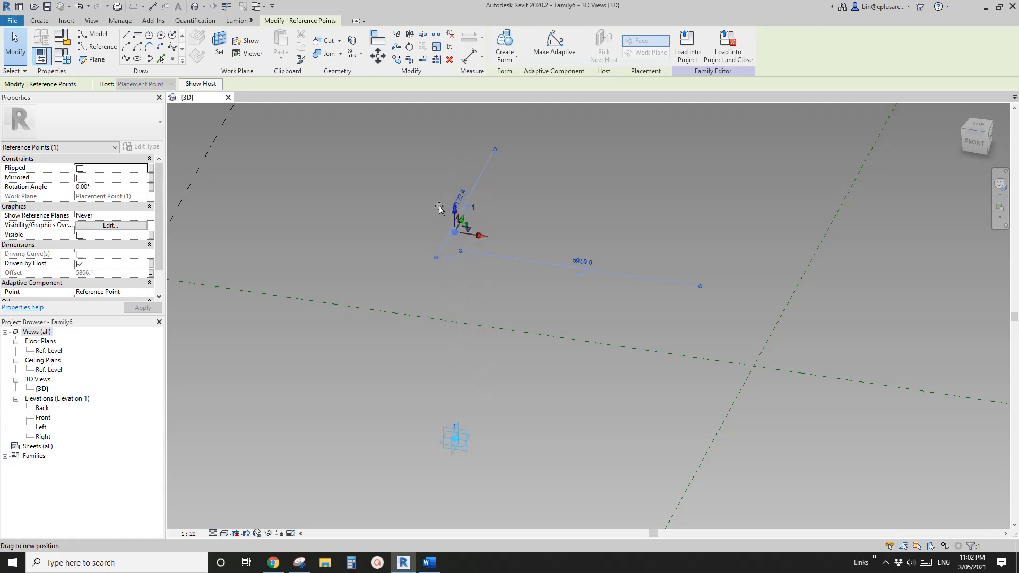
left_click(453, 262)
Try a spline between the adaptive point and the sideways-offset reference point, and delete it.
middle_click_drag(467, 255, 467, 231)
left_click(470, 232)
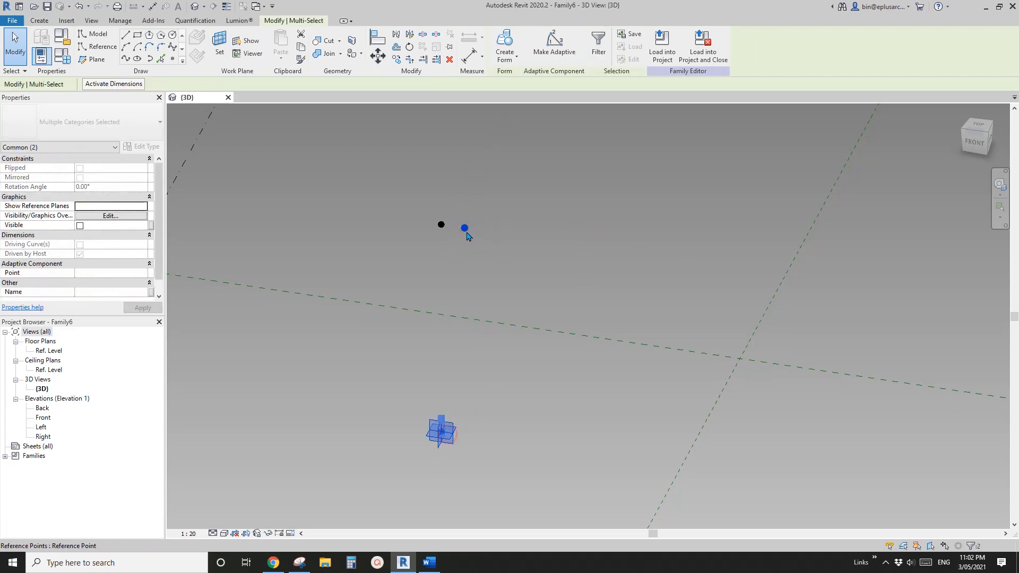
left_click(127, 59)
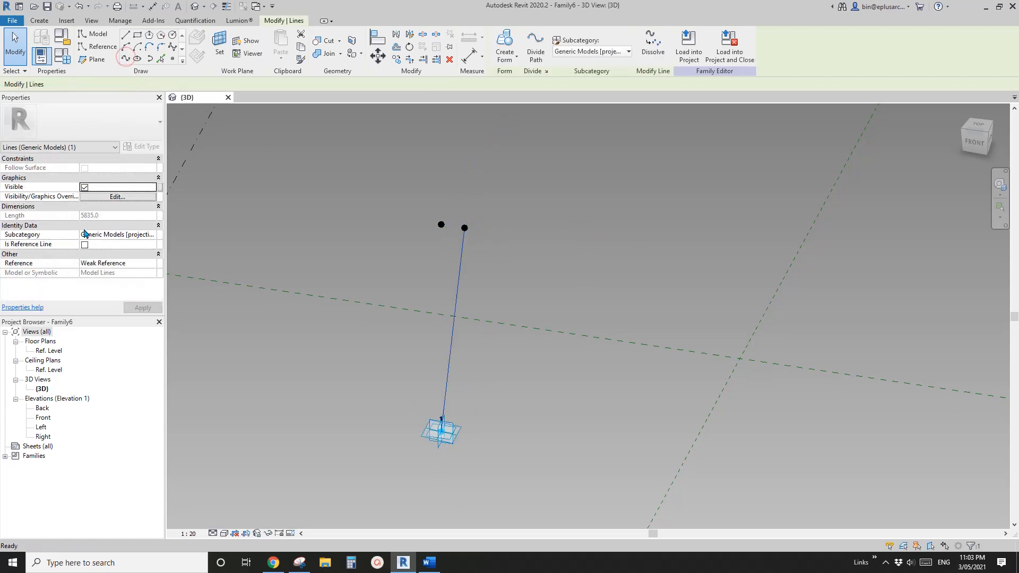
middle_click_drag(503, 312, 500, 288, "shift")
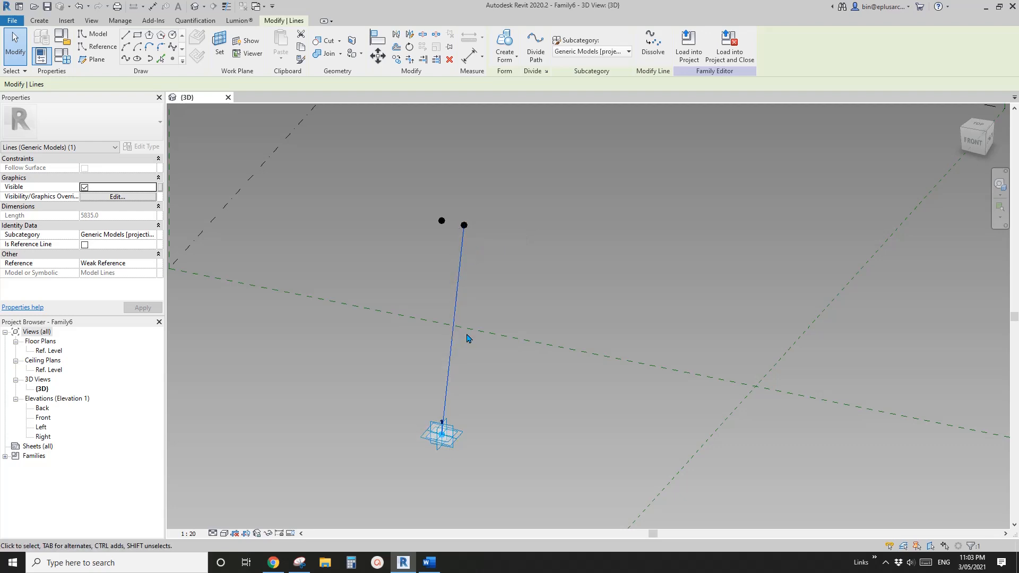
key("Delete")
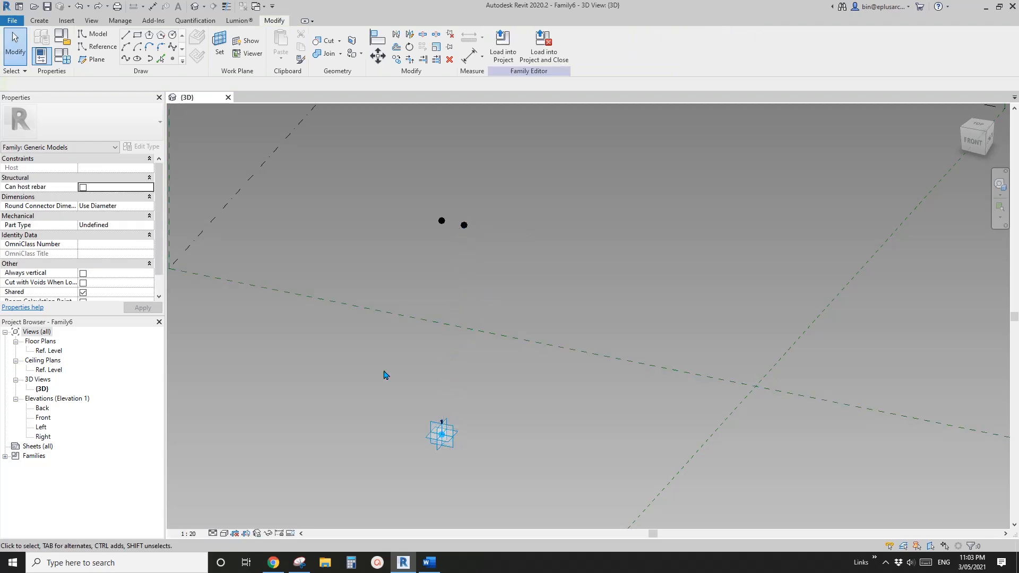
Set the adaptive point's horizontal plane as the work plane and place a reference point at the adaptive point's location.
left_click(173, 60)
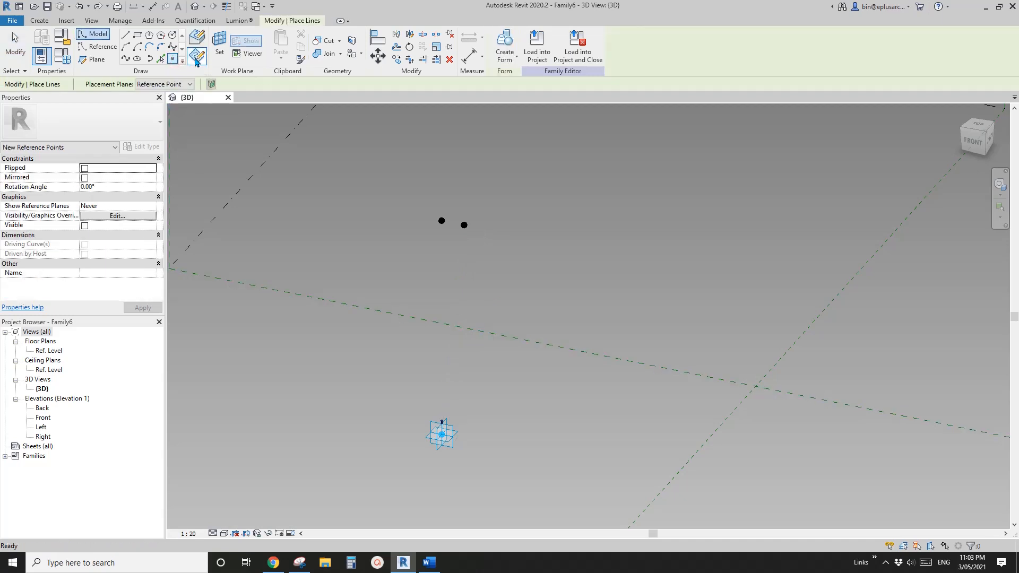
left_click(219, 45)
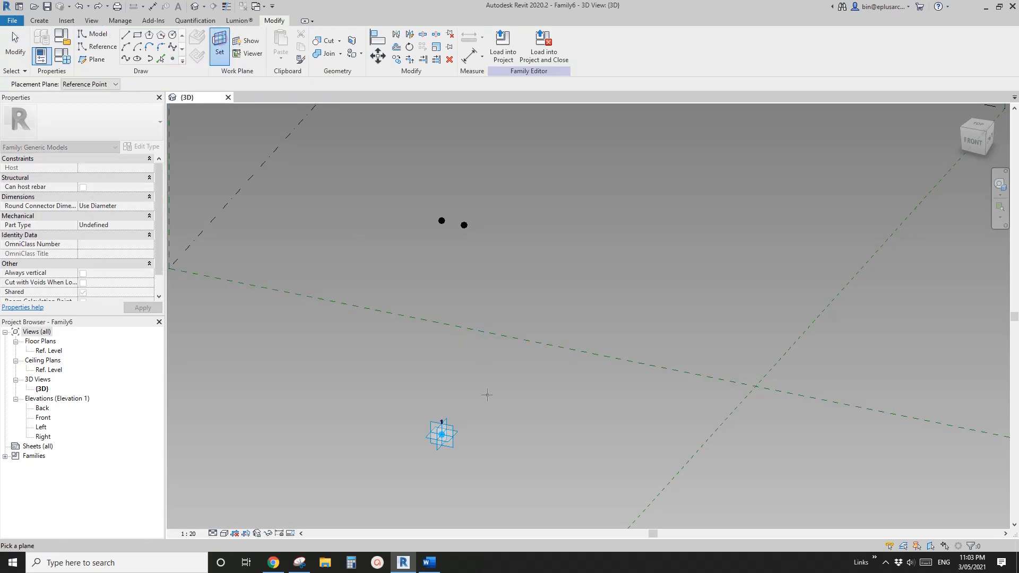
left_click(460, 431)
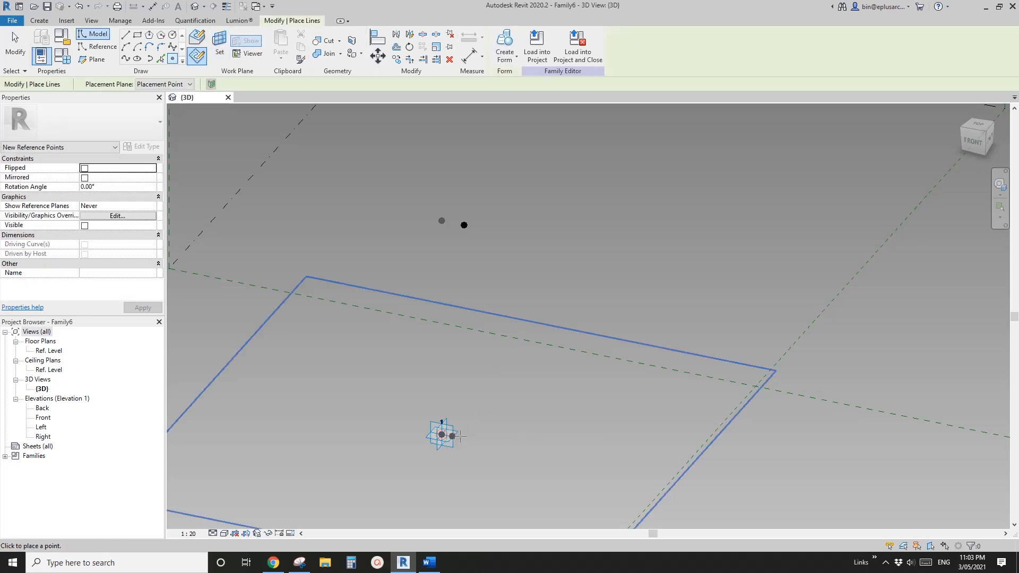
key("Escape")
key("Escape")
Set the offset of the reference point hosted at the adaptive point's location to 1.0.
left_click(442, 436)
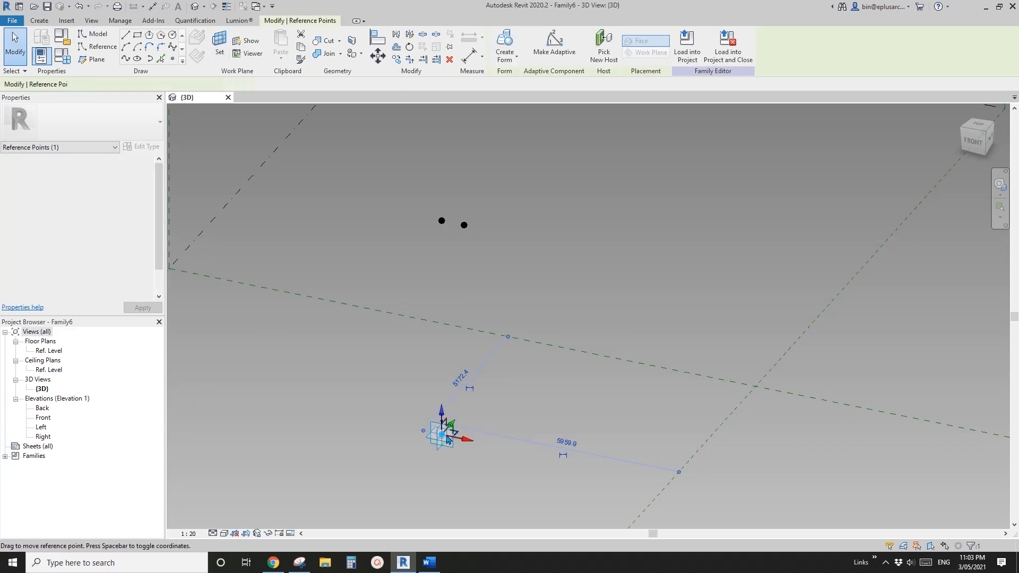
left_click(104, 274)
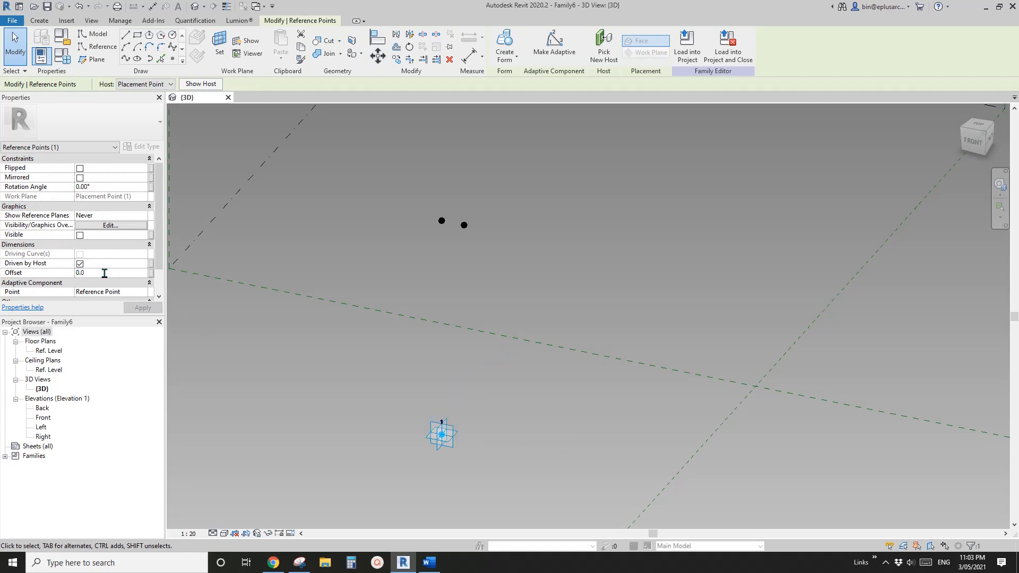
type("1.0")
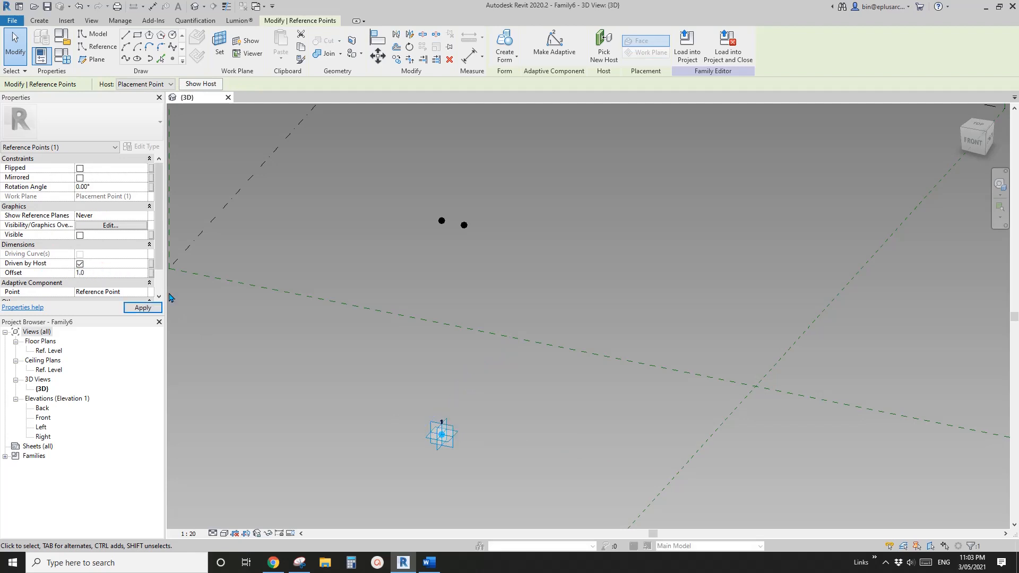
left_click(391, 398)
Draw a spline through the adaptive point, the reference point just above it and the sideways-offset upper point, and make it a reference line.
left_click_drag(386, 392, 467, 476)
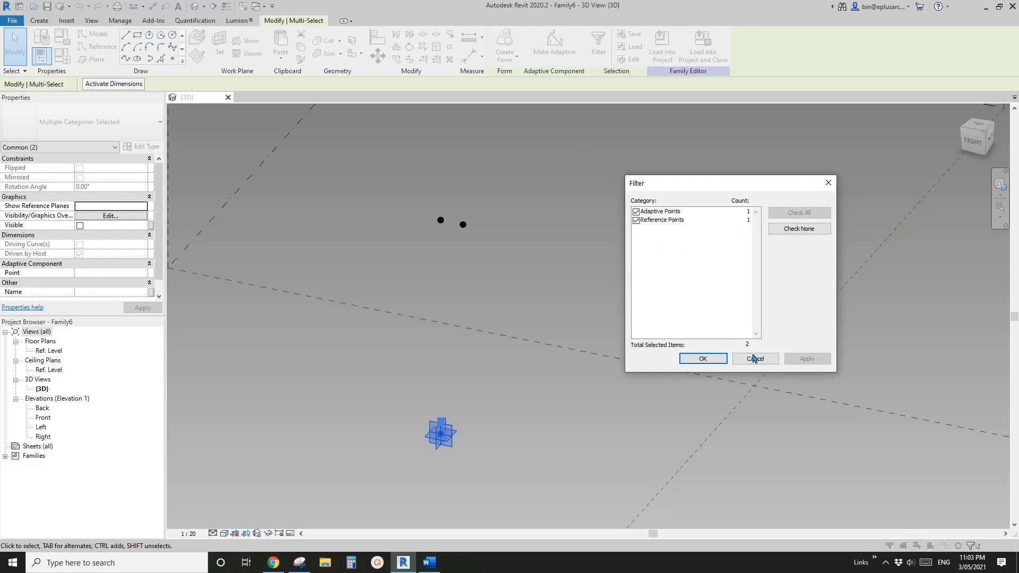
left_click(754, 359)
left_click(464, 225, "ctrl")
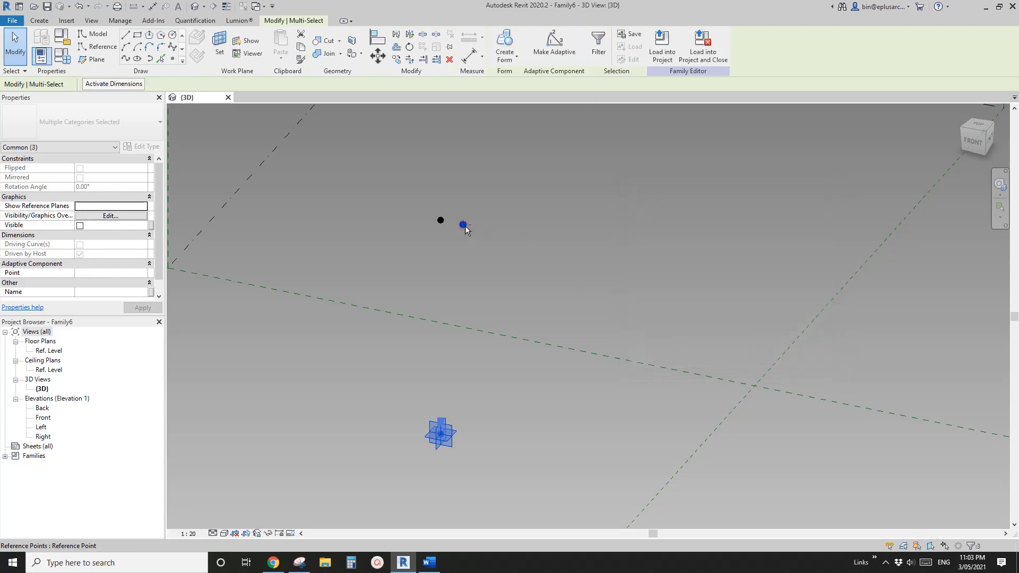
left_click(125, 59)
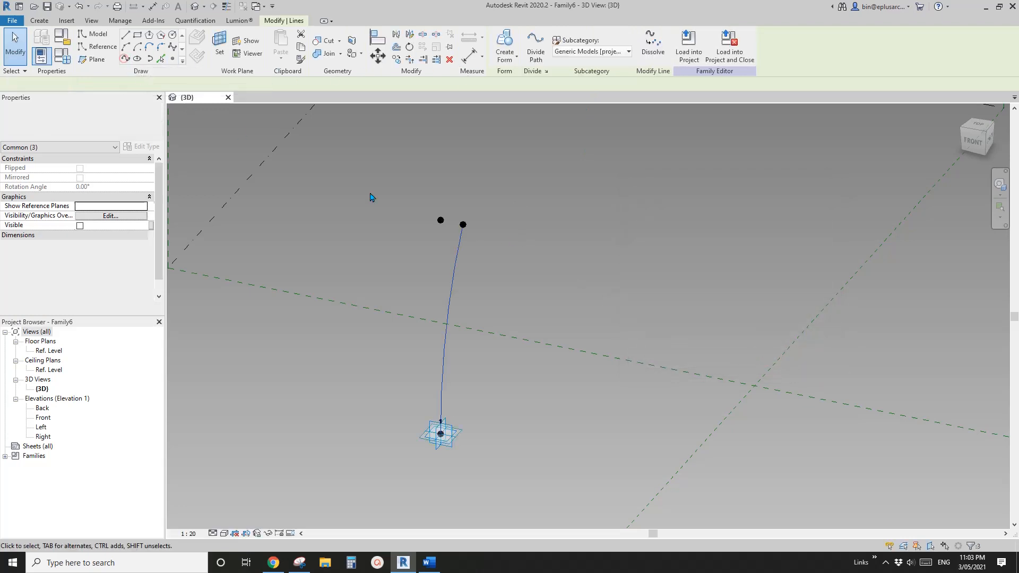
middle_click_drag(592, 287, 640, 224, "shift")
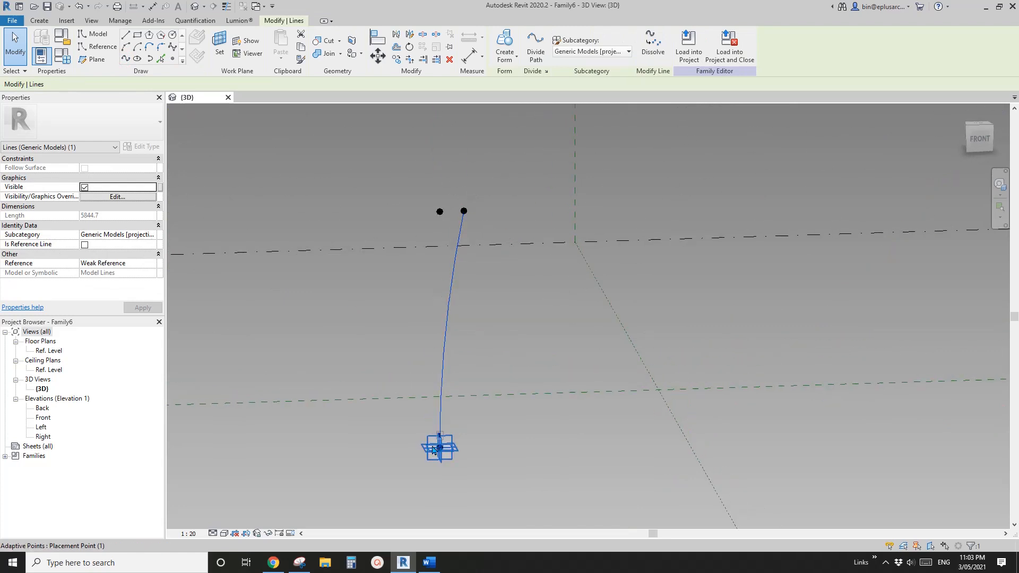
left_click(85, 245)
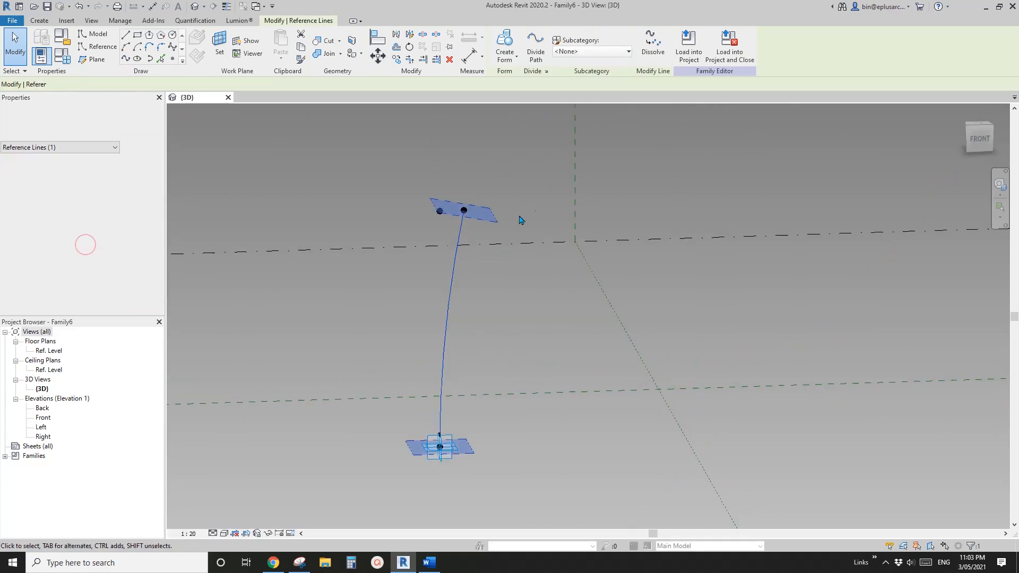
key("Escape")
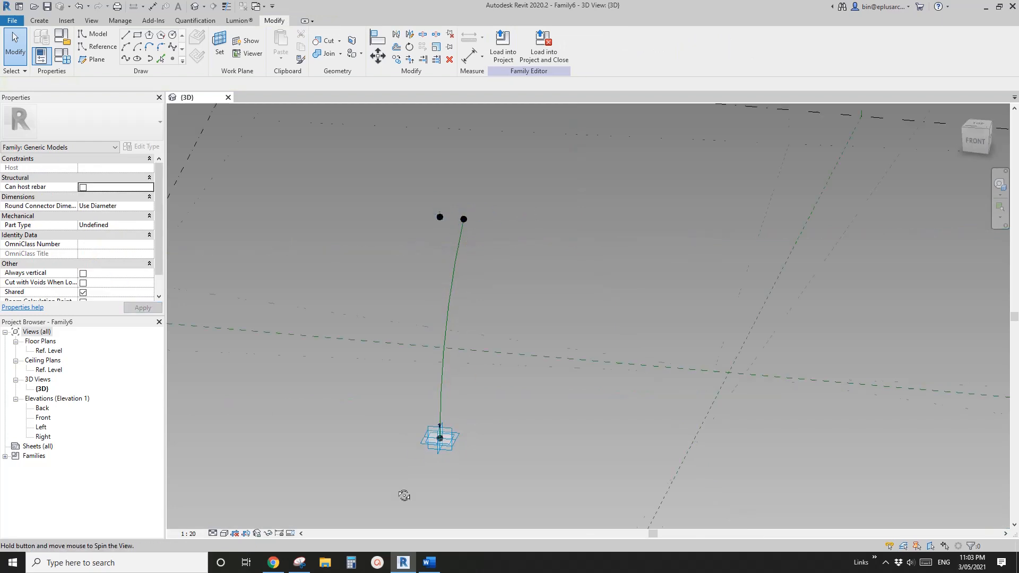
Place a reference point hosted on the curved reference line, a short distance below its upper end.
middle_click_drag(460, 352, 448, 346, "shift")
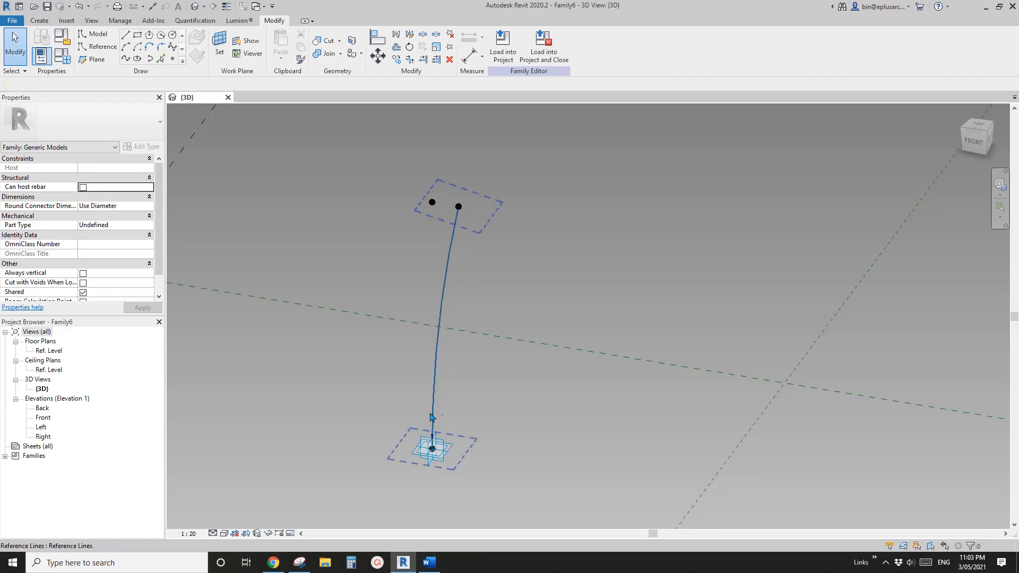
middle_click_drag(437, 245, 424, 255)
scroll(422, 256, "up", 1)
middle_click_drag(415, 251, 443, 214)
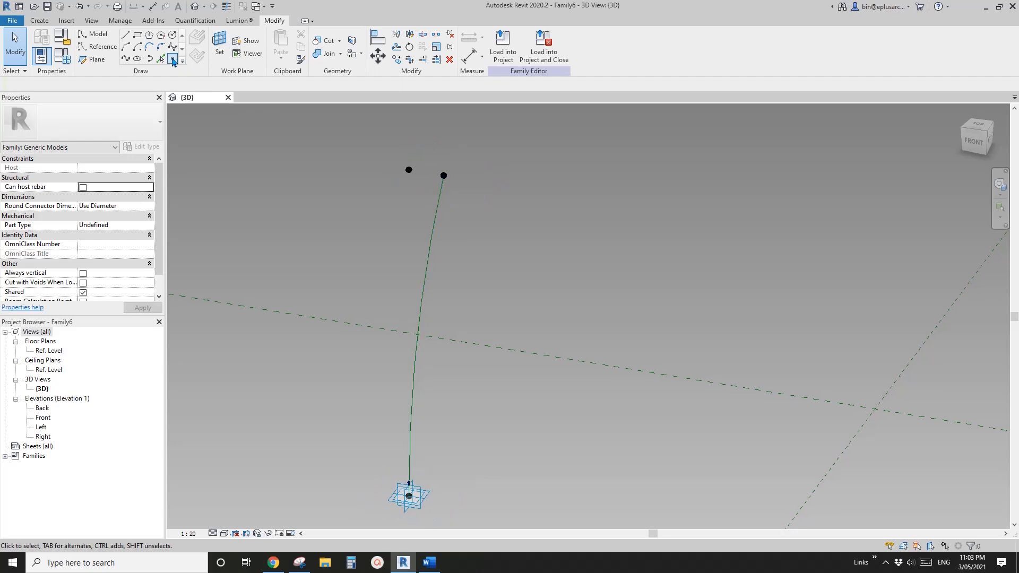
left_click(173, 60)
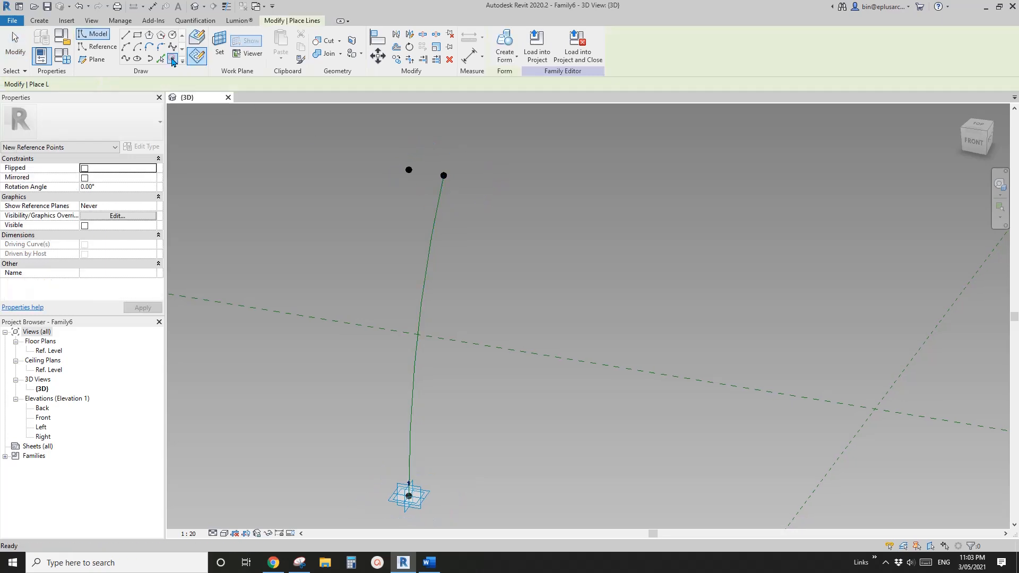
left_click(196, 40)
left_click(435, 217)
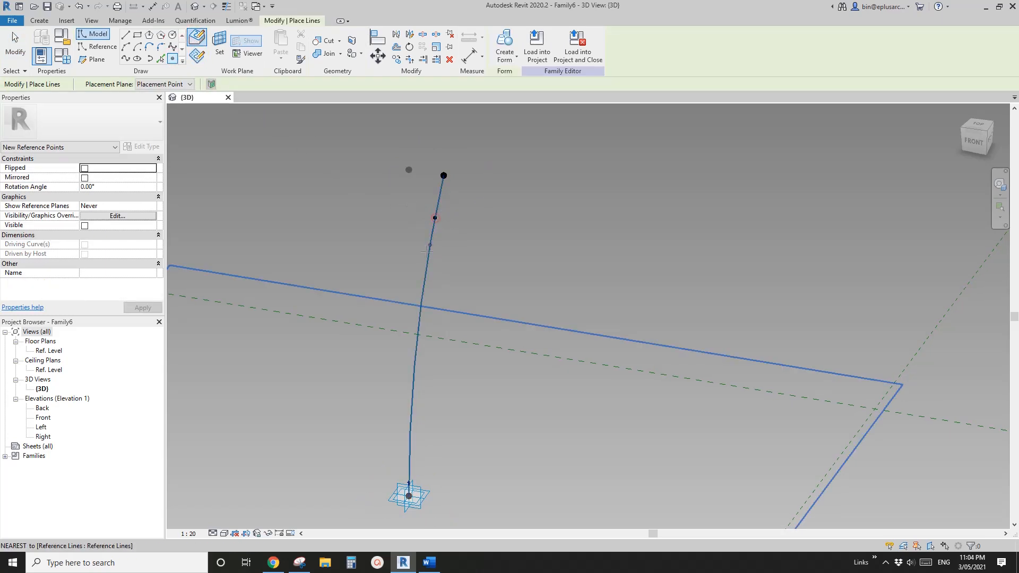
Draw a reference circle with a radius of about 300 centred on the curve-hosted point, using that point's plane perpendicular to the curve.
left_click(173, 46)
left_click(173, 37)
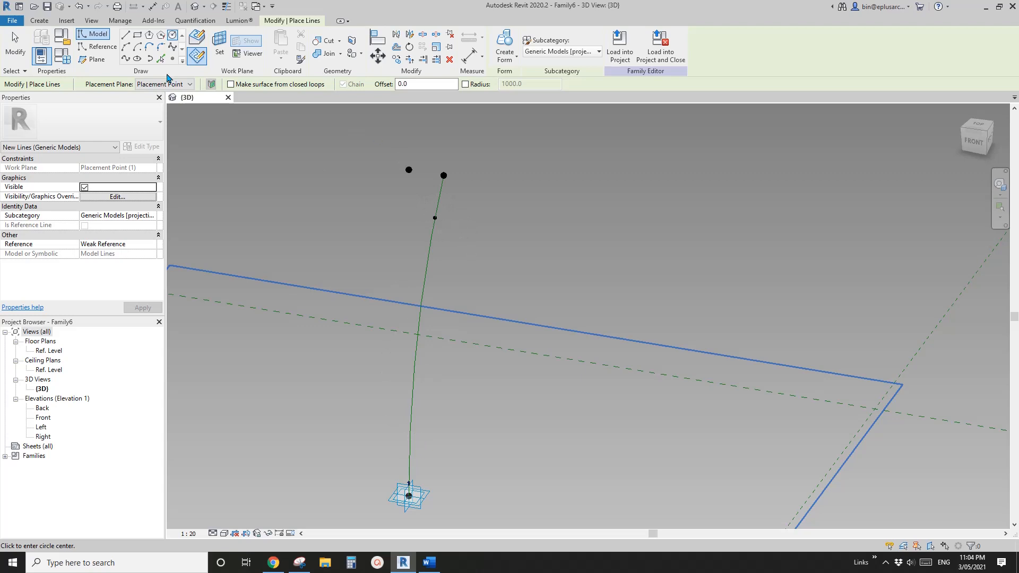
left_click(100, 48)
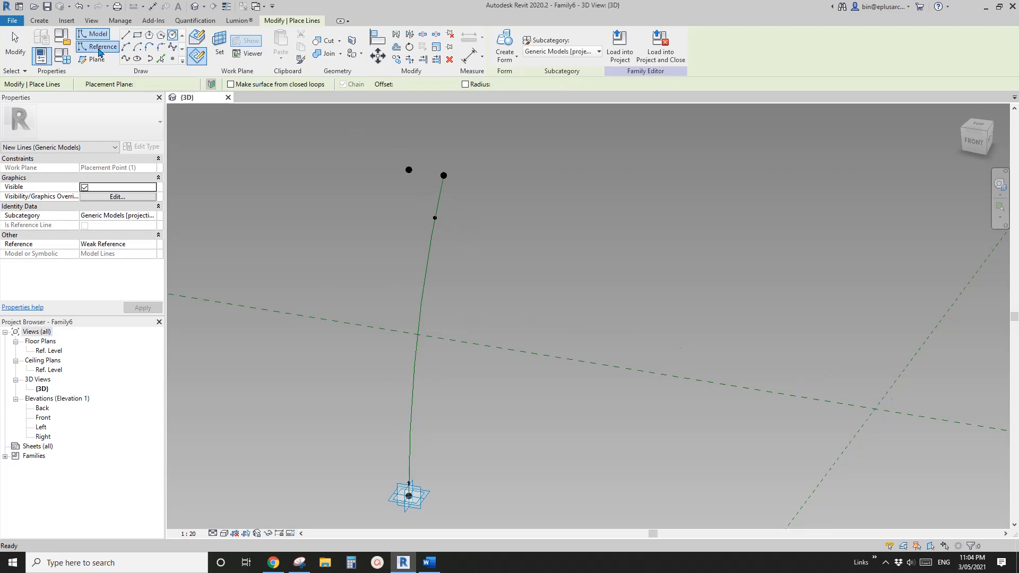
left_click(174, 37)
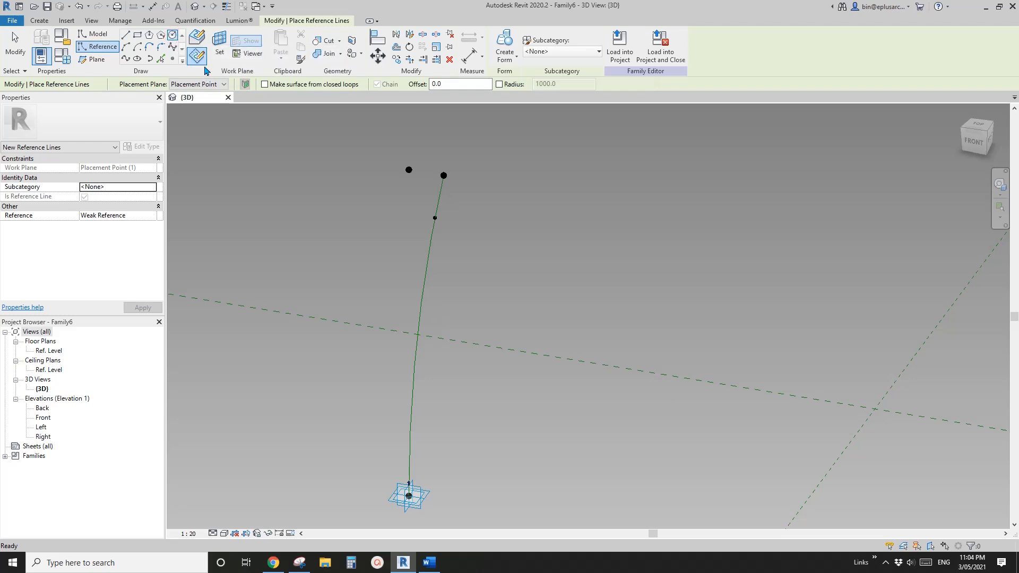
left_click(221, 47)
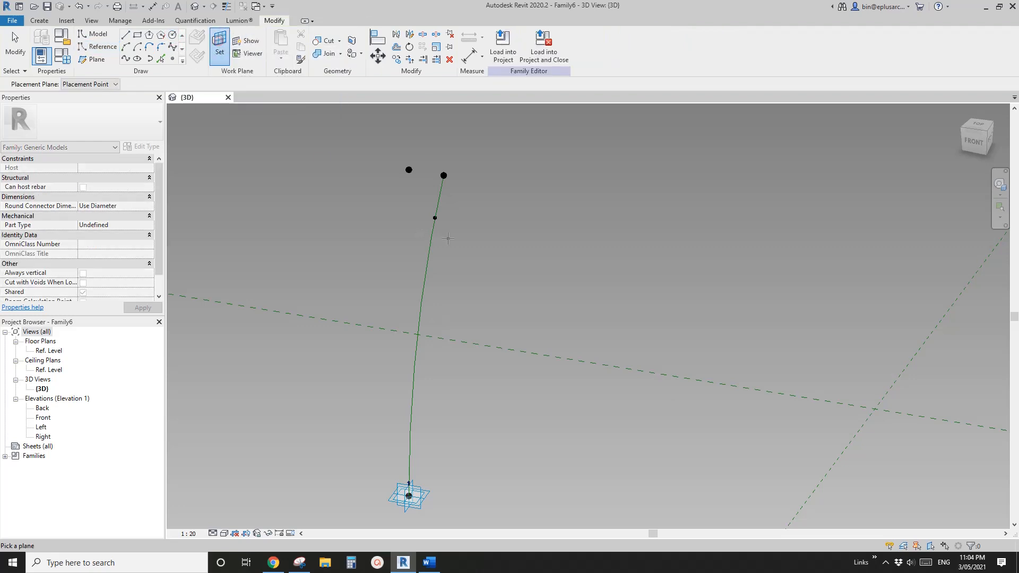
left_click(435, 217)
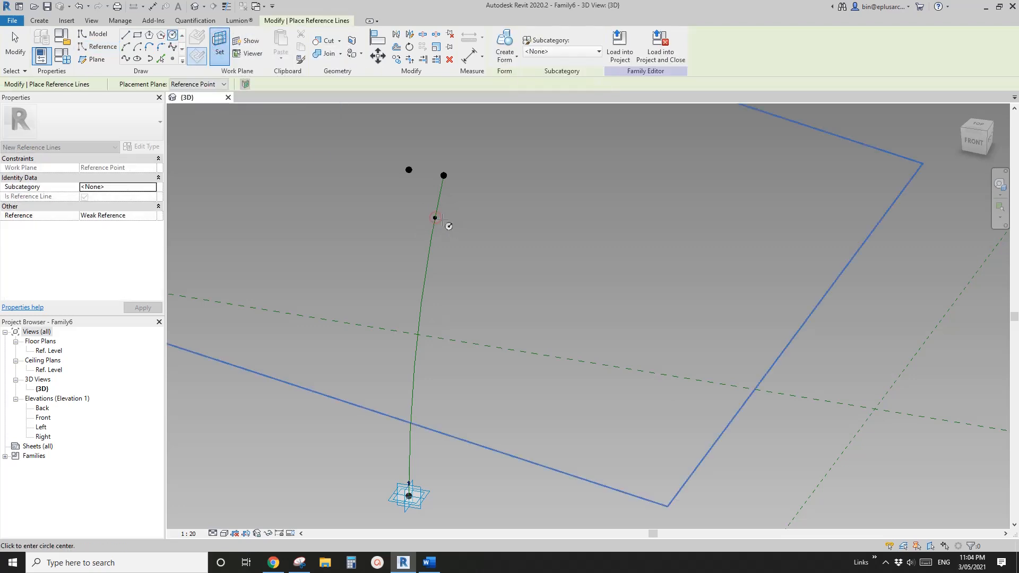
left_click(435, 218)
left_click(455, 223)
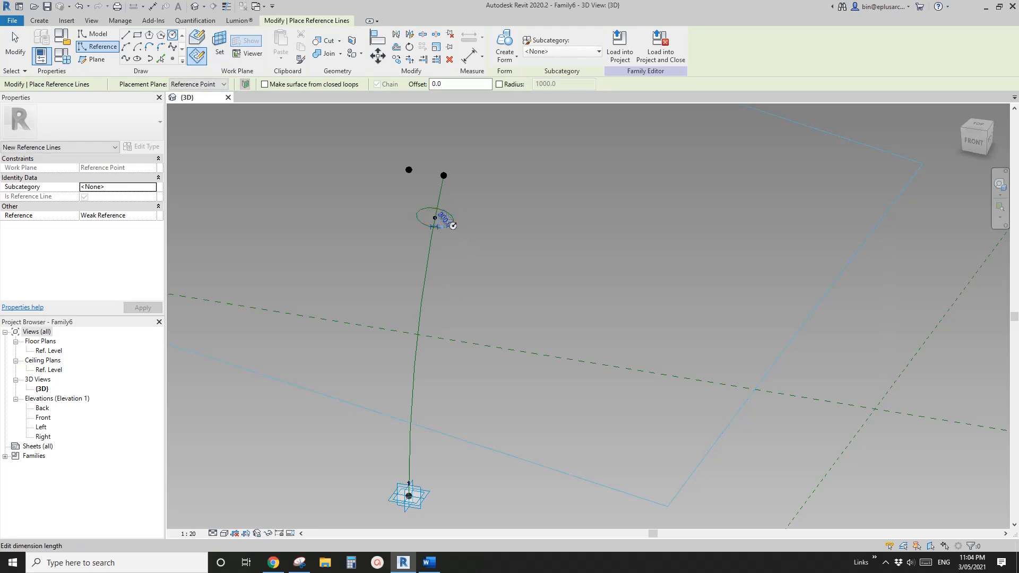
Set the radius of the reference circle near the curve's upper end to 100.
middle_click_drag(491, 253, 458, 246)
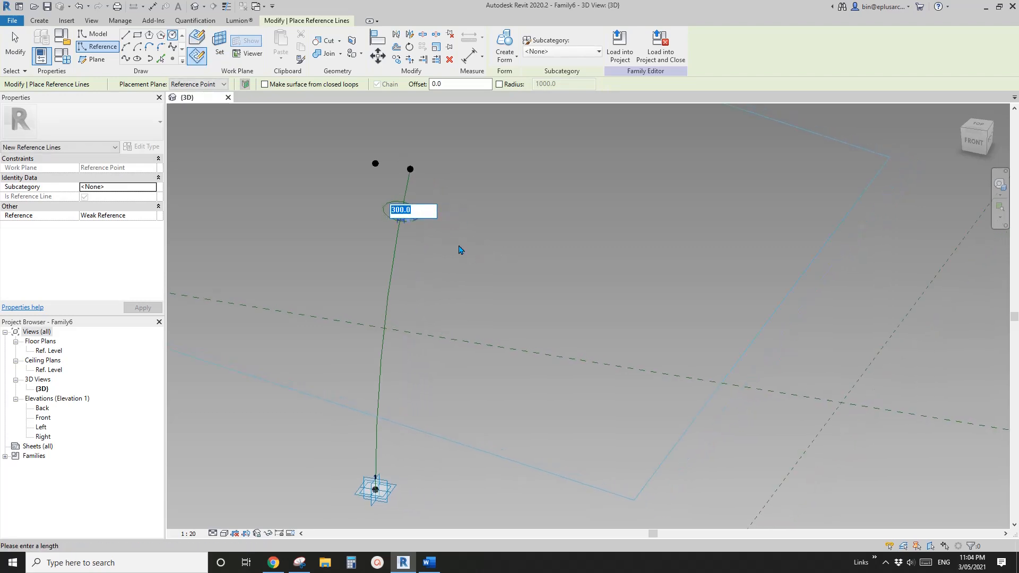
key("Return")
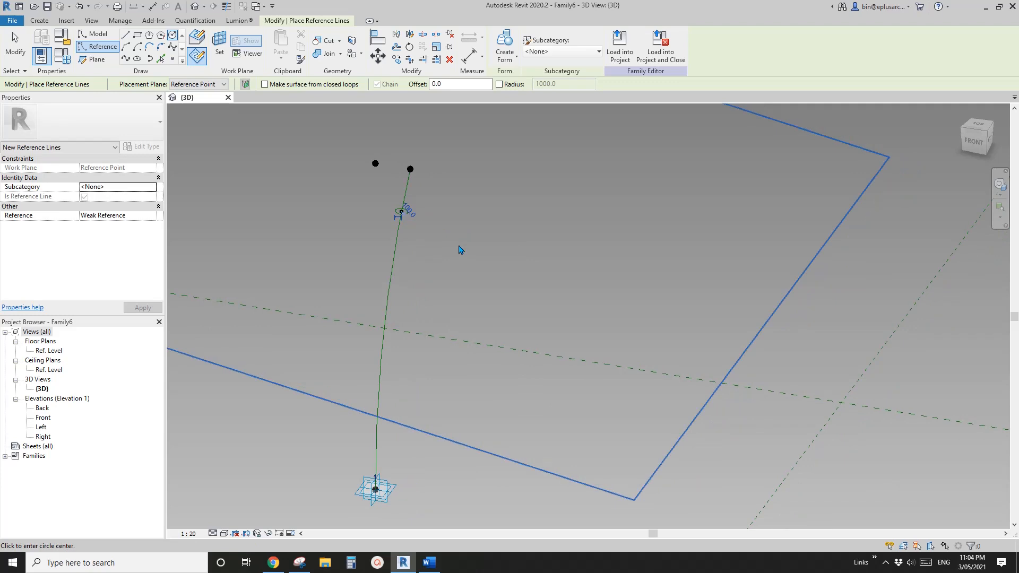
key("Escape")
key("Escape")
middle_click_drag(414, 227, 505, 227)
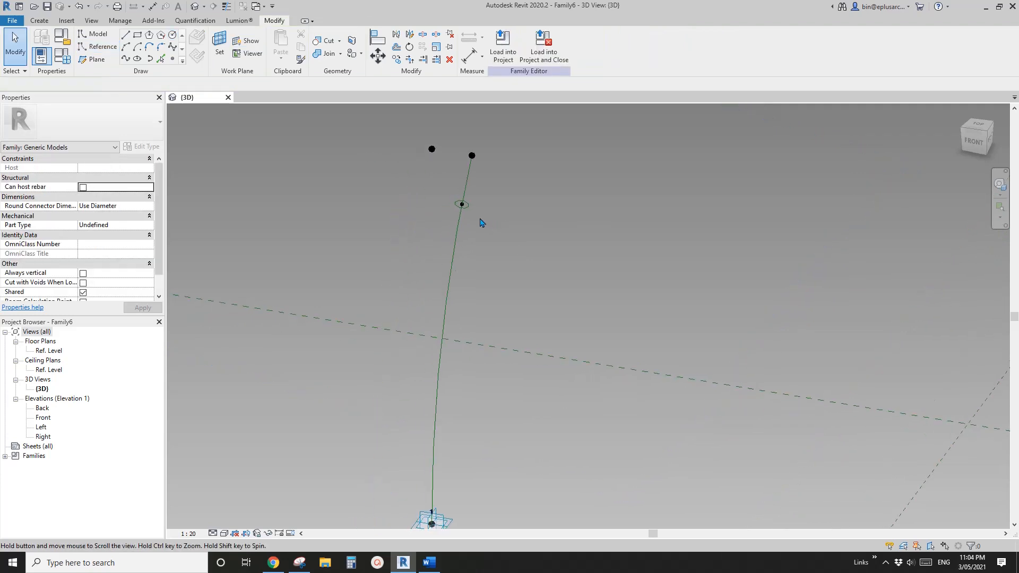
Copy the circle together with its hosted reference point to a free spot beside the stem curve.
scroll(457, 207, "up", 3)
left_click_drag(424, 185, 471, 219)
scroll(465, 215, "down", 2)
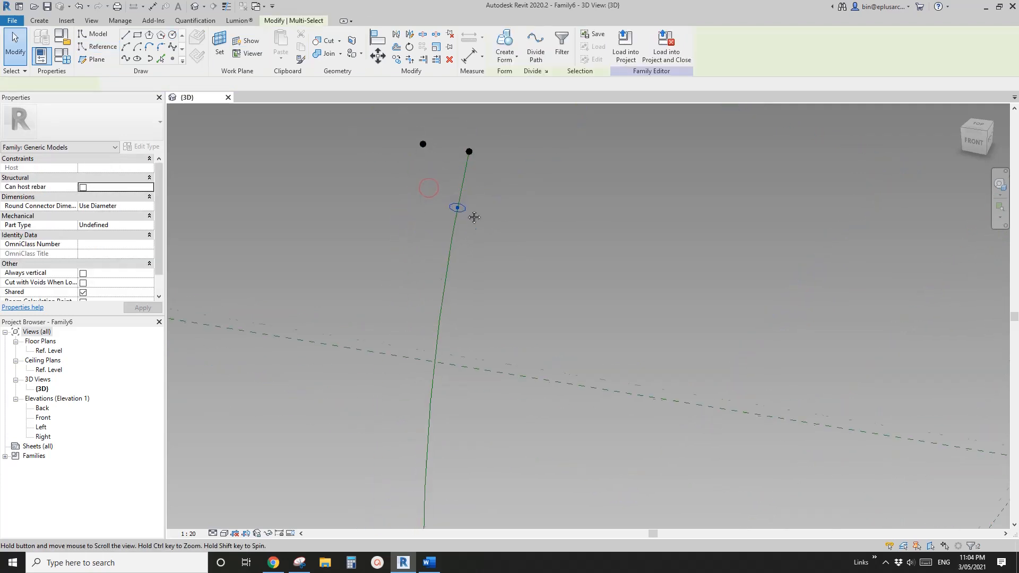
middle_click_drag(472, 214, 464, 194)
left_click(473, 197)
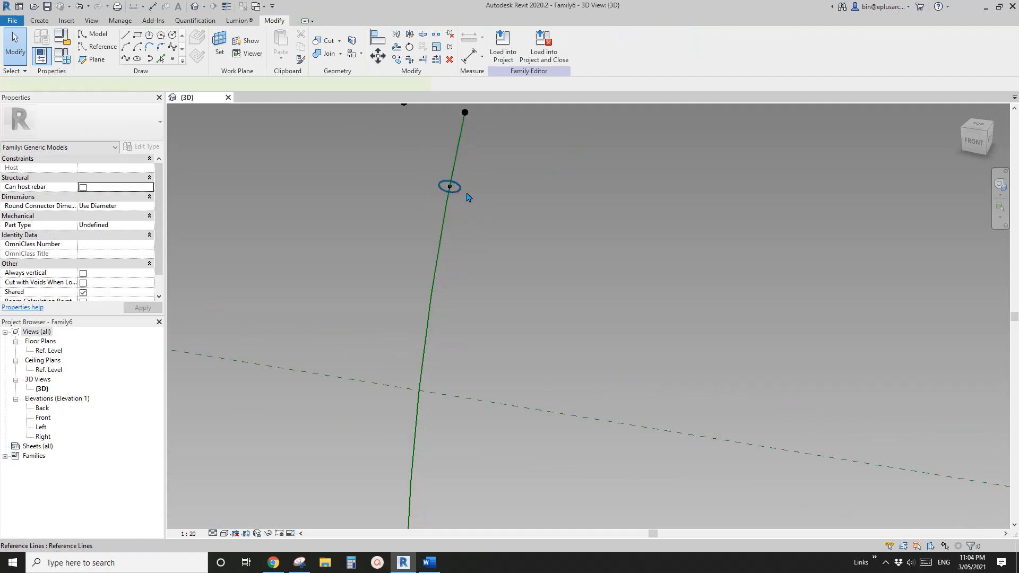
left_click(456, 187)
scroll(462, 190, "up", 3)
scroll(462, 191, "down", 4)
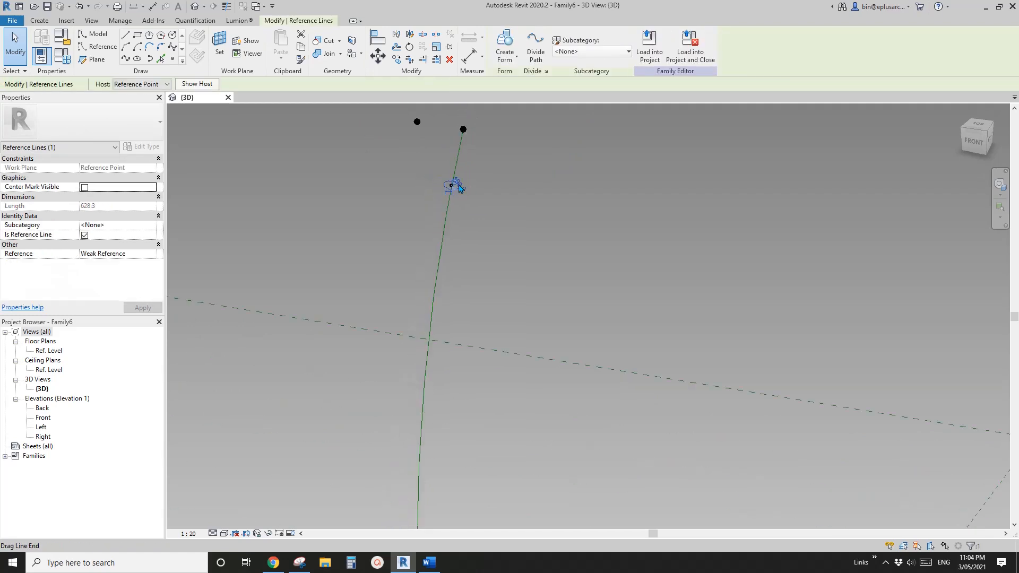
left_click_drag(425, 182, 476, 217)
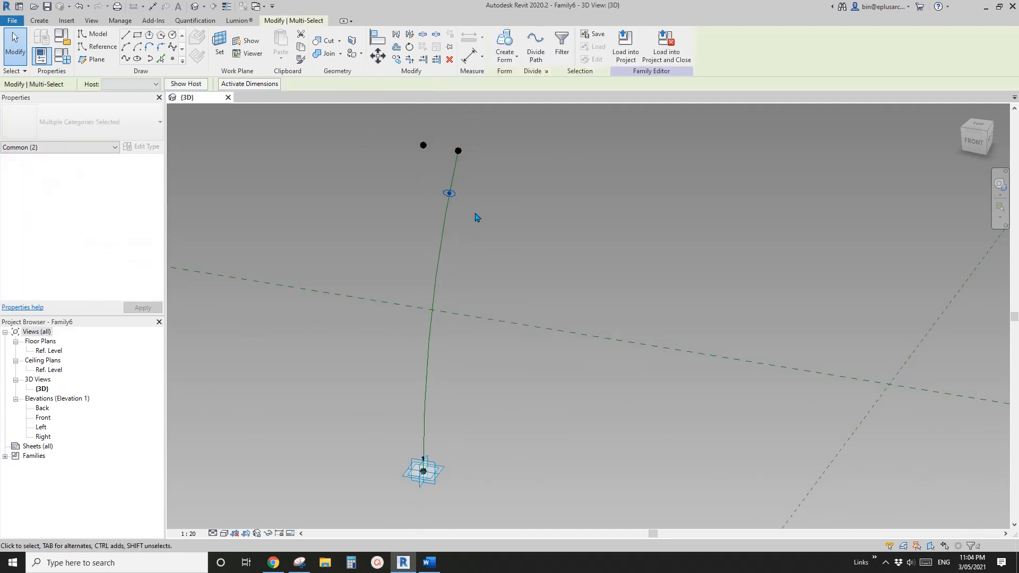
key("r")
key("o")
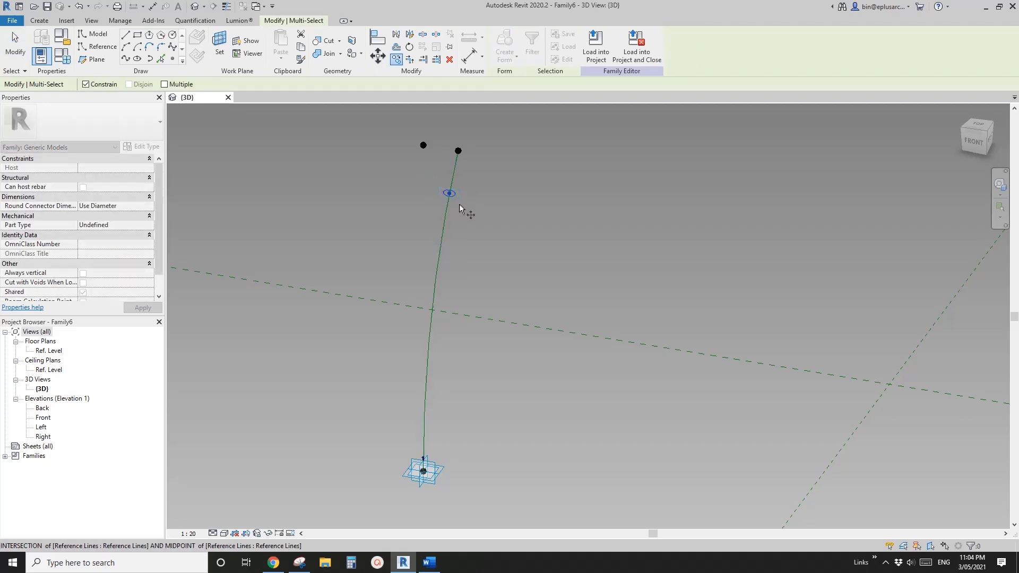
left_click(427, 210)
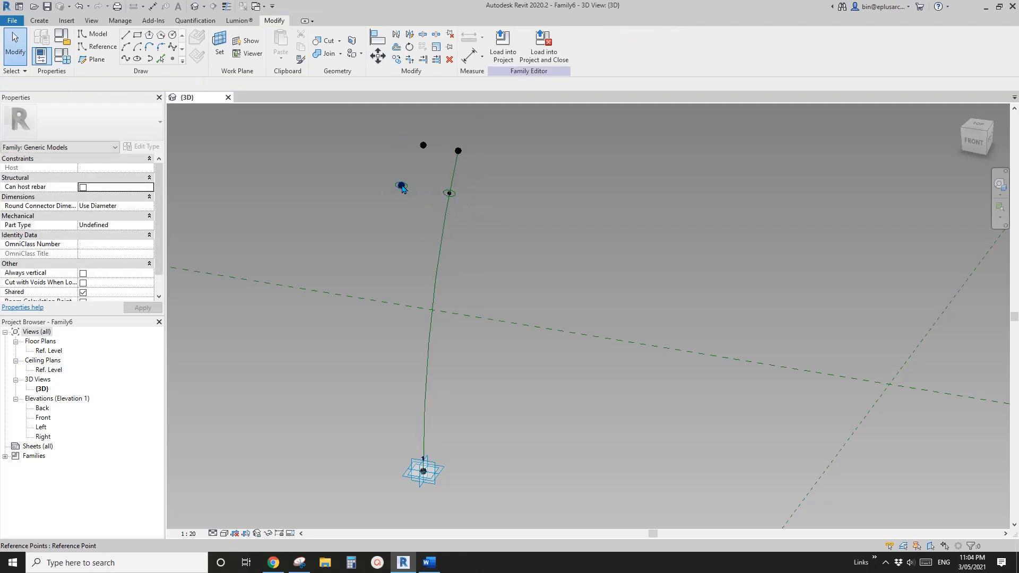
Rehost the copied reference point onto the stem curve, a short distance above the adaptive point.
left_click(402, 189)
left_click(603, 45)
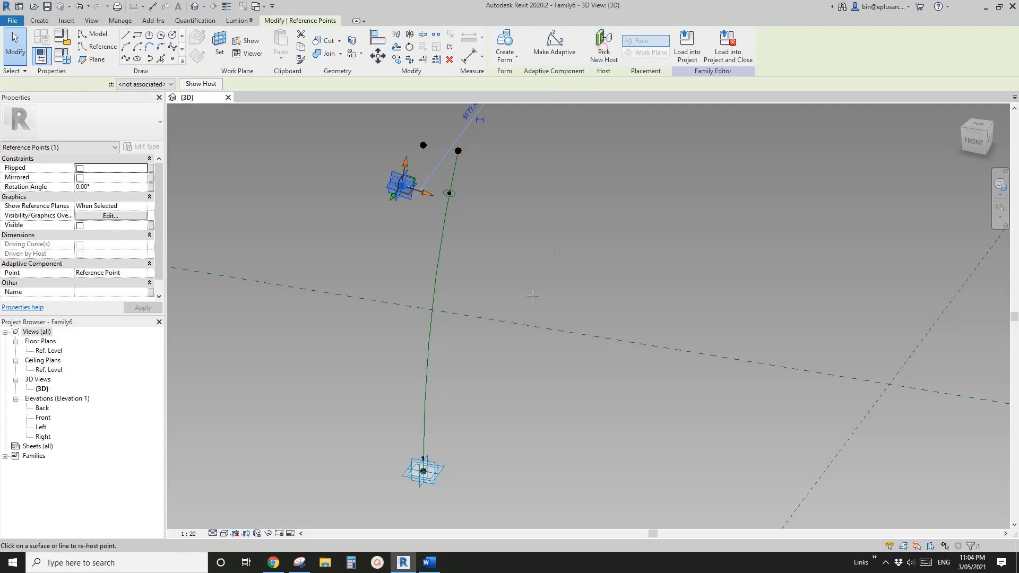
left_click(423, 428)
key("Escape")
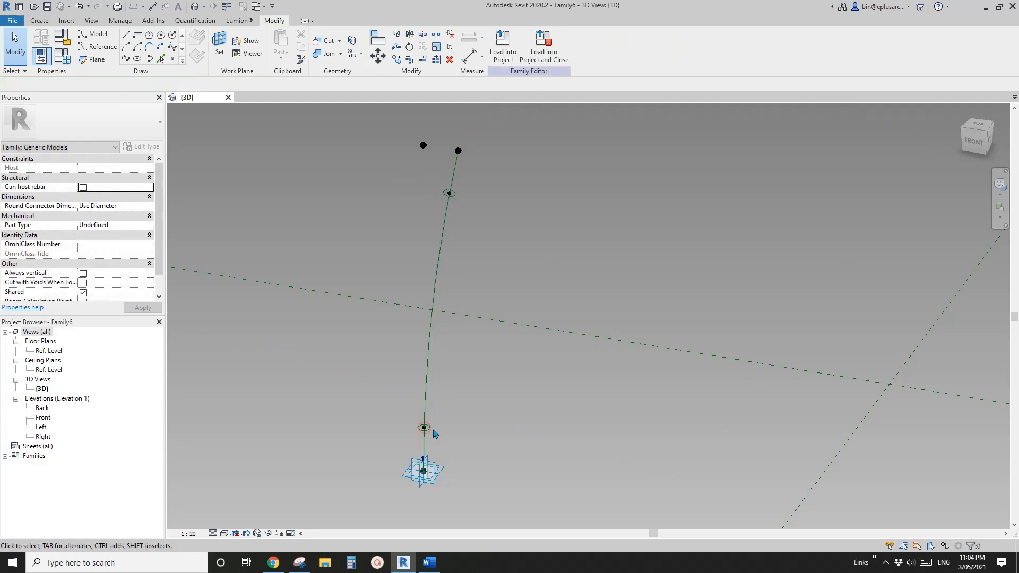
Set the radius of the copied lower reference circle to 150.
scroll(425, 432, "up", 1)
scroll(425, 431, "up", 1)
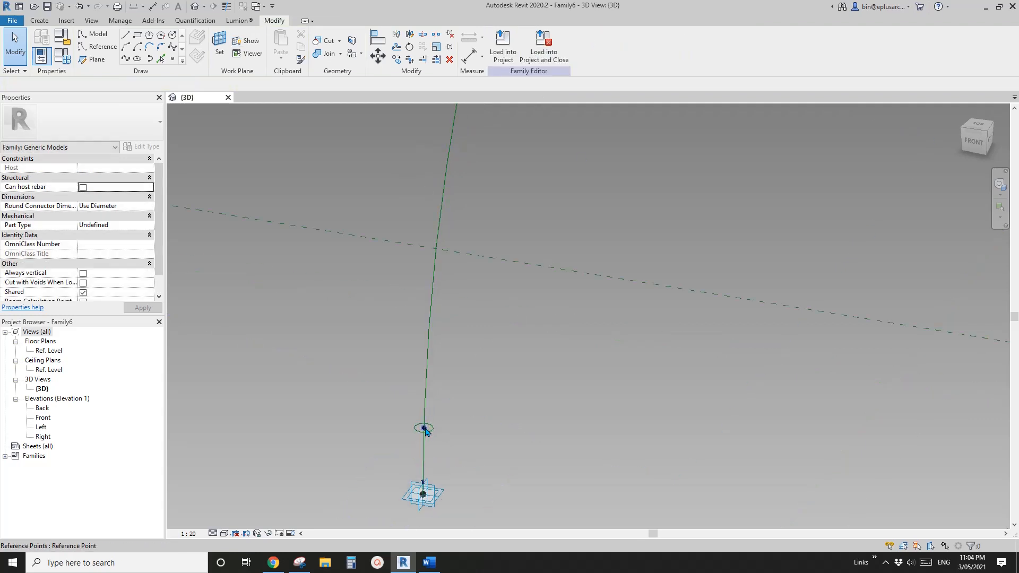
left_click(425, 429)
key("Escape")
scroll(430, 431, "up", 1)
left_click(430, 432)
scroll(430, 431, "up", 1)
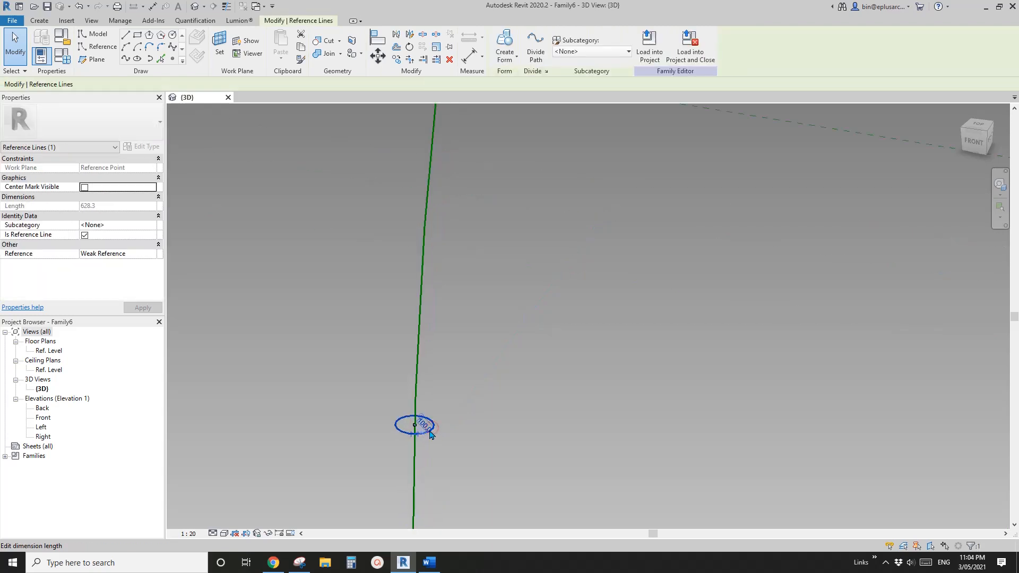
left_click(428, 429)
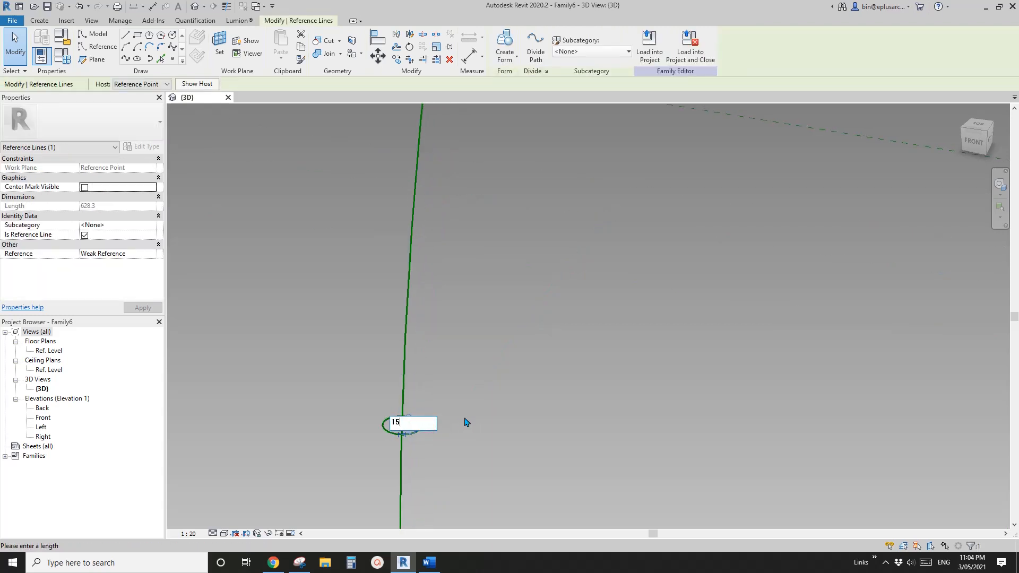
key("Return")
key("Escape")
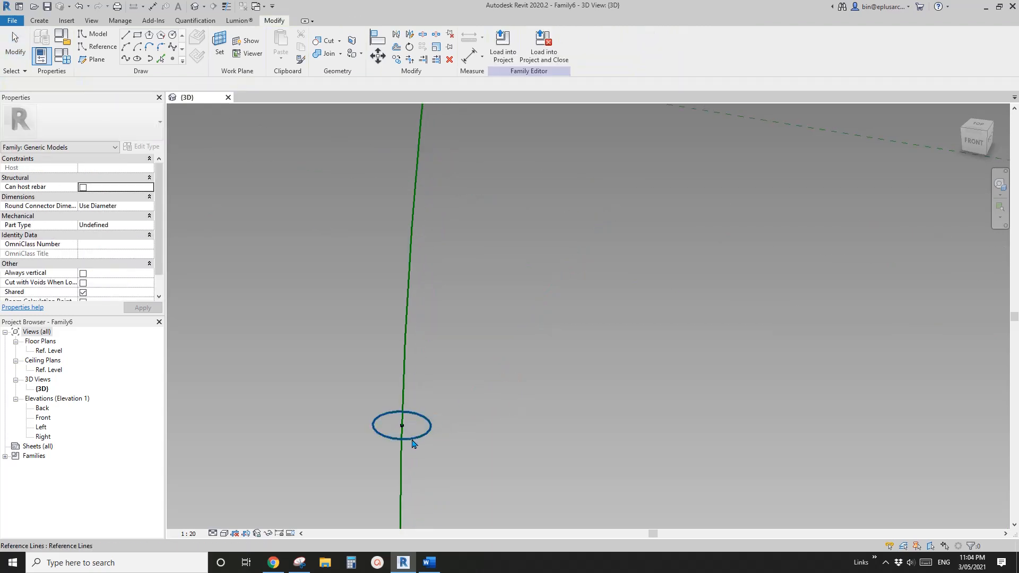
Create a solid form from the lower circle, the upper circle and the curved reference line.
scroll(420, 442, "down", 2)
left_click_drag(419, 447, 419, 449)
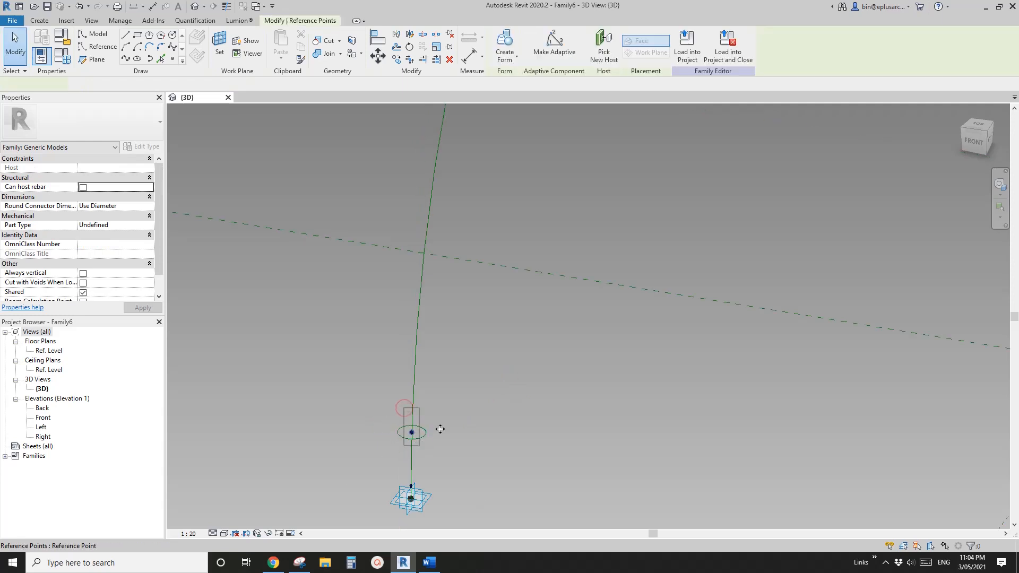
scroll(403, 461, "down", 2)
key("Escape")
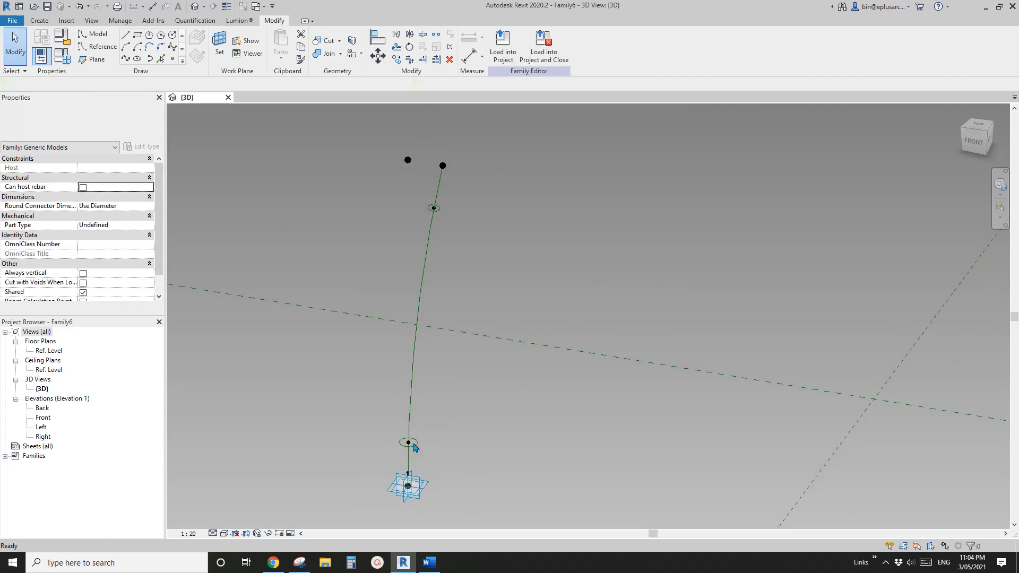
left_click_drag(414, 451, 414, 452)
key("Escape")
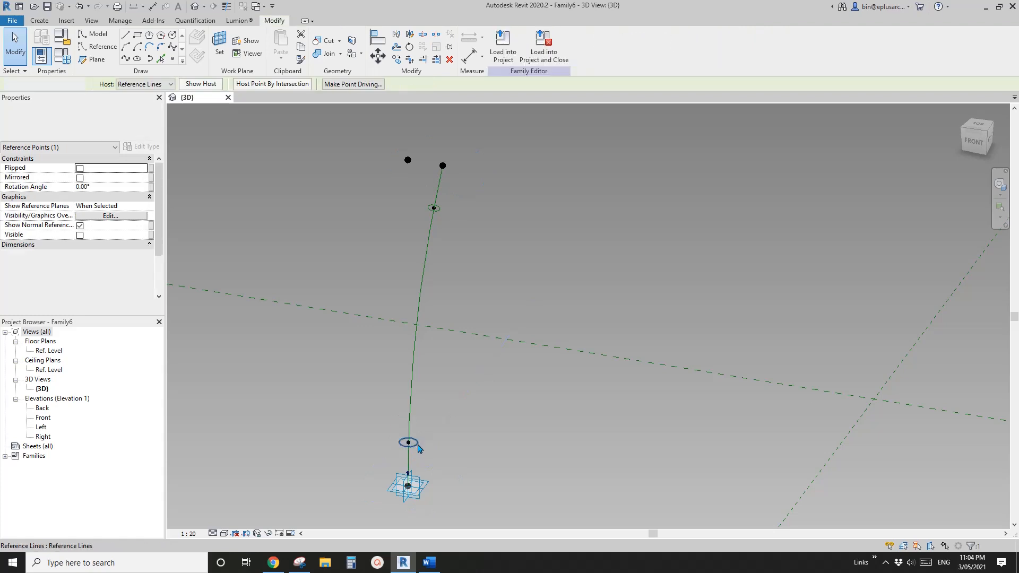
left_click(420, 443)
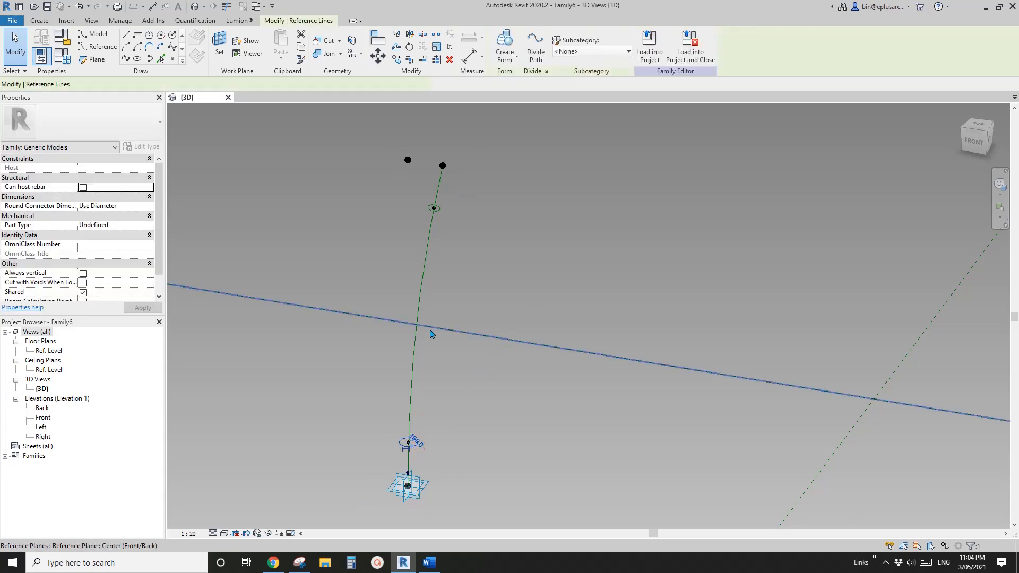
left_click(442, 210, "ctrl")
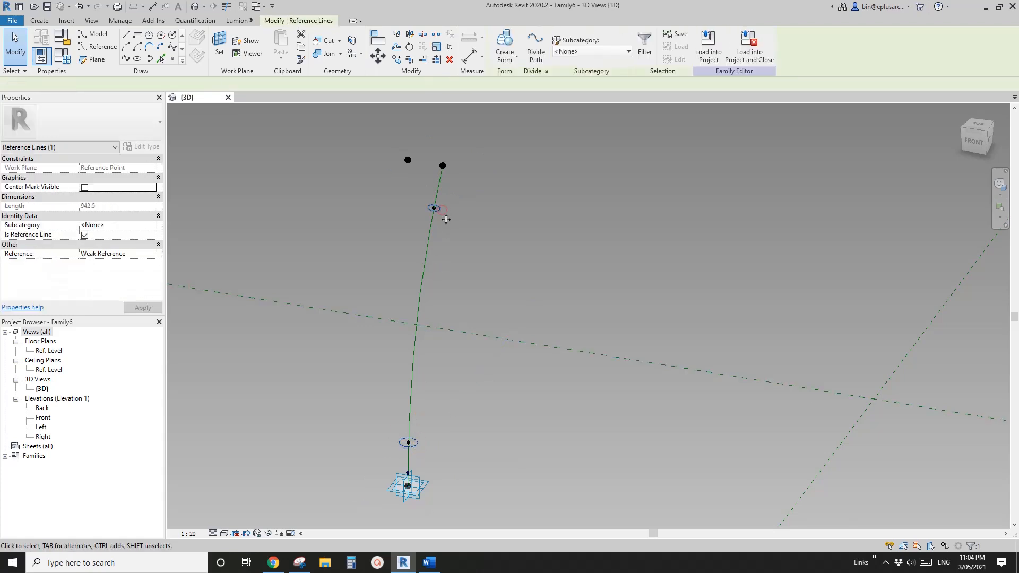
left_click(427, 282, "ctrl")
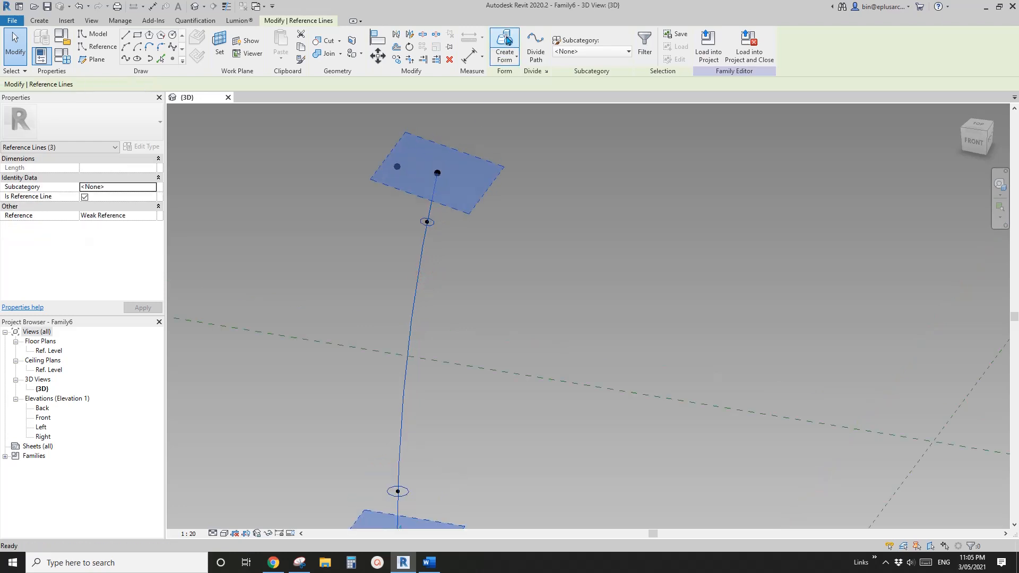
left_click(508, 40)
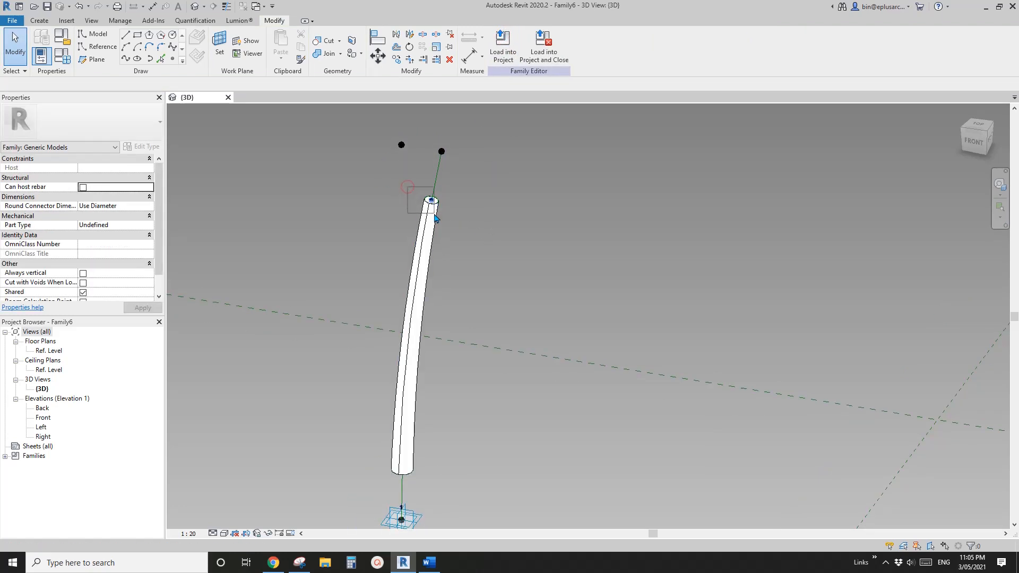
Set the normalized curve parameter to 1 for the upper circle's point and to 0 for the lower circle's point.
left_click(436, 214)
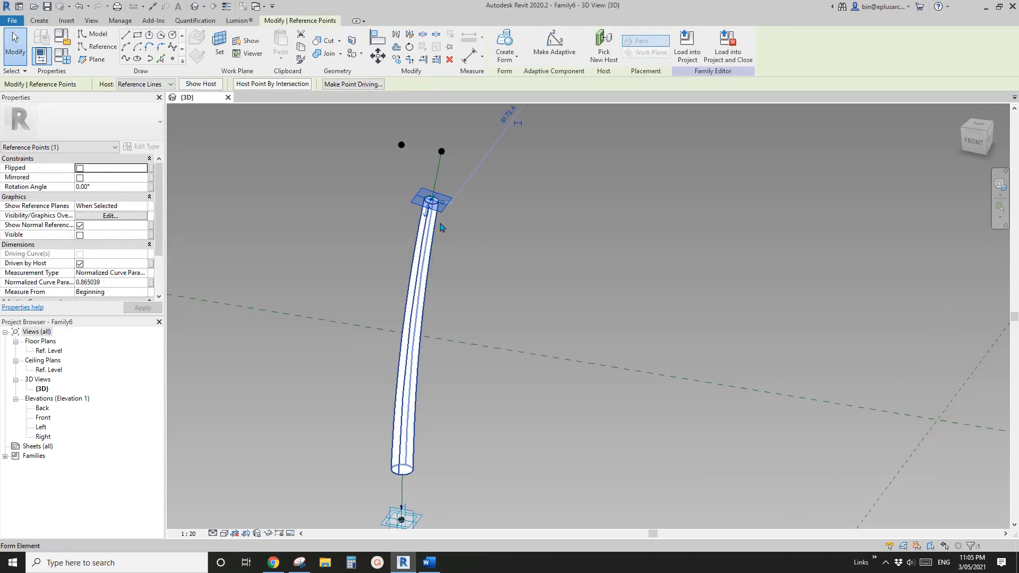
left_click_drag(434, 200, 442, 152)
middle_click_drag(485, 363, 511, 206)
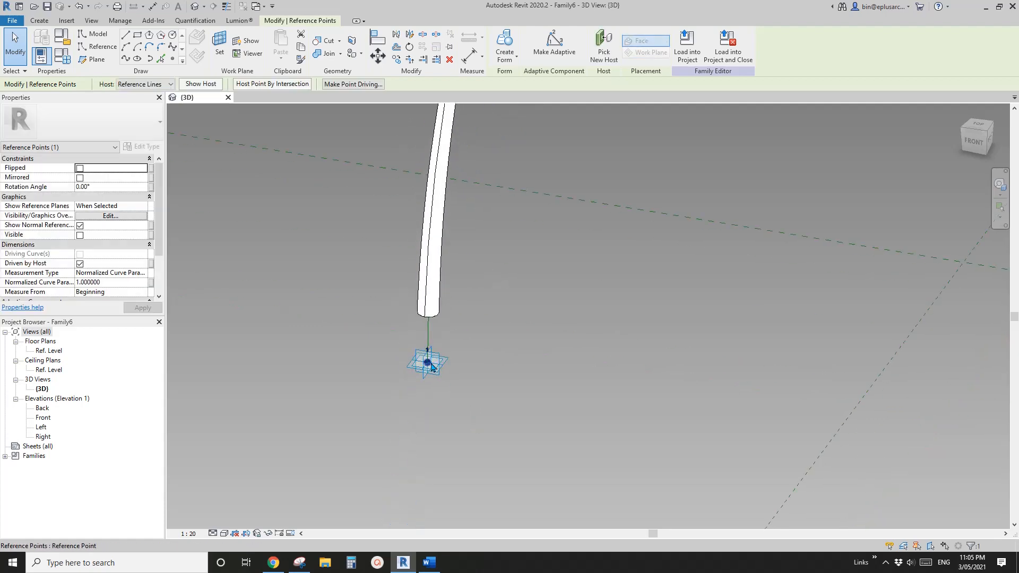
left_click(392, 297)
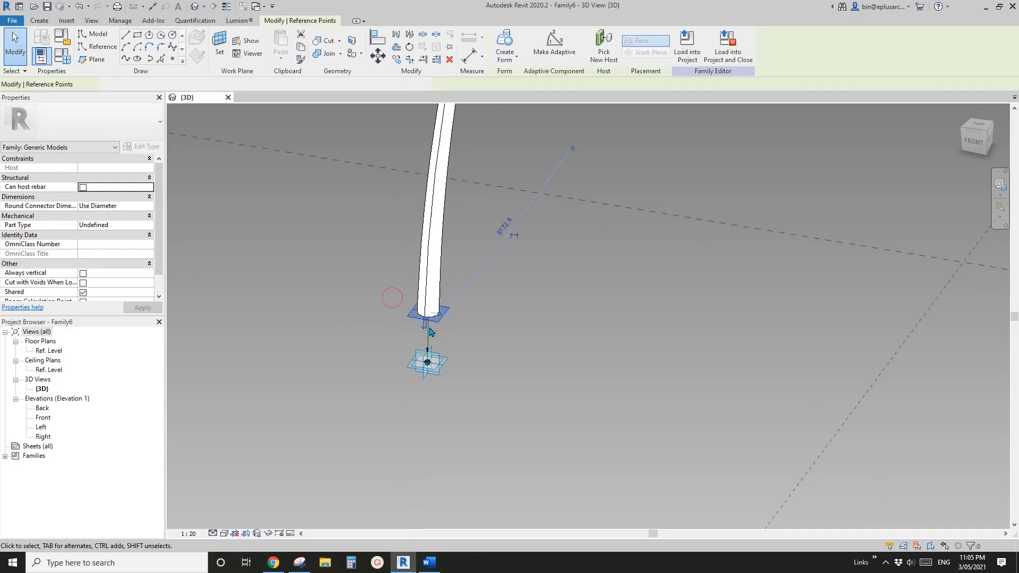
left_click(430, 332)
left_click(112, 283)
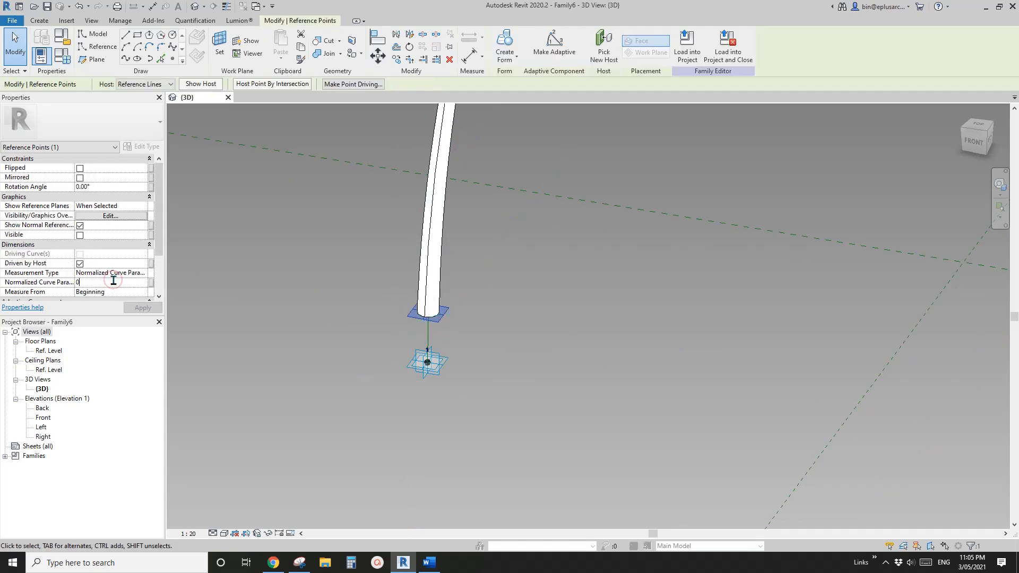
middle_click_drag(368, 292, 364, 298)
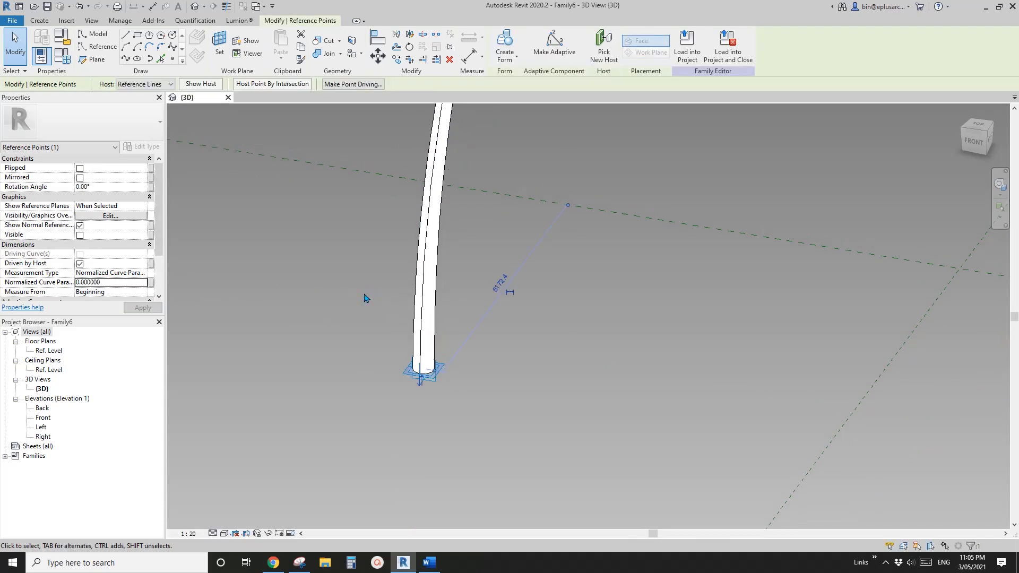
left_click(368, 294)
Set the radius of the reference circle at the stem's upper end to 80.
scroll(417, 298, "down", 3)
middle_click_drag(471, 348, 410, 208, "shift")
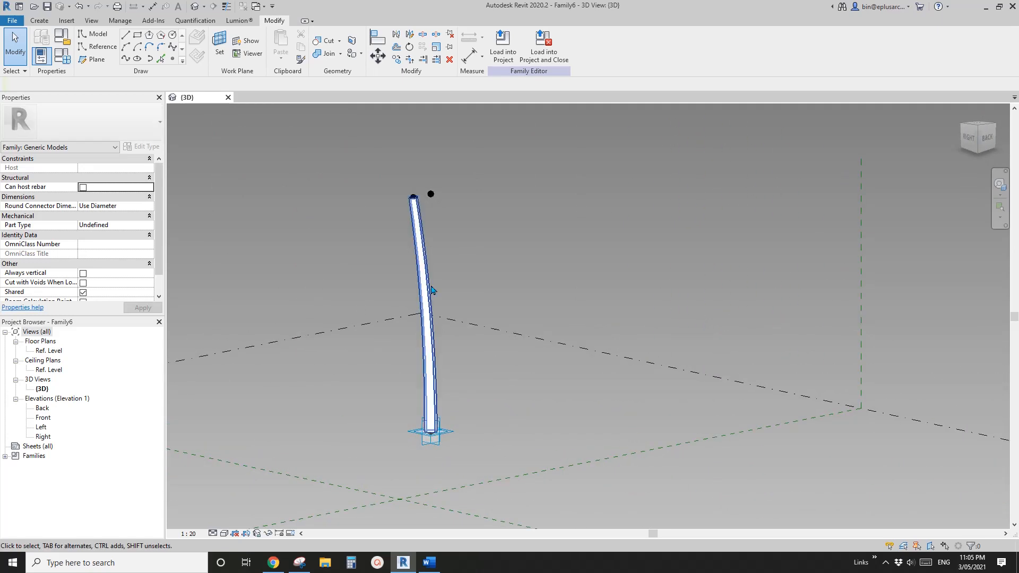
scroll(411, 208, "up", 4)
scroll(410, 208, "up", 2)
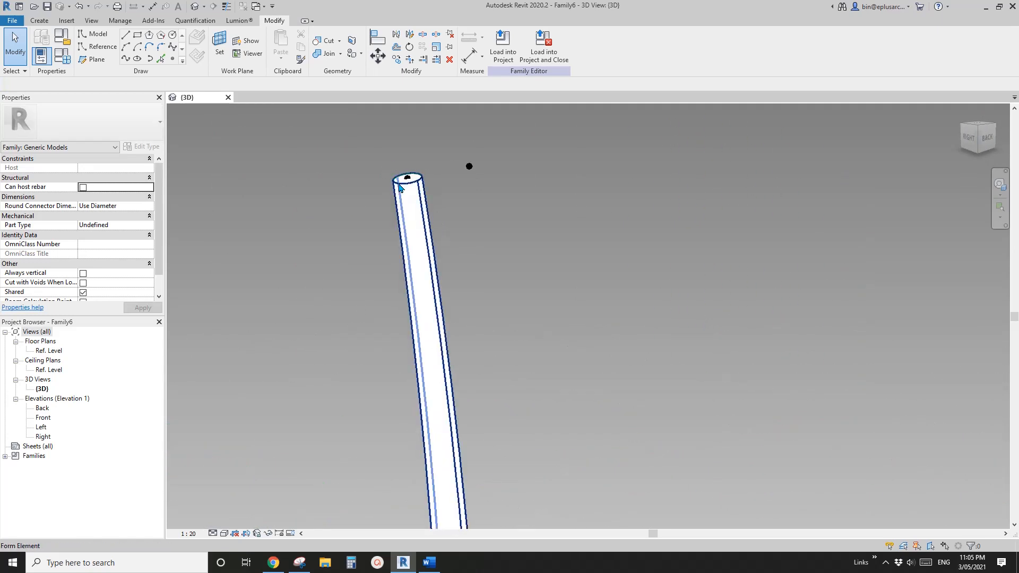
left_click(401, 181)
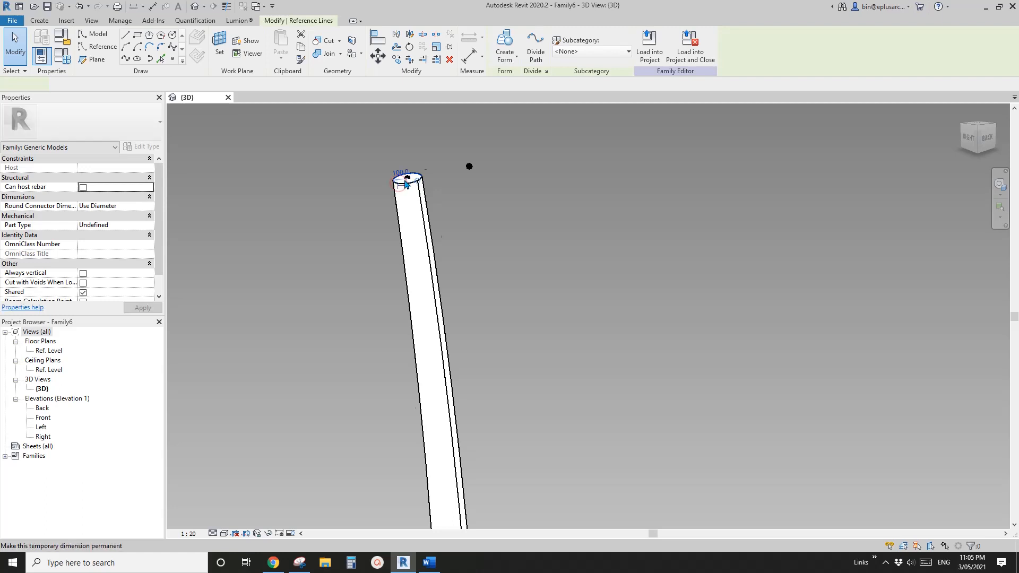
scroll(400, 178, "up", 1)
type("80")
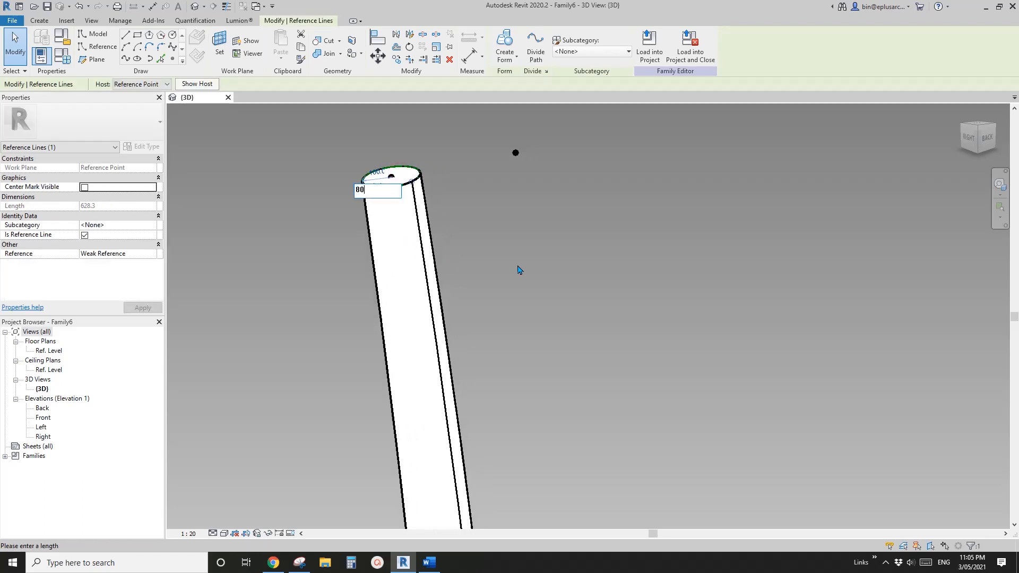
key("Return")
scroll(519, 262, "down", 5)
middle_click_drag(518, 262, 553, 264)
scroll(505, 246, "down", 4)
scroll(519, 255, "up", 2)
left_click(522, 262)
Temporarily hide the solid stem form in the 3D view.
middle_click_drag(447, 208, 459, 229)
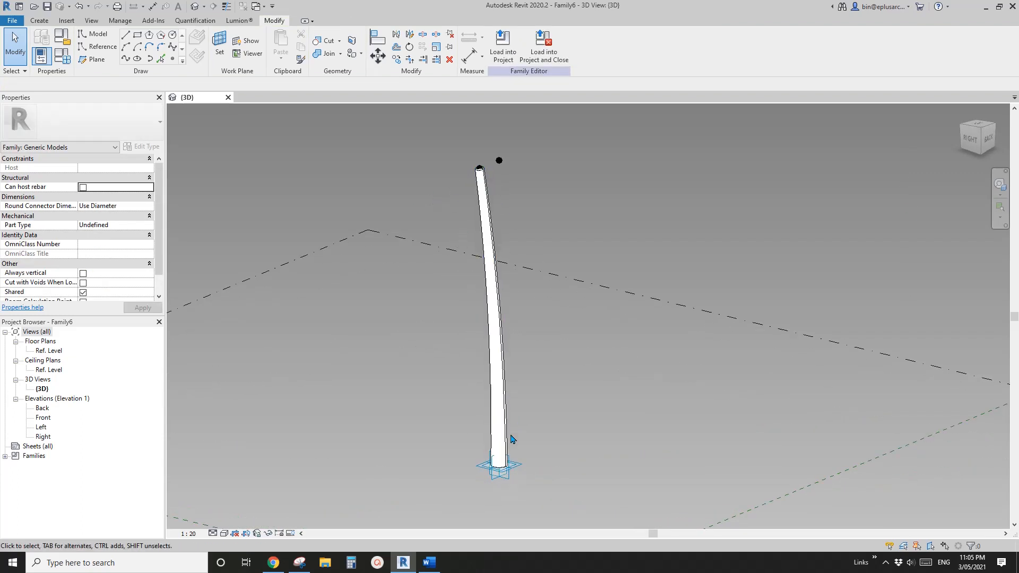
scroll(479, 160, "up", 5)
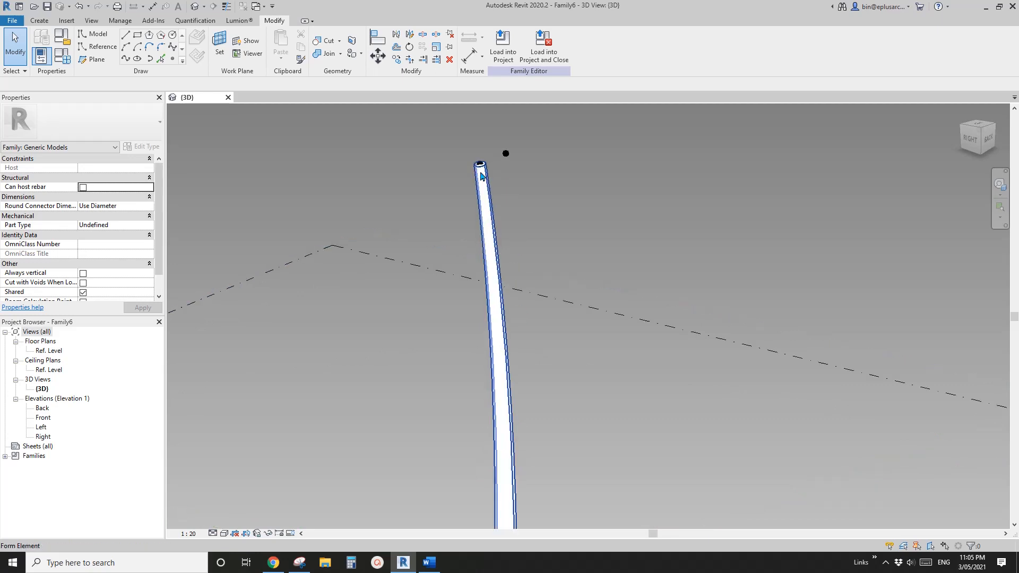
scroll(479, 160, "up", 1)
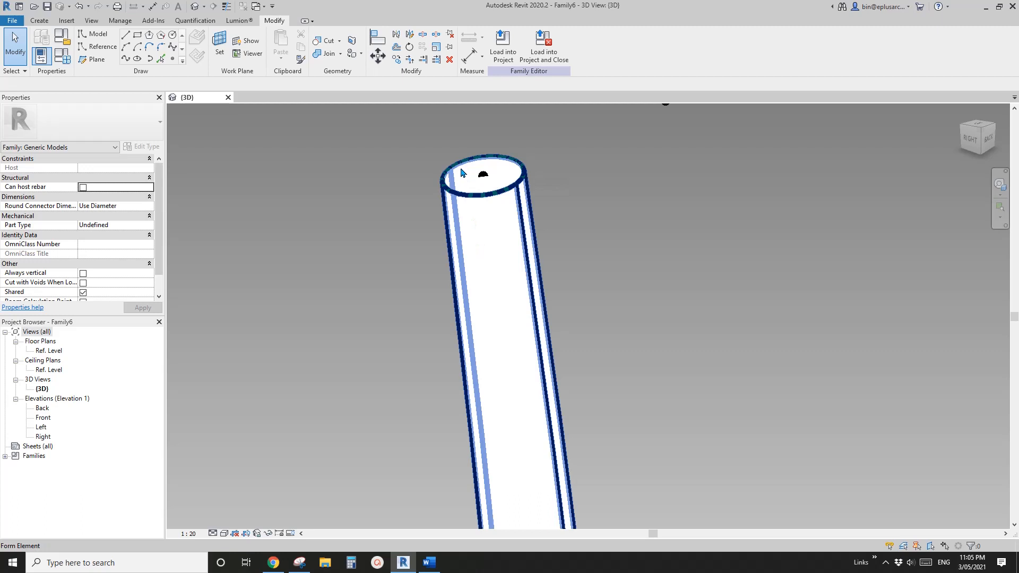
left_click(465, 164)
key("Escape")
left_click(497, 251)
key("h")
key("h")
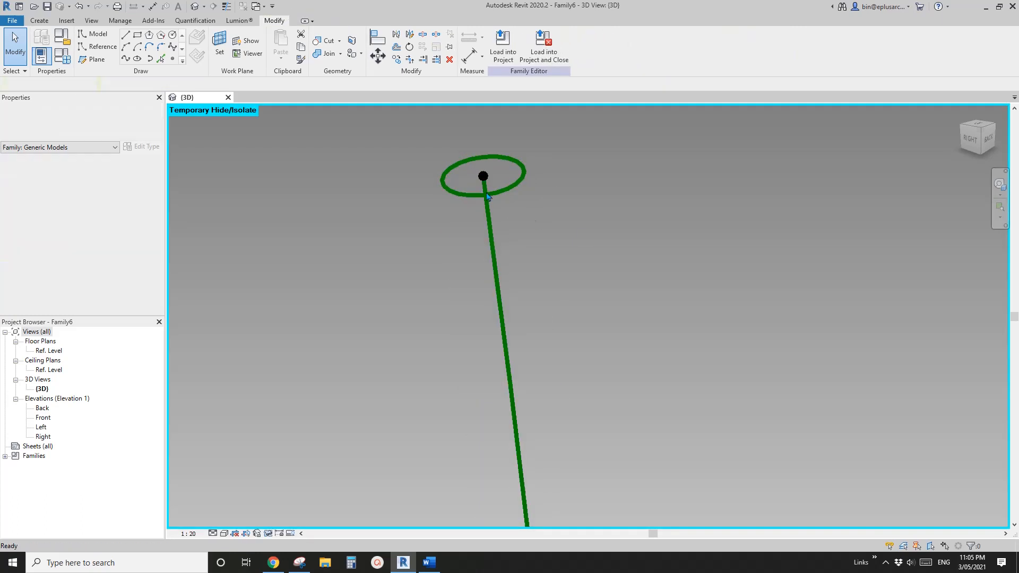
Turn the temporary radius dimension of the reference circle at the stem's upper end into a permanent one.
left_click(470, 159)
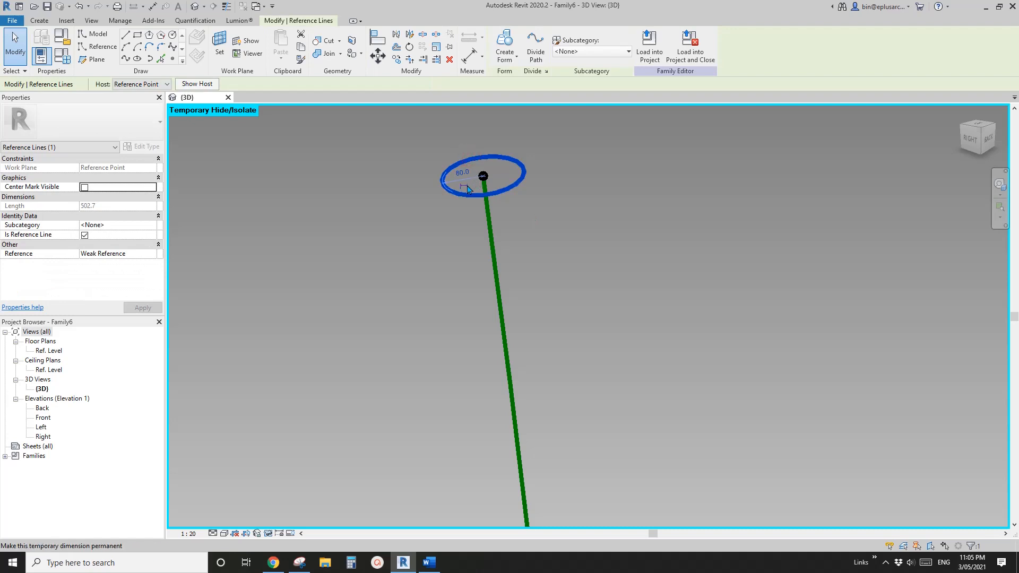
scroll(467, 189, "up", 1)
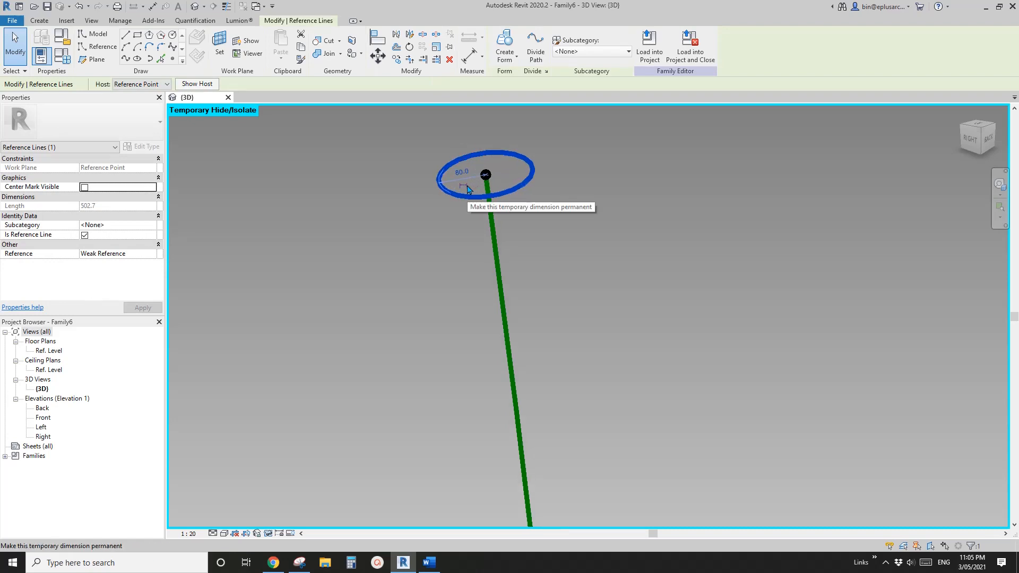
key("d")
key("i")
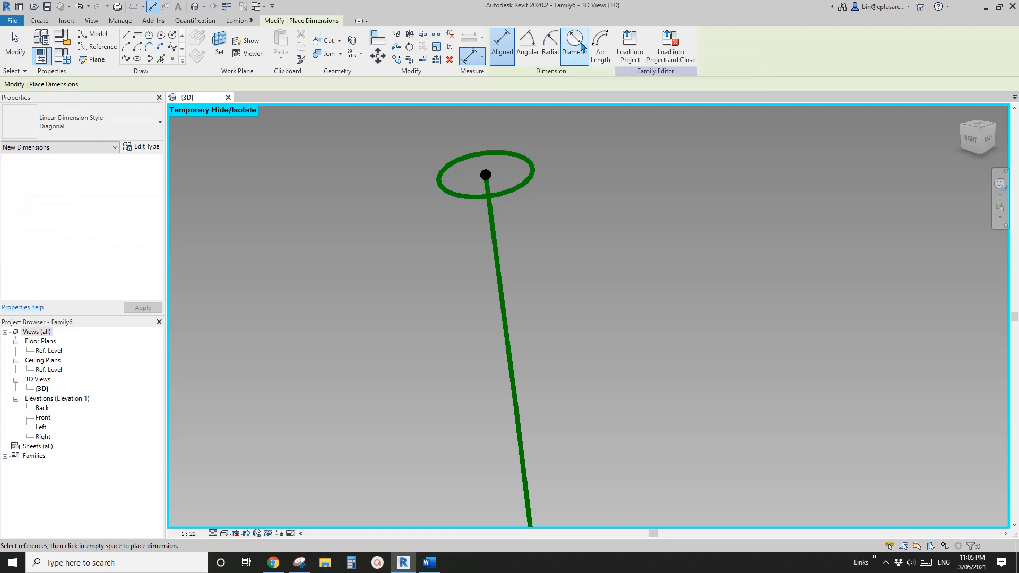
key("Escape")
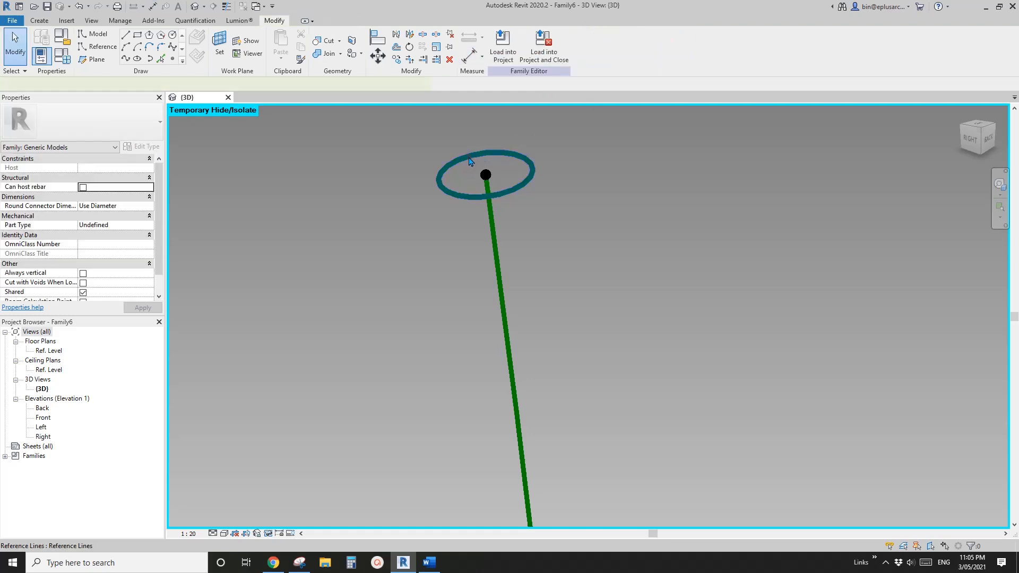
left_click(470, 185)
left_click(469, 187)
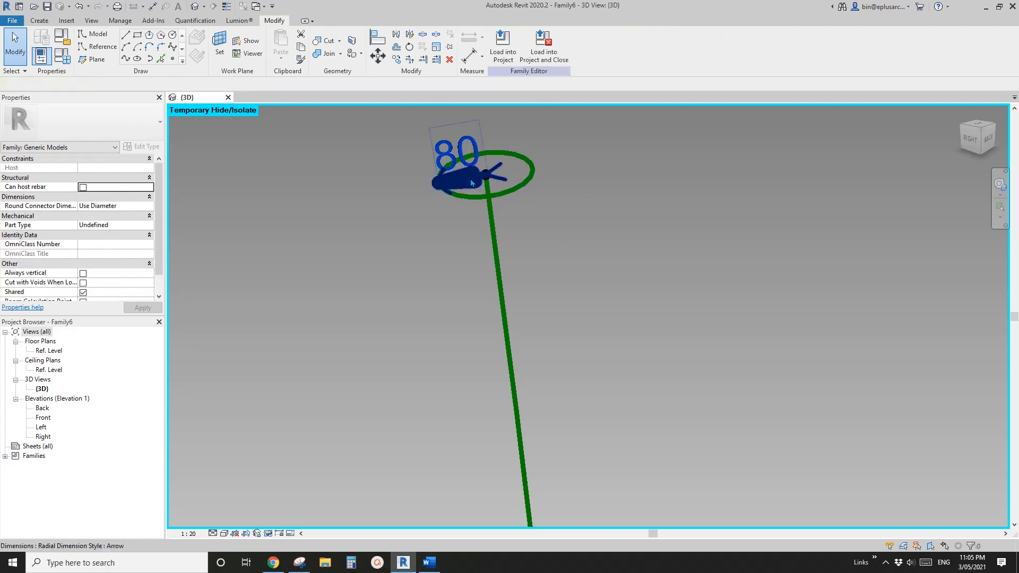
Label the upper circle's radius dimension with a new instance family parameter named R1.
left_click(603, 45)
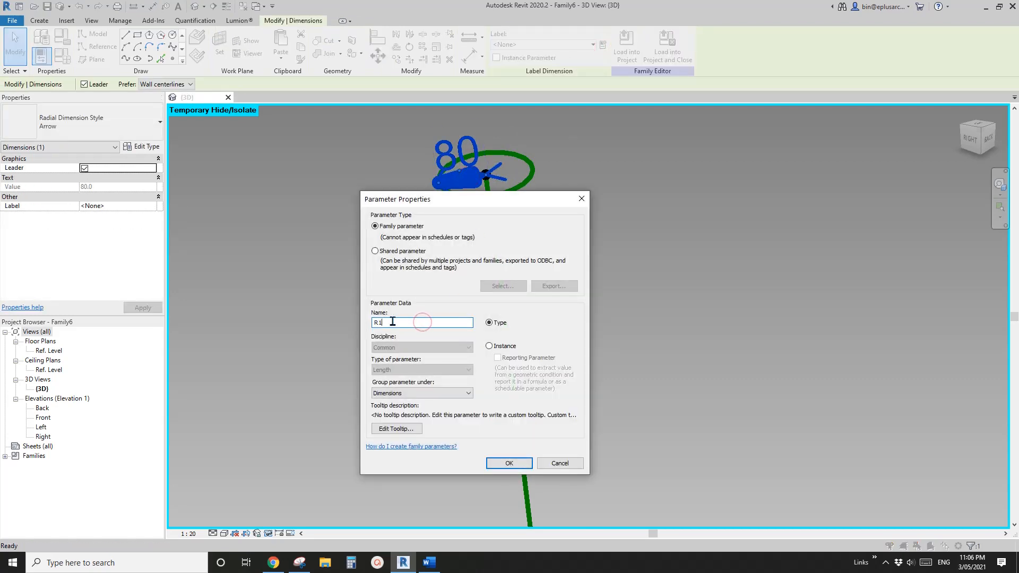
left_click(491, 346)
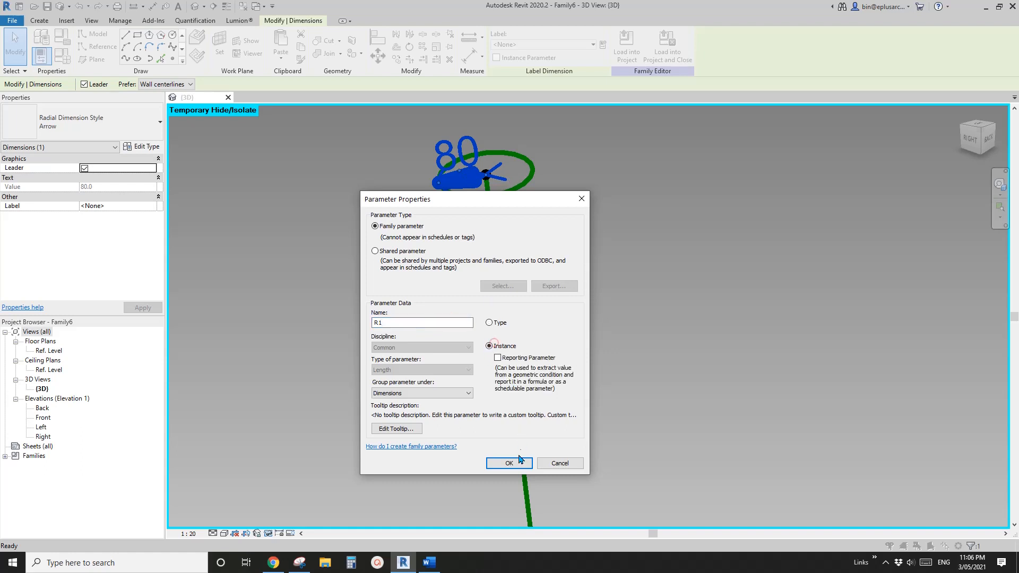
left_click(509, 463)
Turn the temporary radius dimension of the reference circle at the stem's base into a permanent one.
scroll(510, 318, "down", 3)
scroll(485, 398, "up", 8)
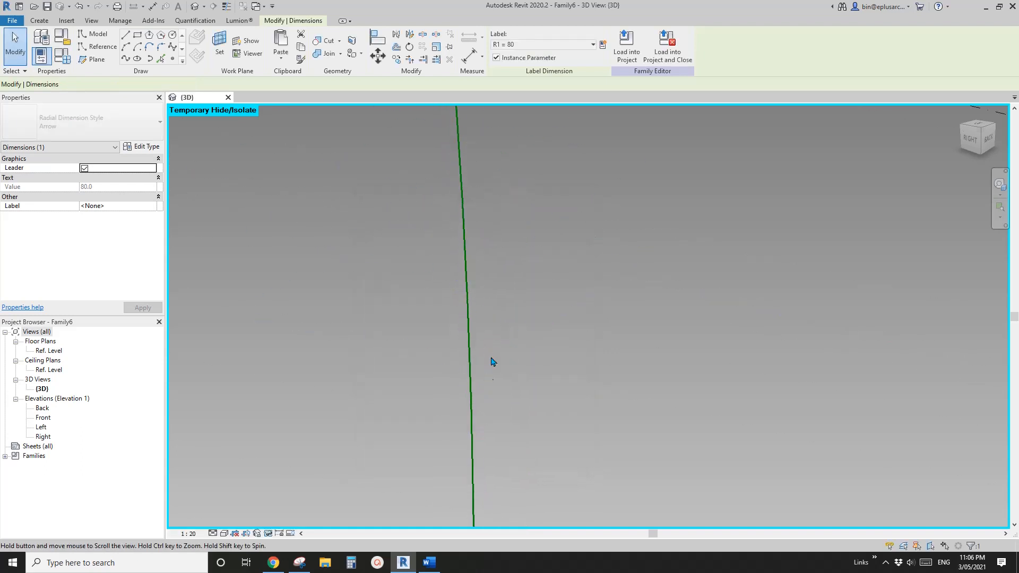
scroll(478, 388, "down", 5)
scroll(437, 251, "up", 3)
key("Escape")
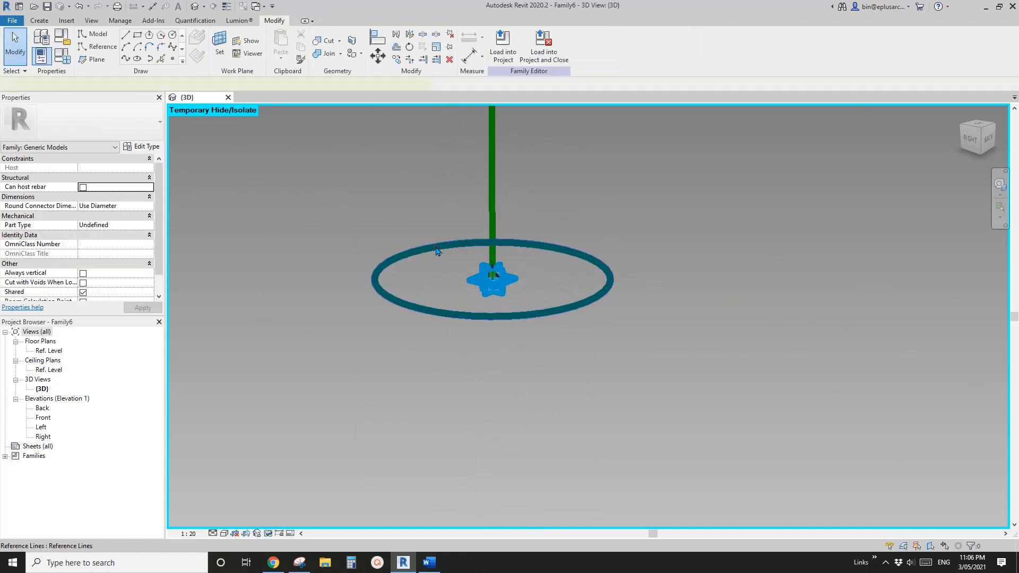
left_click(437, 250)
left_click(436, 291)
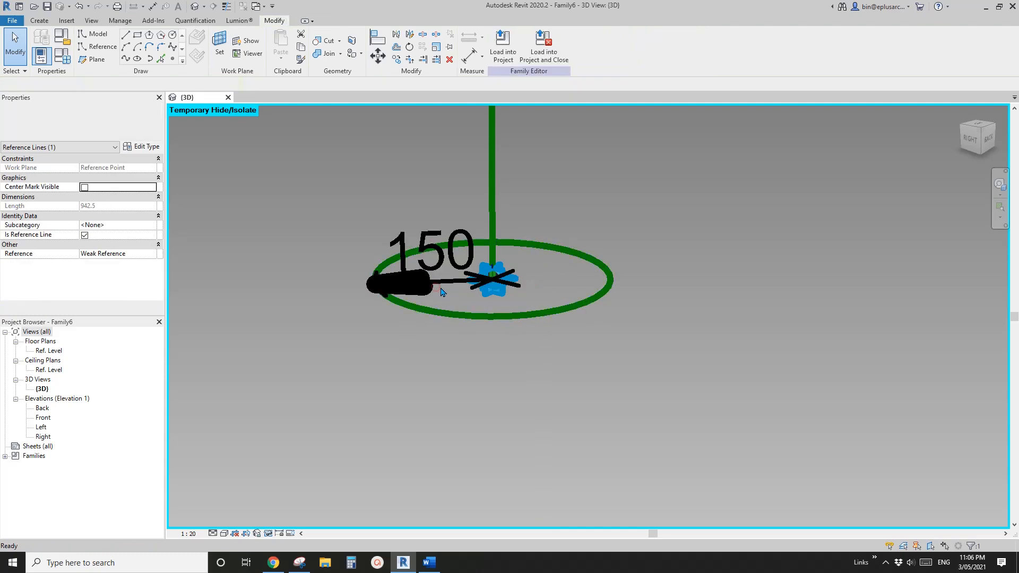
Label the lower circle's radius dimension with a new instance family parameter named R2.
scroll(437, 286, "down", 4)
middle_click_drag(442, 234, 437, 297)
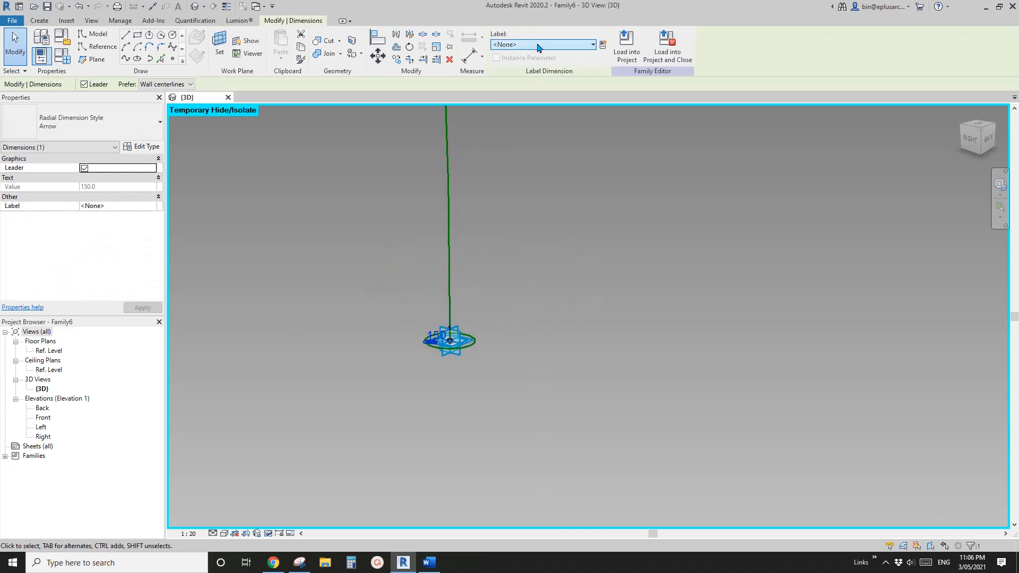
left_click(602, 45)
type("R2")
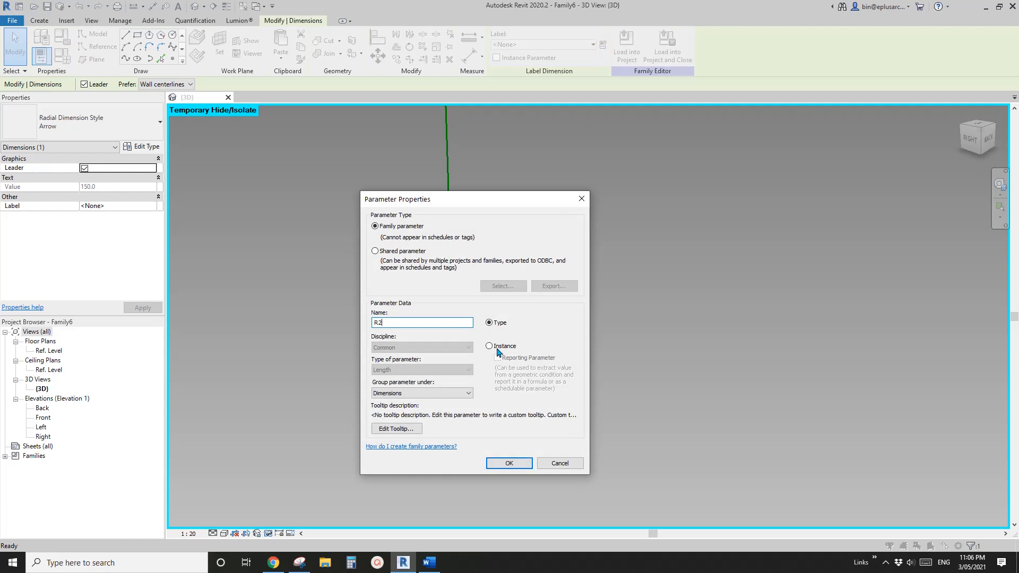
left_click(498, 350)
type("2")
left_click(508, 464)
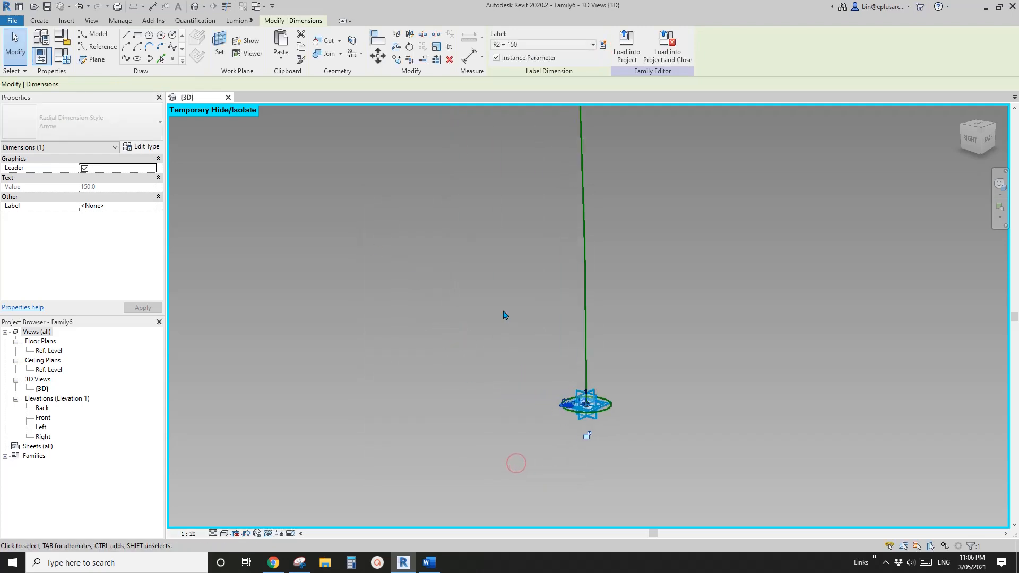
left_click(505, 314)
Set the family parameter H to 5000 and apply it to the family.
left_click(63, 56)
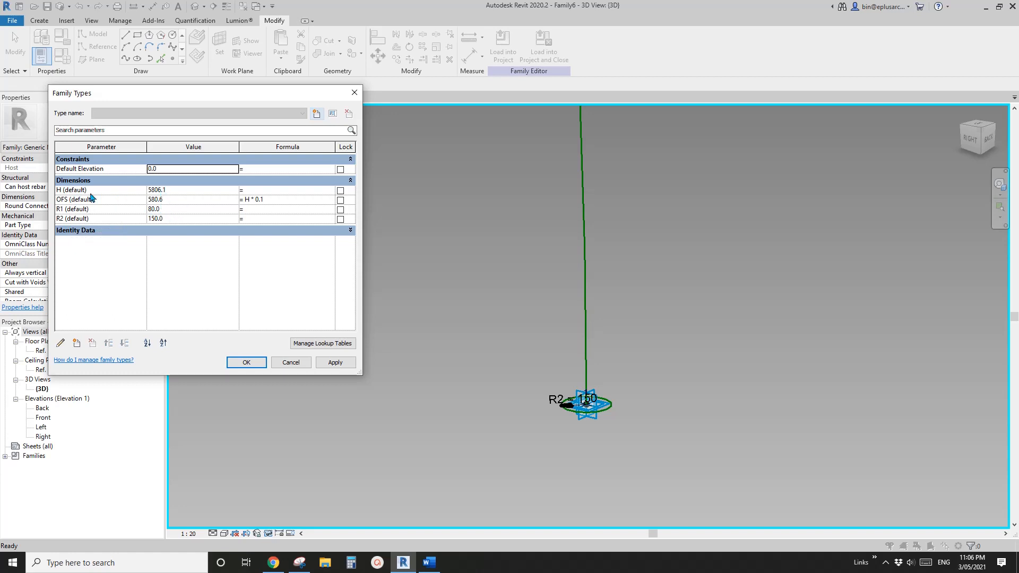
left_click(353, 565)
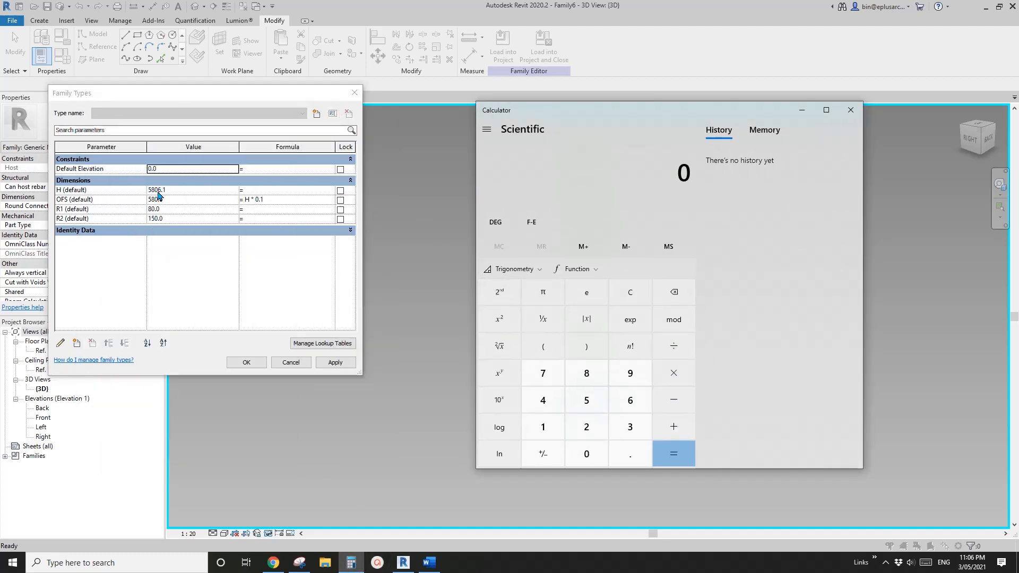
left_click(183, 190)
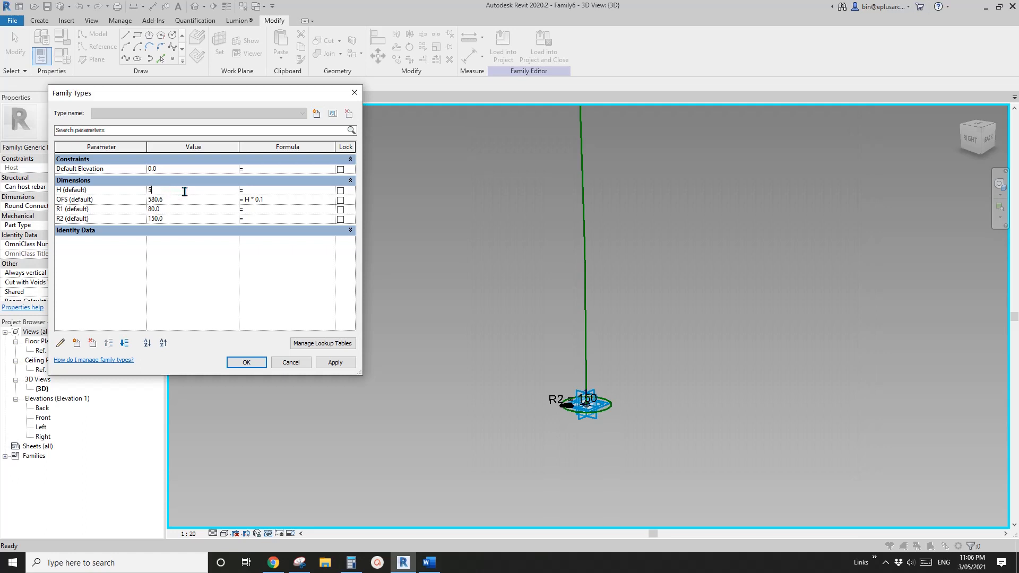
left_click(346, 361)
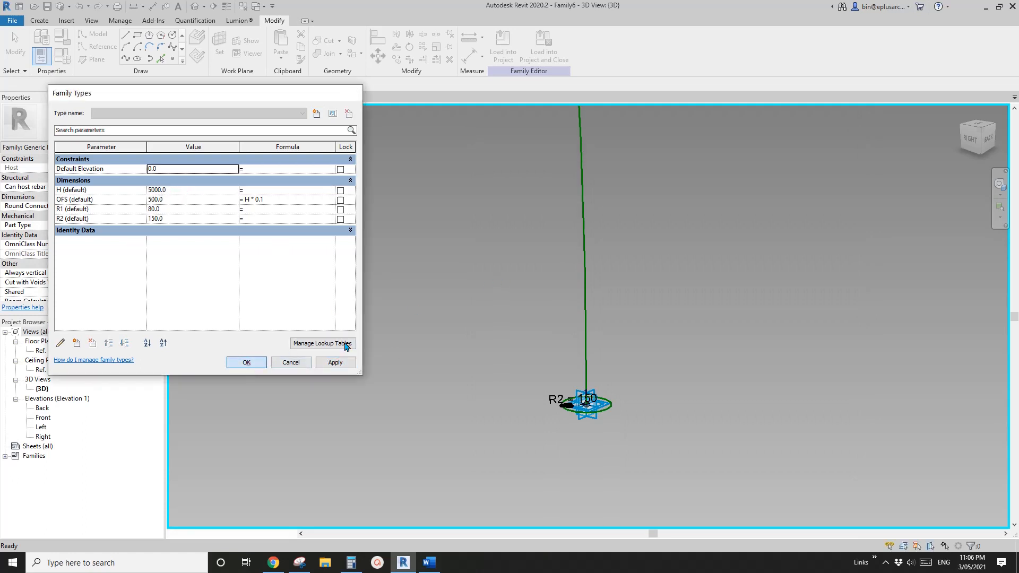
left_click(247, 363)
Reset the temporary hide so the solid stem form is shown again in the 3D view.
middle_click_drag(471, 315, 387, 332)
key("h")
key("r")
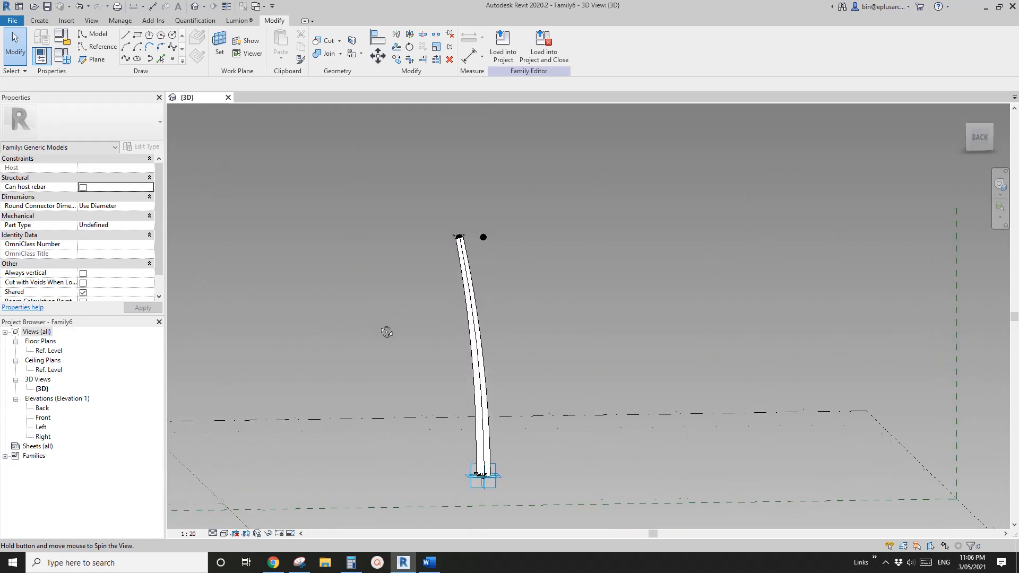
Work out 5000 ÷ 80 in Calculator and give the R1 family parameter the formula H / 62.5.
left_click(69, 59)
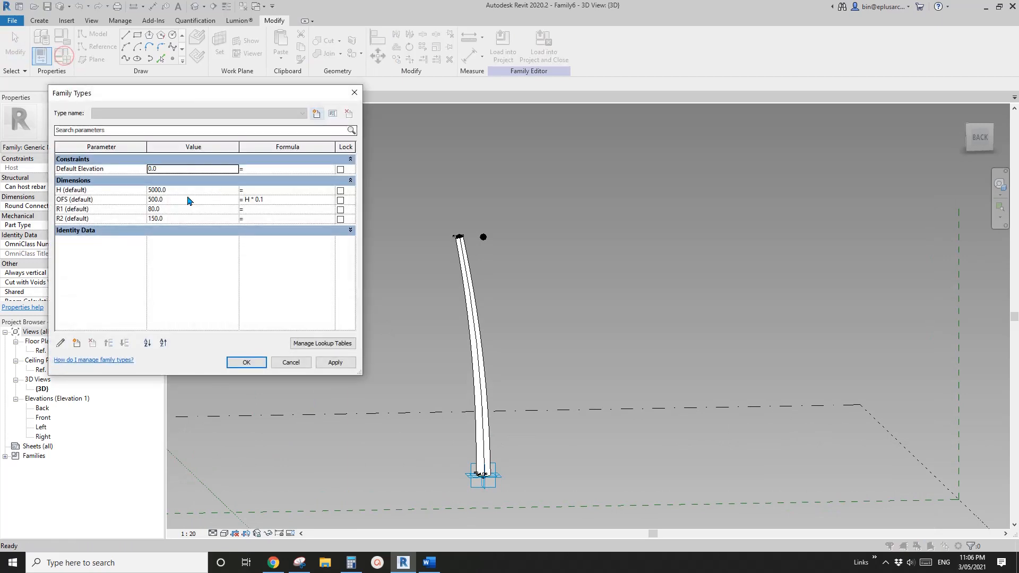
left_click(351, 563)
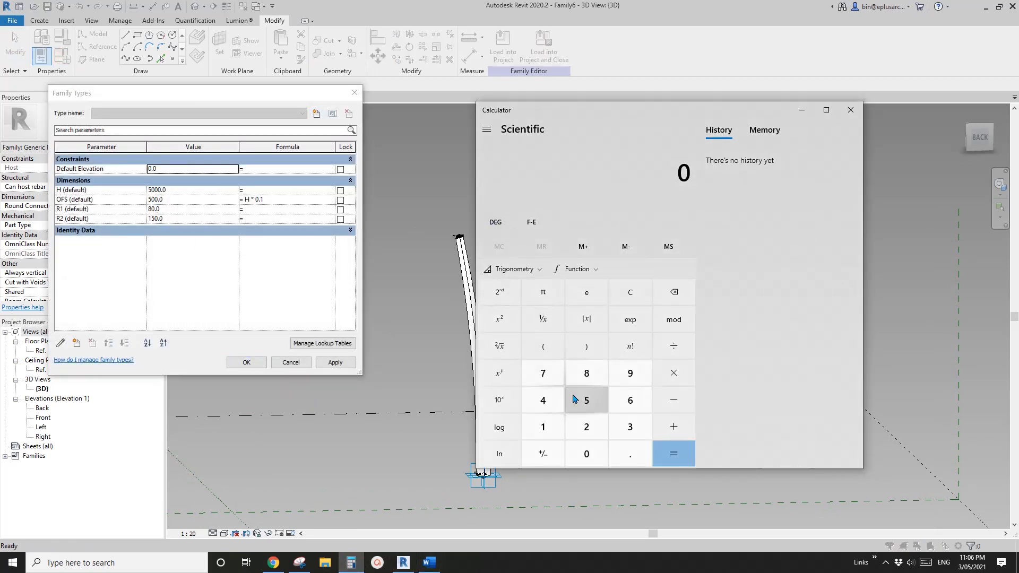
left_click(590, 405)
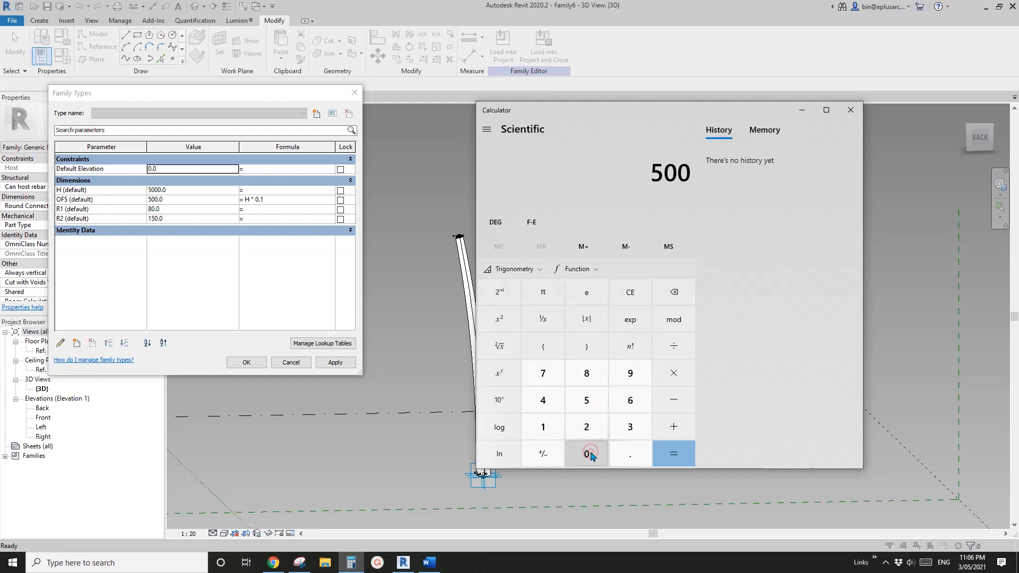
left_click(587, 454)
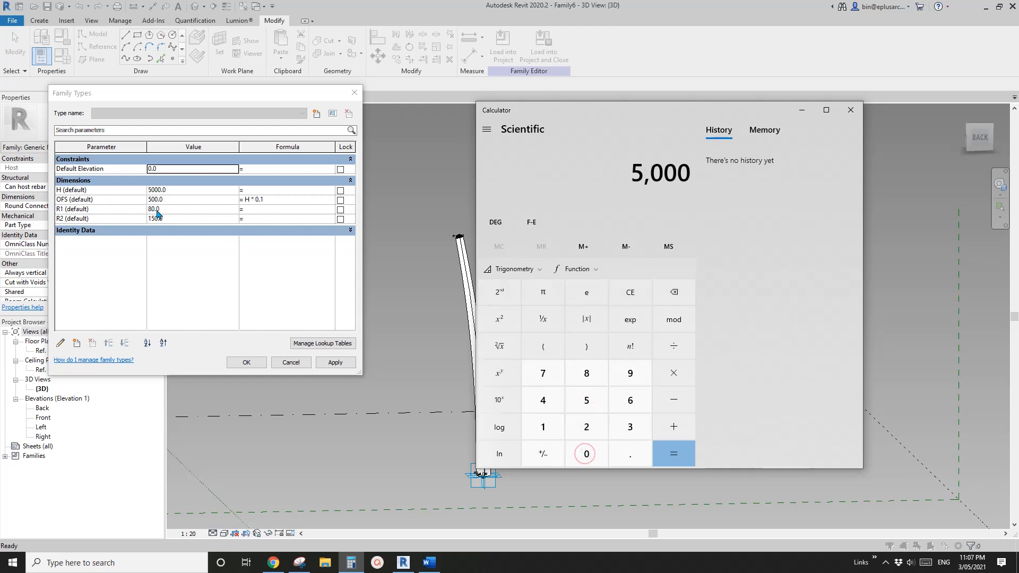
left_click(674, 346)
left_click(589, 375)
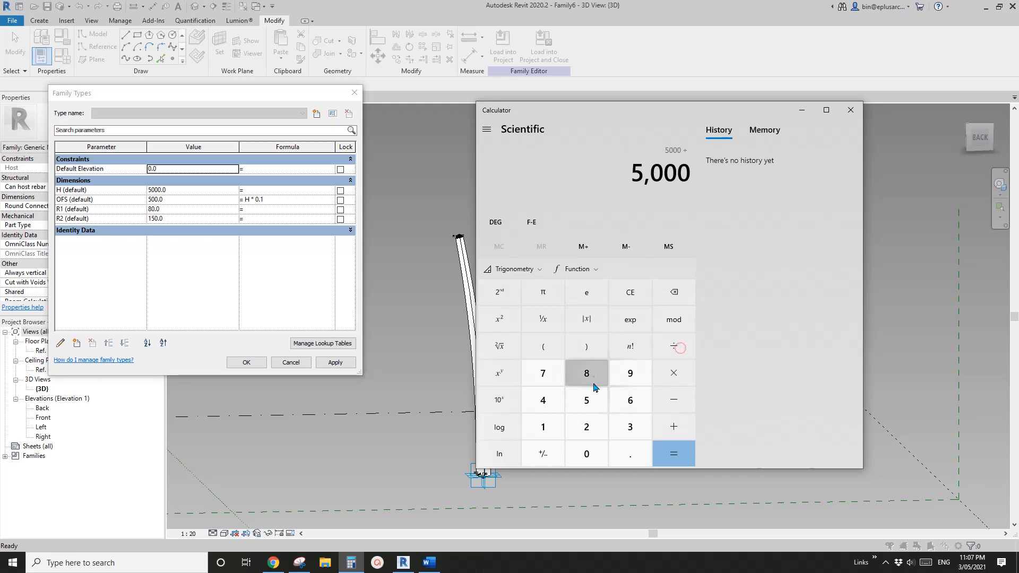
left_click(588, 454)
left_click(664, 455)
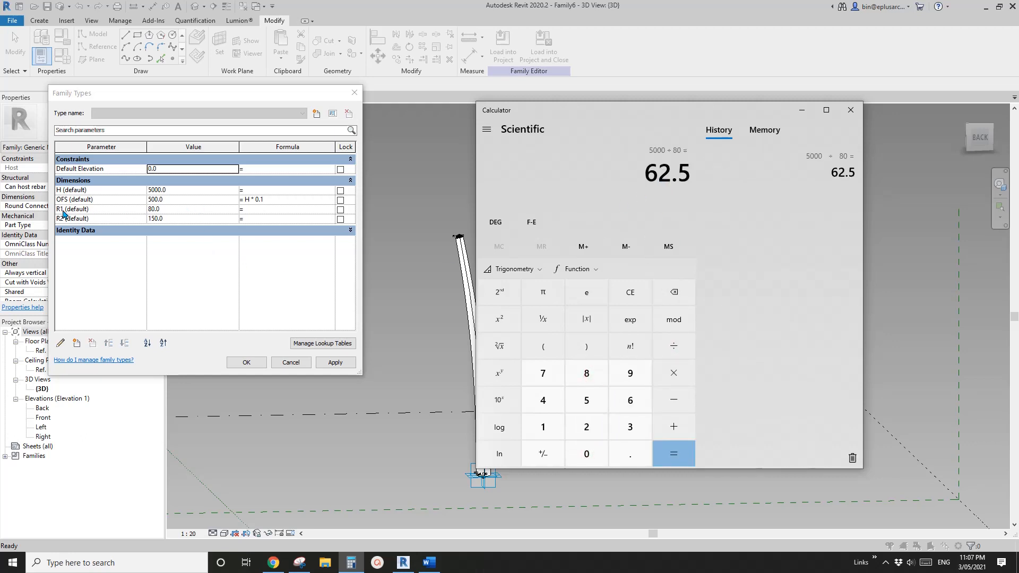
left_click(249, 209)
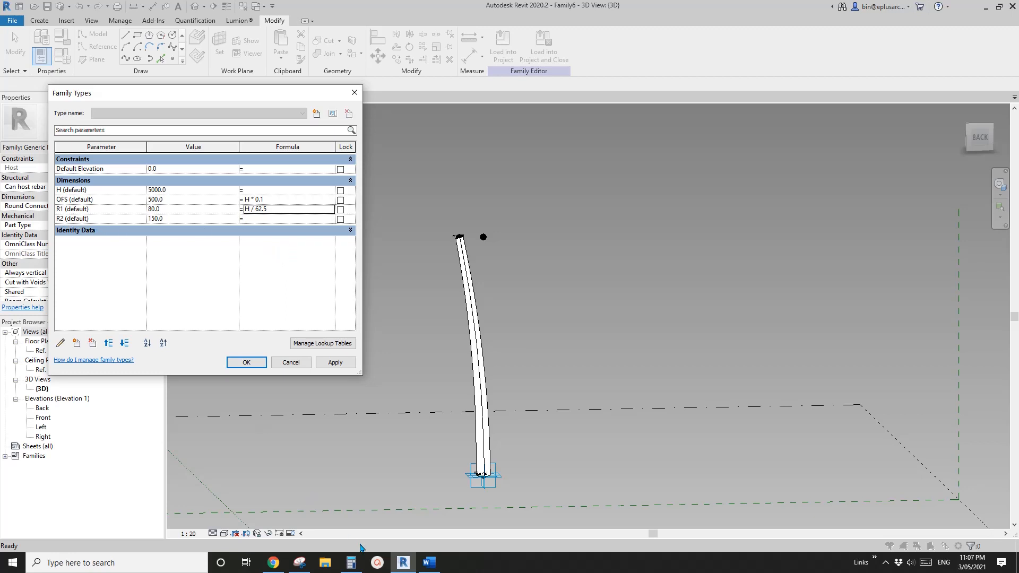
Calculate 5000 ÷ 150 in Calculator to get the divisor relating R2 to H.
left_click(351, 562)
left_click(587, 401)
left_click(588, 455)
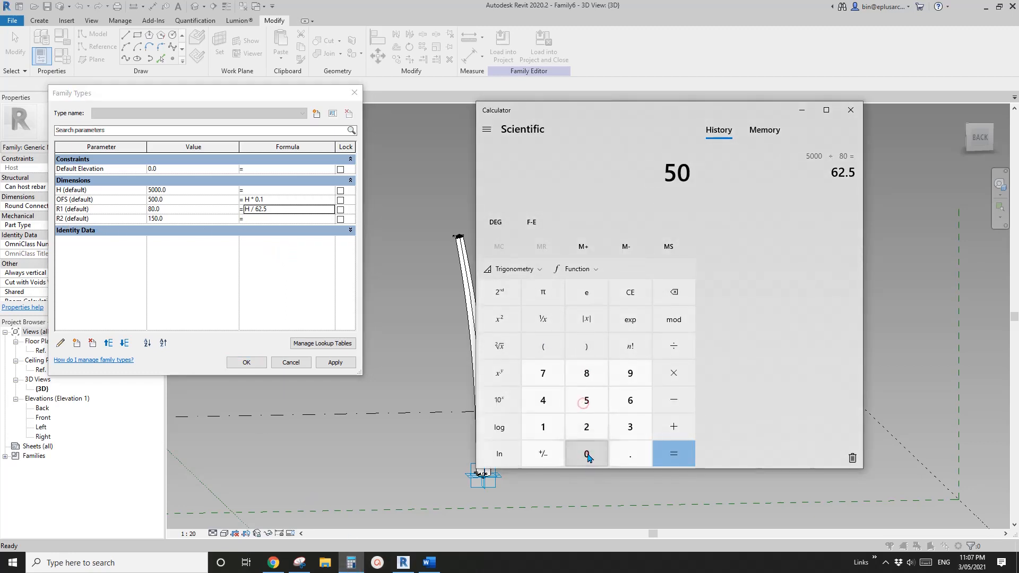
double_click(588, 456)
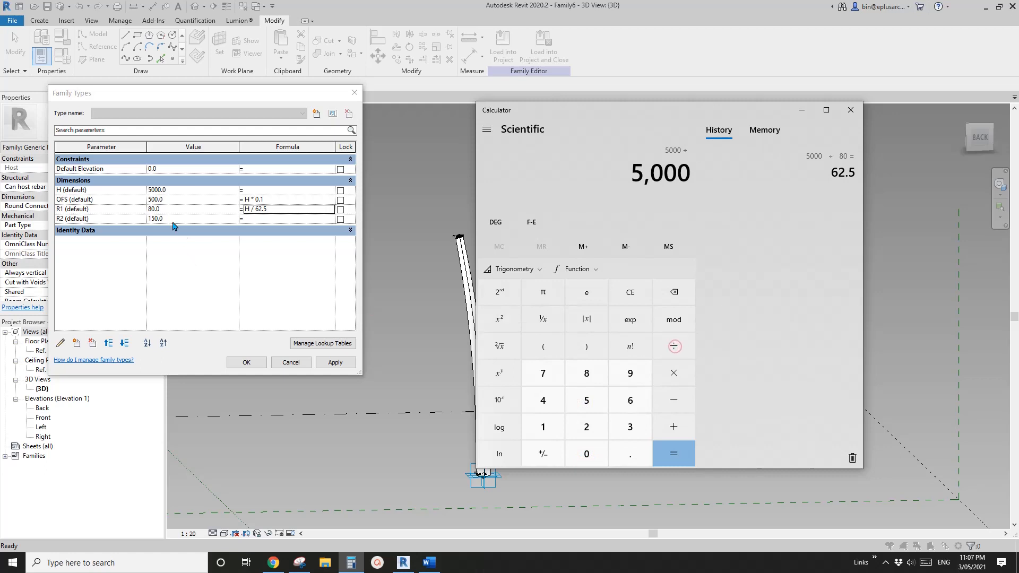
left_click(570, 430)
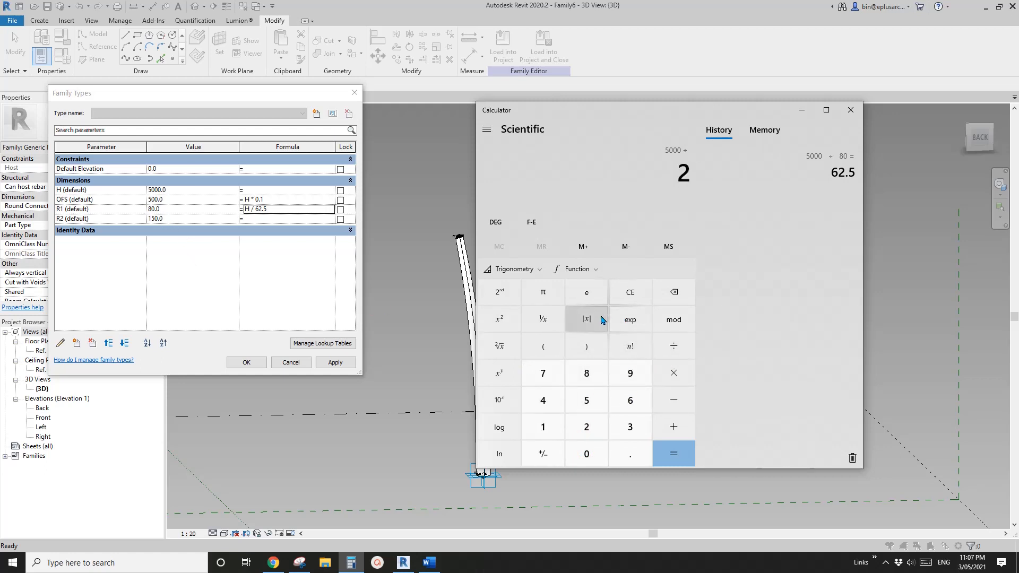
key("BackSpace")
left_click(544, 427)
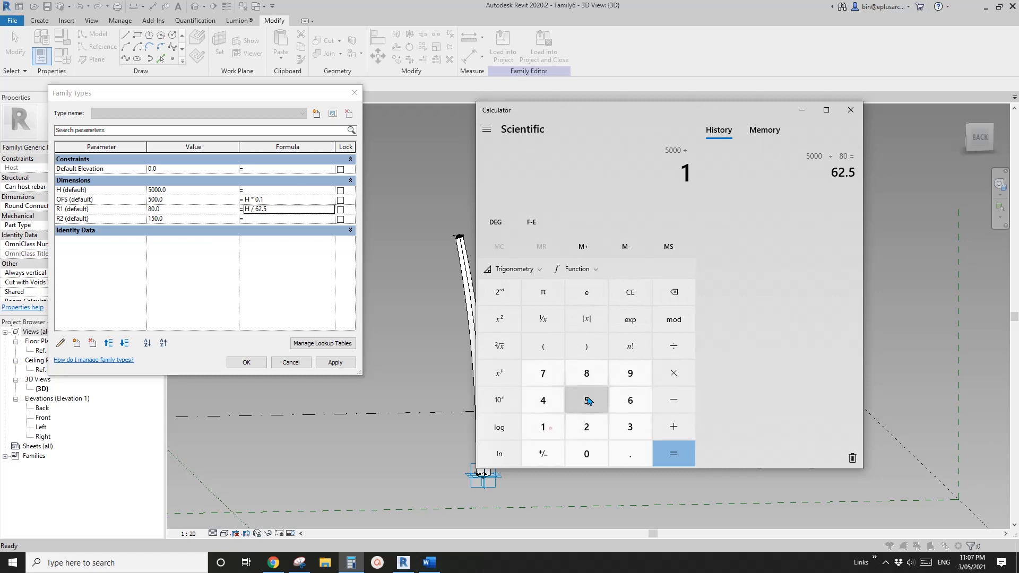
left_click(587, 400)
left_click(587, 454)
left_click(683, 456)
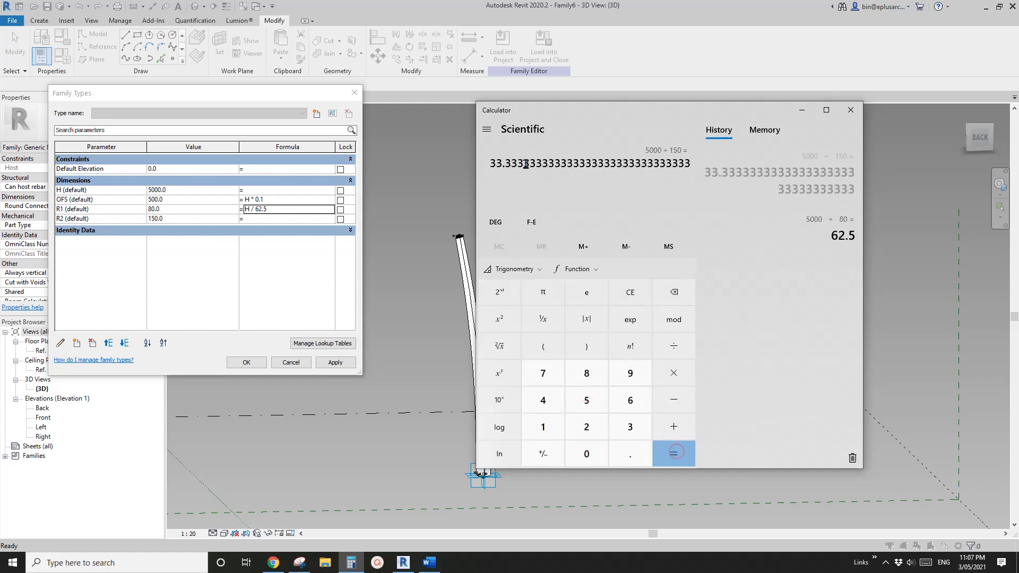
Give the R2 family parameter the formula H / 33 and accept the family parameter changes.
left_click(277, 221)
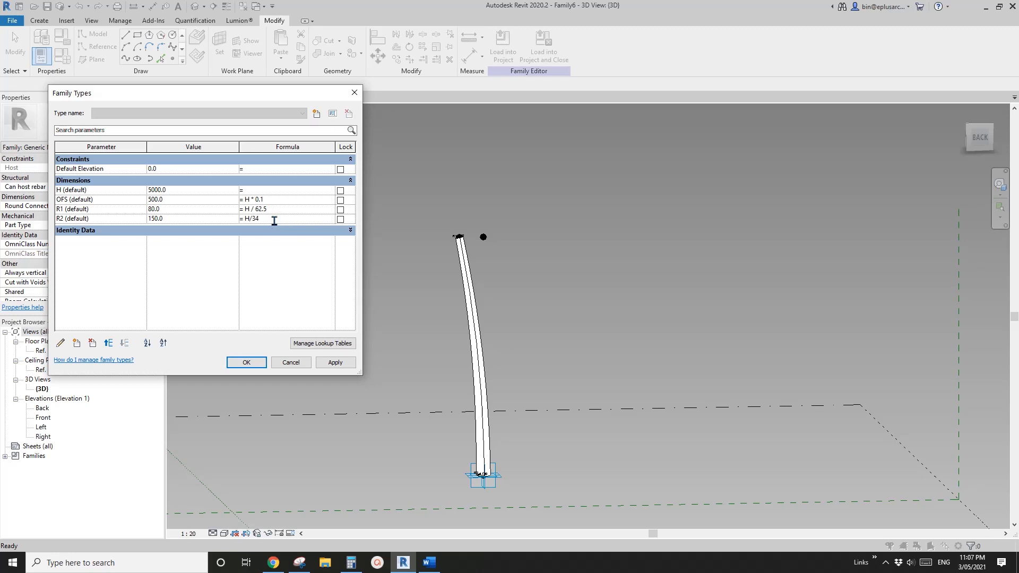
left_click(282, 286)
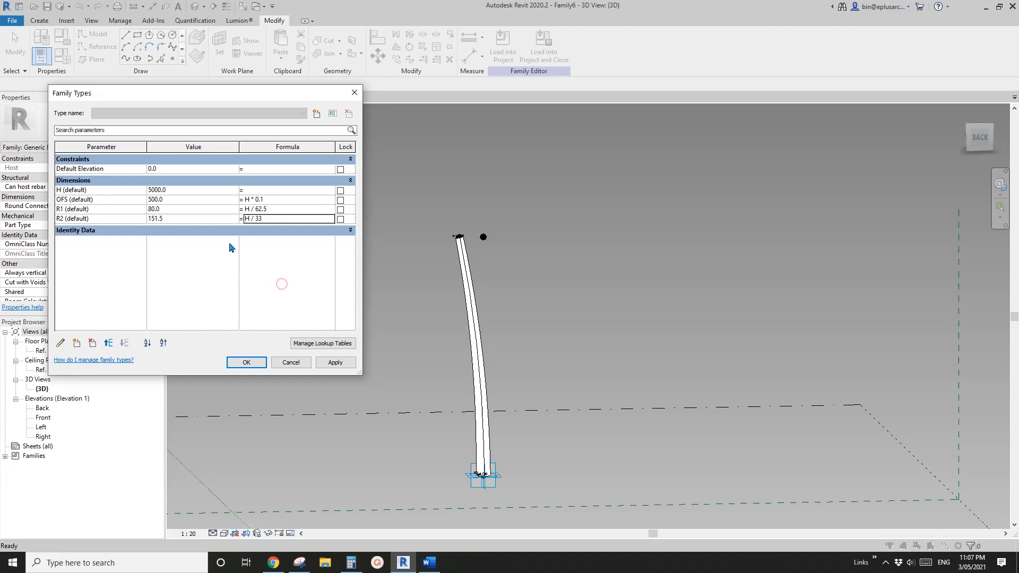
left_click(247, 363)
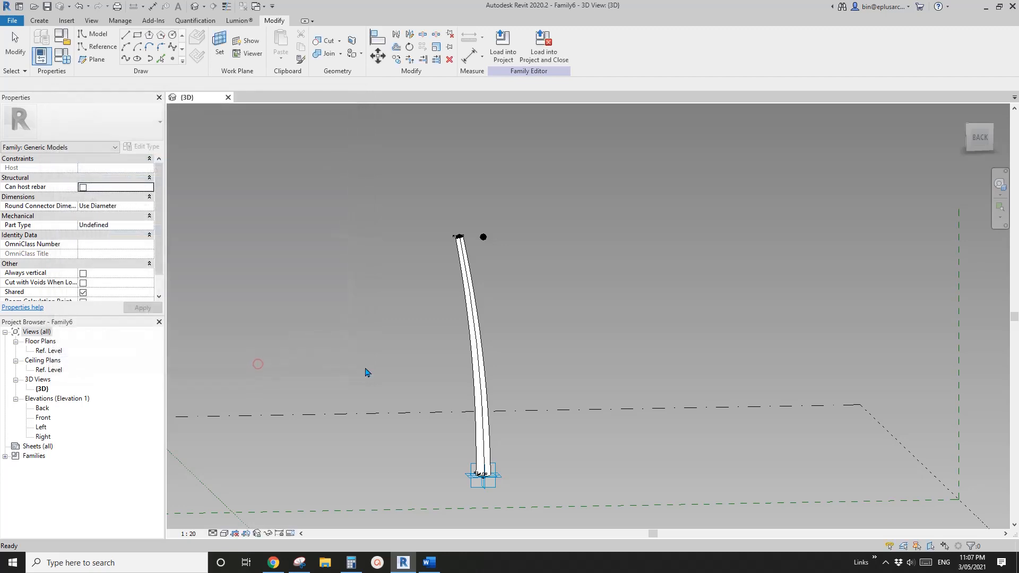
Raise the reference point straight above the stem's base to an offset of about 5465 mm to flex the stem.
scroll(510, 366, "down", 1)
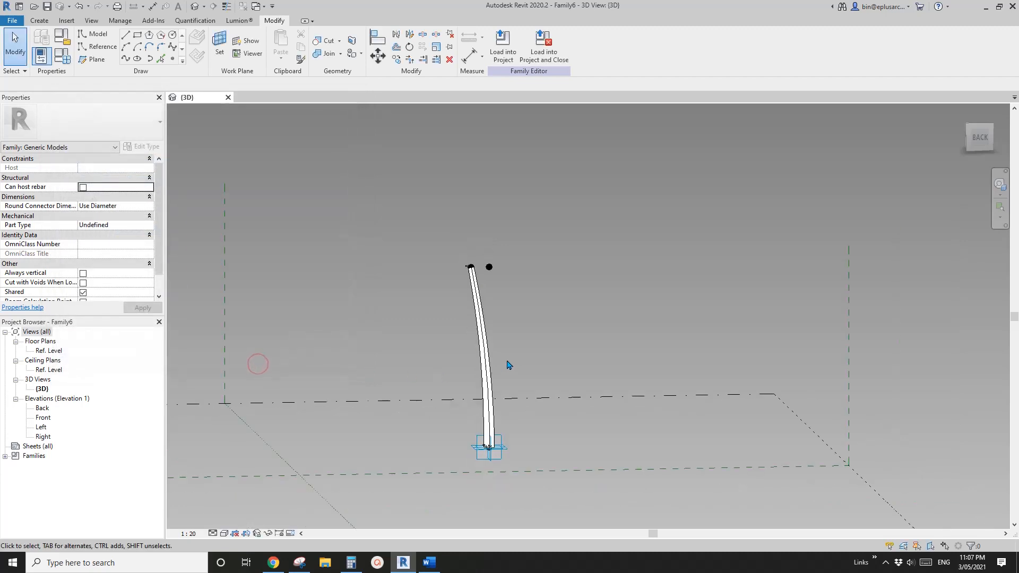
left_click(489, 267)
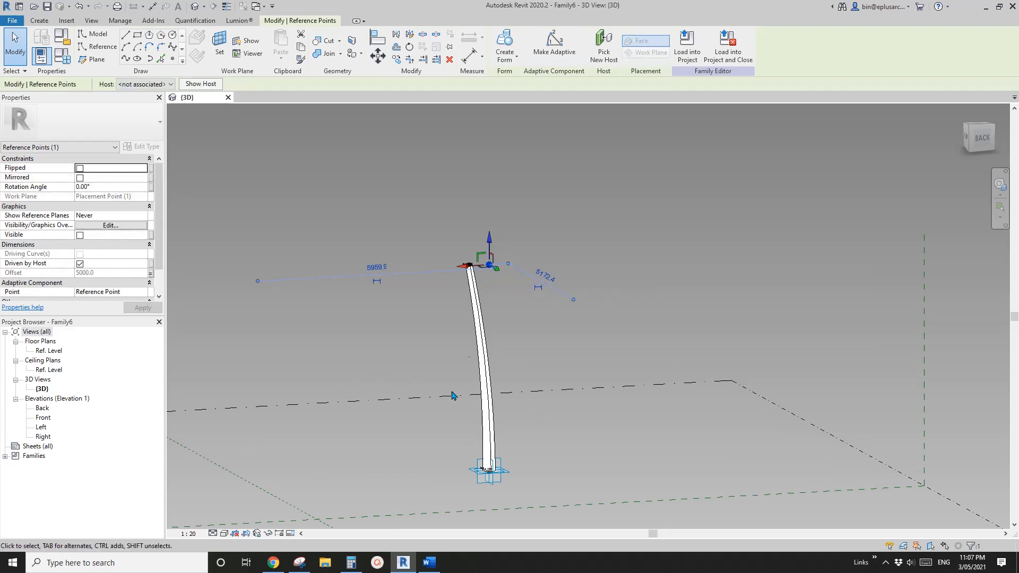
mouse_move(494, 256)
left_mouse_down()
mouse_move(490, 191)
mouse_move(495, 257)
left_mouse_up()
left_click_drag(492, 305, 531, 205)
middle_click_drag(516, 301, 717, 347, "shift")
scroll(548, 303, "up", 2)
middle_click_drag(546, 307, 617, 282, "shift")
scroll(532, 268, "up", 2)
middle_click_drag(532, 269, 427, 259, "shift")
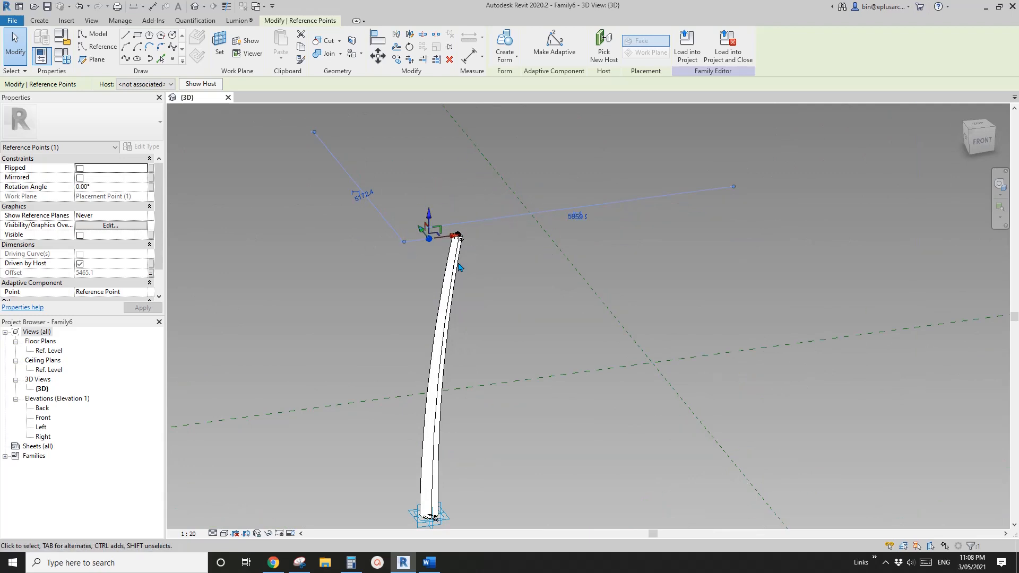
middle_click_drag(509, 270, 476, 274)
left_click(430, 205)
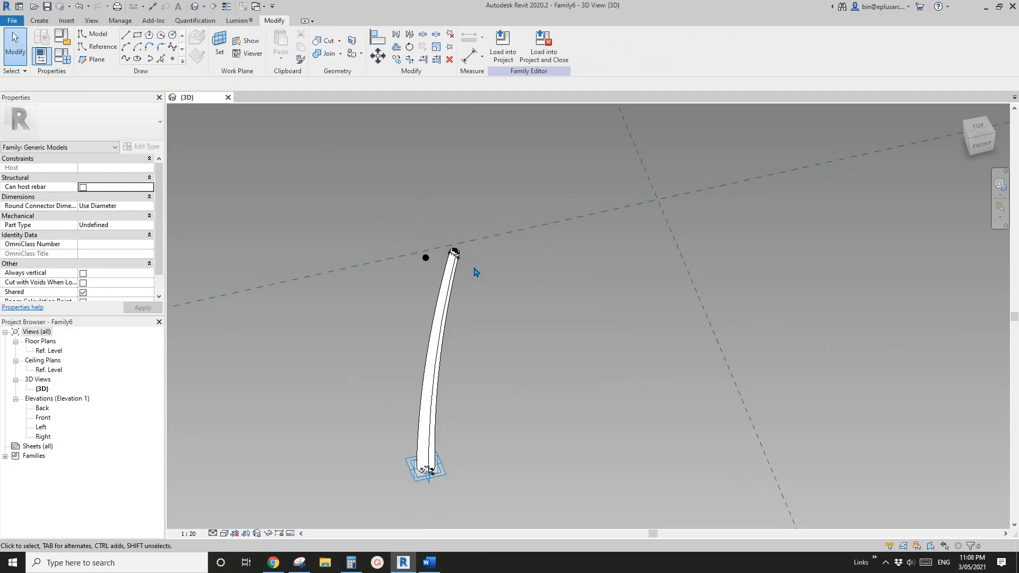
Temporarily hide the stem form, the profile circle at its top and the curved reference line.
scroll(457, 254, "up", 8)
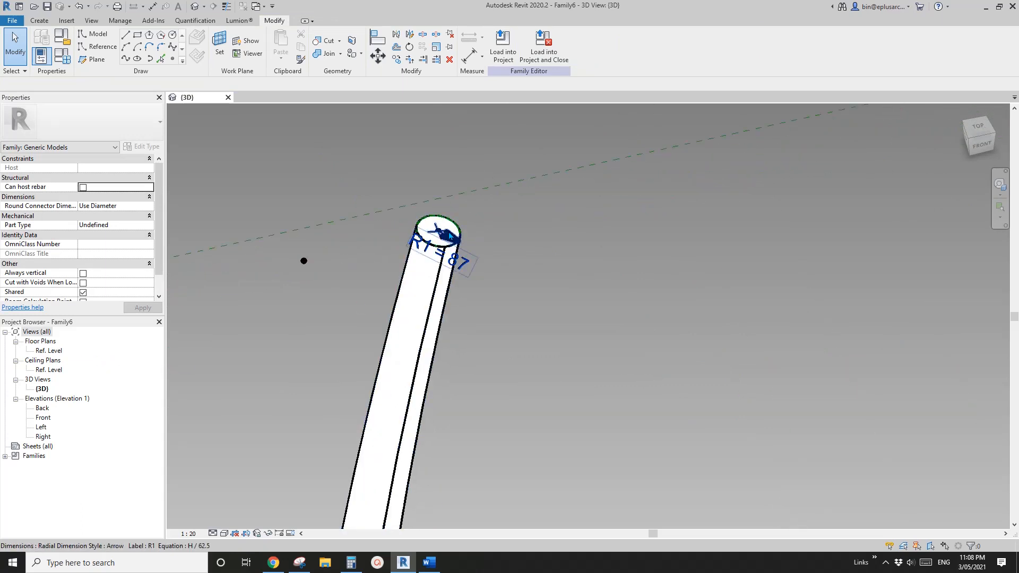
left_click(448, 304)
key("h")
key("h")
scroll(437, 246, "up", 2)
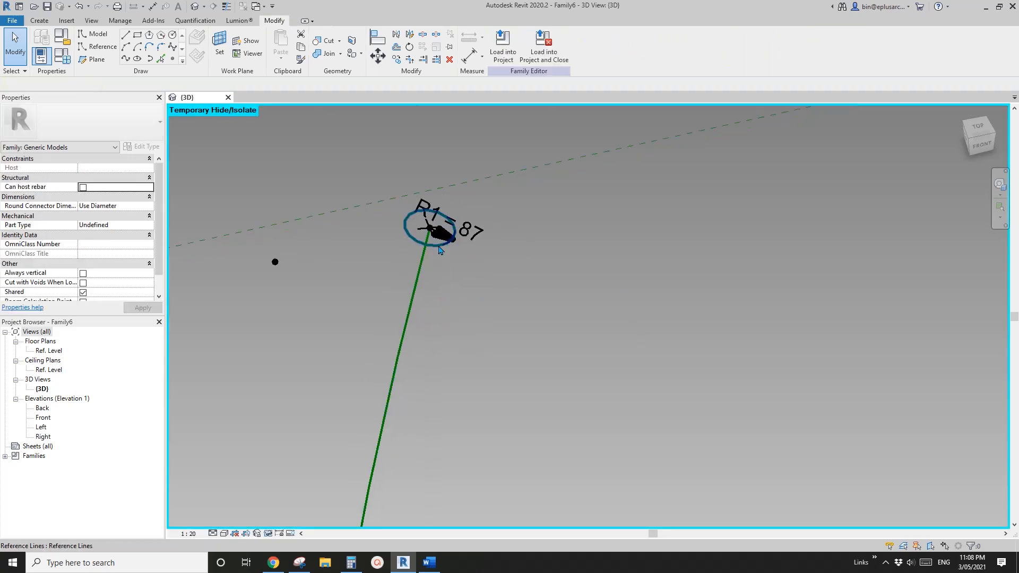
left_click(412, 238)
key("h")
key("h")
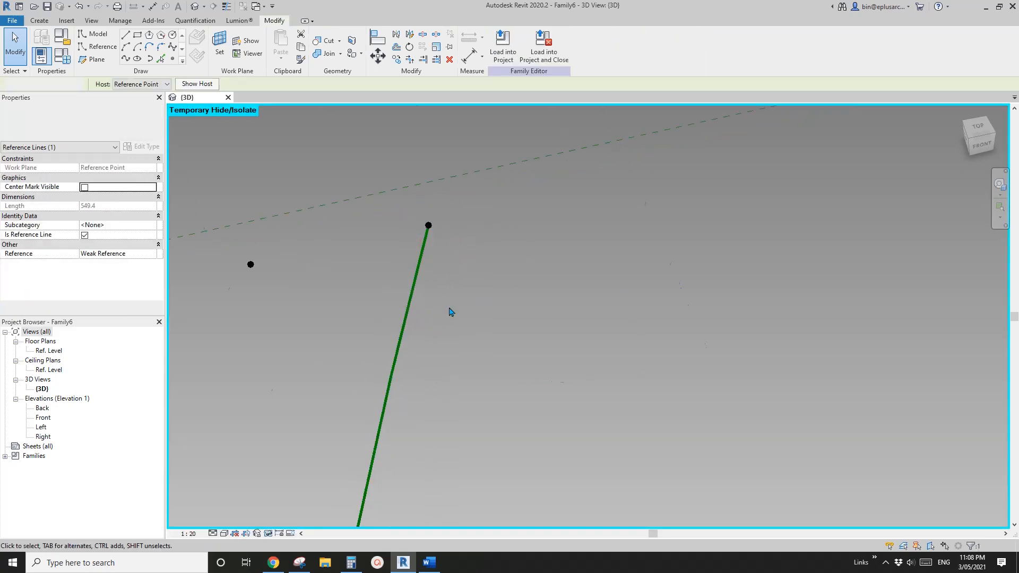
left_click(410, 299)
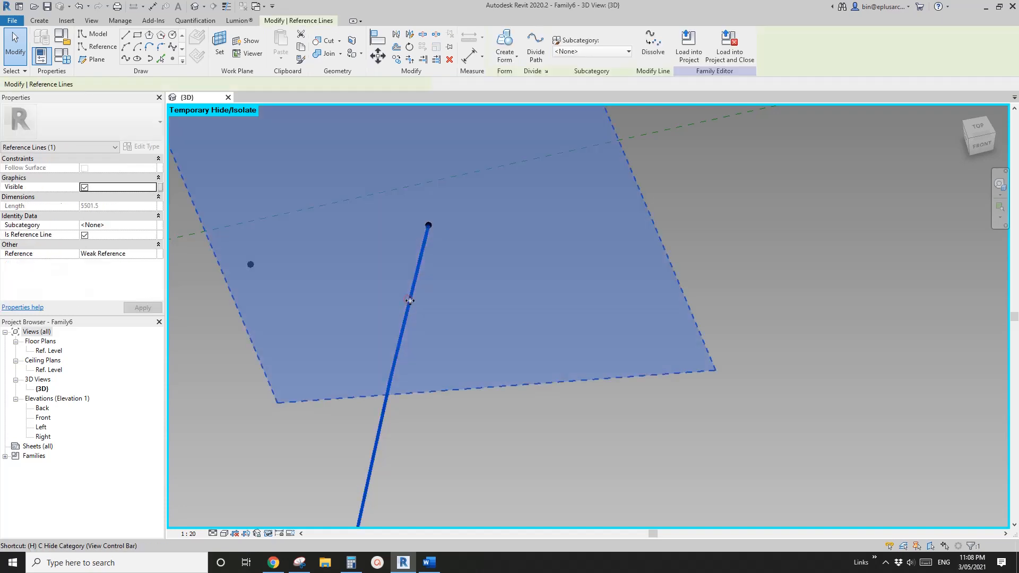
key("h")
key("h")
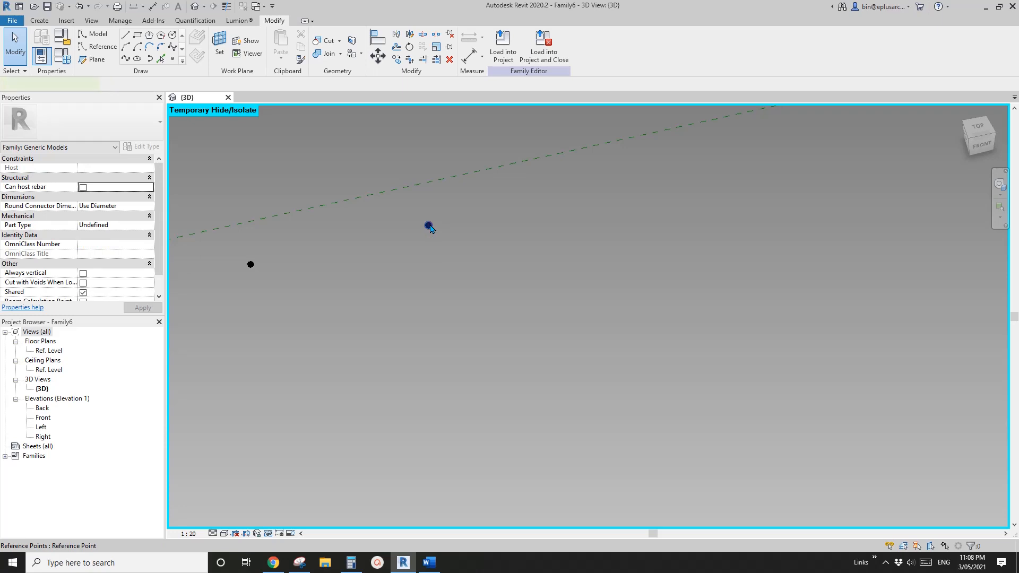
Examine the overlapping reference points at the stem's top end, checking the host and work plane of each.
left_click(429, 227)
middle_click_drag(419, 250, 461, 236, "shift")
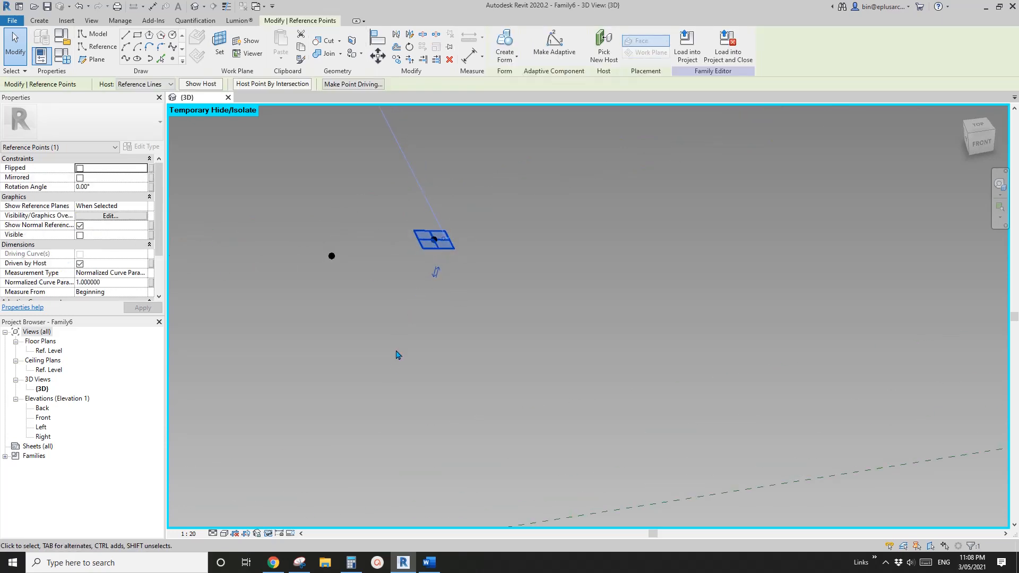
left_click(448, 250)
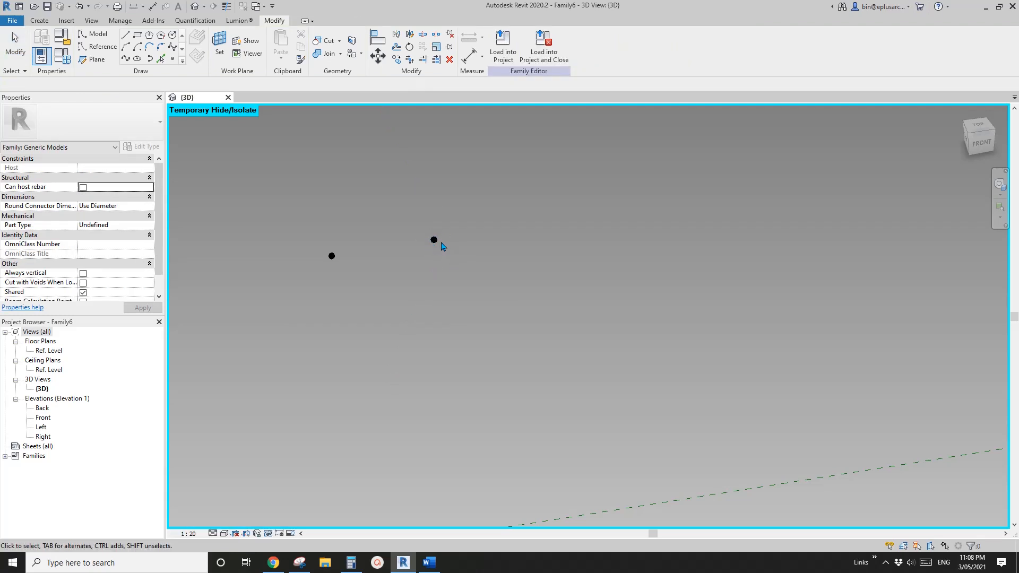
left_click(433, 240)
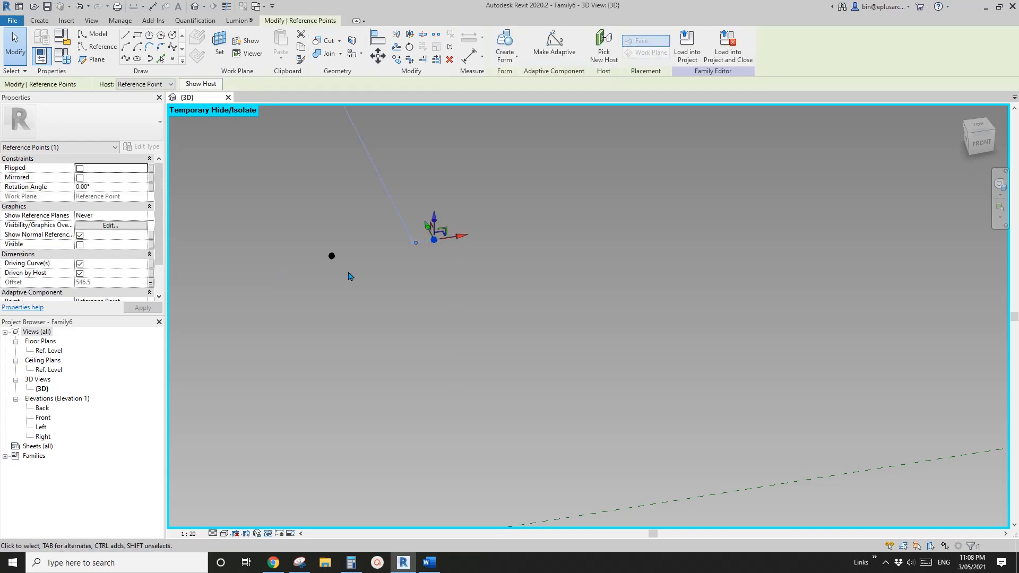
middle_click_drag(432, 255, 431, 258)
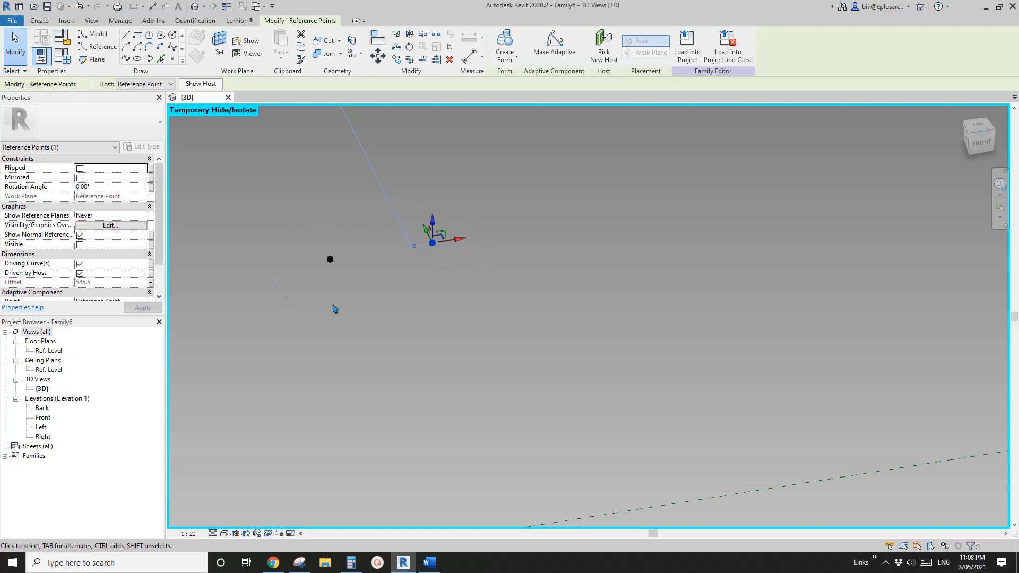
scroll(432, 252, "down", 2)
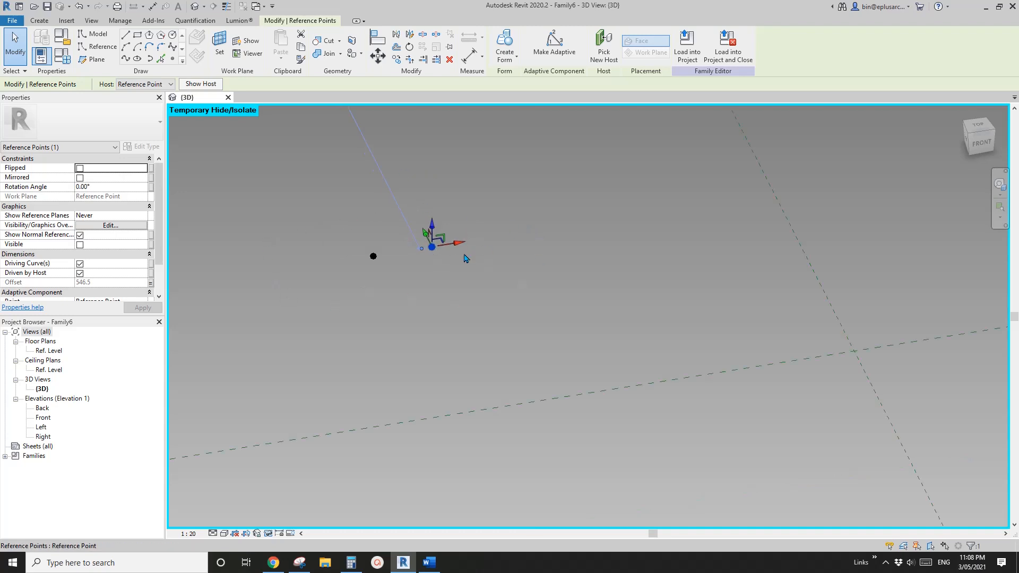
left_click(419, 287)
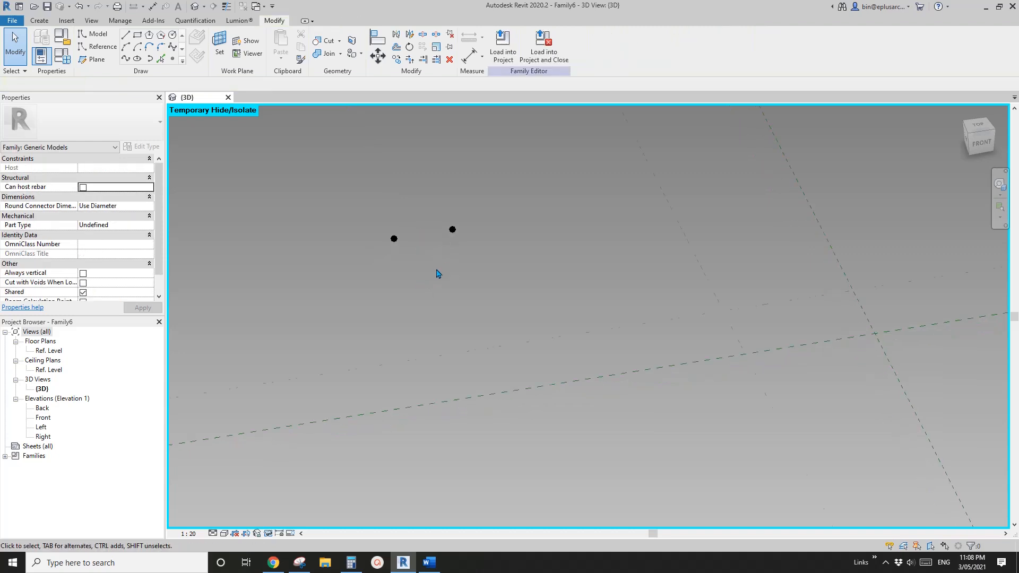
scroll(437, 274, "down", 2)
Start an elliptical reference line and set the work plane to the horizontal plane of the offset reference point at the stem's top.
left_click(95, 49)
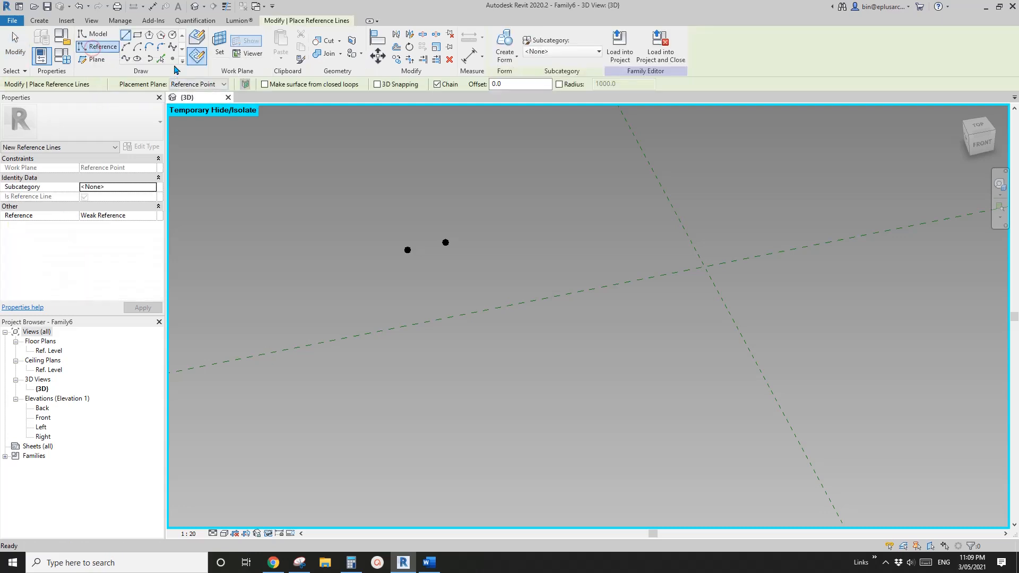
left_click(138, 60)
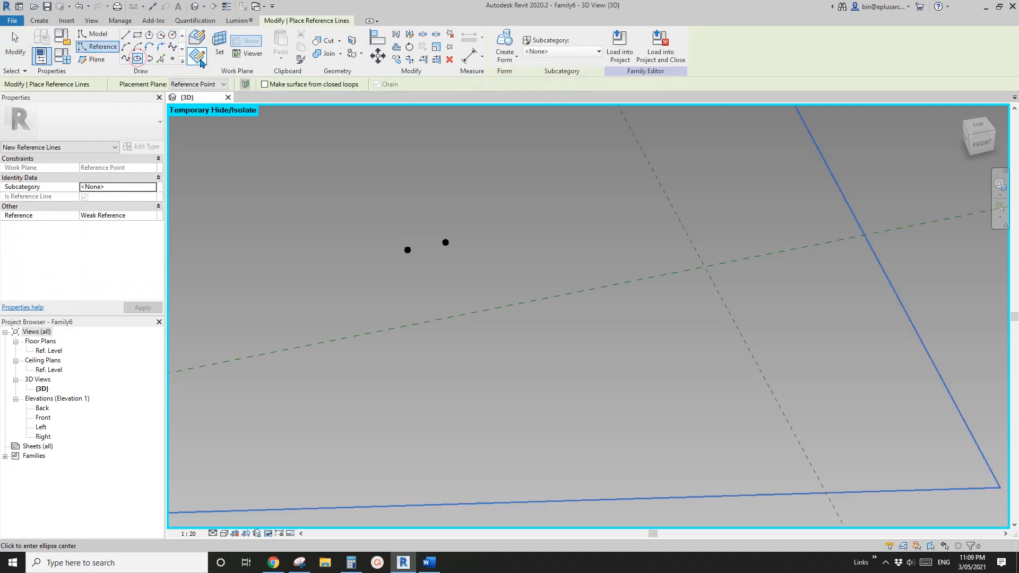
left_click(219, 57)
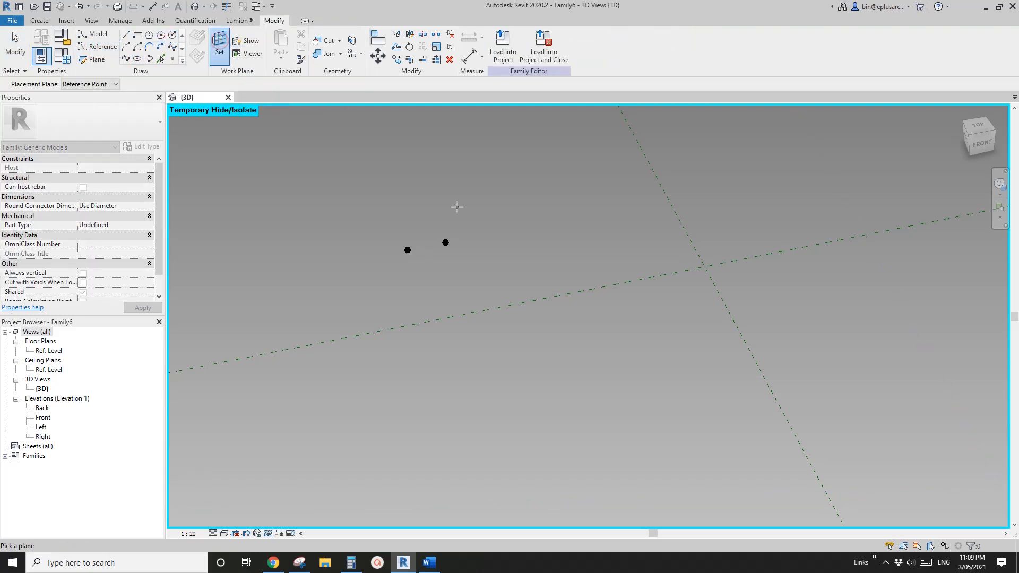
middle_click_drag(472, 229, 476, 185, "shift")
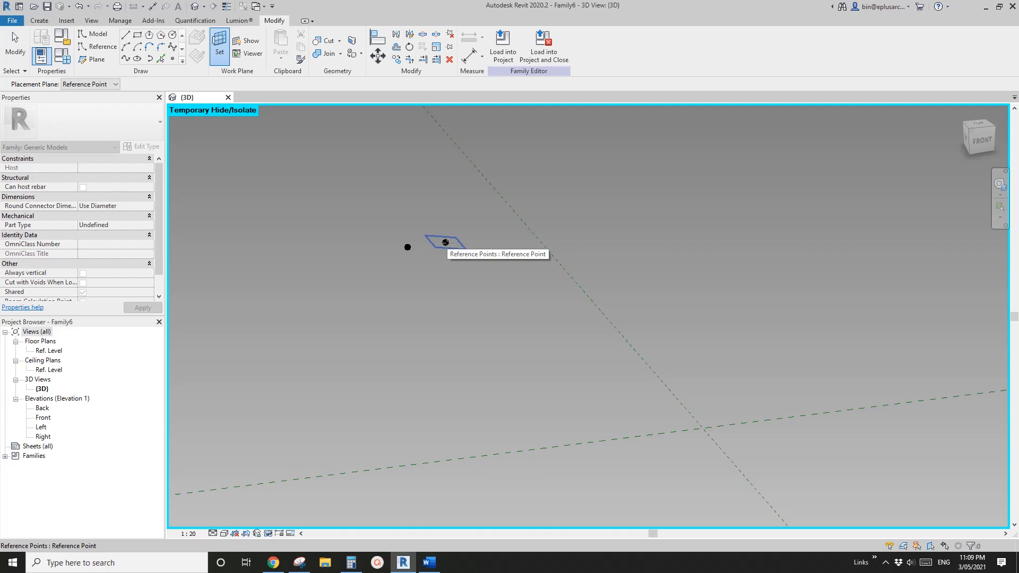
key("Tab")
left_click(446, 243)
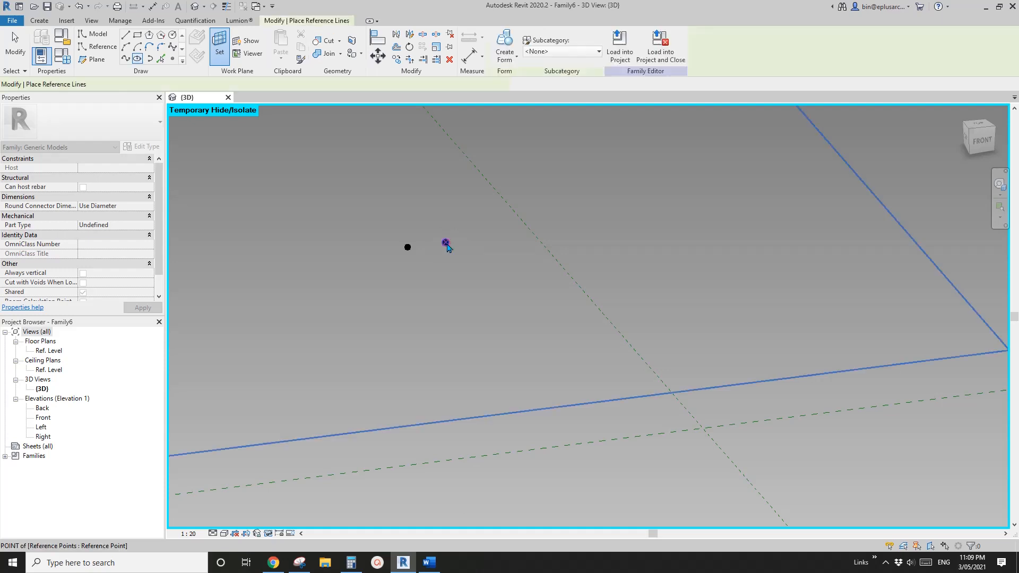
Draw a reference ellipse centred on the stem's top point with radii of 1500 mm and 1900 mm.
middle_click_drag(475, 253, 450, 334, "shift")
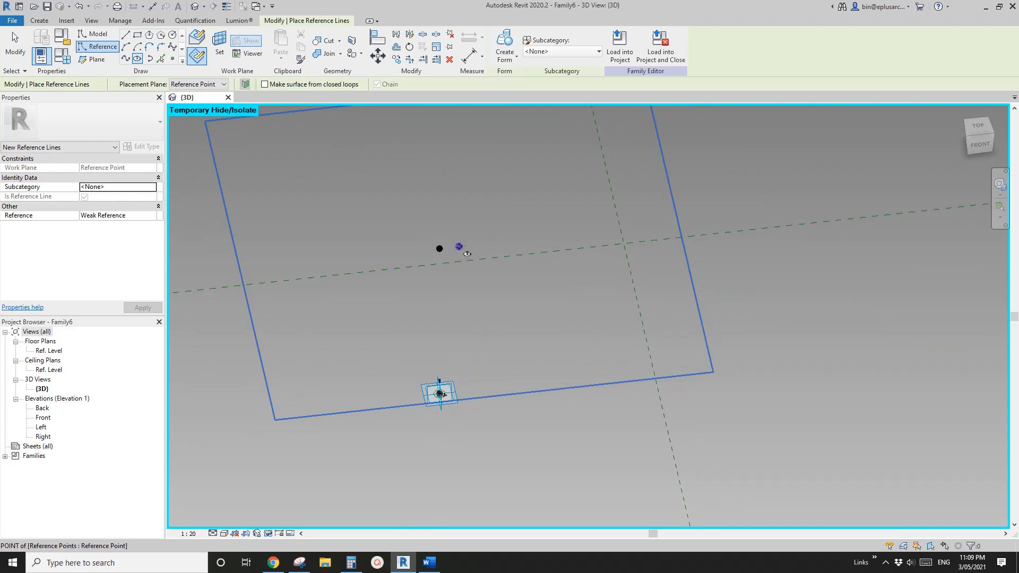
left_click(460, 246)
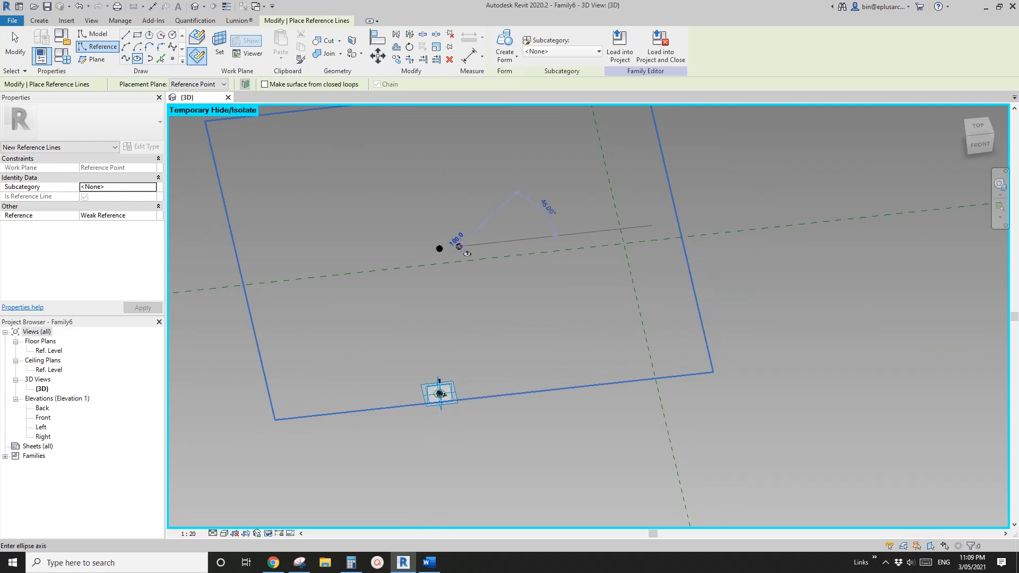
left_click(552, 236)
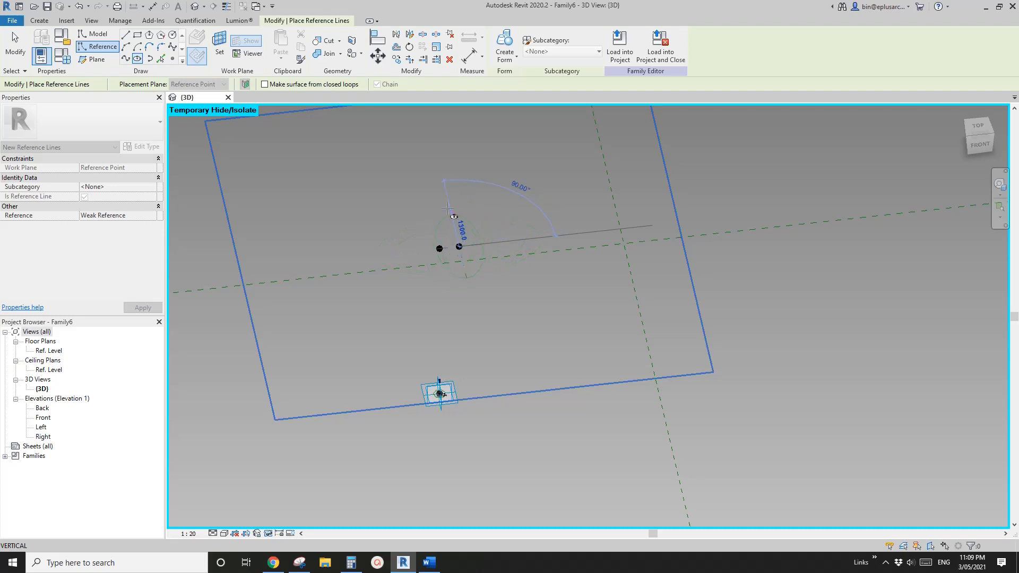
scroll(533, 237, "up", 2)
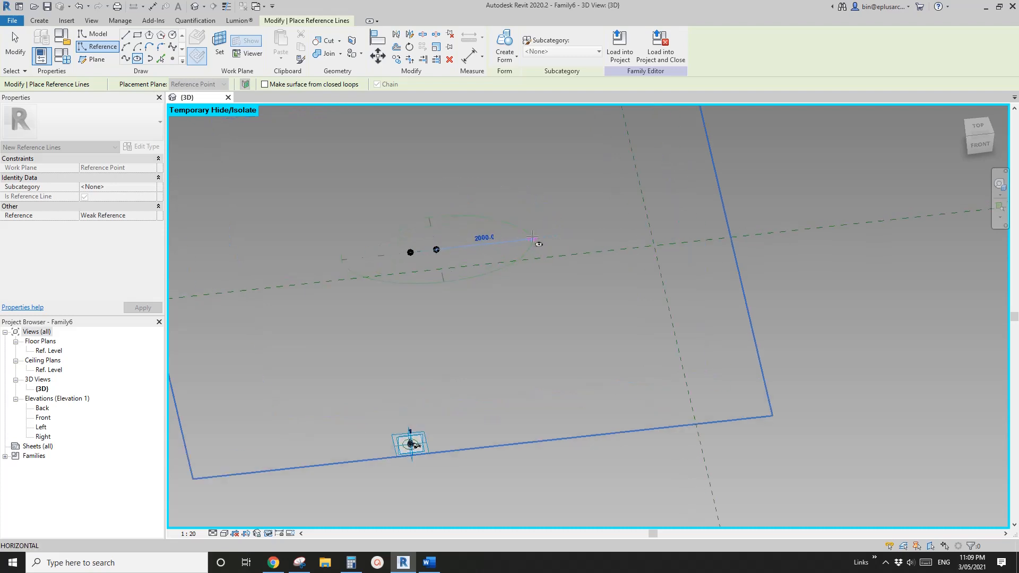
left_click(529, 240)
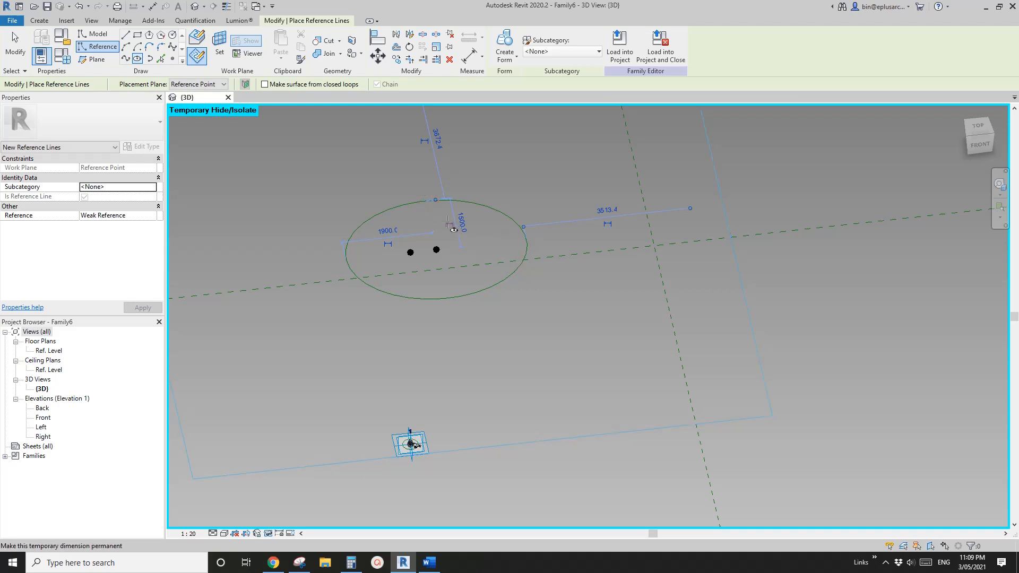
Make the temporary dimensions of the ellipse's two radii permanent.
left_click(448, 223)
left_click(387, 244)
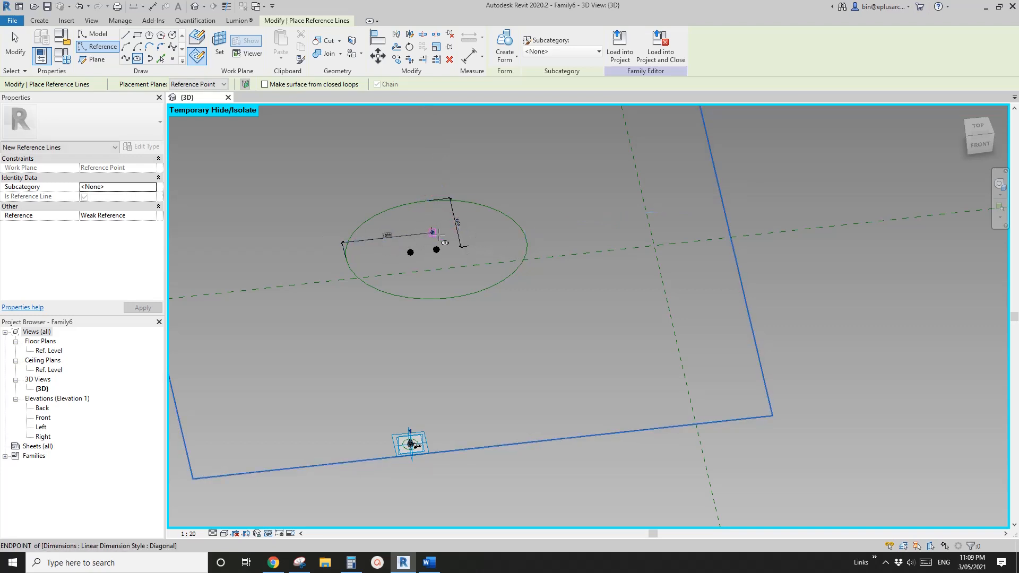
key("Escape")
left_click(458, 229)
scroll(444, 247, "up", 1)
middle_click_drag(426, 265, 503, 275, "shift")
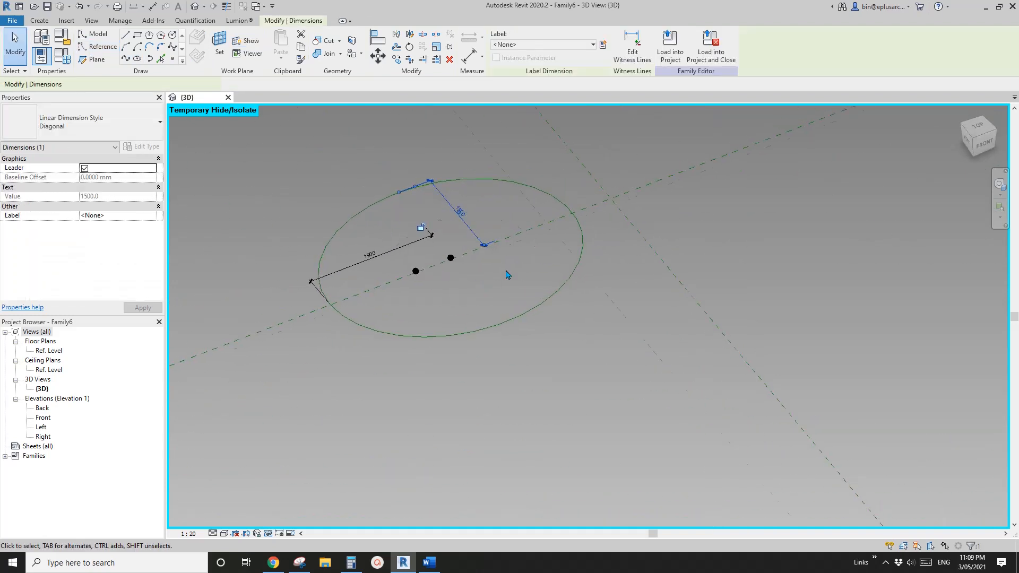
scroll(470, 271, "down", 3)
scroll(473, 250, "up", 4)
scroll(463, 231, "up", 1)
key("Escape")
middle_click_drag(466, 238, 473, 259)
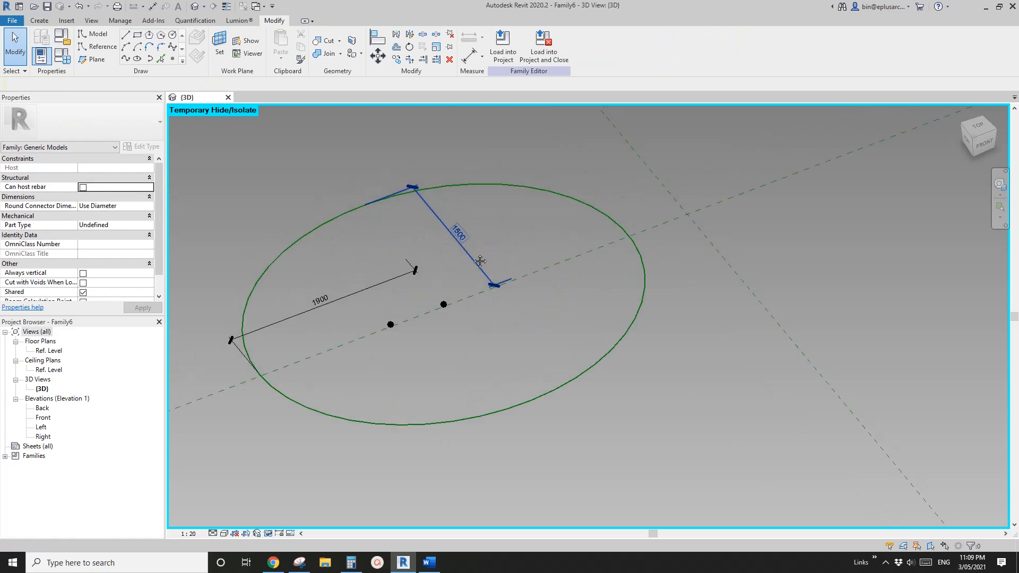
Label the ellipse's 1500 mm radius dimension with a new instance family parameter named R3.
left_click(460, 244)
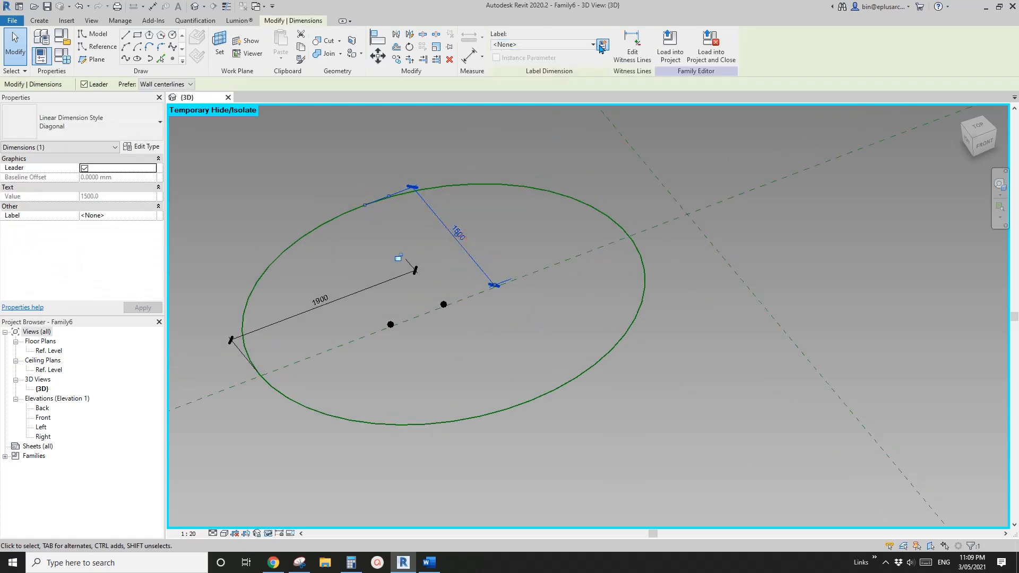
left_click(603, 45)
type("R3")
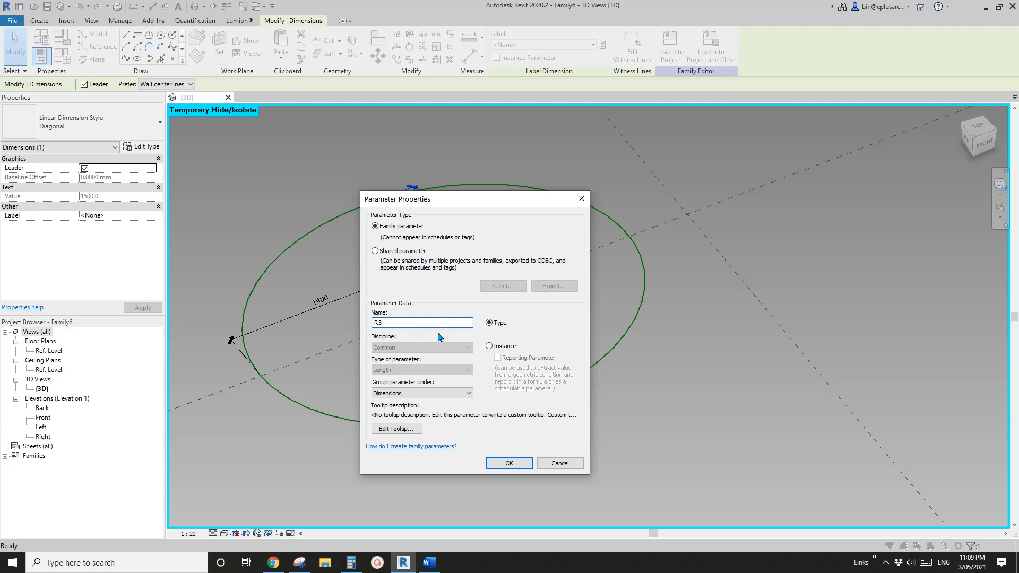
left_click(490, 346)
left_click(508, 464)
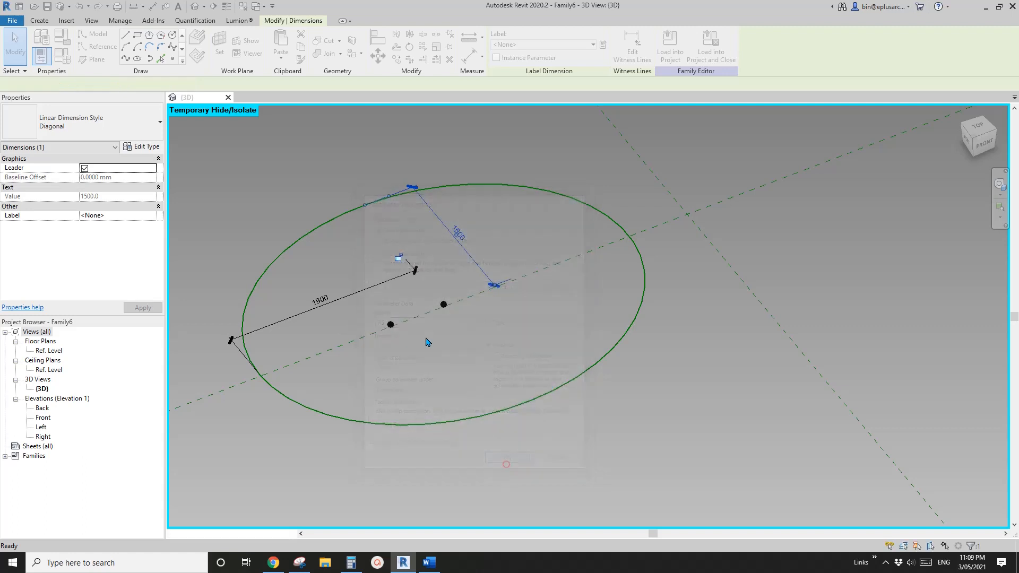
Label the ellipse's 1900 mm radius dimension with a new instance family parameter named R4.
left_click(338, 306)
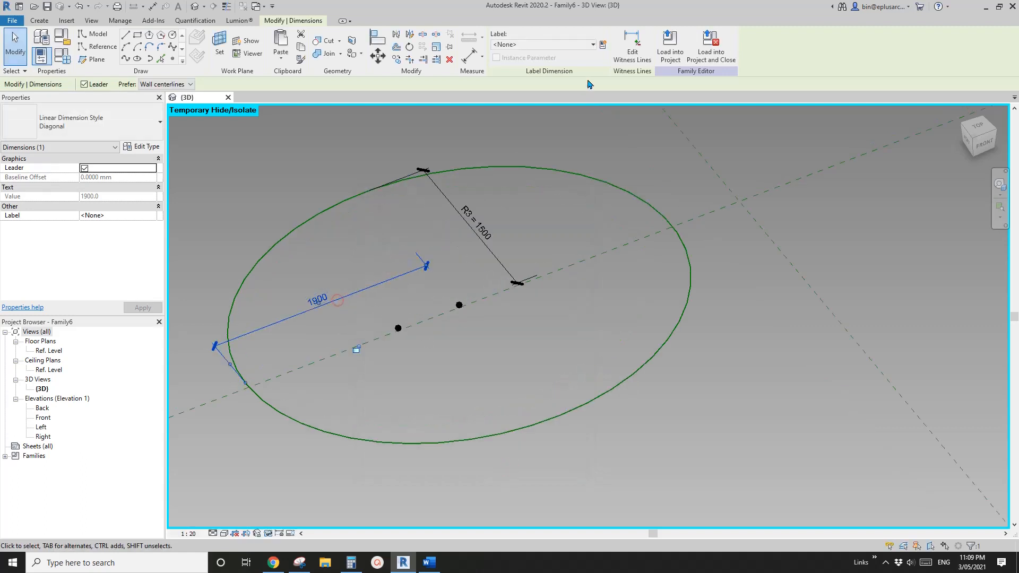
left_click(603, 44)
type("R3")
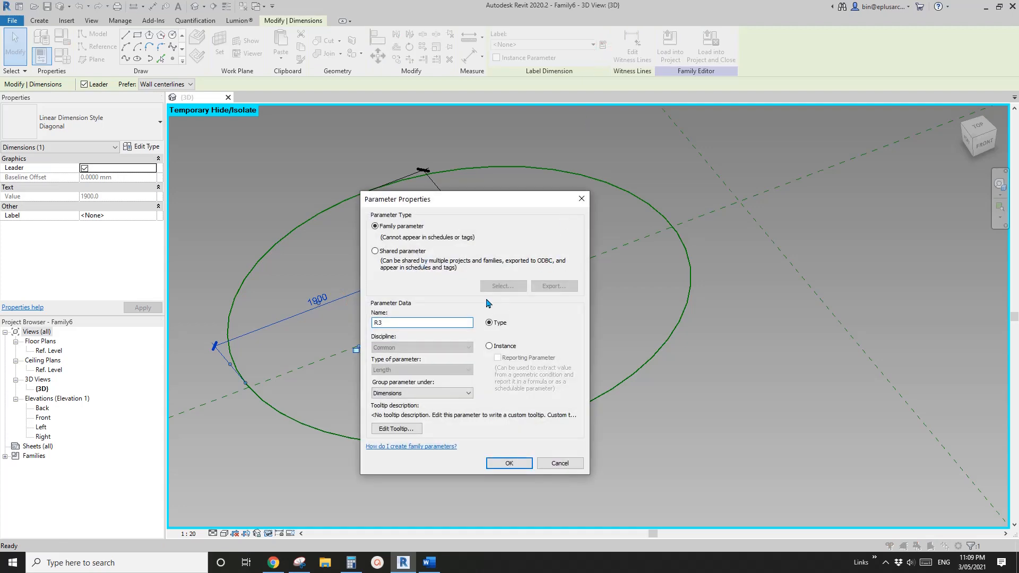
left_click(490, 347)
left_click(508, 464)
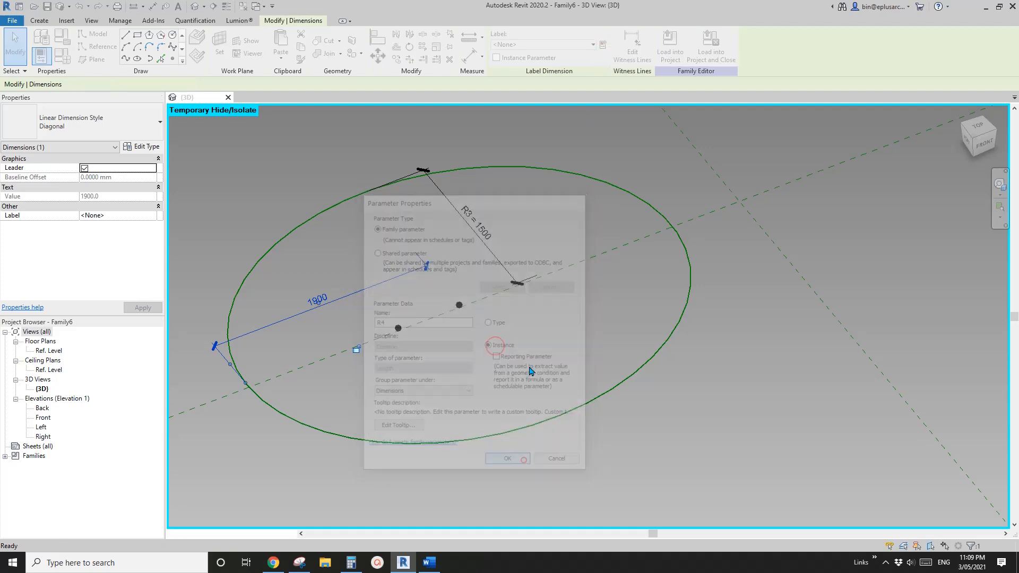
scroll(653, 226, "down", 3)
left_click(395, 265)
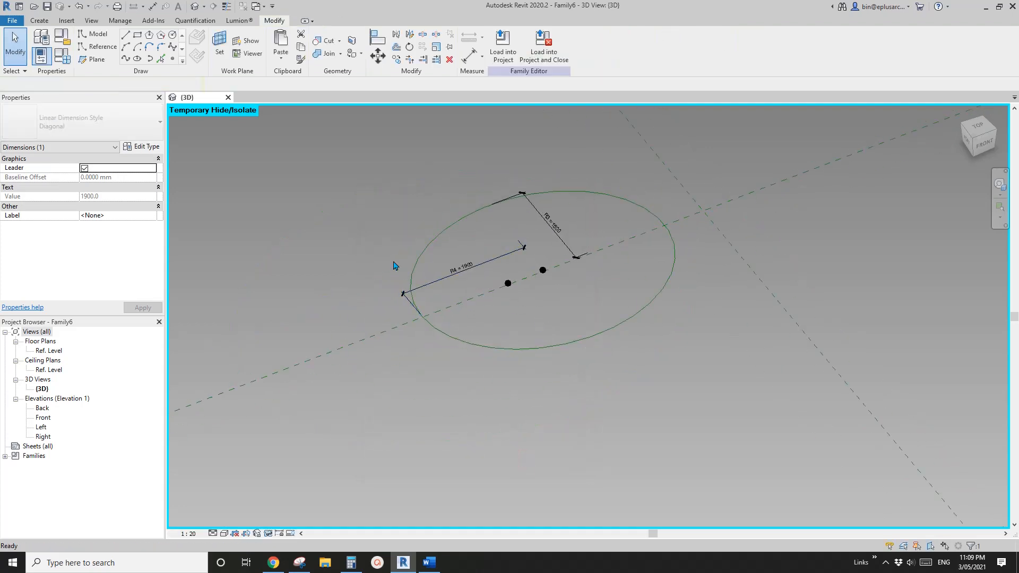
Flex the ellipse by setting R3 to 1200 and R4 to 2200, and return R3 to 1500.
left_click(64, 55)
left_click(158, 228)
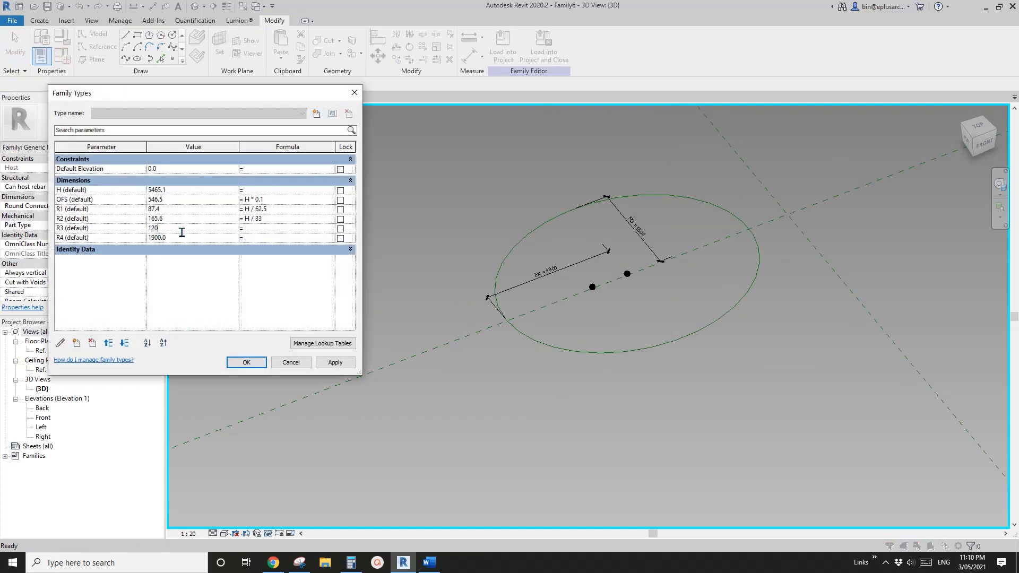
left_click(335, 363)
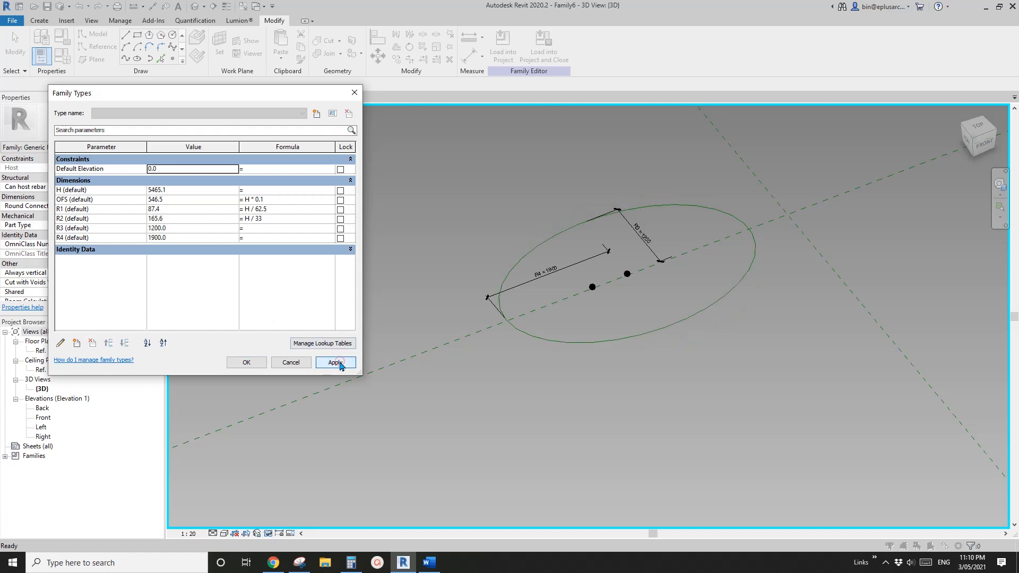
left_click(197, 239)
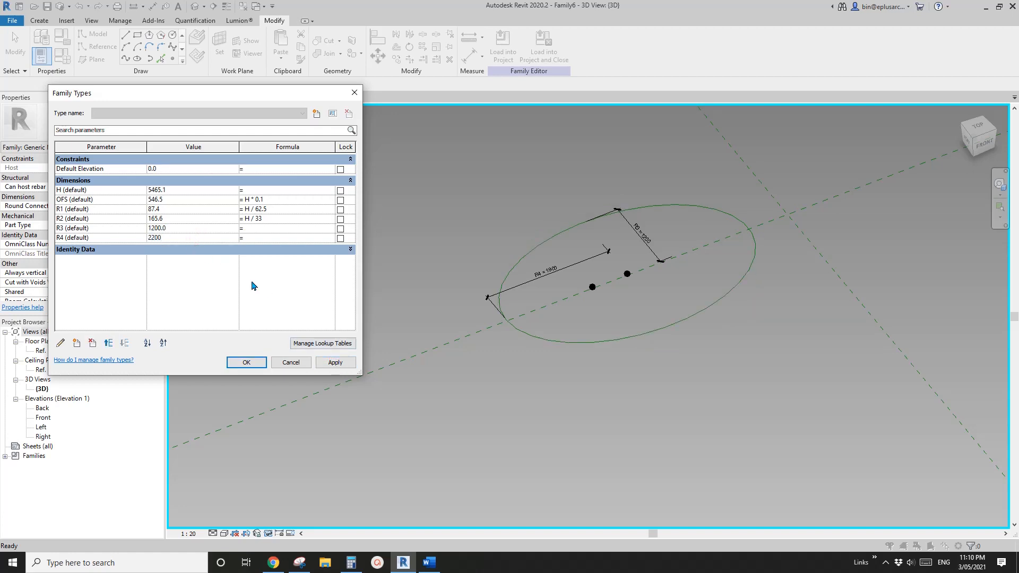
left_click(335, 364)
left_click(184, 228)
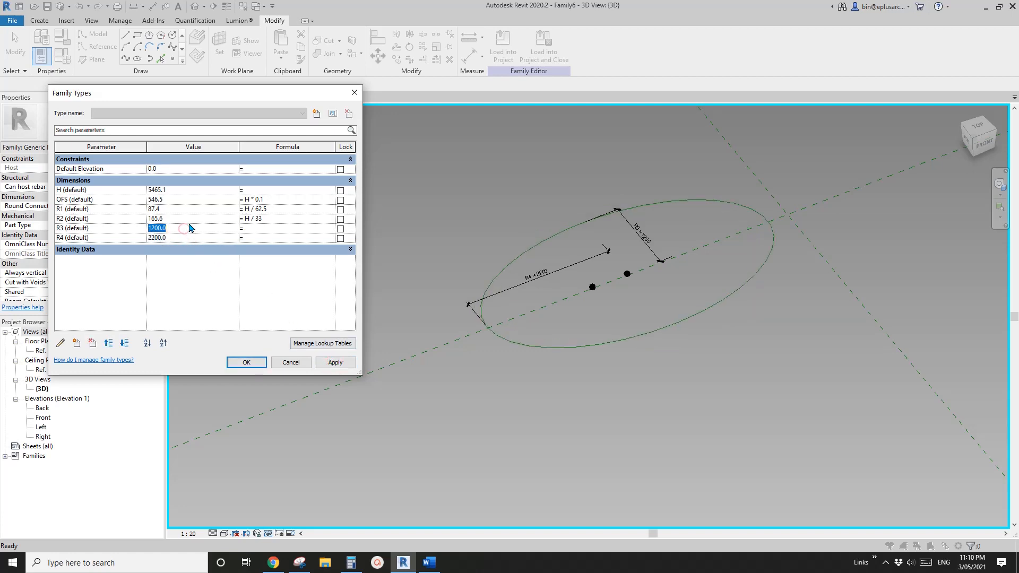
left_click(335, 363)
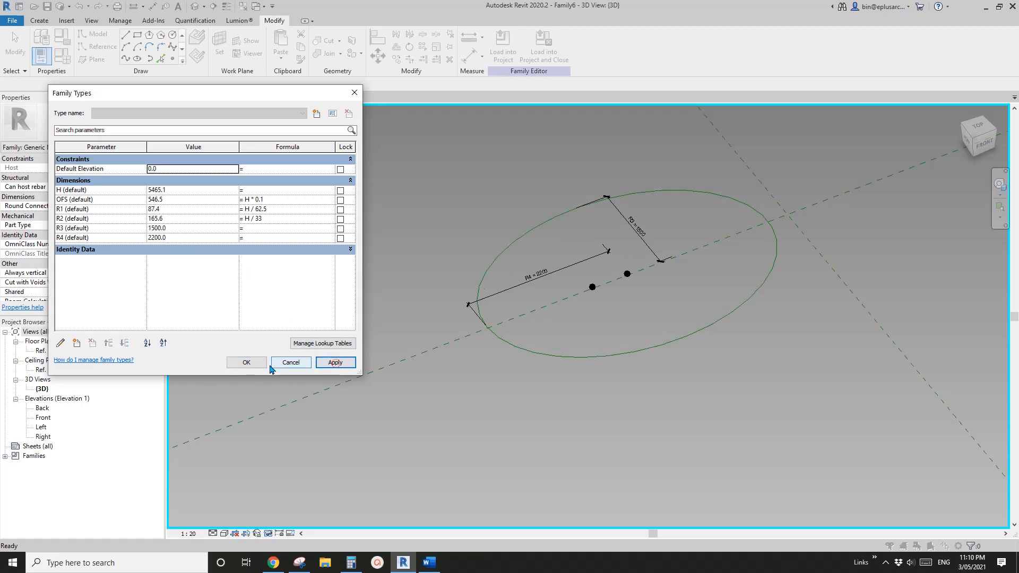
left_click(247, 363)
Examine the ellipse from the side, from above and obliquely to check its shape and its position over the stem.
scroll(284, 353, "down", 3)
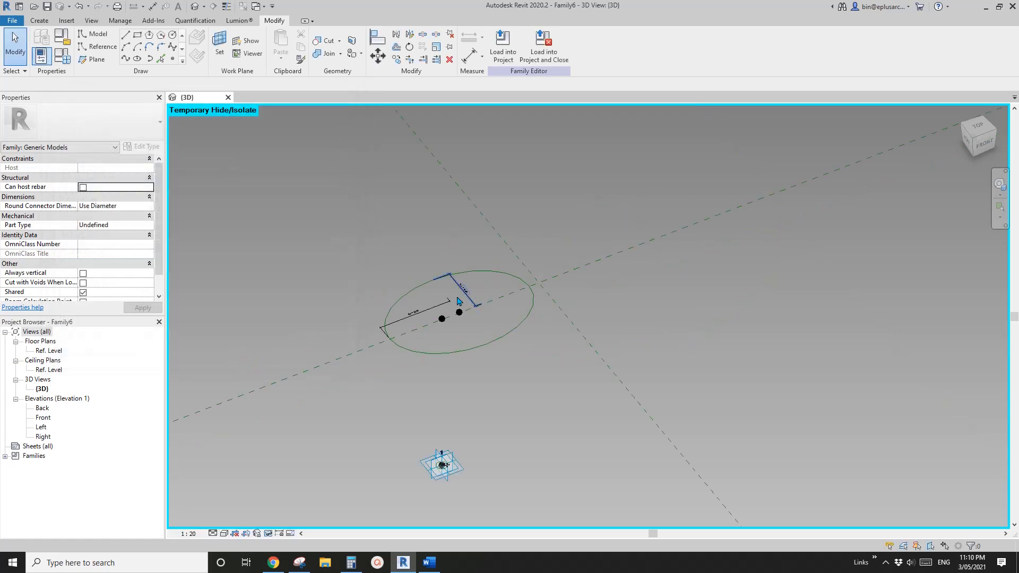
middle_click_drag(466, 291, 425, 300, "shift")
scroll(457, 280, "up", 4)
scroll(443, 269, "down", 1)
left_click(468, 185)
scroll(468, 185, "down", 1)
middle_click_drag(467, 185, 455, 246, "shift")
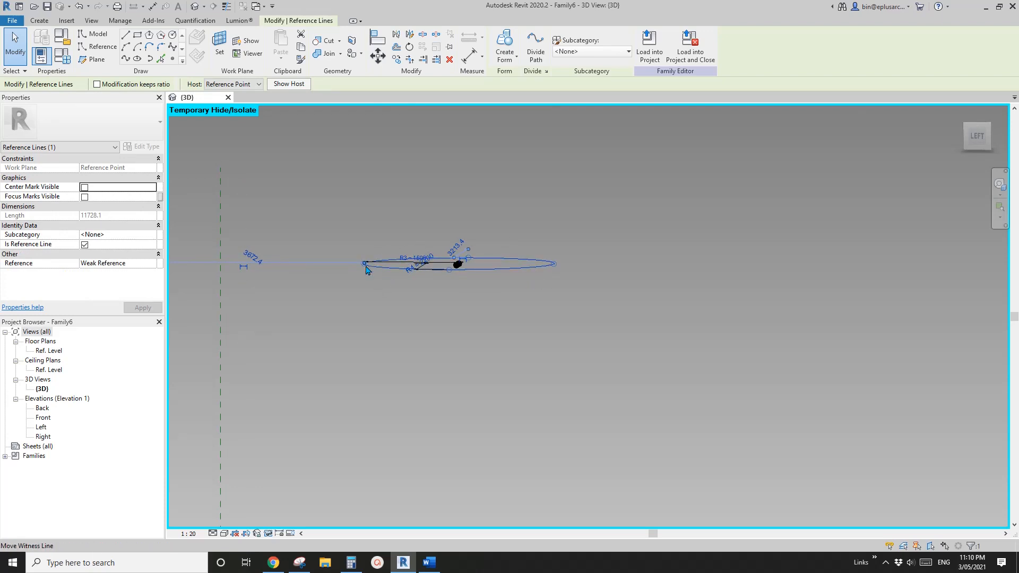
middle_click_drag(487, 269, 388, 361, "shift")
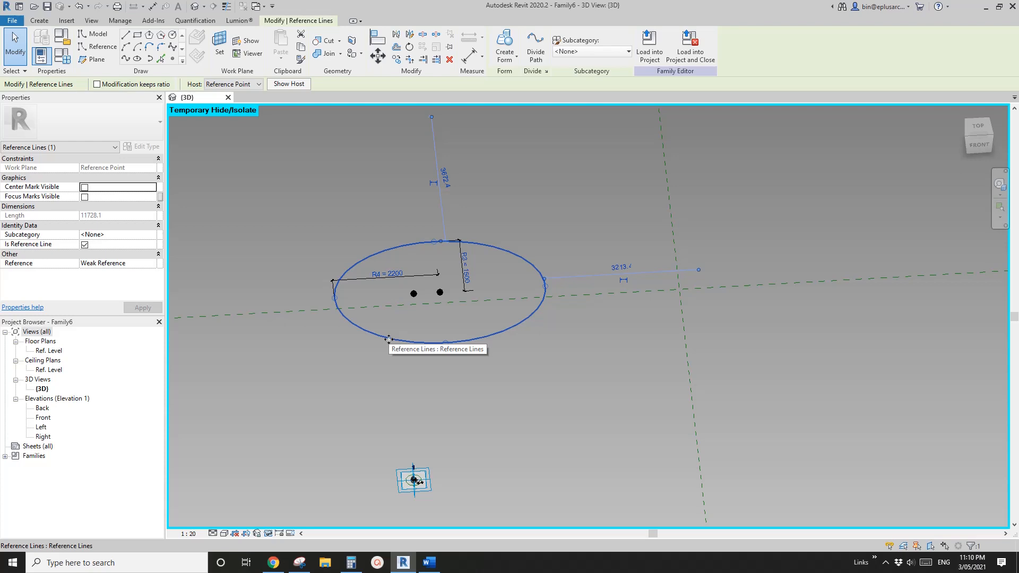
middle_click_drag(416, 496, 448, 291, "shift")
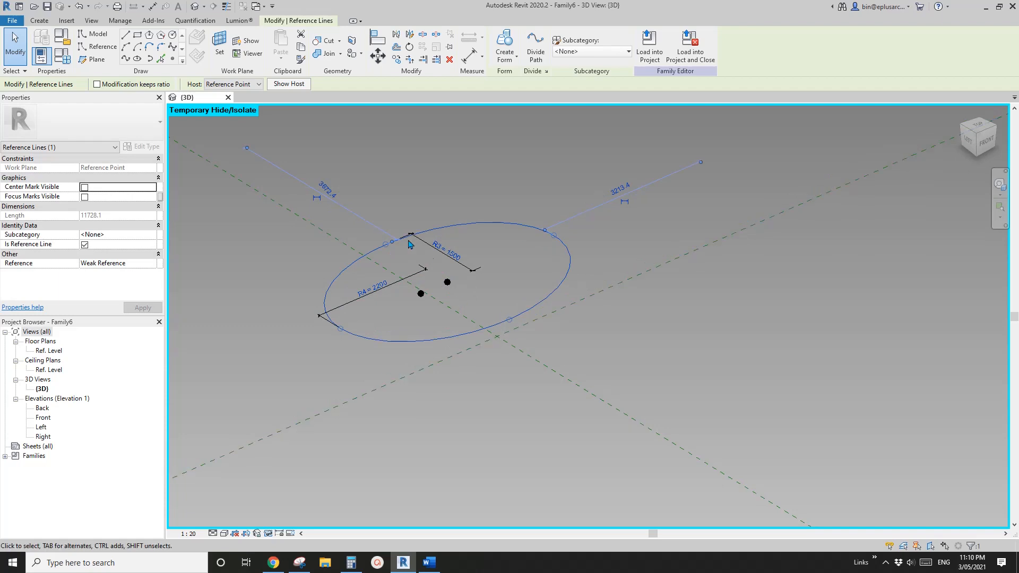
scroll(521, 327, "up", 1)
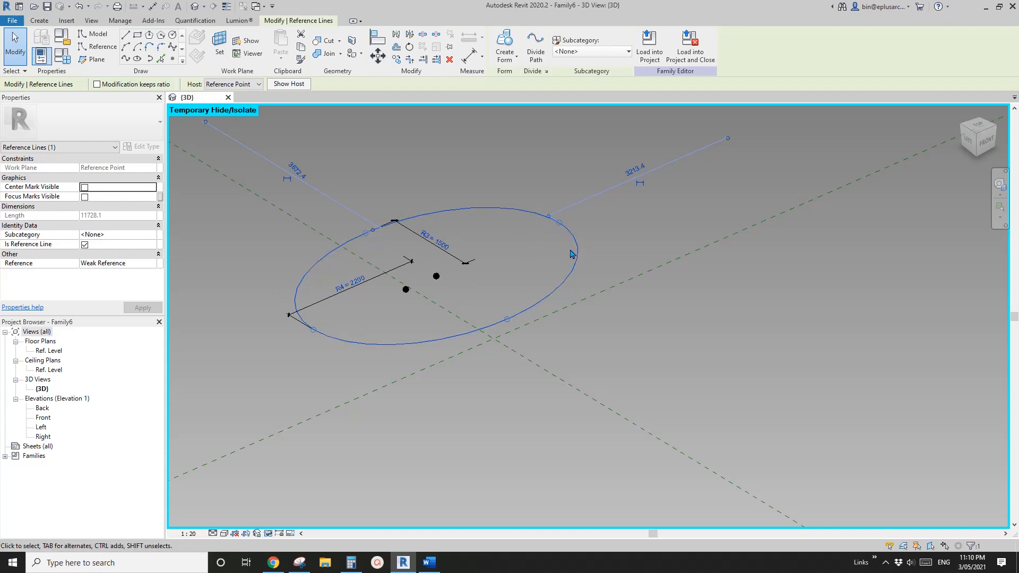
middle_click_drag(568, 252, 487, 282, "shift")
left_click(440, 299)
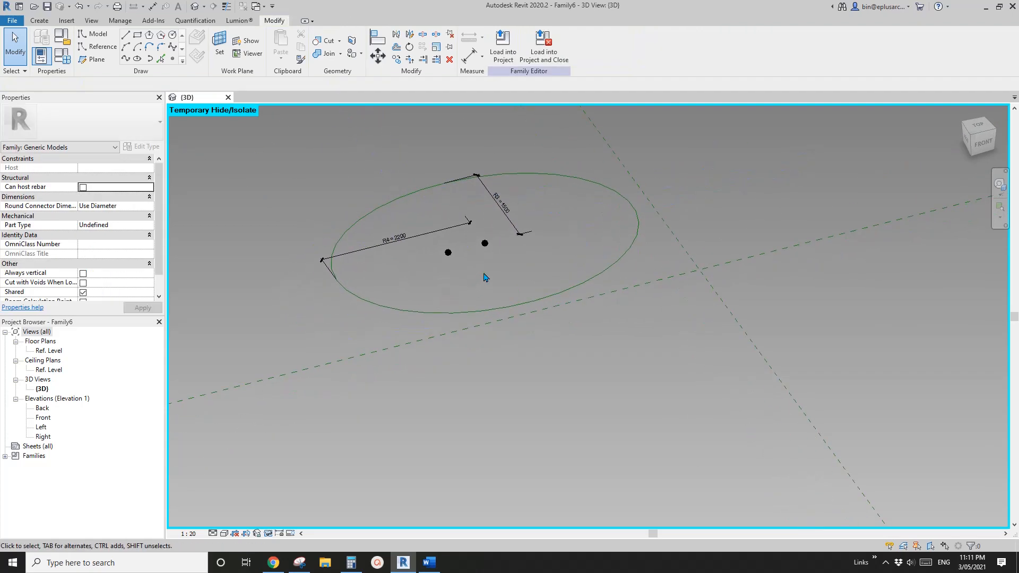
Temporarily hide the reference ellipse in the 3D view.
left_click(631, 260)
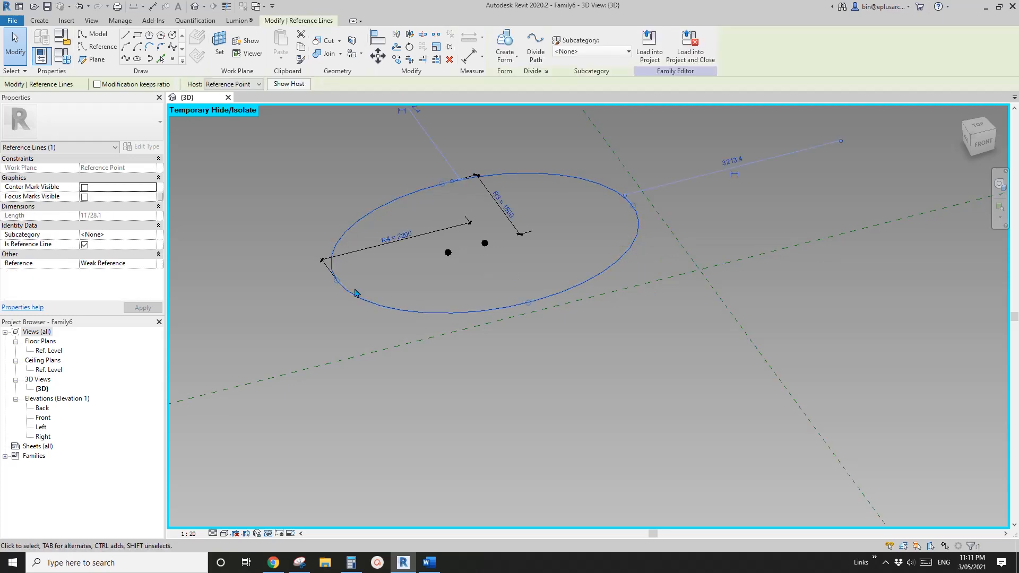
middle_click_drag(471, 254, 481, 276)
key("Delete")
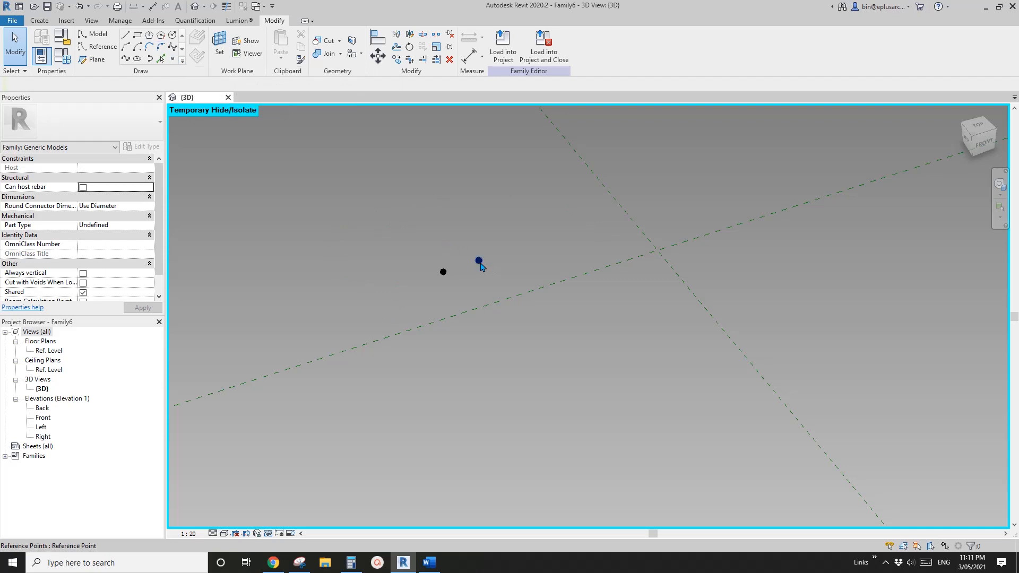
Place a reference point at the stem's top point, hosted on that point's front-facing vertical plane.
middle_click_drag(478, 262, 471, 266)
left_click(173, 60)
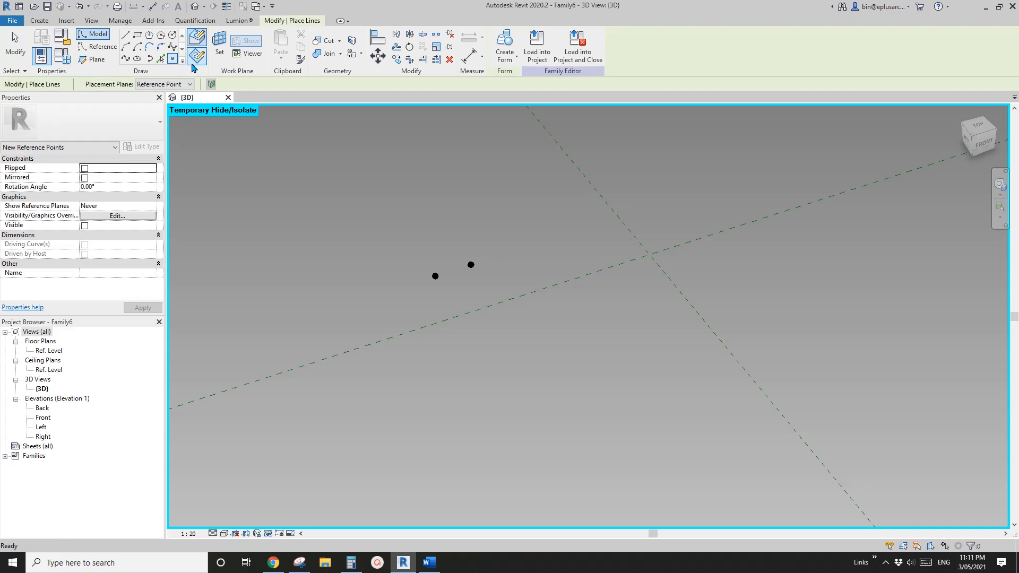
left_click(219, 45)
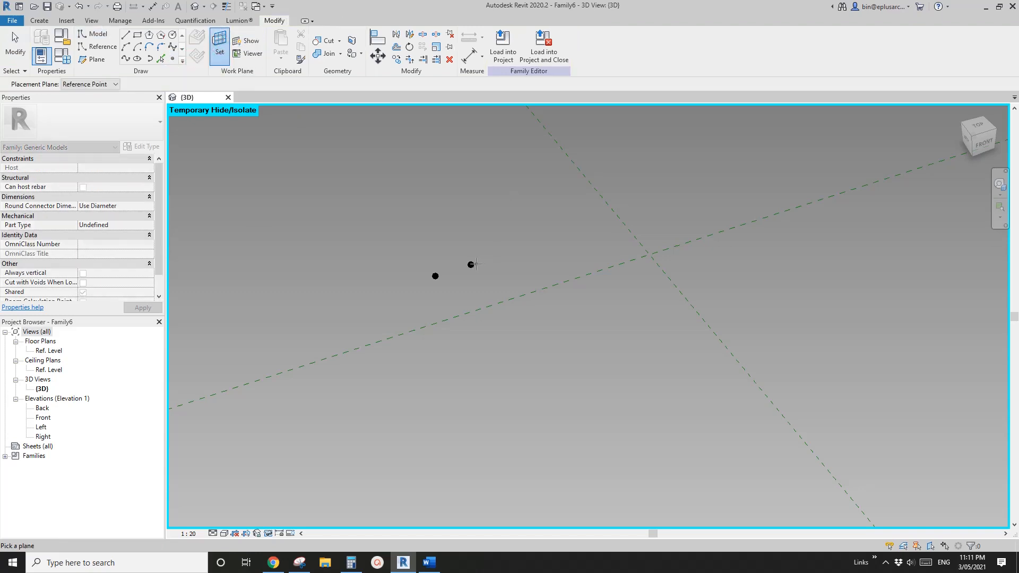
key("Tab")
mouse_move(480, 266)
middle_mouse_down("shift")
mouse_move(610, 247)
mouse_move(481, 273)
middle_mouse_up("shift")
left_click(471, 264)
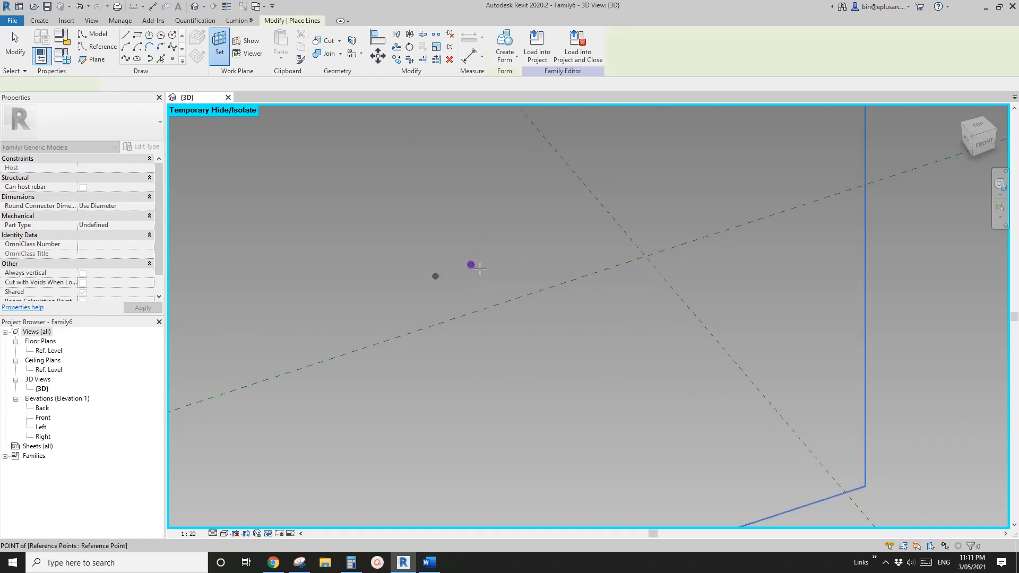
left_click(472, 265)
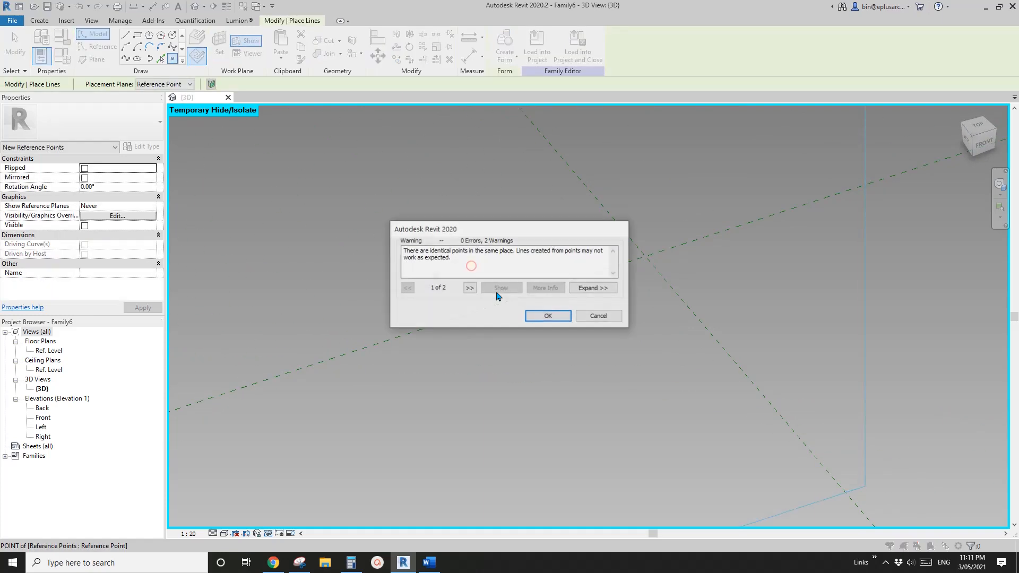
left_click(547, 315)
Move the new point about 1217 mm along its green axis and associate its offset with R3.
left_click(471, 265)
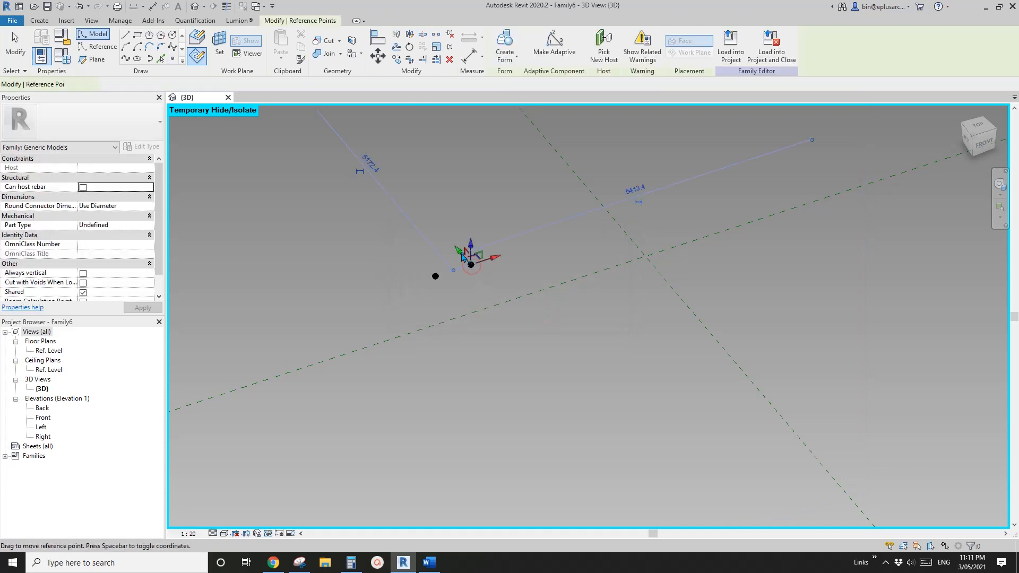
left_click_drag(459, 251, 417, 202)
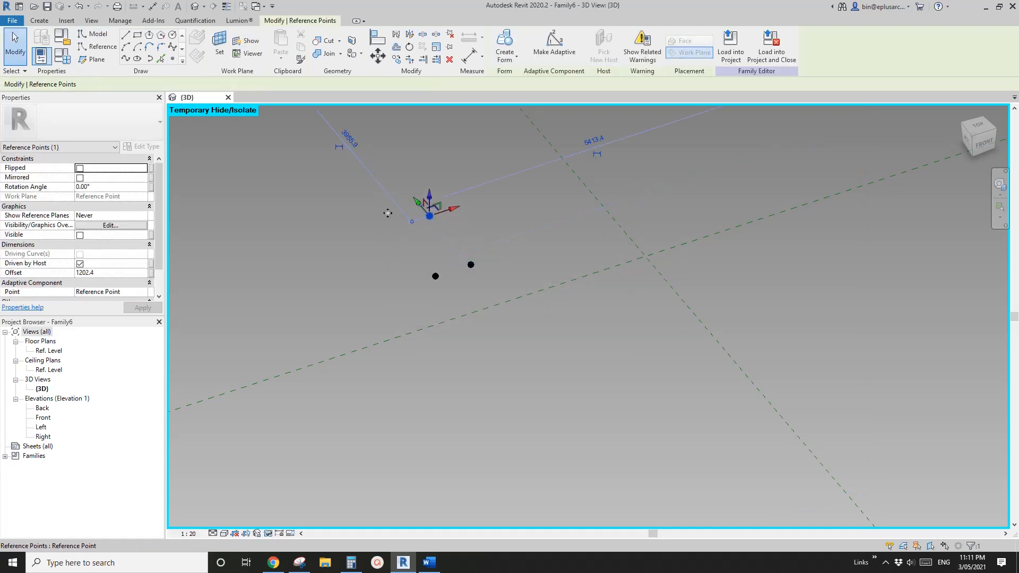
left_click(150, 272)
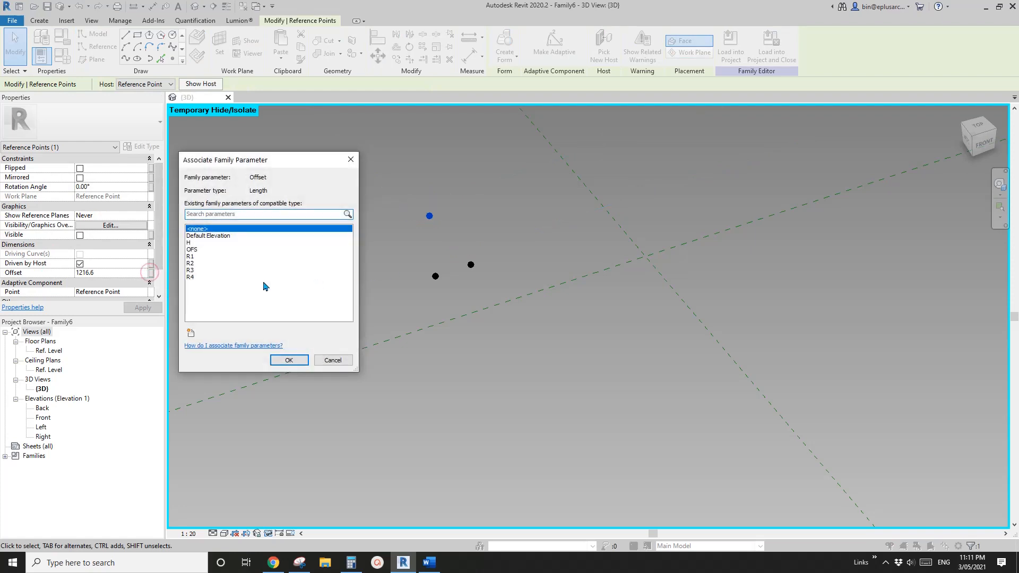
left_click(190, 270)
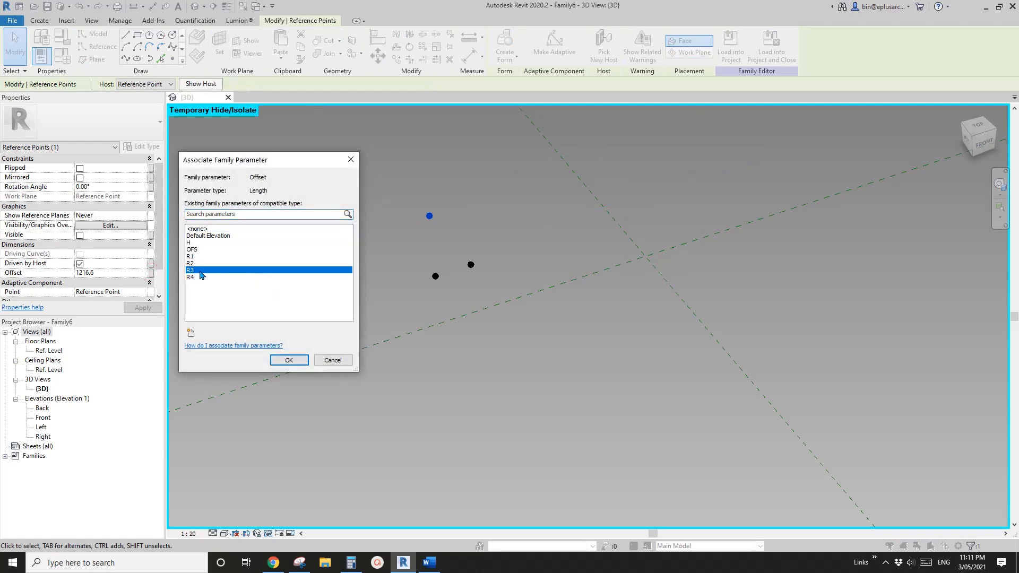
left_click(290, 361)
Place another reference point at the stem's top point, hosted on its vertical plane perpendicular to the red axis.
mouse_move(467, 296)
middle_mouse_down("shift")
mouse_move(515, 270)
mouse_move(483, 285)
middle_mouse_up("shift")
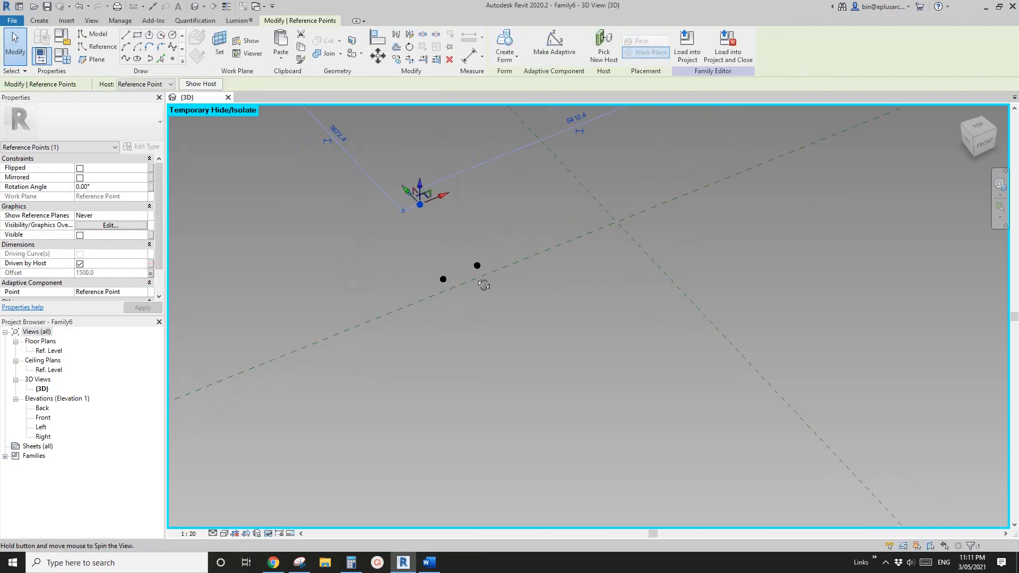
left_click(173, 60)
left_click(219, 44)
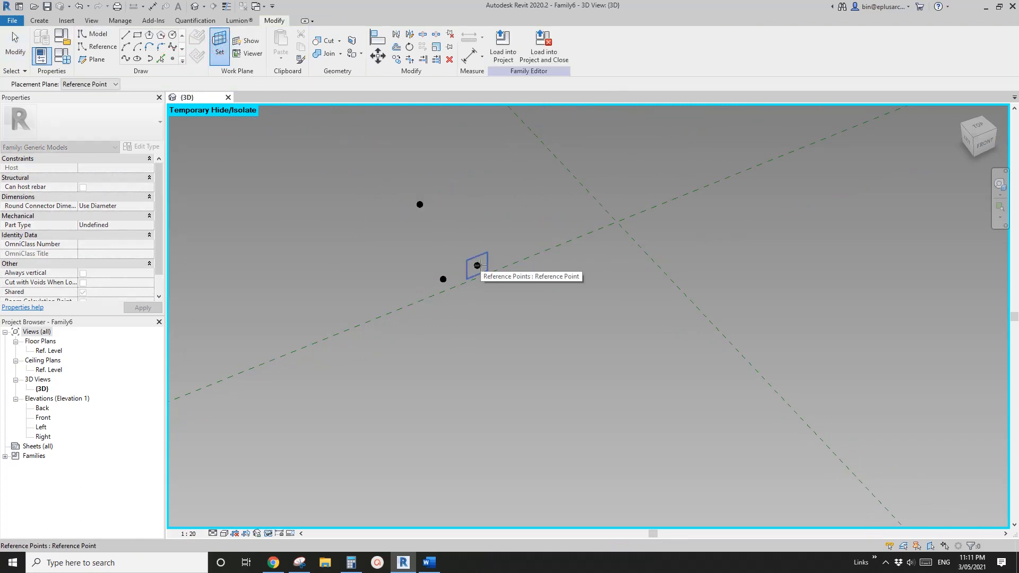
key("Tab")
middle_click_drag(477, 266, 453, 264, "shift")
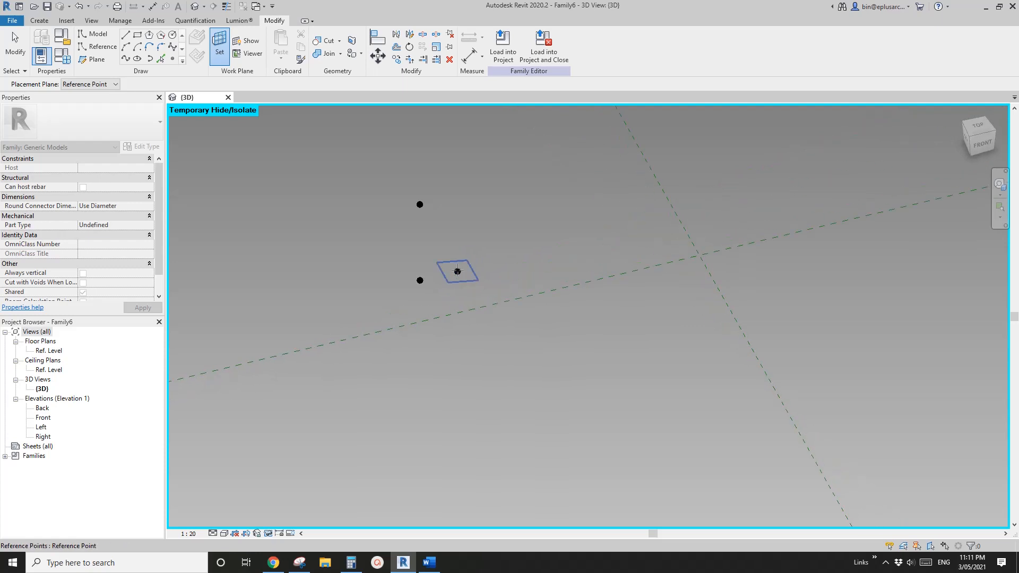
key("Tab")
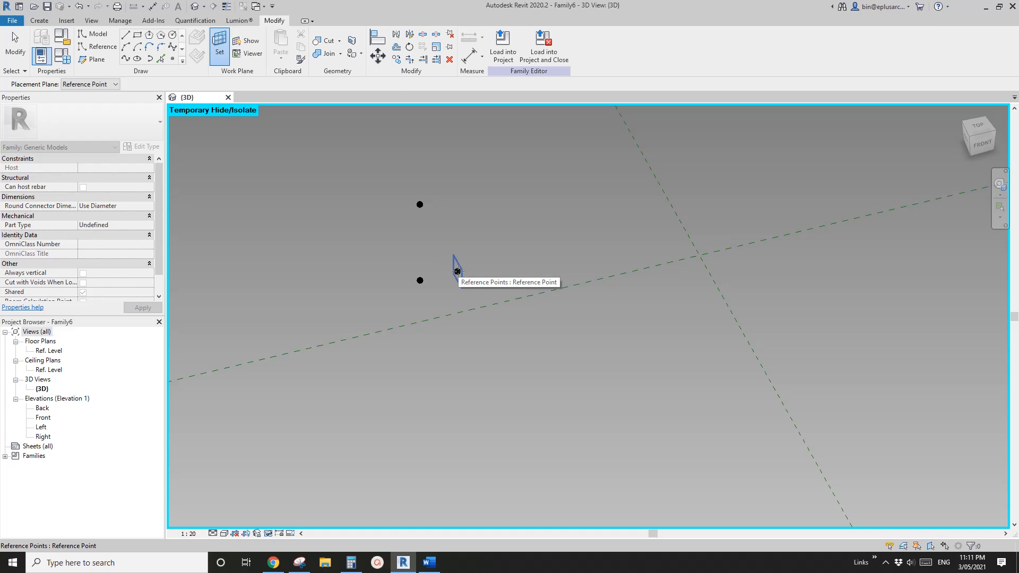
left_click(458, 271)
left_click(458, 271)
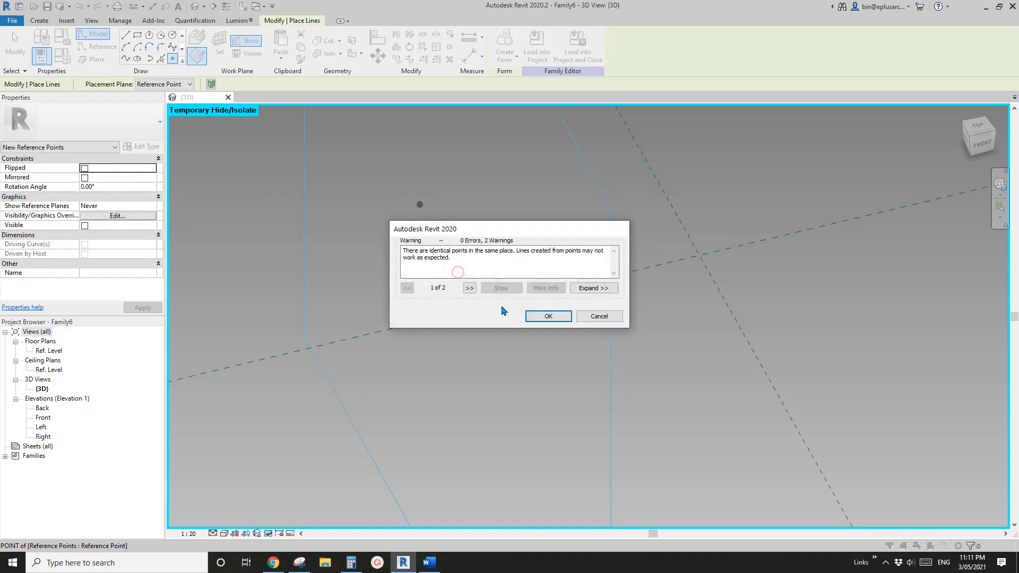
left_click(540, 314)
key("Escape")
Move this second point about 1023 mm along its red axis and associate its offset with R4.
left_click(457, 271)
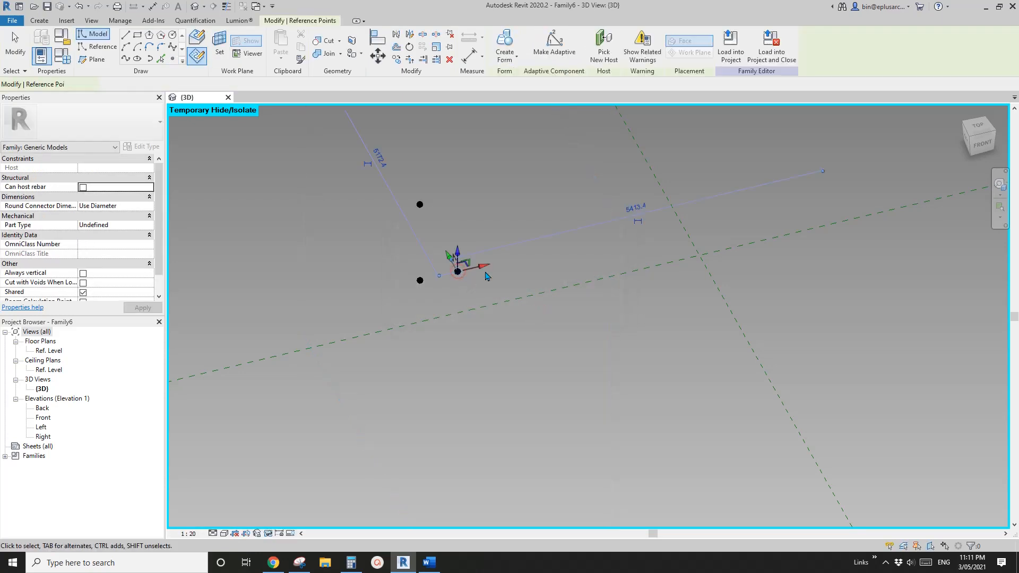
left_click_drag(486, 270, 557, 258)
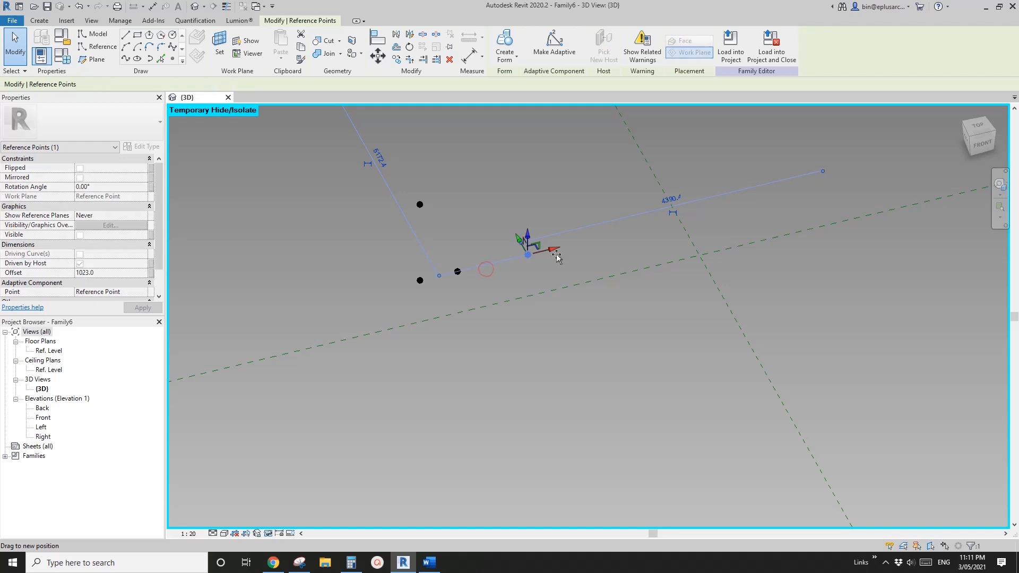
left_click(151, 273)
left_click(201, 278)
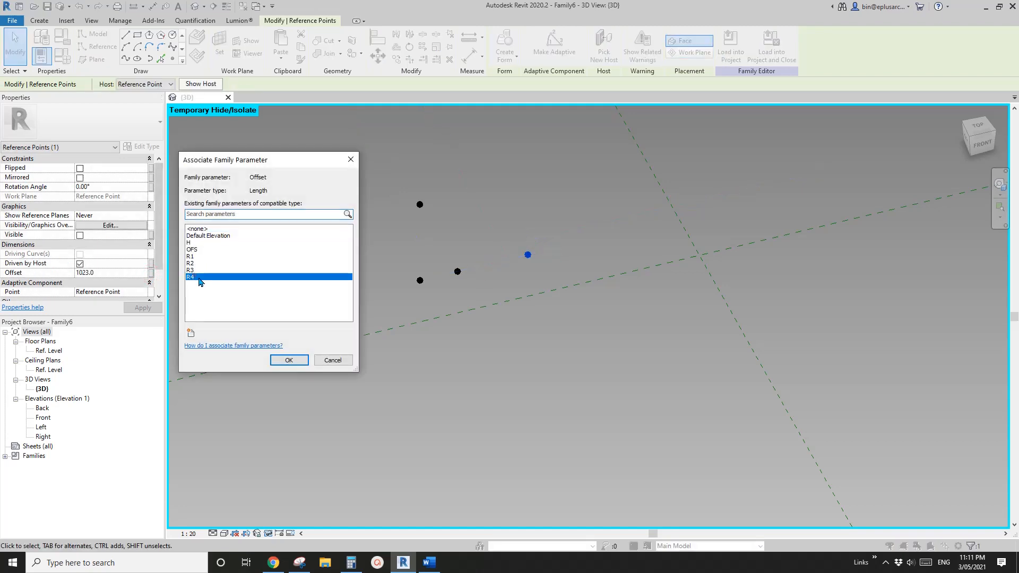
left_click(289, 361)
Reset the temporary hide to compare the offset points with the ellipse, and undo the reset.
middle_click_drag(510, 284, 478, 255, "shift")
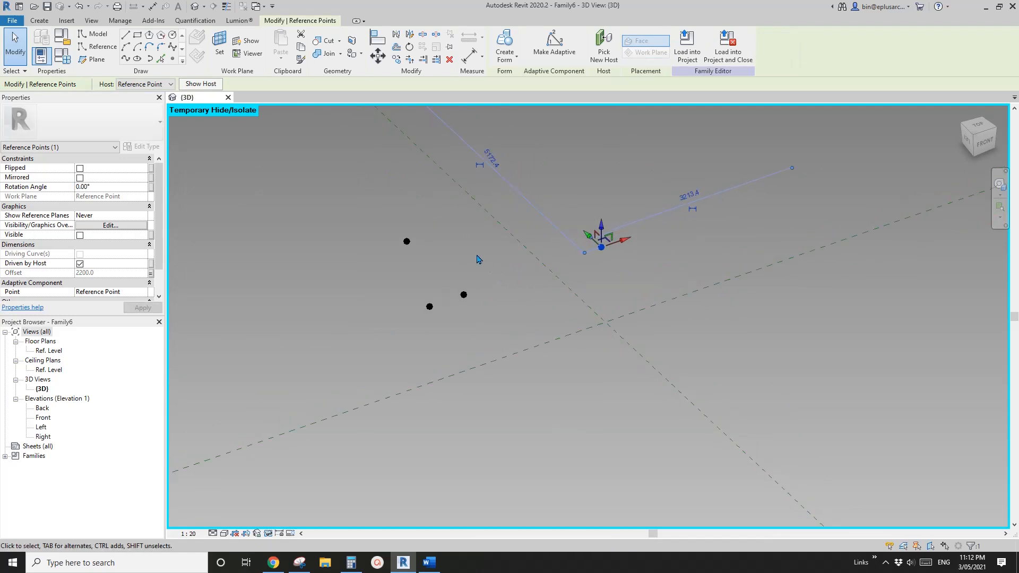
key("h")
key("r")
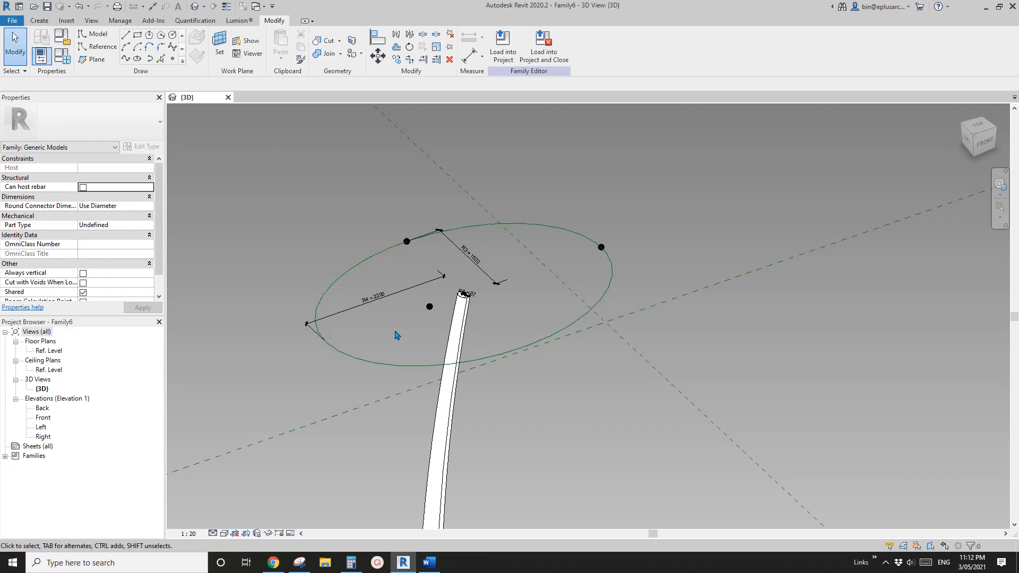
key("ctrl+z")
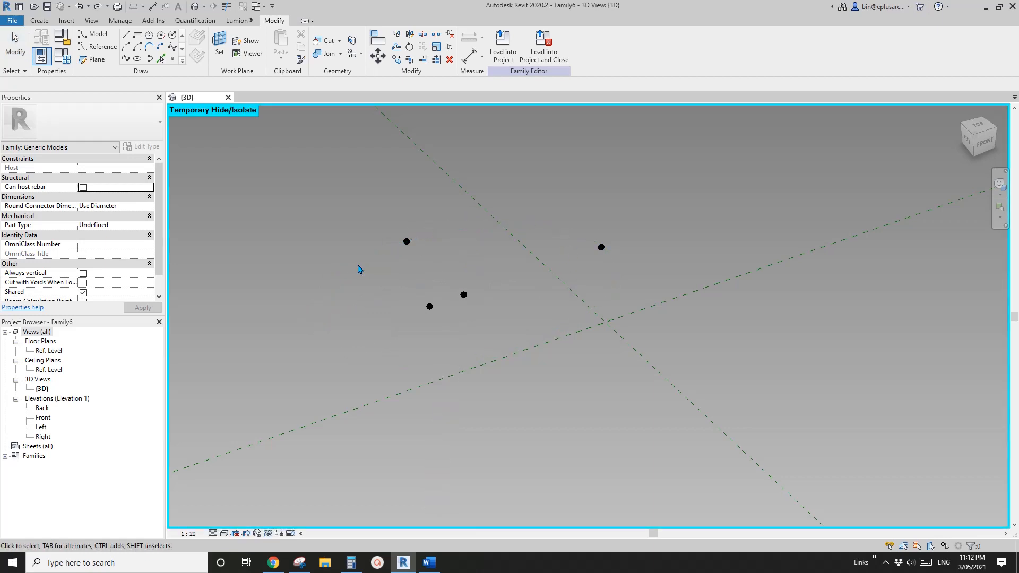
Place a reference point at the stem's top point, hosted on its vertical plane perpendicular to the green axis.
scroll(542, 291, "up", 1)
middle_click_drag(507, 291, 497, 270)
scroll(508, 287, "down", 1)
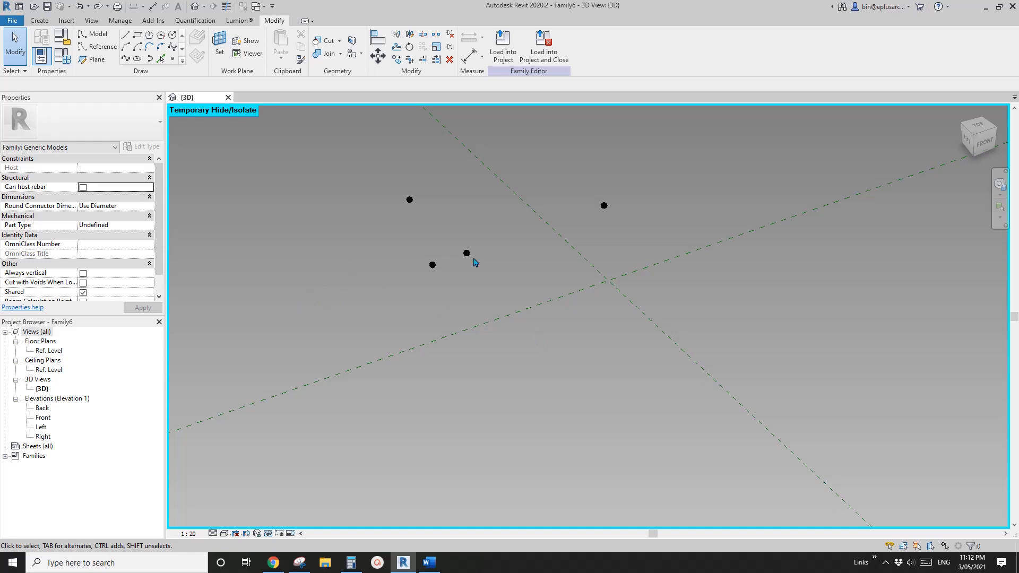
middle_click_drag(504, 280, 506, 287)
left_click(173, 59)
left_click(219, 45)
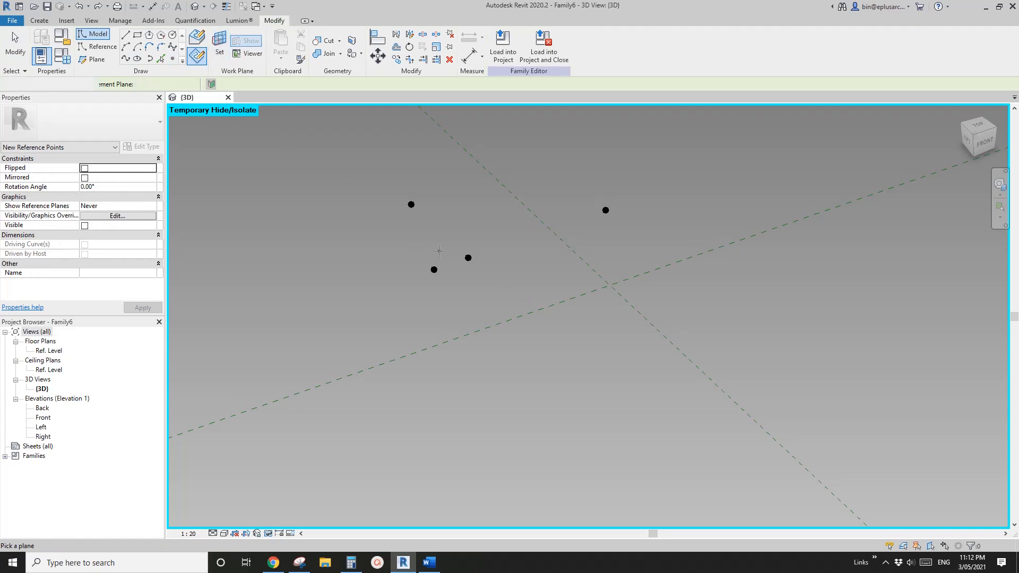
left_click(468, 259)
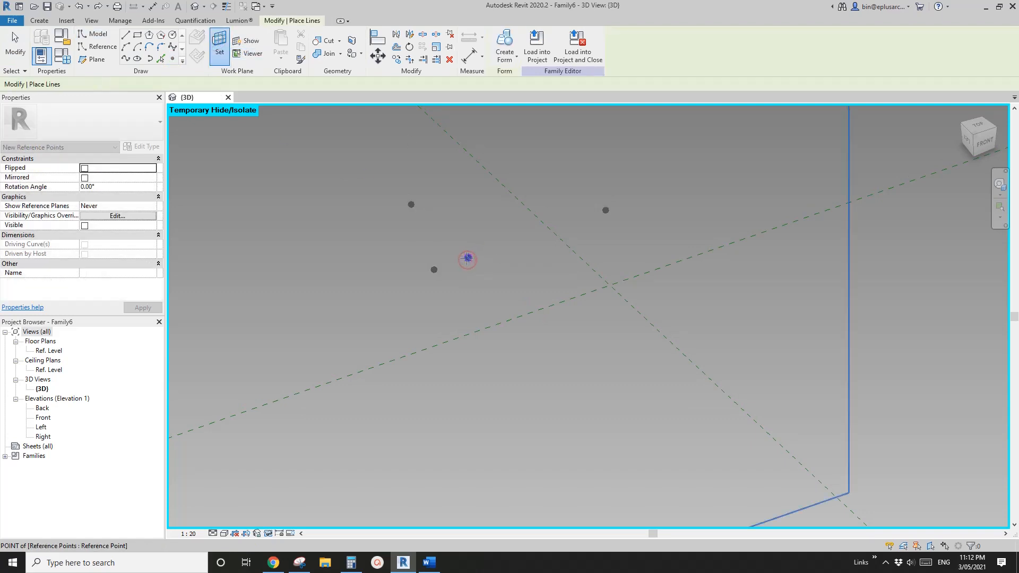
left_click(468, 258)
left_click(547, 316)
key("Escape")
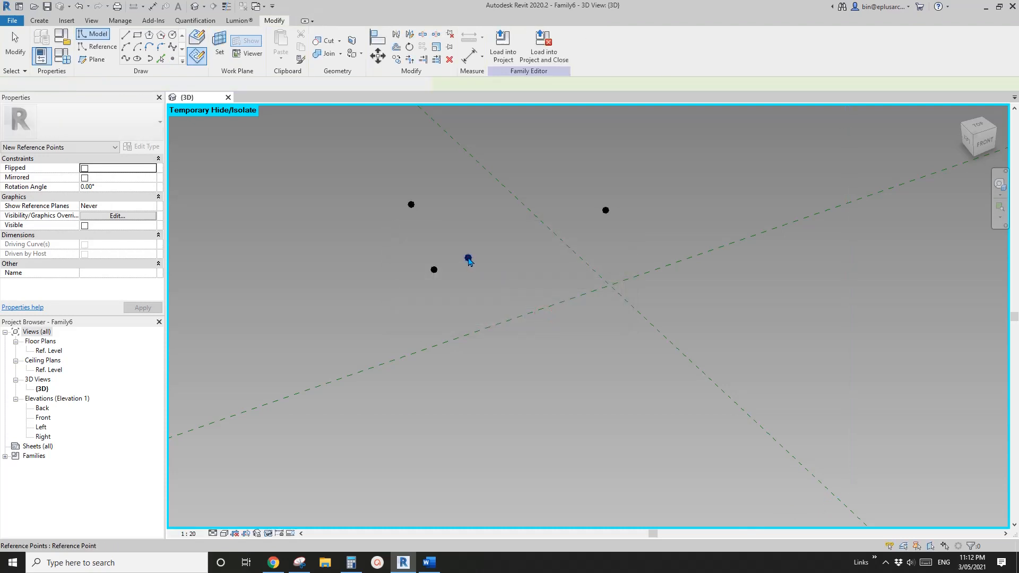
Move the new point about 1355 mm backwards along its green axis and associate its offset with a new instance parameter NR3.
left_click(469, 258)
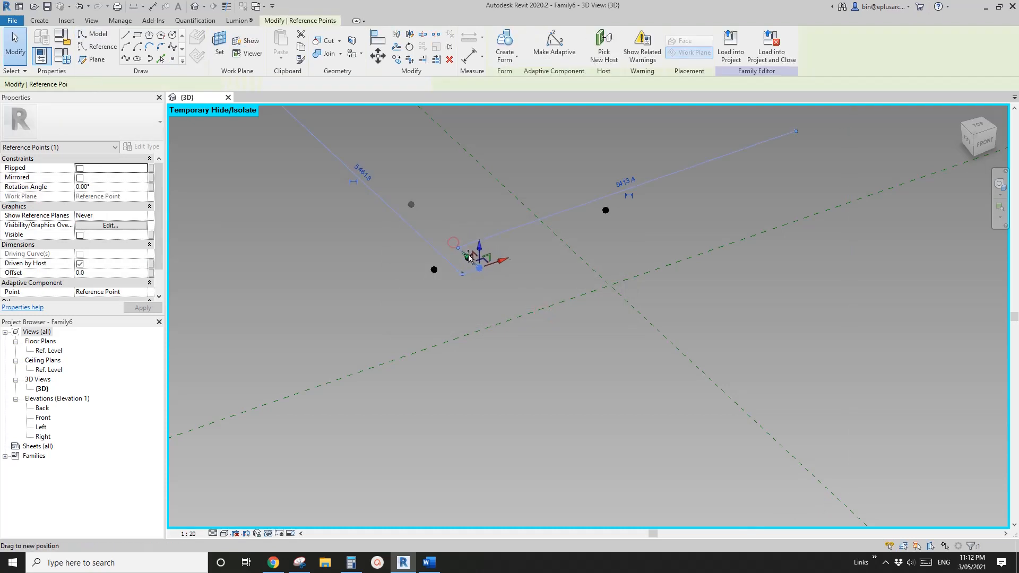
left_click_drag(469, 258, 509, 296)
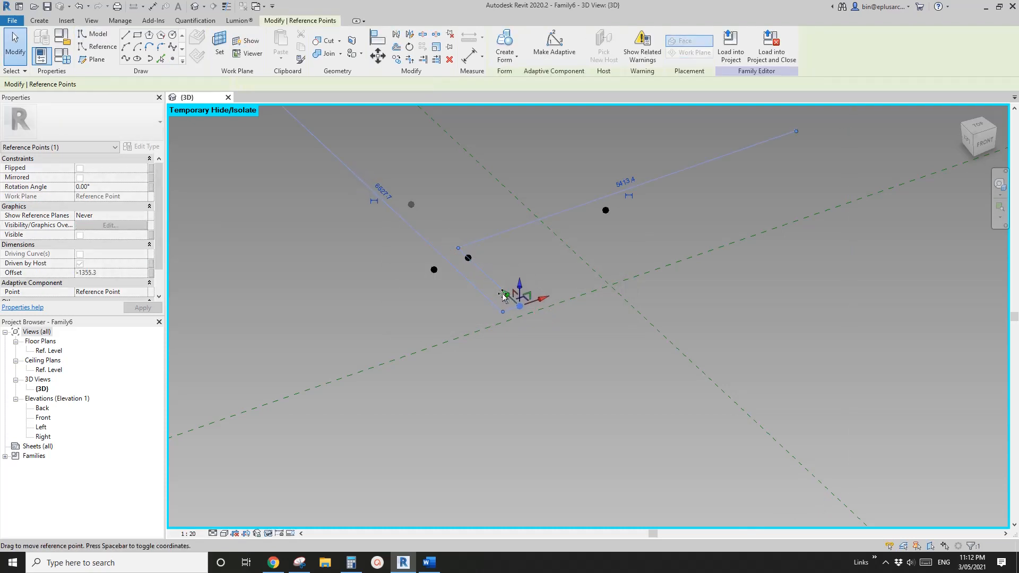
left_click(151, 273)
left_click(192, 333)
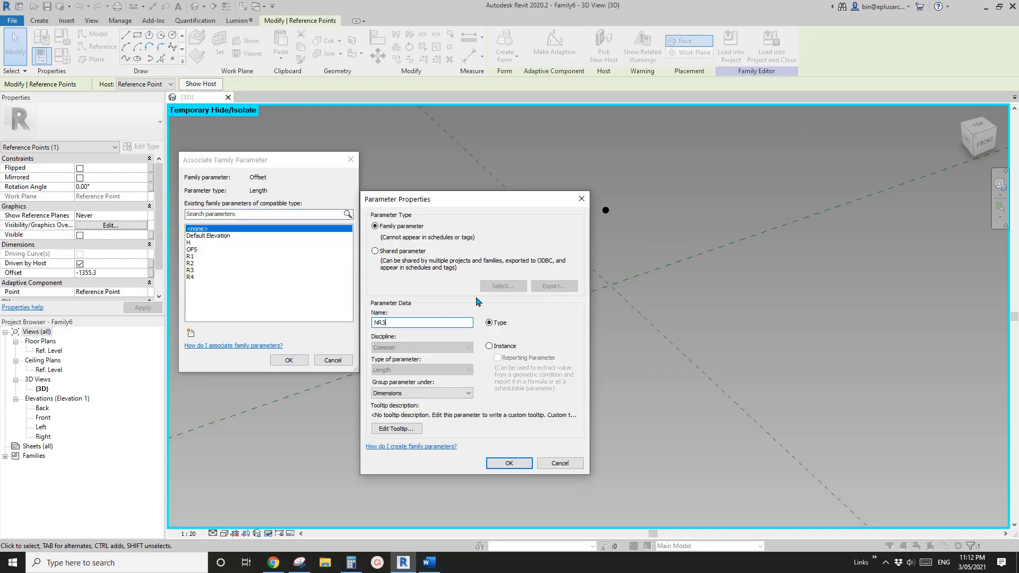
left_click(489, 347)
left_click(508, 462)
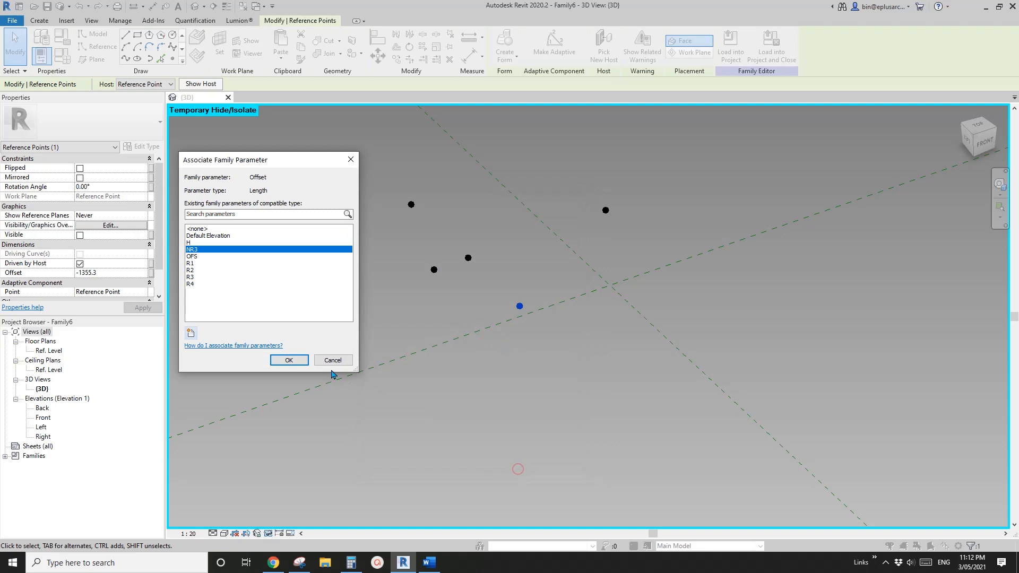
left_click(289, 360)
Place another reference point at the stem's top point on its vertical plane perpendicular to the red axis.
left_click(172, 58)
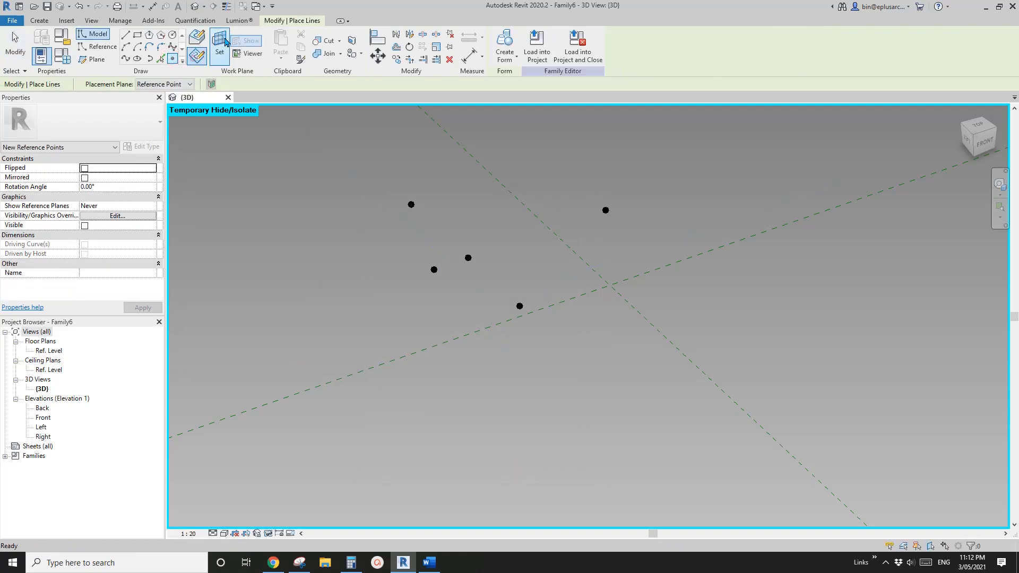
key("Escape")
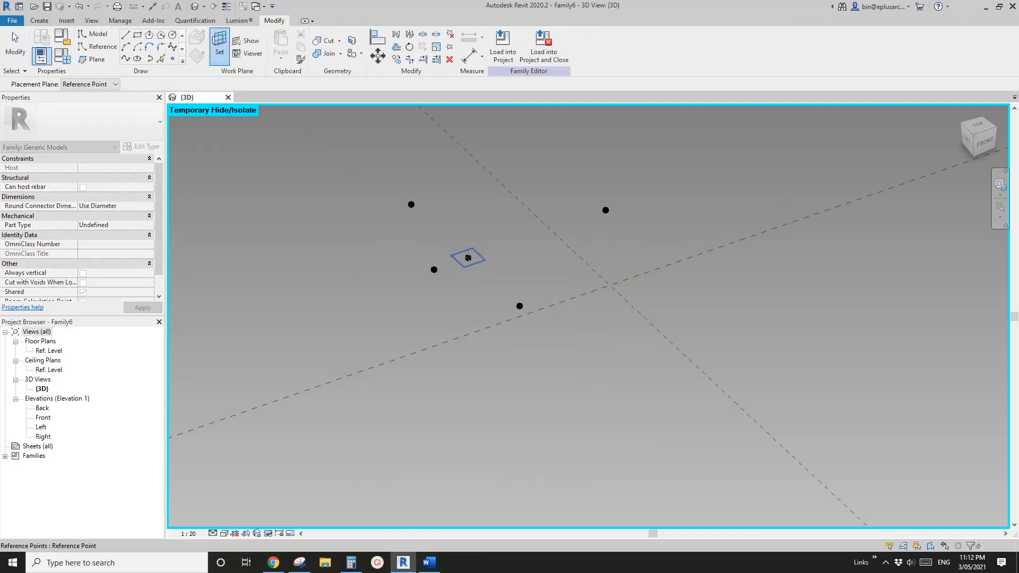
left_click(469, 259)
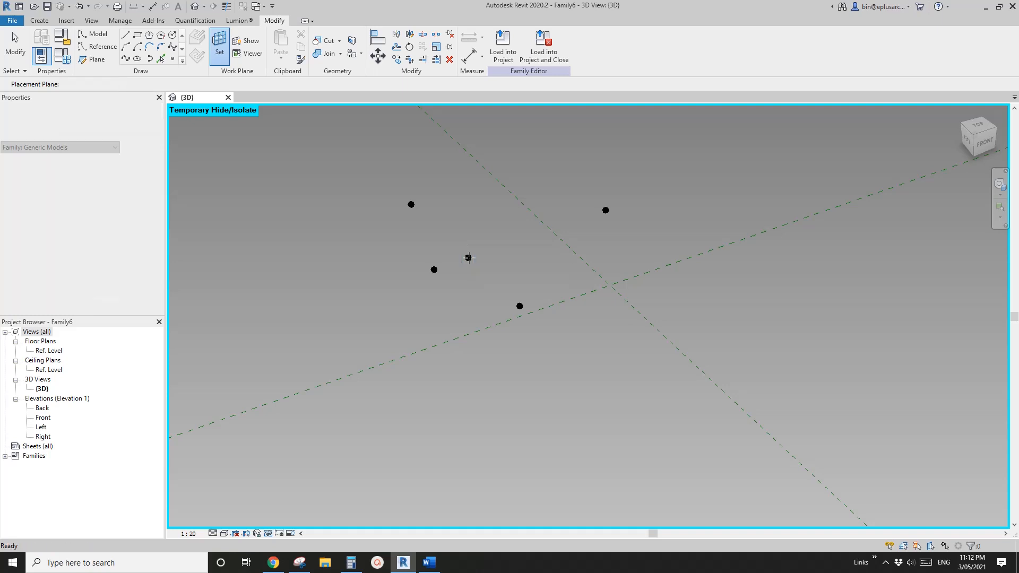
left_click(470, 259)
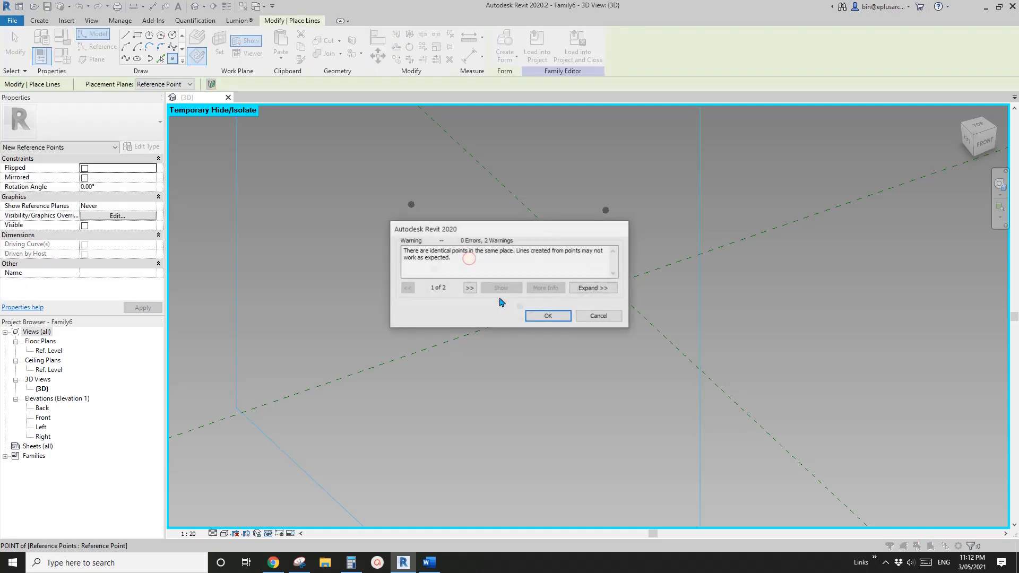
left_click(554, 318)
Move this point about 1379 mm backwards along its red axis and associate its offset with a new instance parameter NR4.
left_click(468, 259)
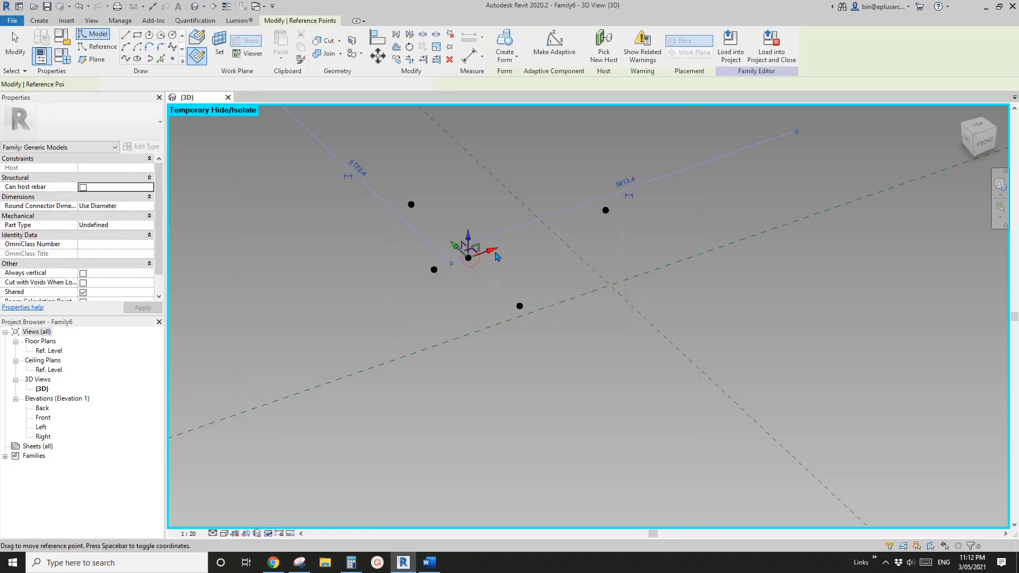
left_click_drag(469, 259, 382, 287)
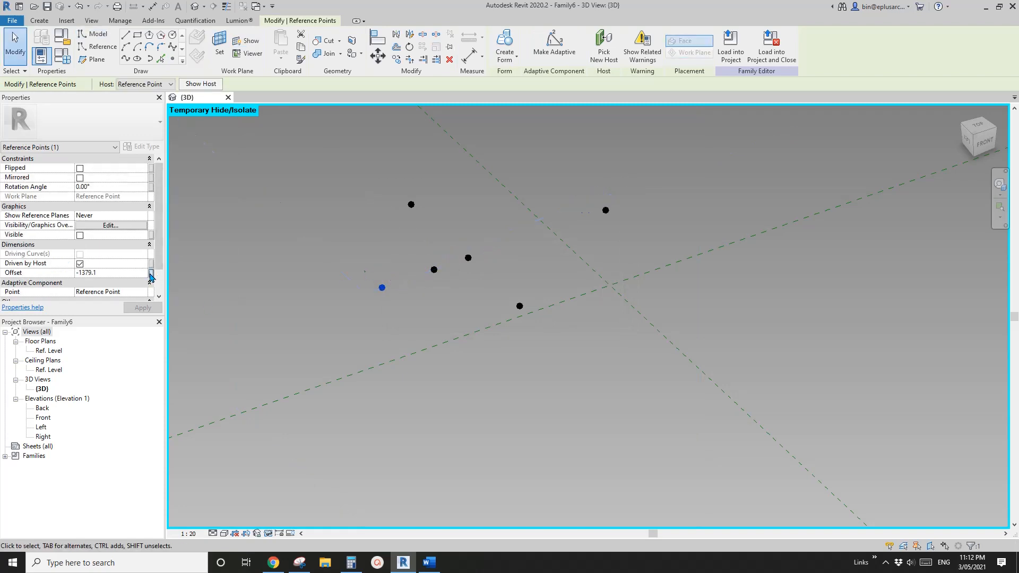
left_click(151, 273)
left_click(191, 333)
type("NR4")
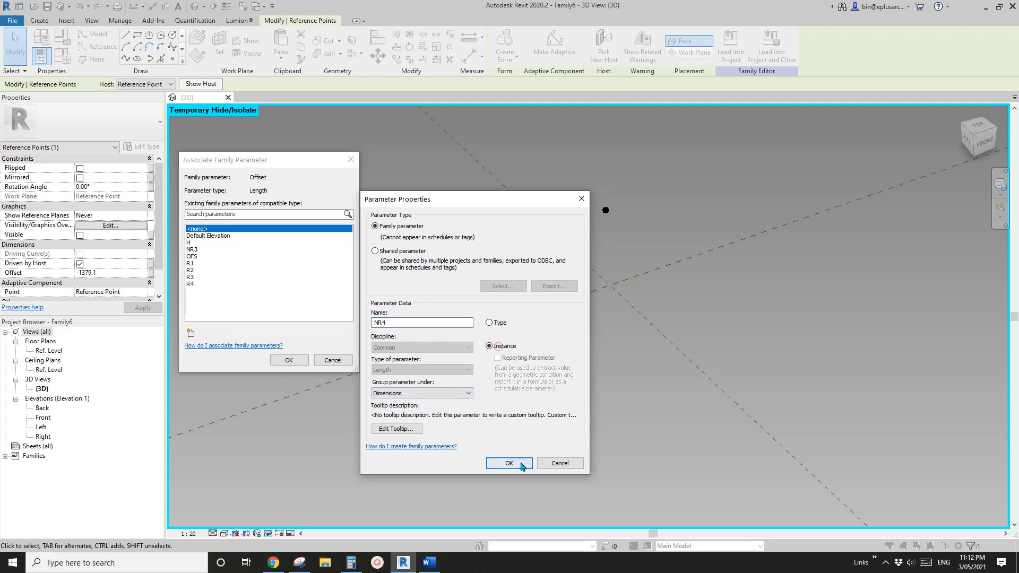
left_click(509, 463)
left_click(289, 360)
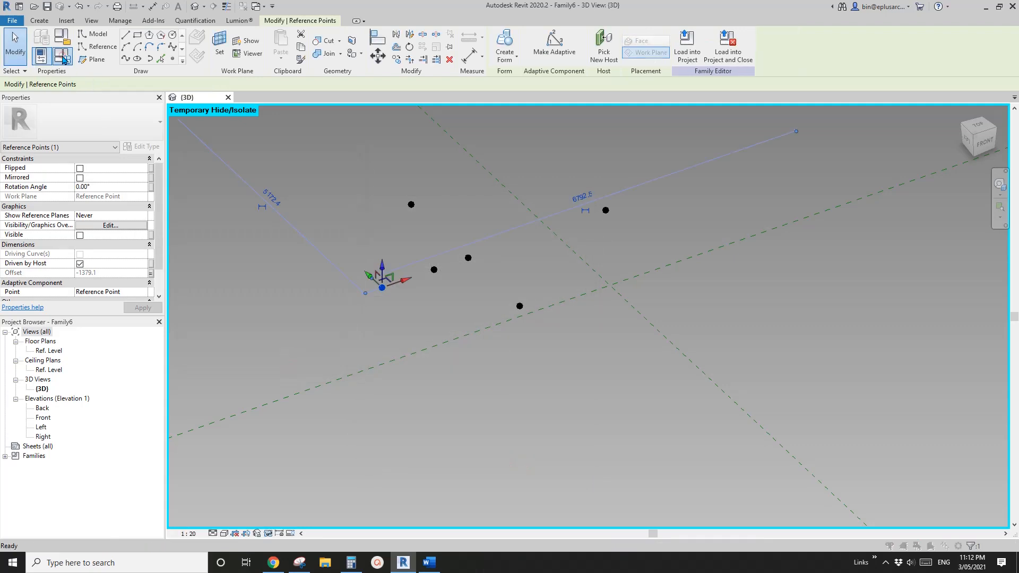
Set the family parameter formulas NR3 = -R3 and NR4 = -R4, and apply them.
left_click(62, 56)
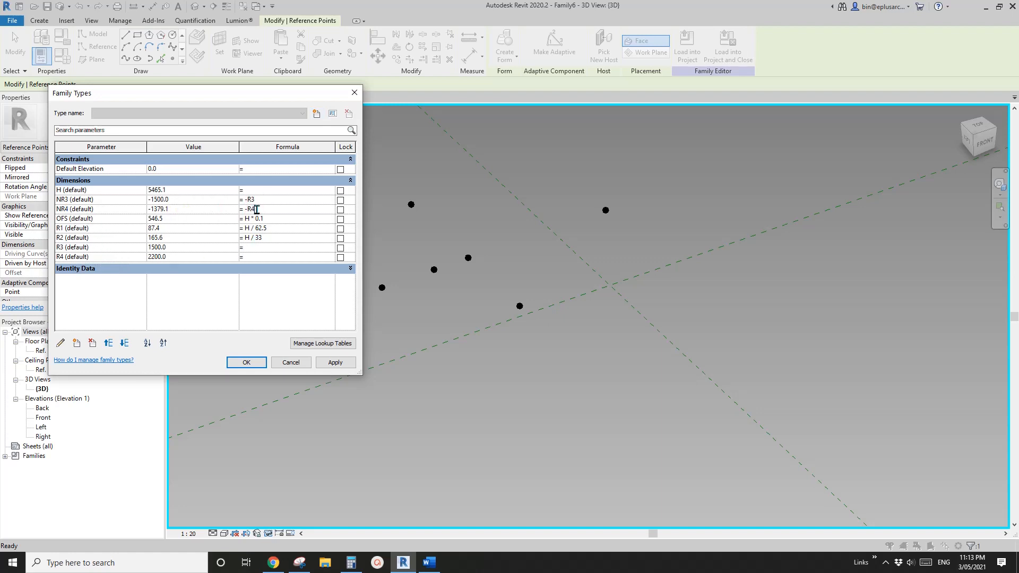
left_click(287, 362)
left_click(466, 300)
Place one reference point on each of the R4 and NR4 offset points, hosted on their vertical planes perpendicular to the green axis.
middle_click_drag(466, 301, 559, 320, "shift")
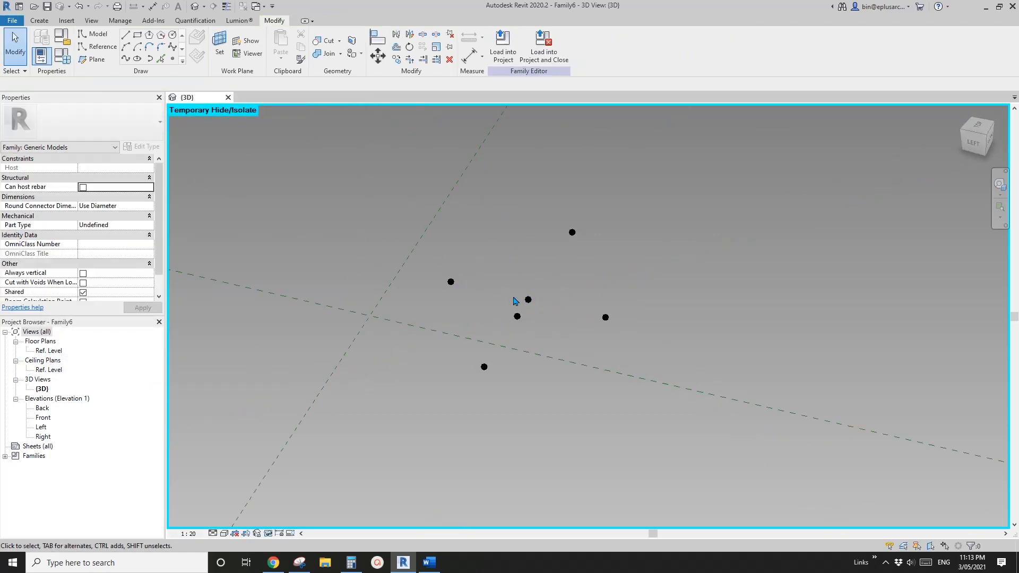
scroll(544, 308, "up", 1)
middle_click_drag(545, 308, 437, 345)
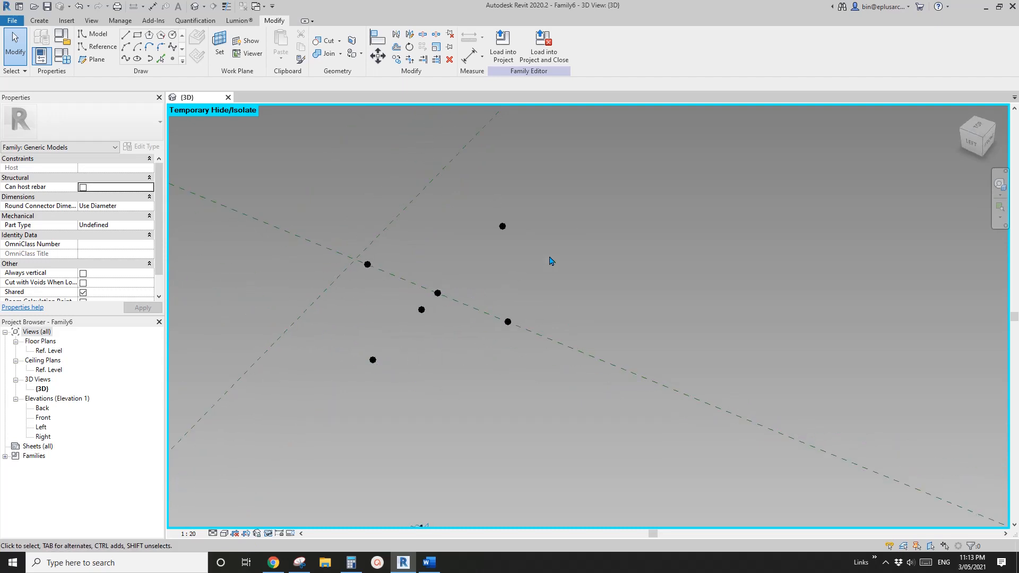
left_click(175, 59)
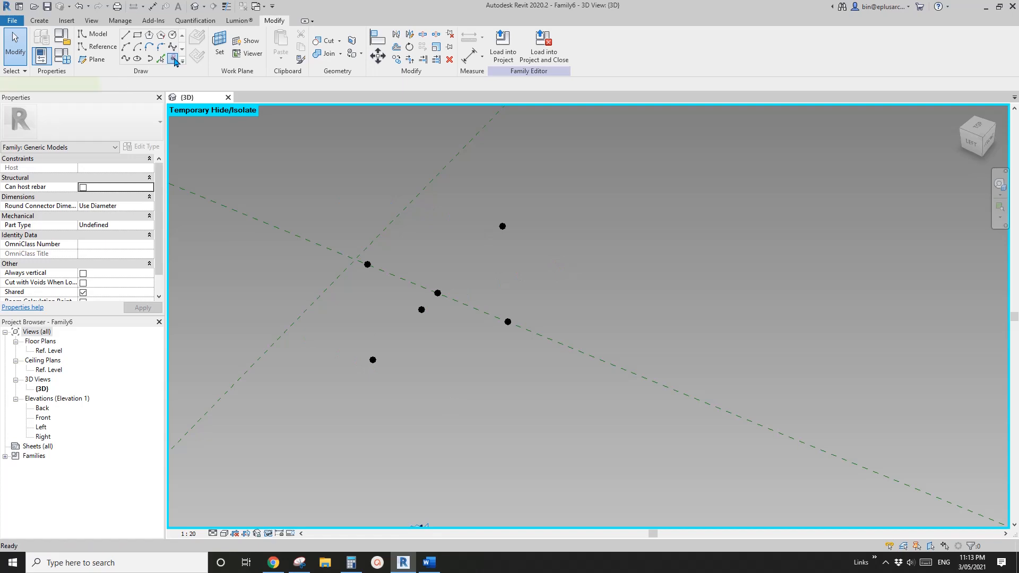
left_click(220, 43)
left_click(373, 360)
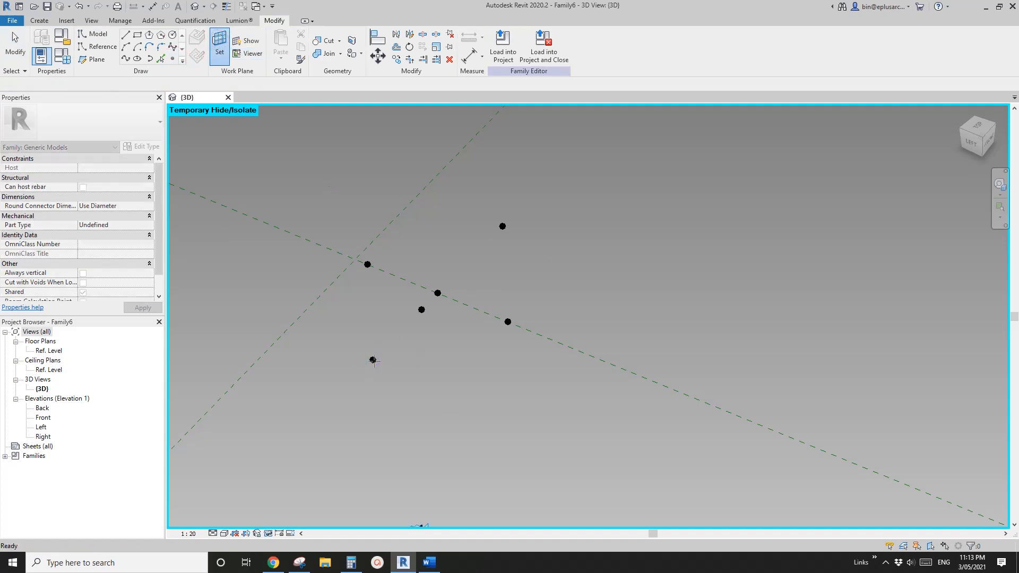
left_click(548, 315)
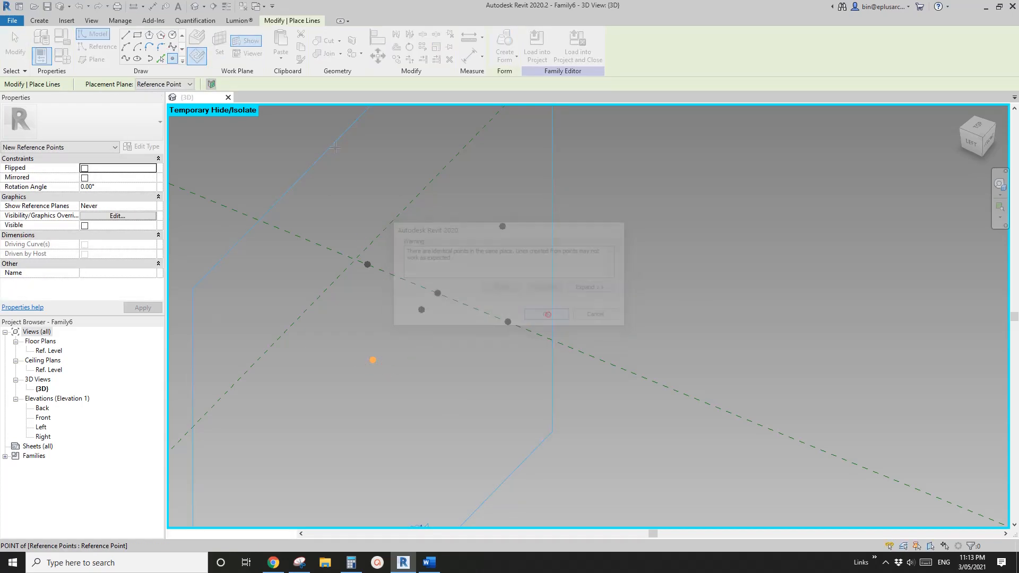
left_click(217, 47)
left_click(502, 227)
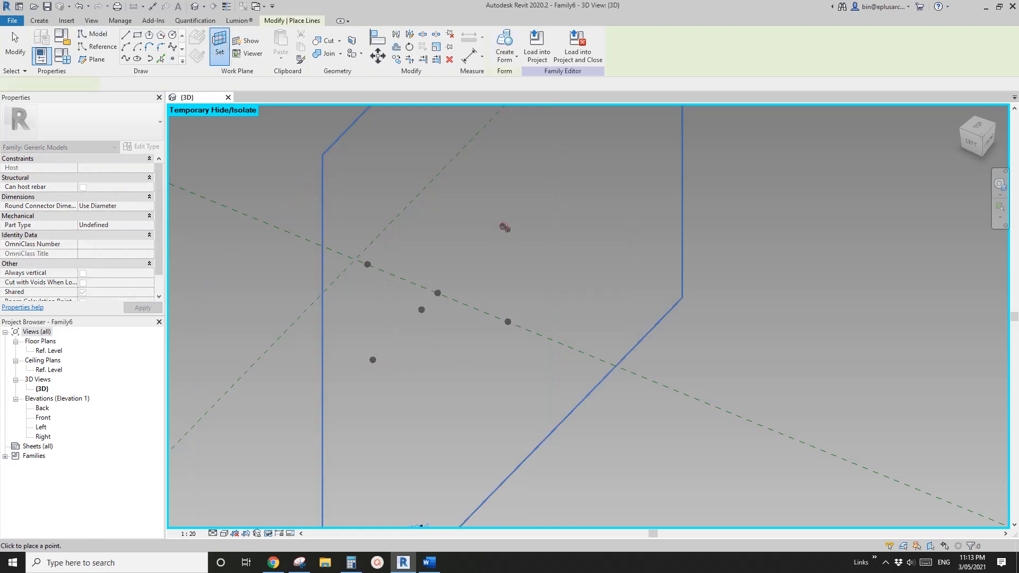
left_click(502, 227)
left_click(551, 317)
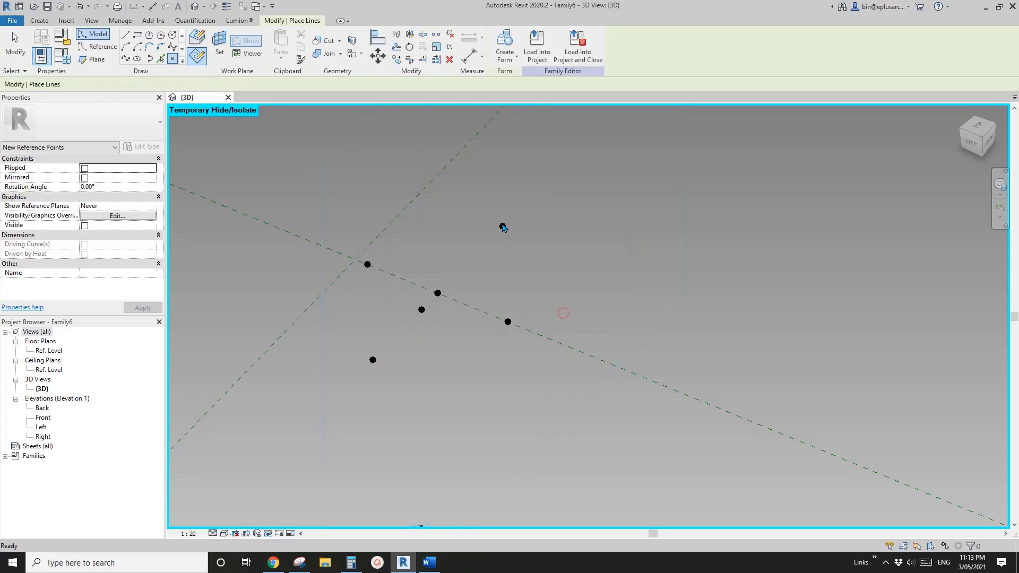
Select both newly hosted points and associate their offset with R3.
left_click(372, 360, "ctrl")
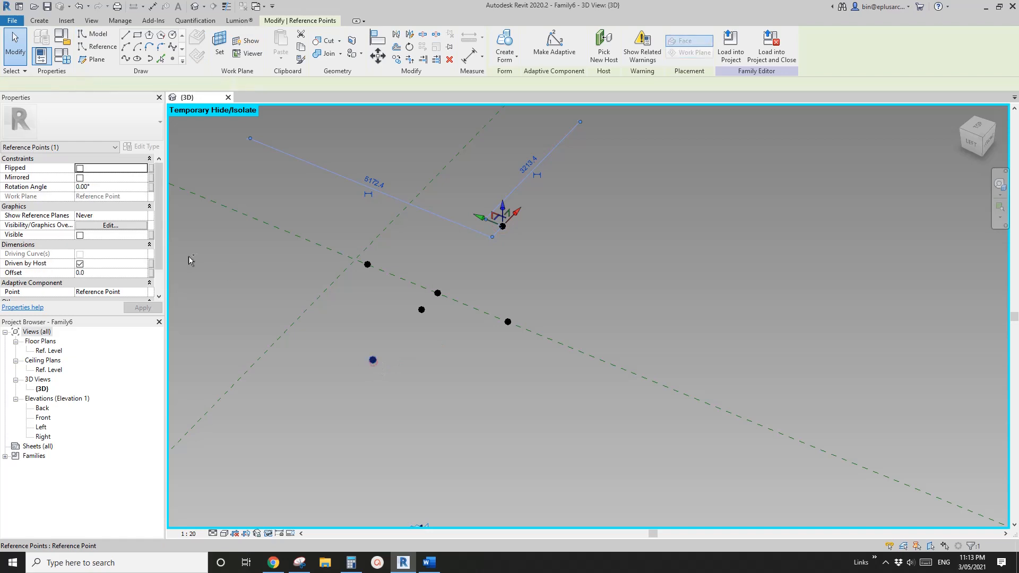
left_click(150, 273)
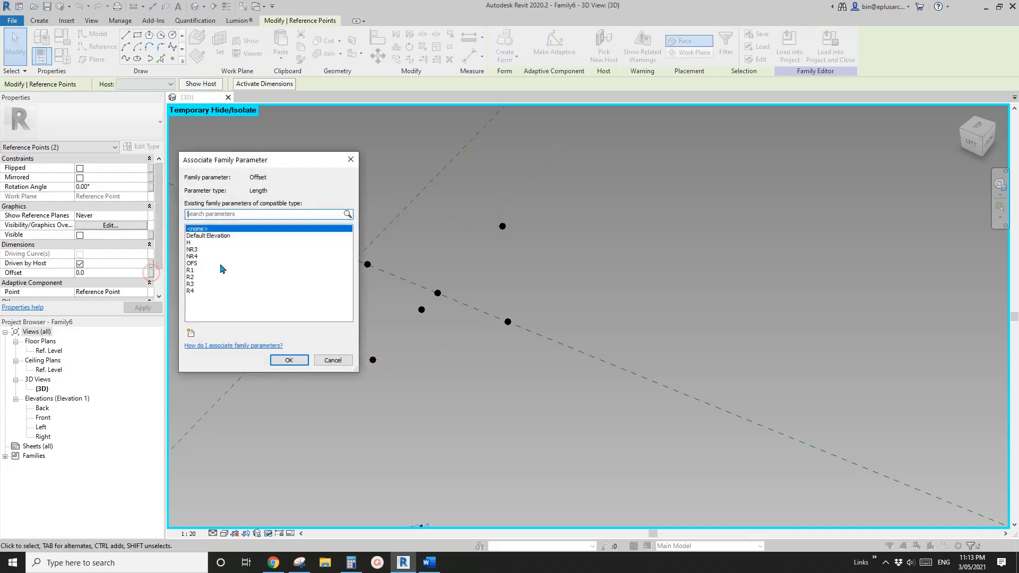
left_click(191, 285)
left_click(287, 360)
Place a second pair of reference points on the R4 and NR4 points, using the same vertical planes perpendicular to the green axis.
left_click(172, 58)
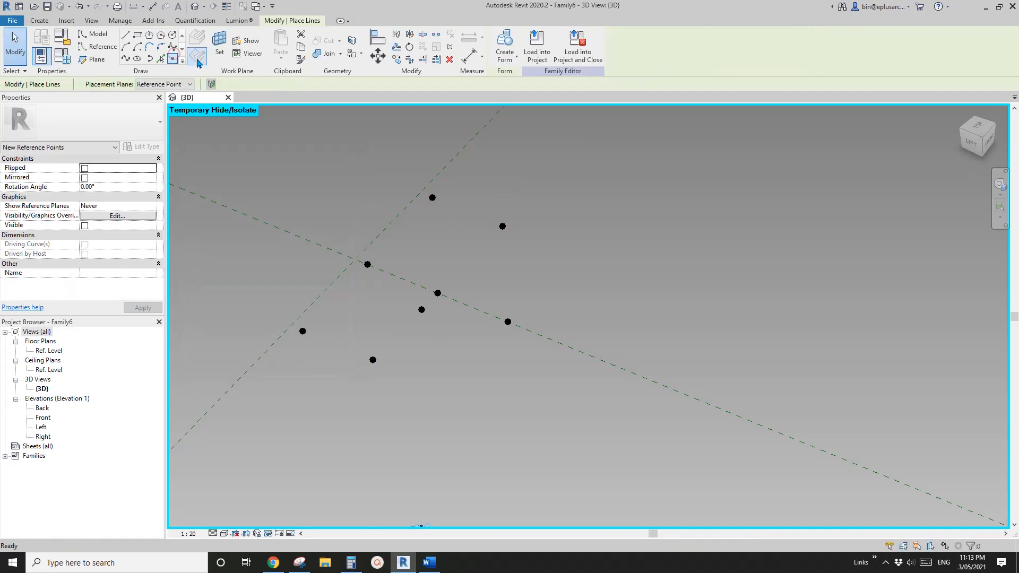
left_click(219, 48)
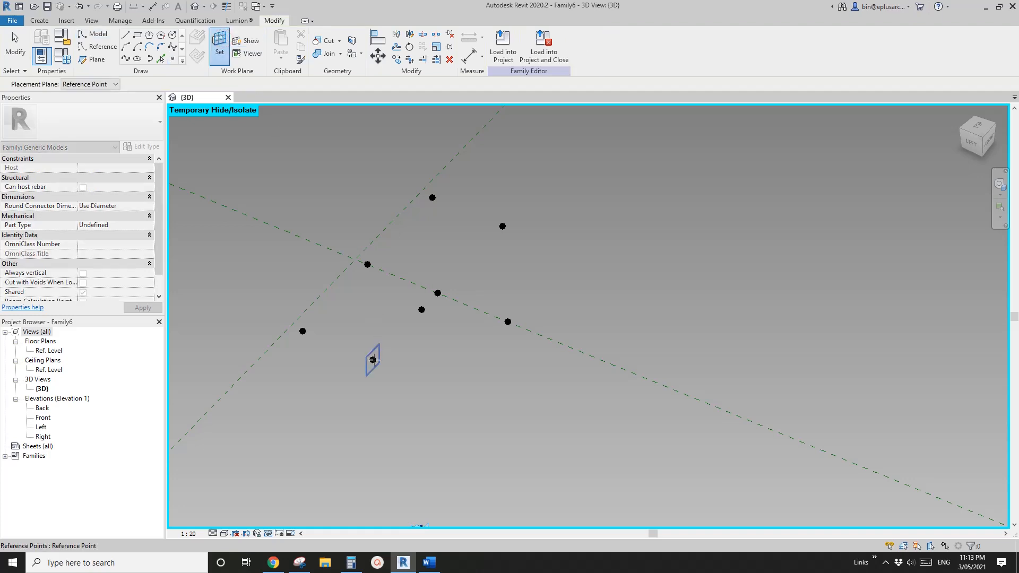
left_click(373, 360)
left_click(373, 360)
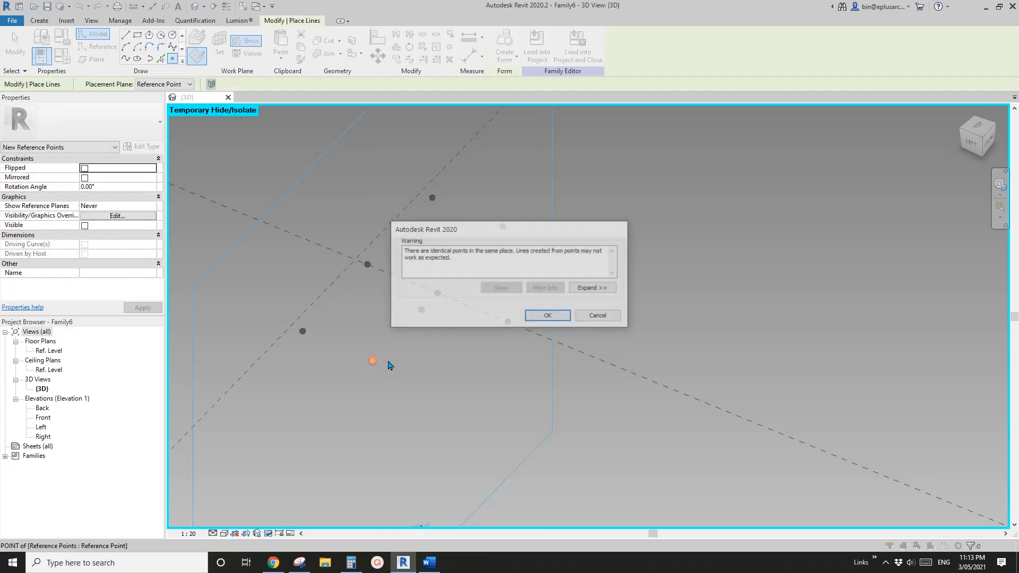
left_click(547, 315)
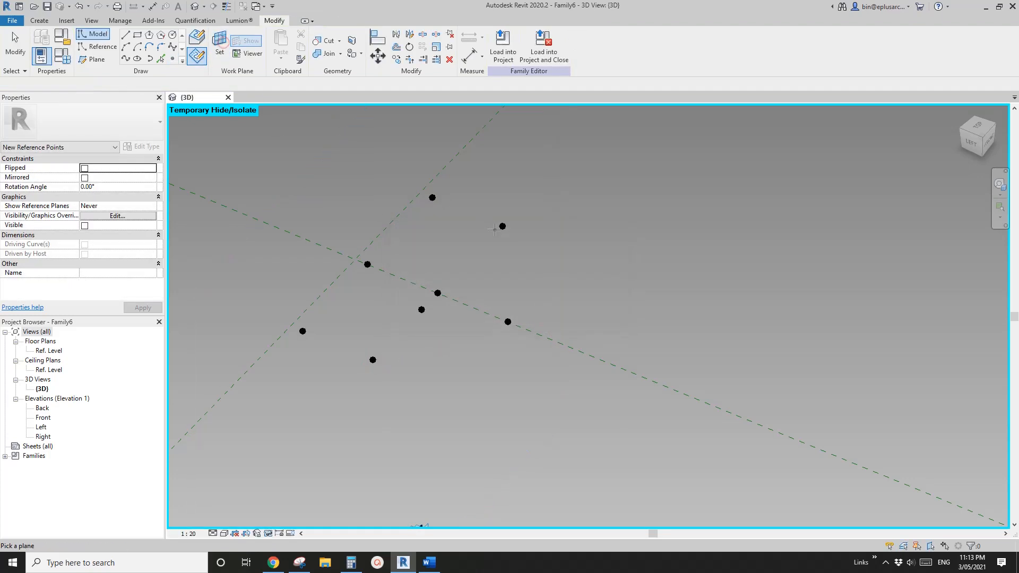
left_click(502, 227)
left_click(503, 227)
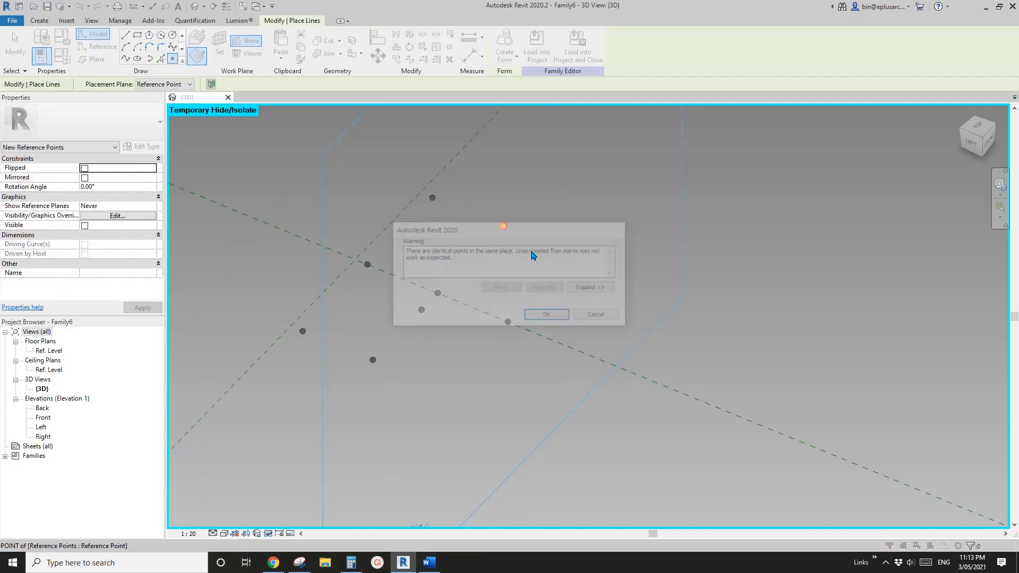
left_click(547, 314)
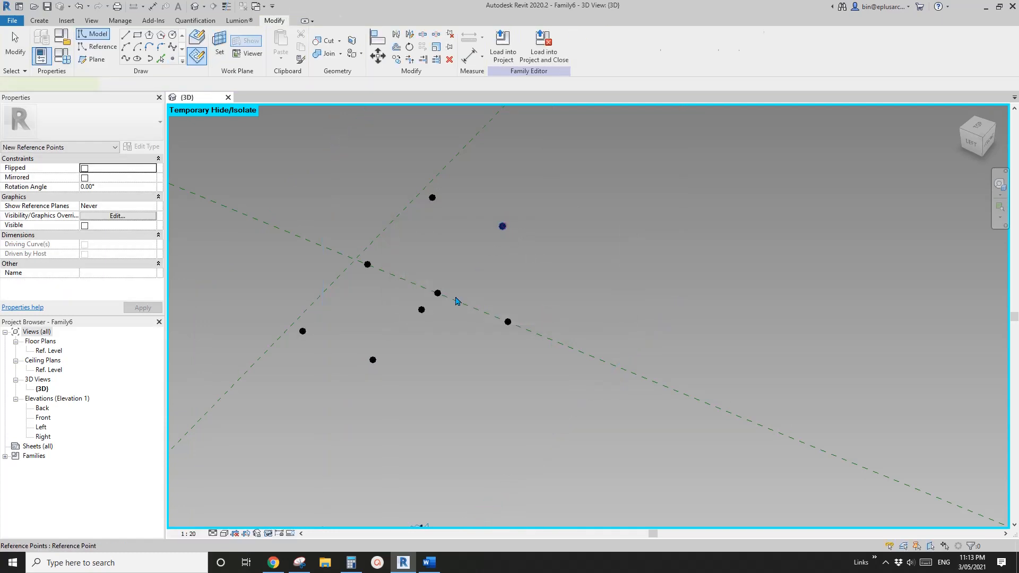
Select the second pair of hosted points and associate their offset with NR3.
left_click(374, 360, "ctrl")
left_click(151, 274)
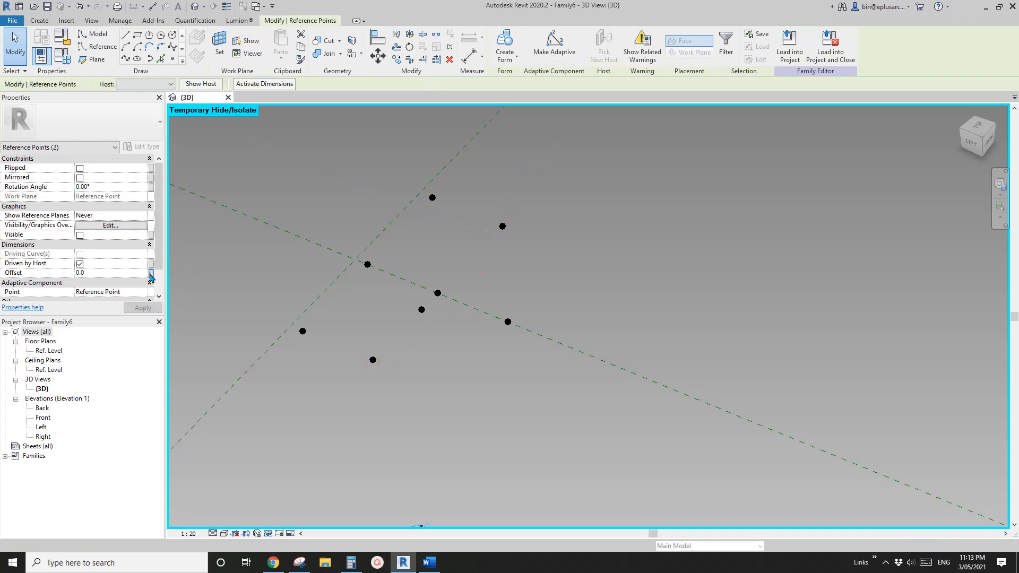
left_click(194, 261)
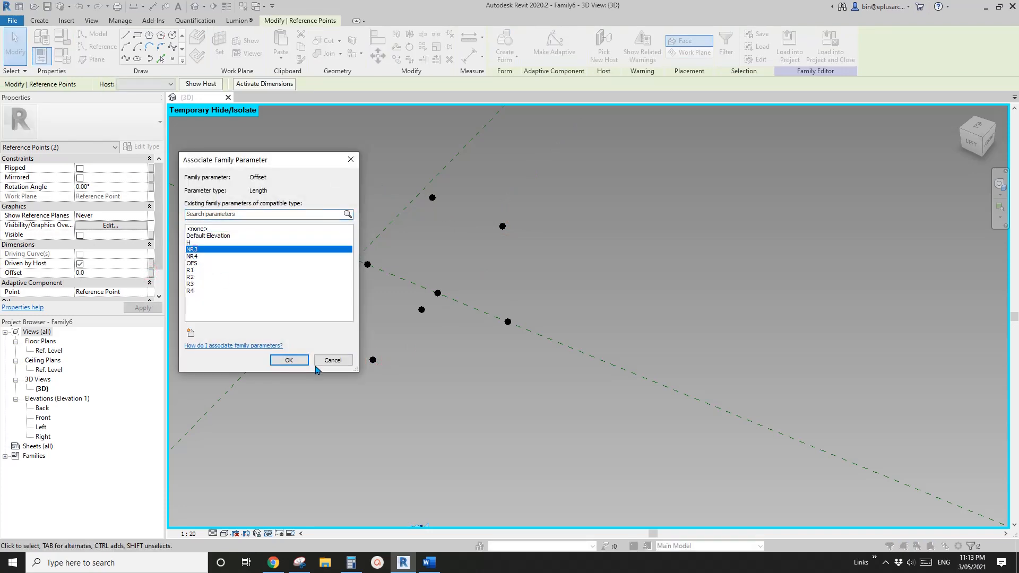
left_click(289, 360)
middle_click_drag(545, 334, 427, 340, "shift")
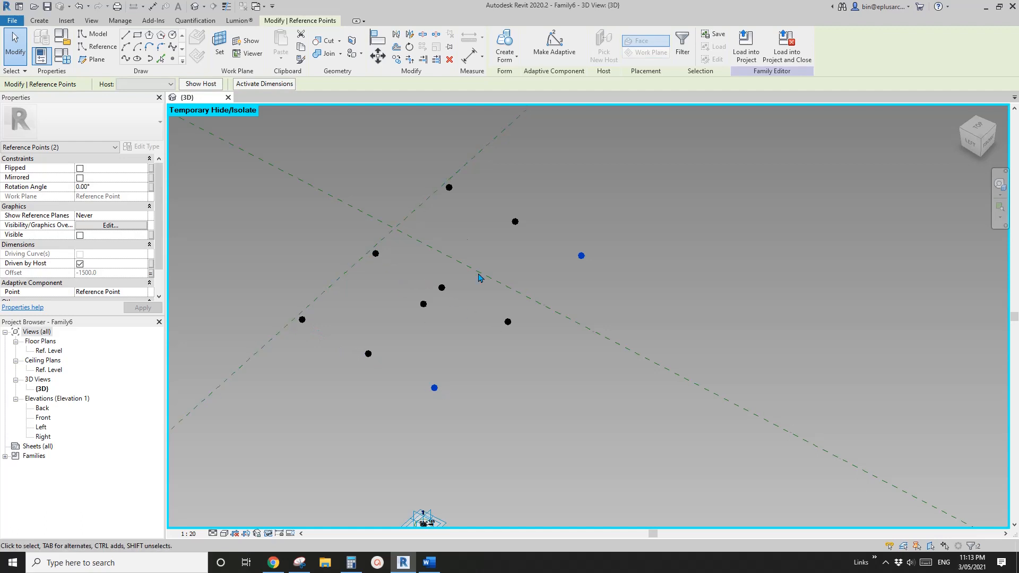
Place a reference point on the front corner point of the pad outline, hosted on that point's horizontal plane.
middle_click_drag(528, 291, 461, 297, "shift")
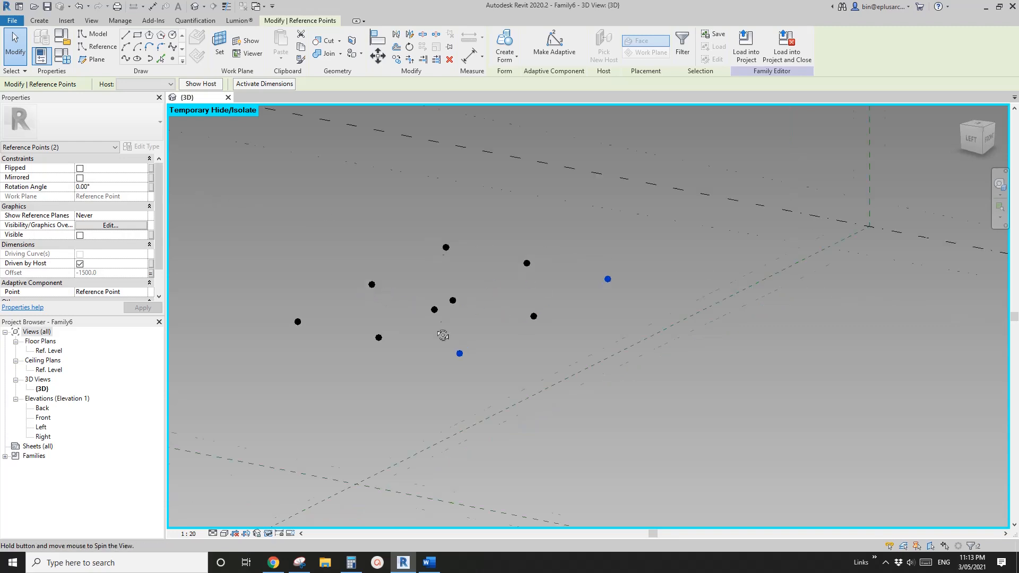
middle_click_drag(441, 320, 489, 307, "shift")
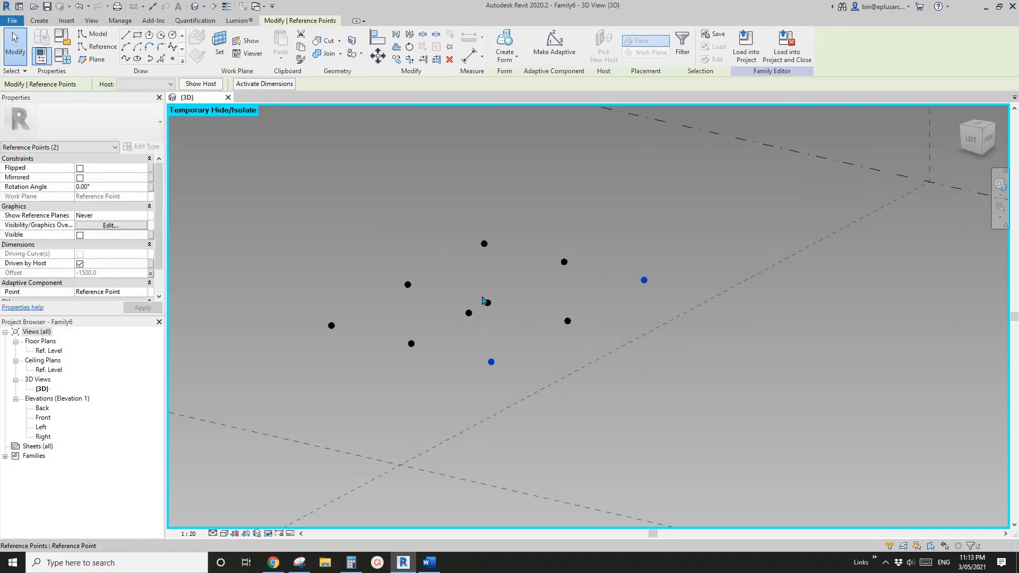
scroll(451, 209, "up", 1)
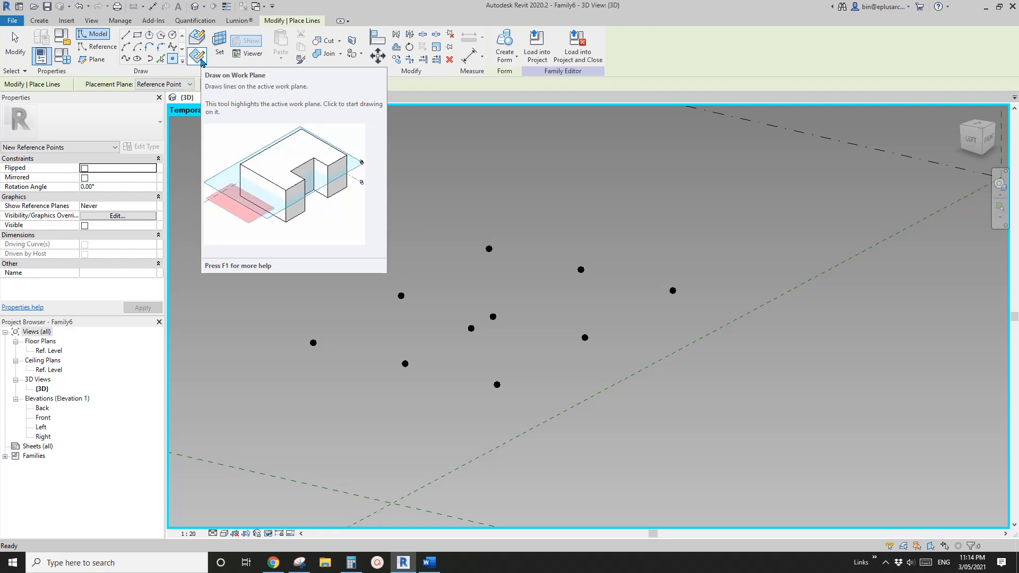
middle_click_drag(505, 353, 484, 234, "shift")
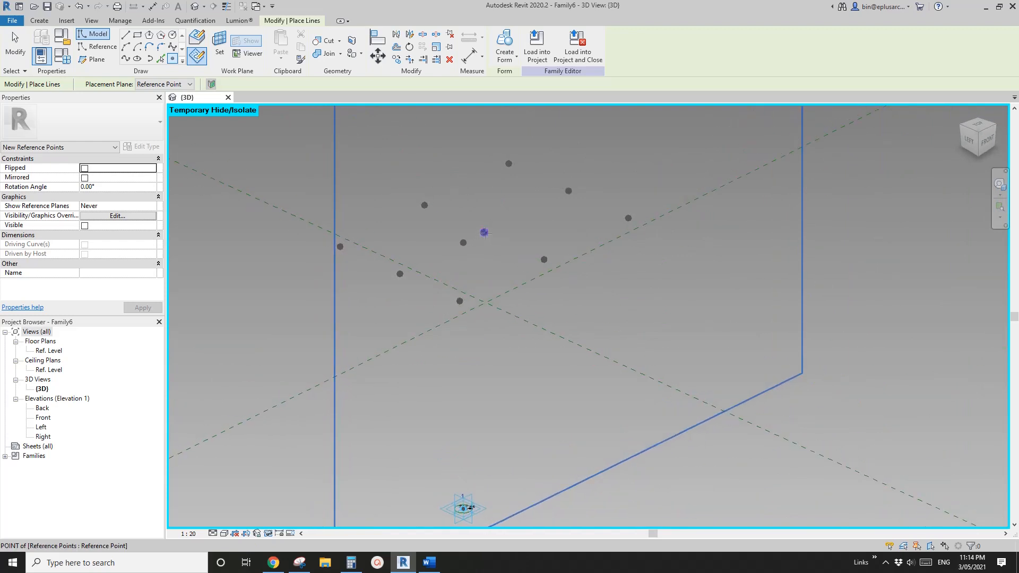
left_click(482, 460)
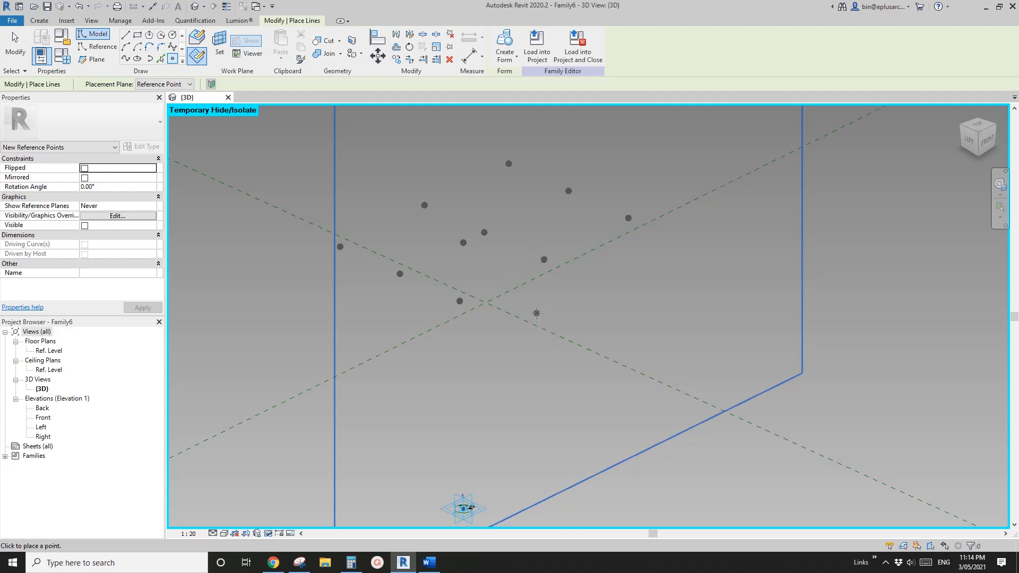
middle_click_drag(468, 265, 455, 292)
scroll(477, 282, "up", 1)
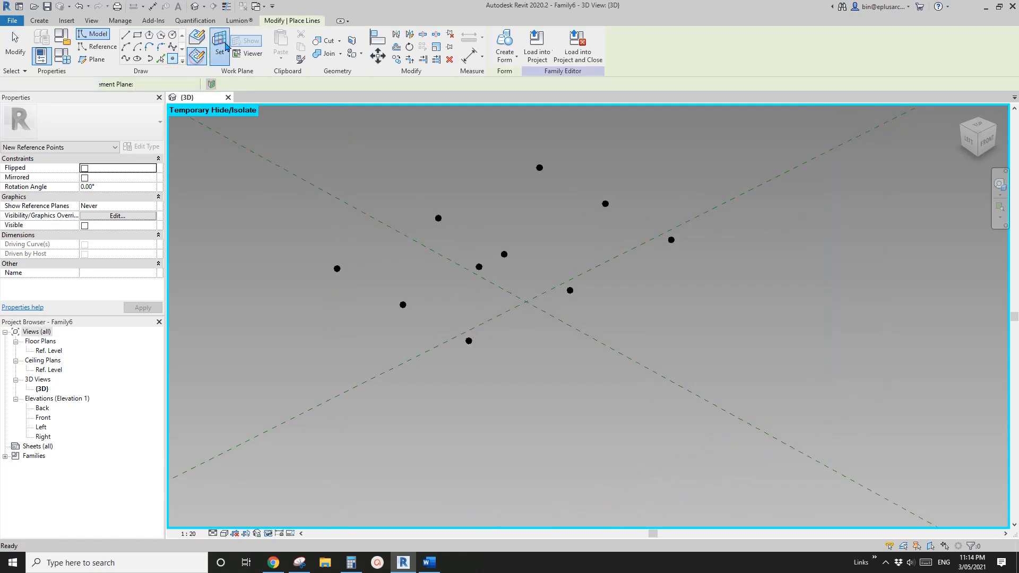
key("Escape")
left_click(469, 340)
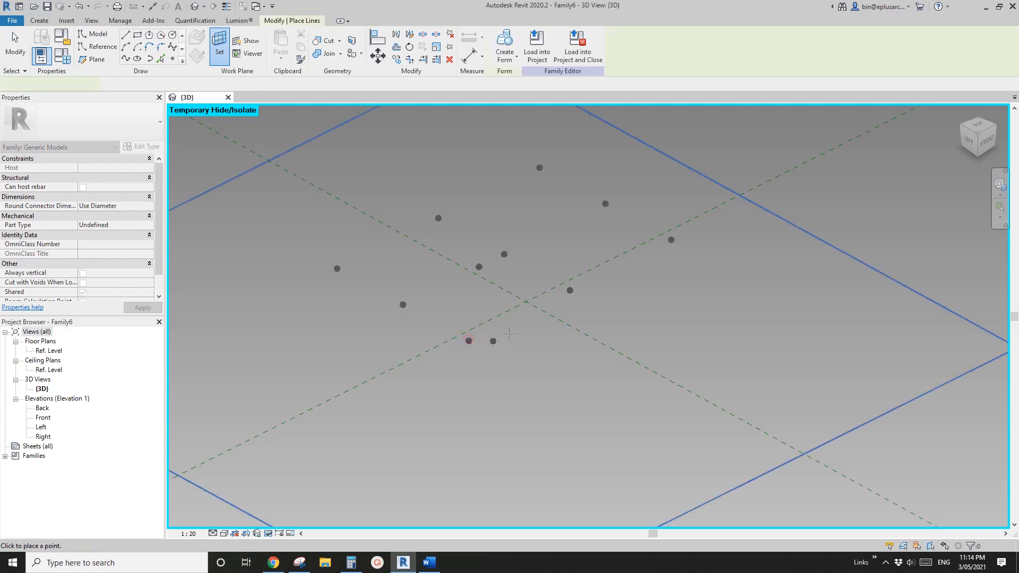
left_click(469, 340)
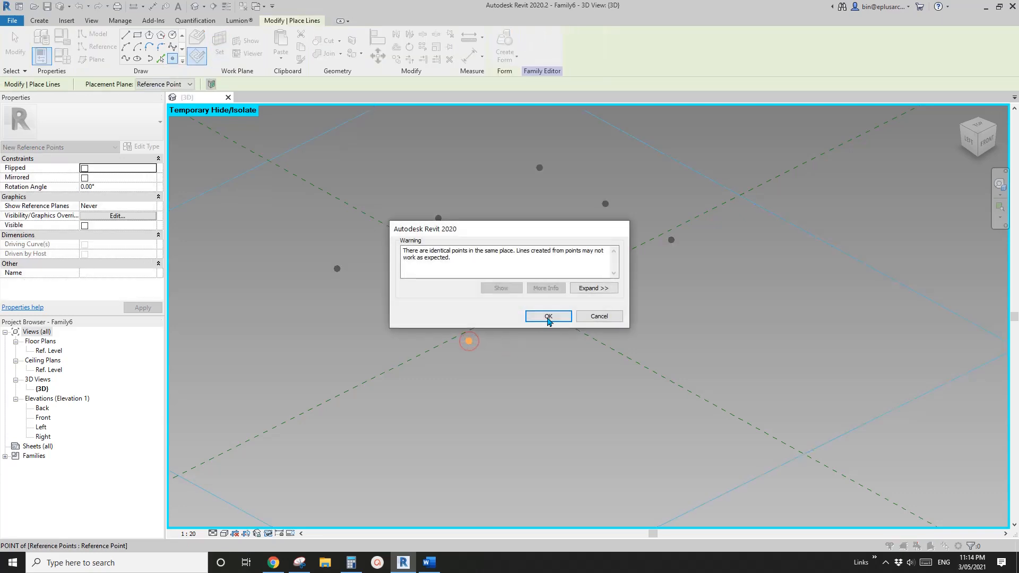
left_click(548, 317)
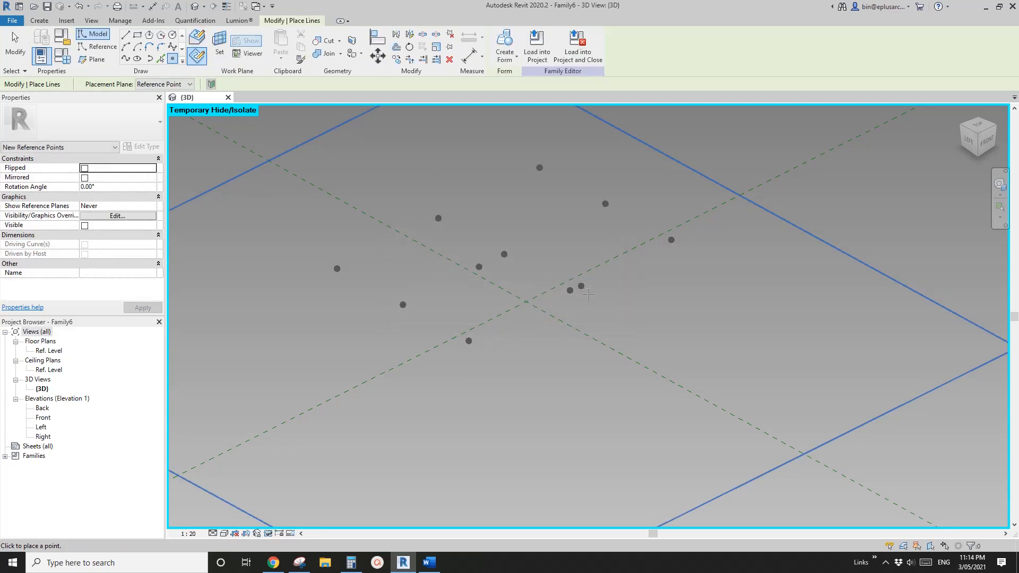
Host reference points on the horizontal planes of the middle and far corner points along the same side of the outline.
left_click(219, 46)
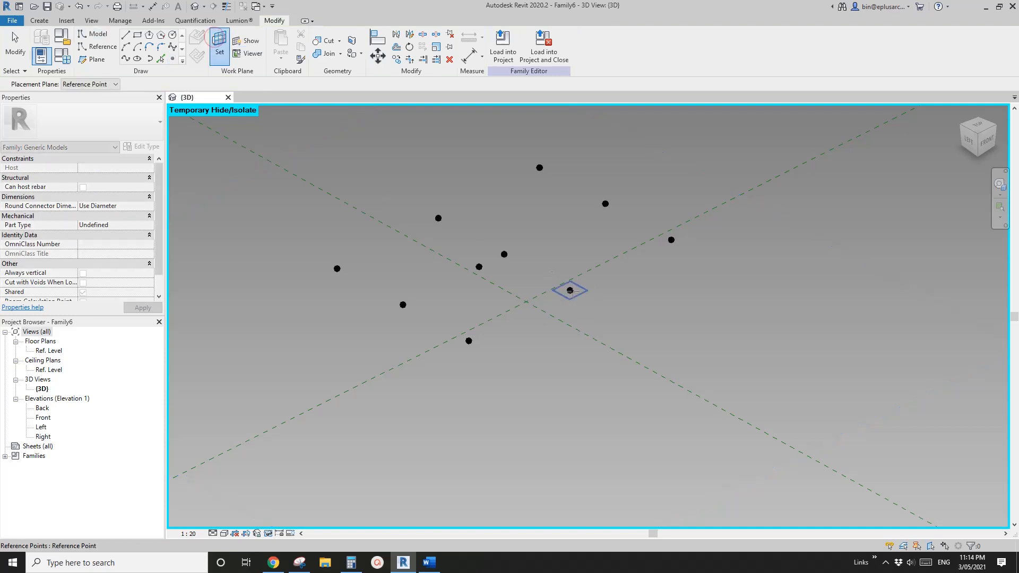
left_click(570, 291)
left_click(568, 290)
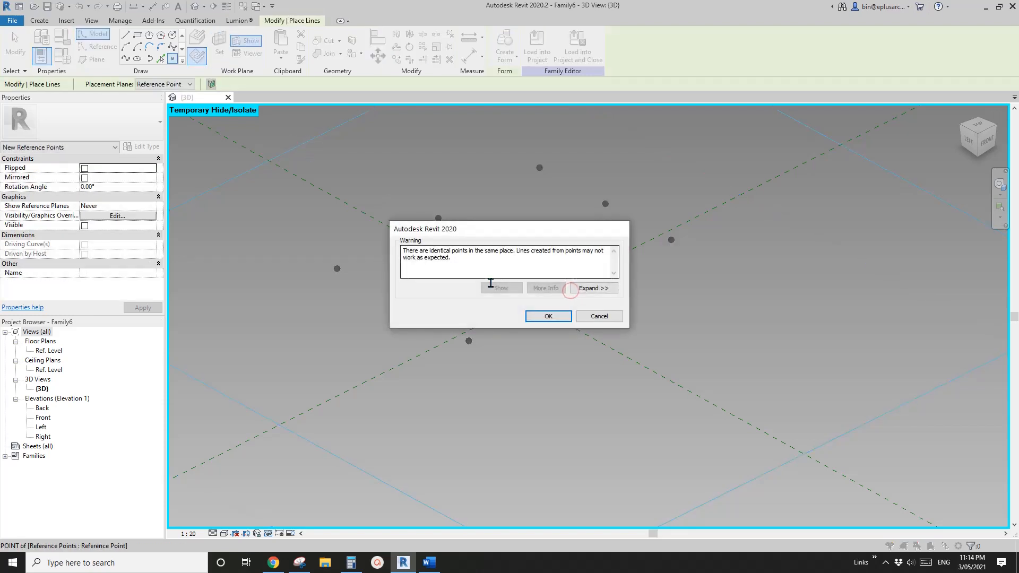
left_click(547, 317)
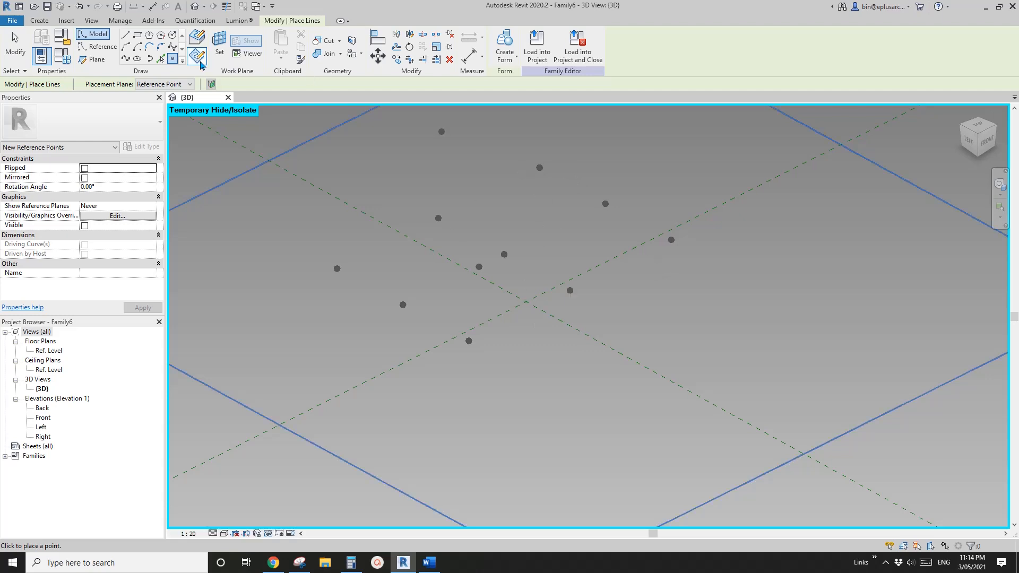
left_click(219, 45)
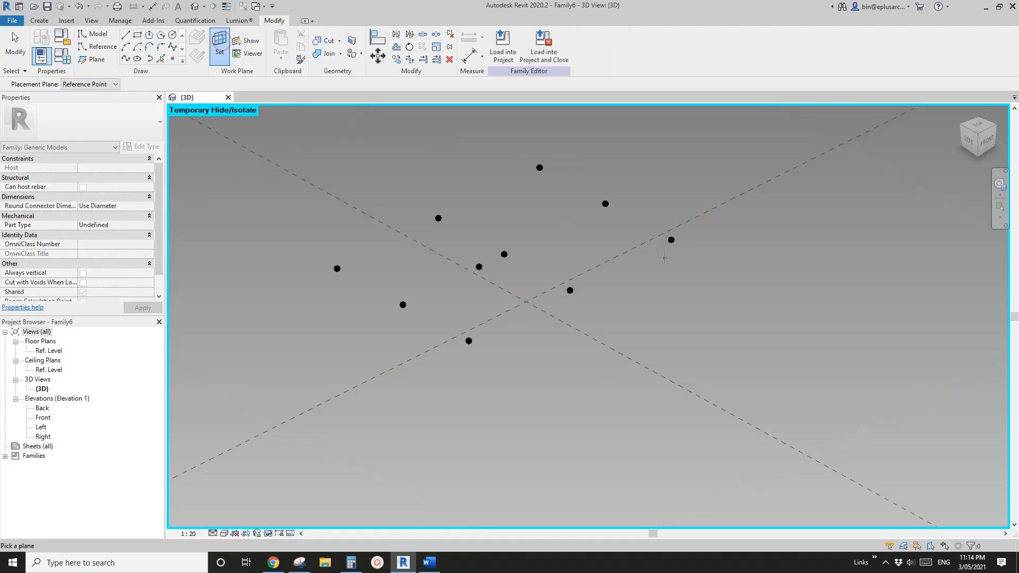
left_click(672, 240)
left_click(672, 240)
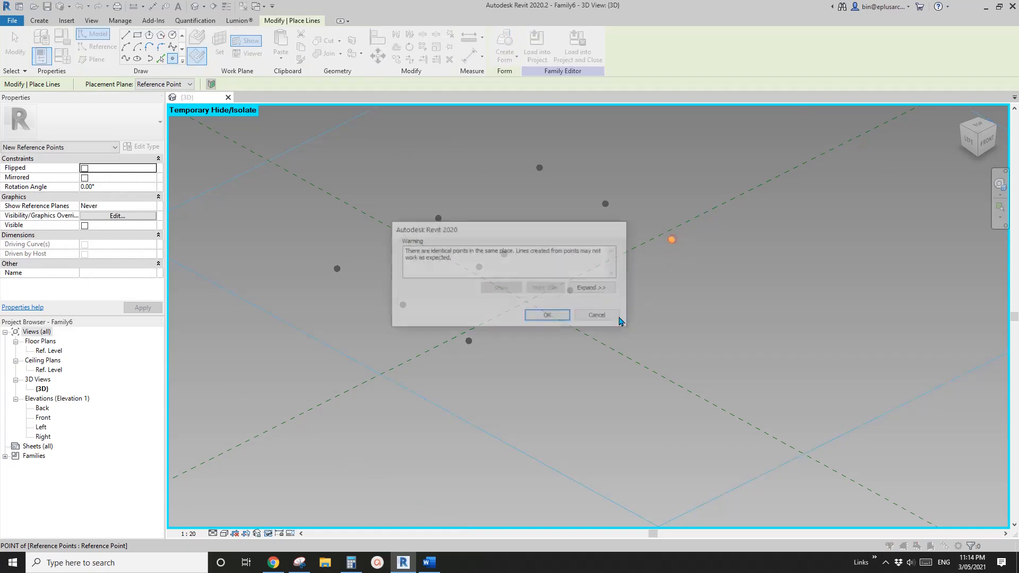
left_click(549, 316)
Host one reference point on the horizontal plane of each of the three outline points on the opposite side.
left_click(219, 45)
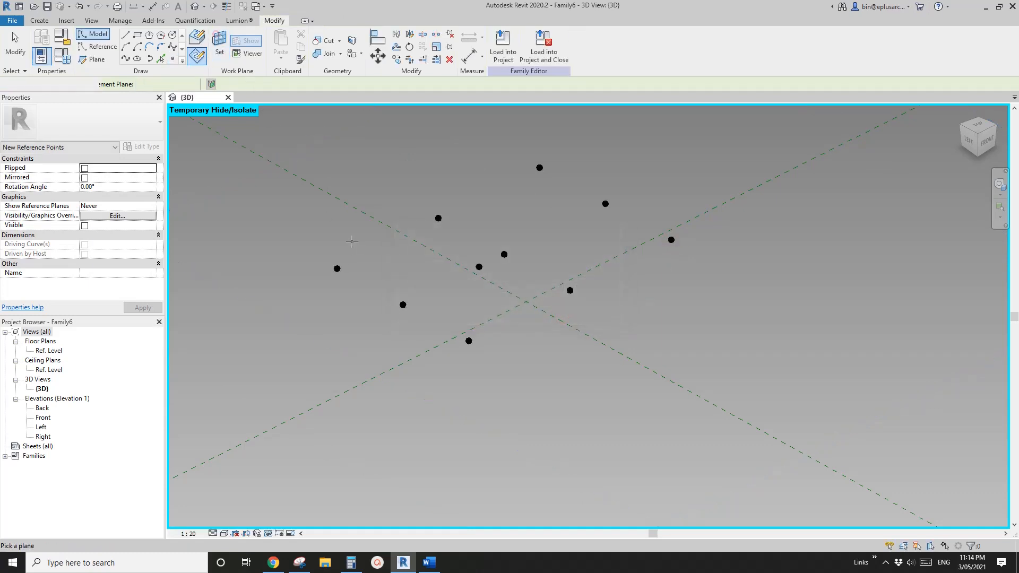
left_click(338, 269)
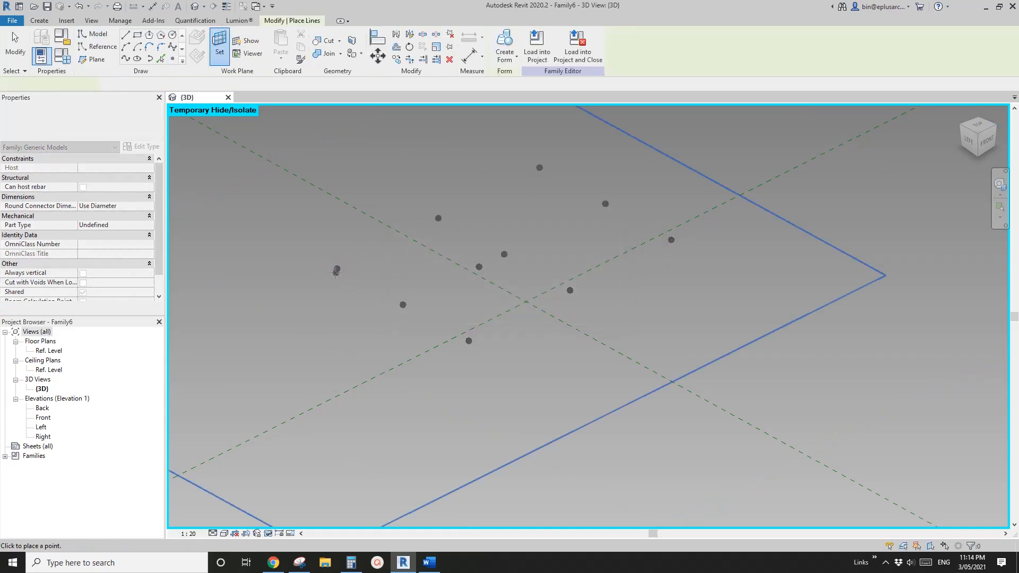
left_click(337, 268)
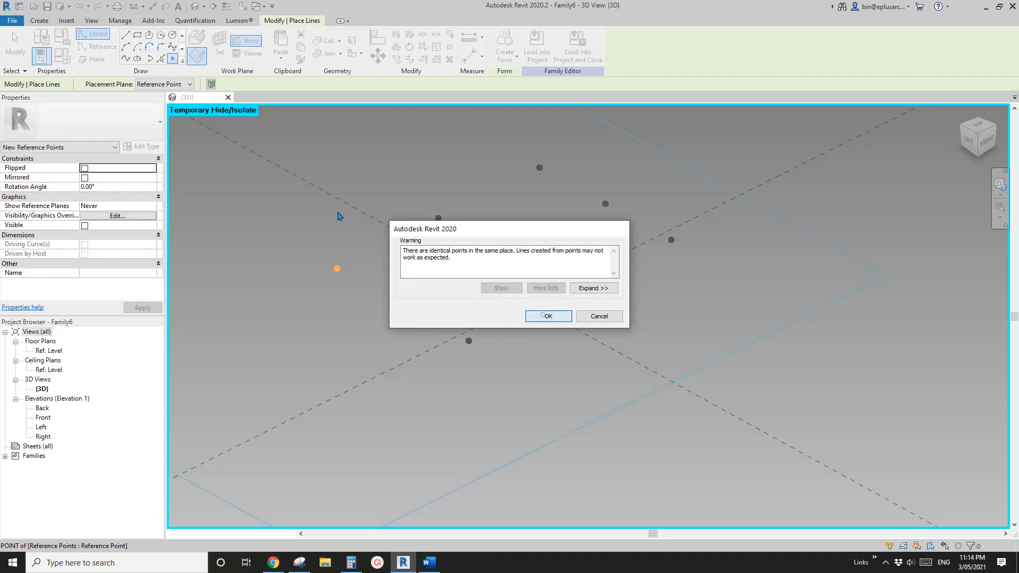
left_click(542, 315)
left_click(220, 54)
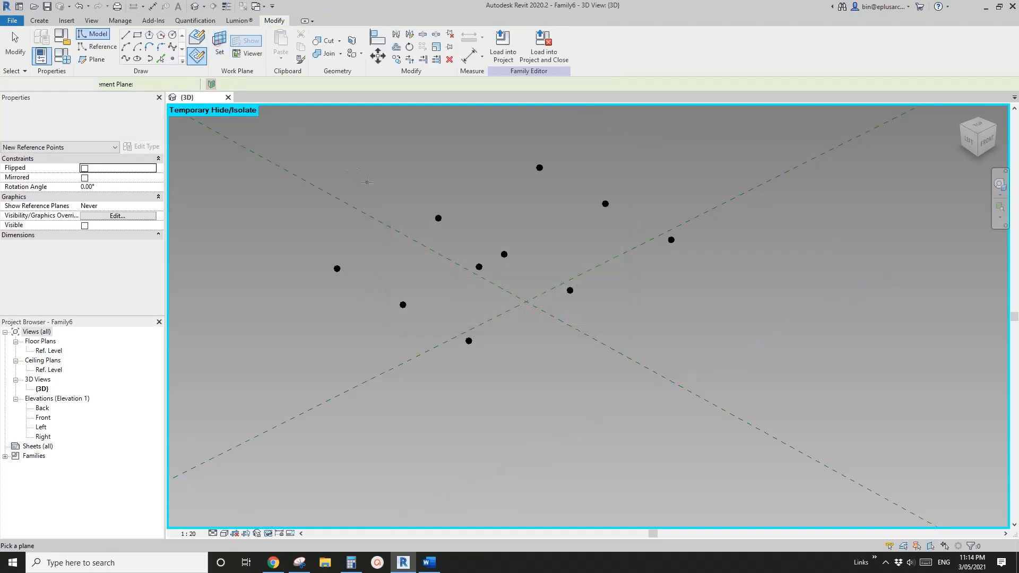
left_click(439, 218)
left_click(438, 219)
left_click(559, 316)
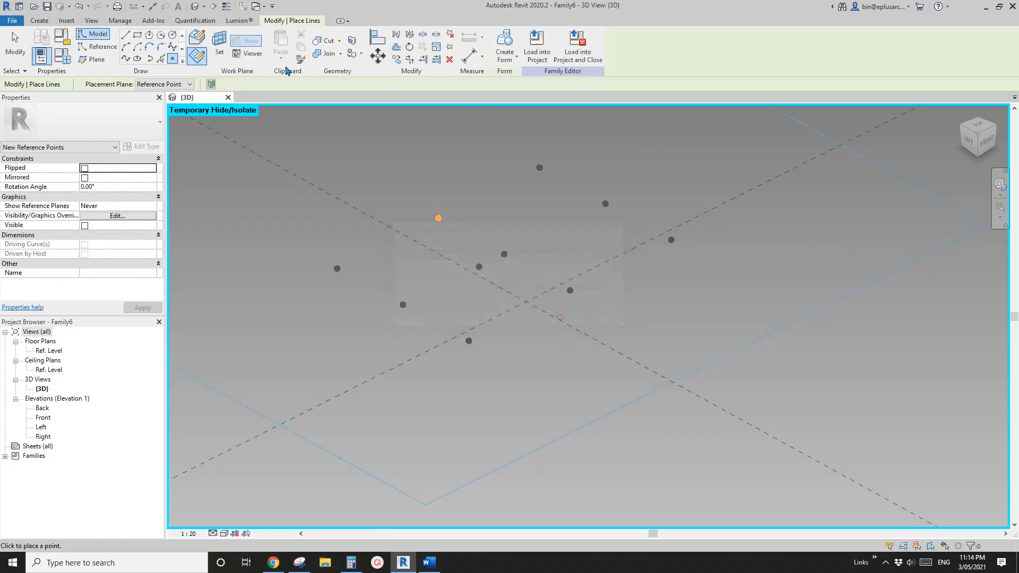
left_click(220, 43)
left_click(539, 168)
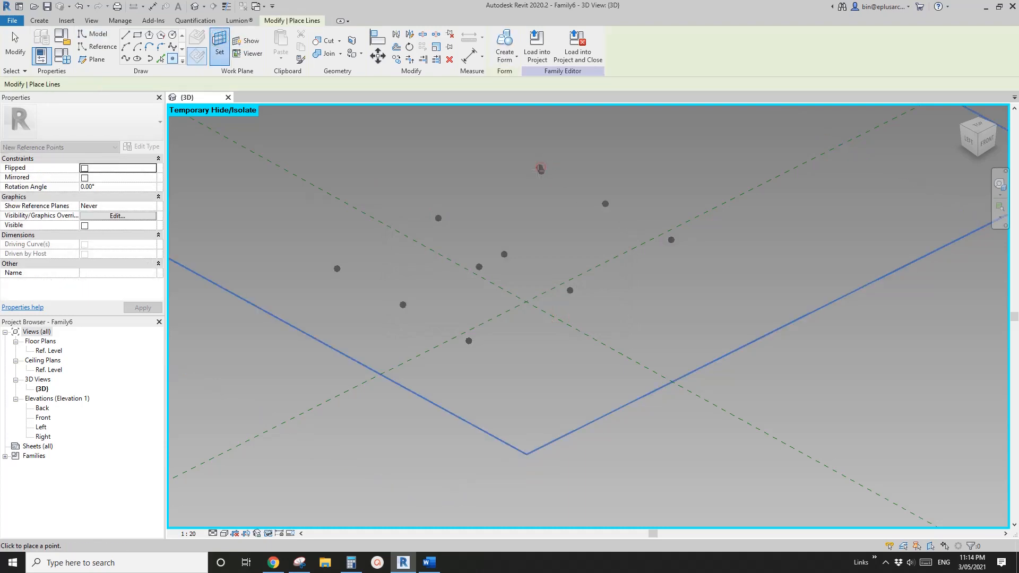
left_click(539, 167)
left_click(555, 316)
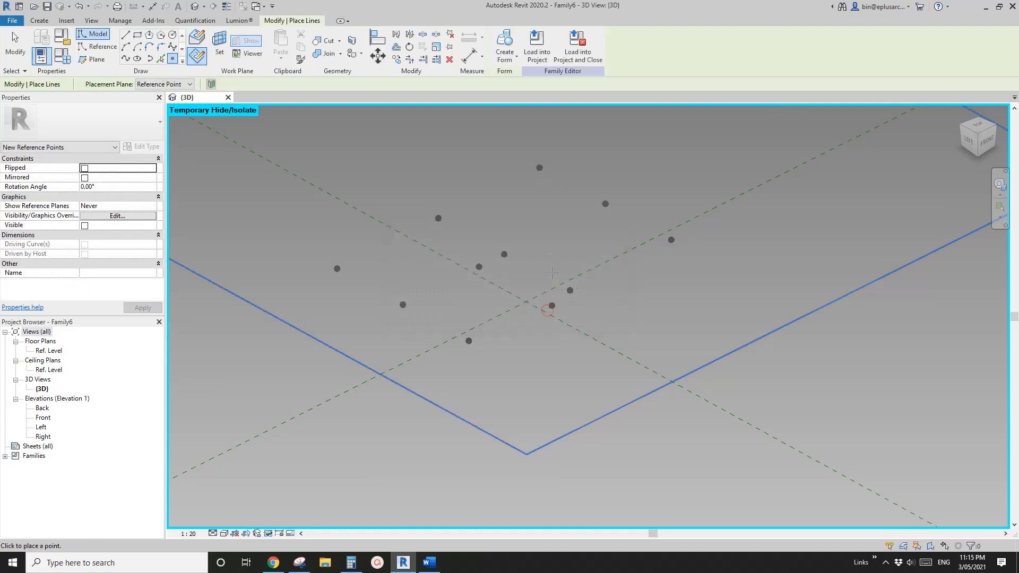
Select the six newly hosted outline points and set their offset to -200.
key("Escape")
left_click(539, 167)
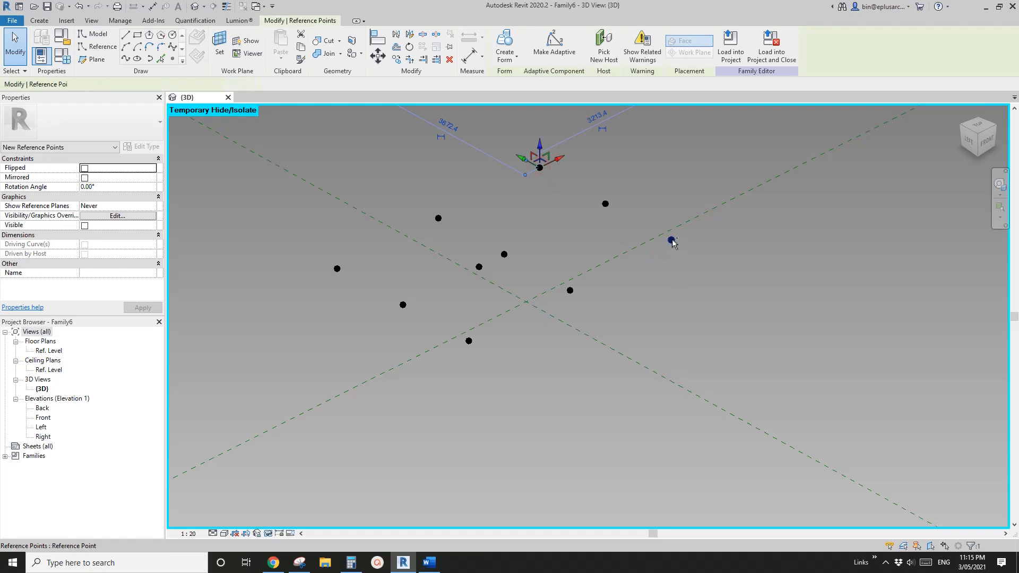
left_click(672, 240)
left_click(570, 290)
left_click(438, 218, "ctrl")
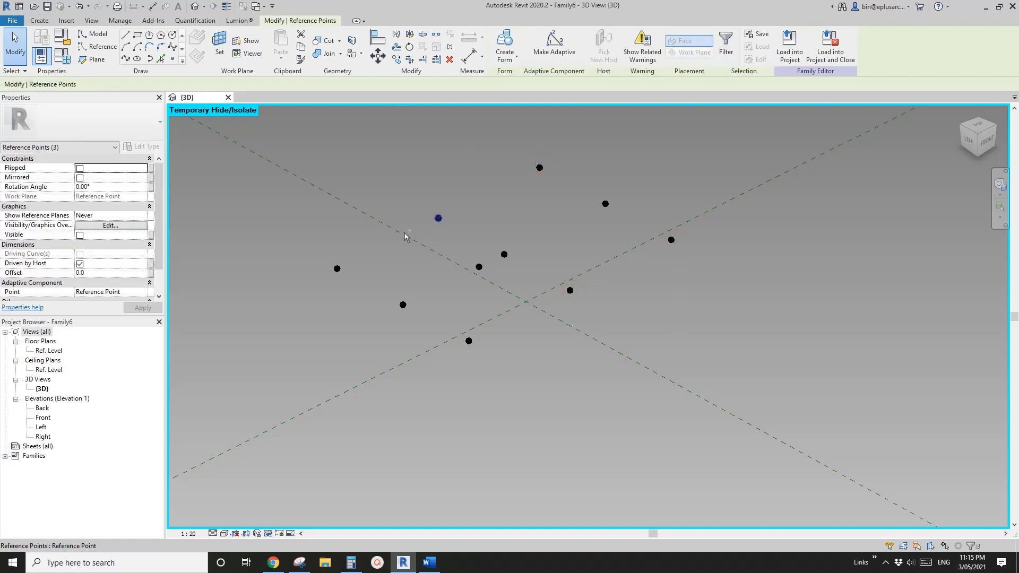
left_click(337, 269, "ctrl")
left_click(337, 269, "ctrl")
left_click(469, 341, "ctrl")
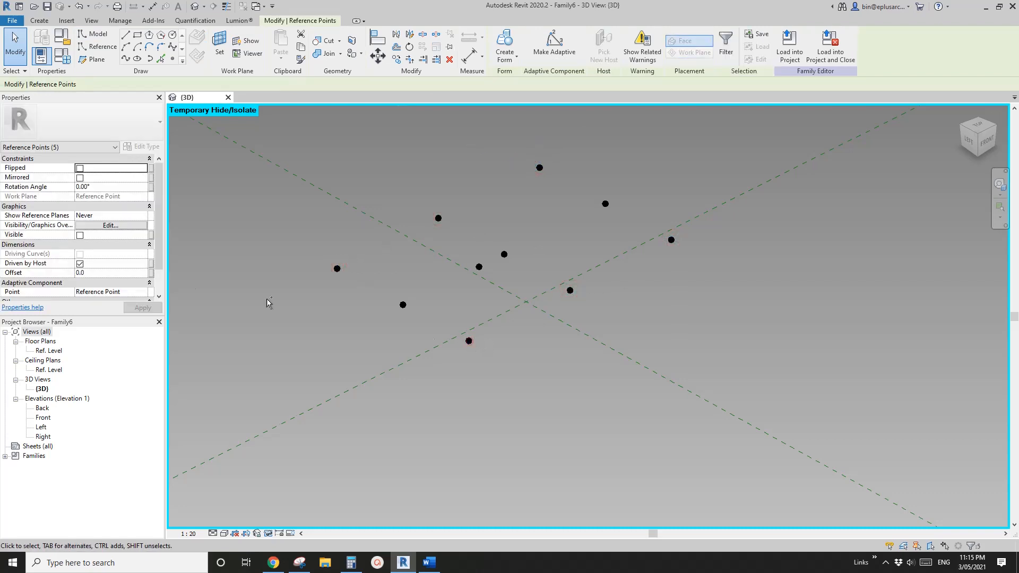
left_click(125, 273)
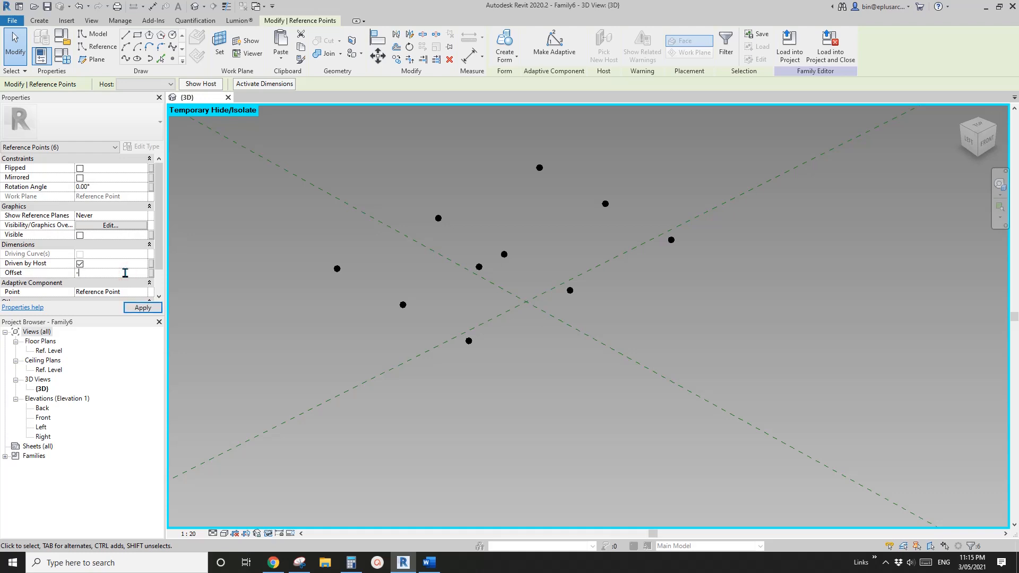
key("Return")
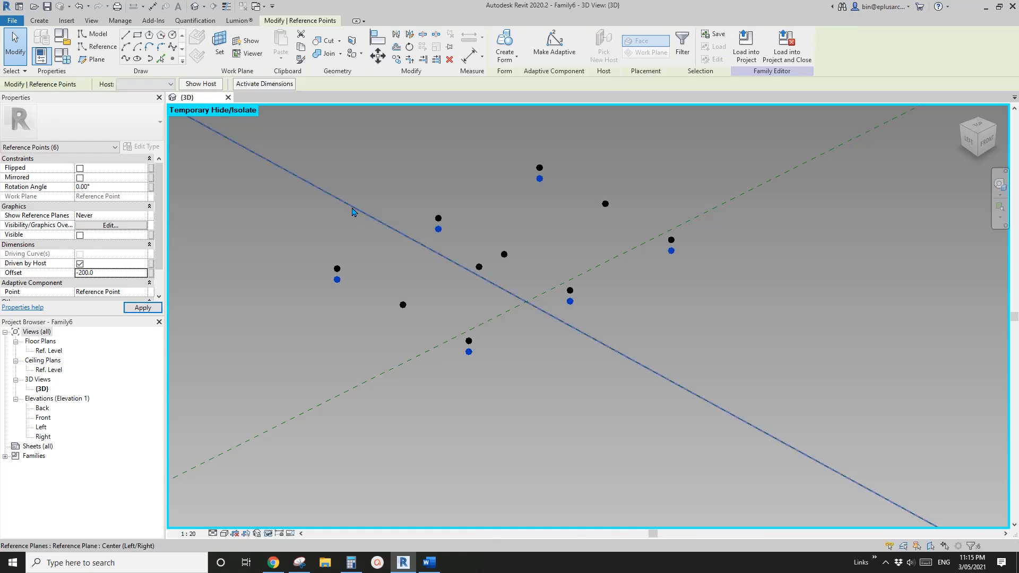
Create an instance length parameter named Drop and associate the six points' offset with it.
left_click(151, 273)
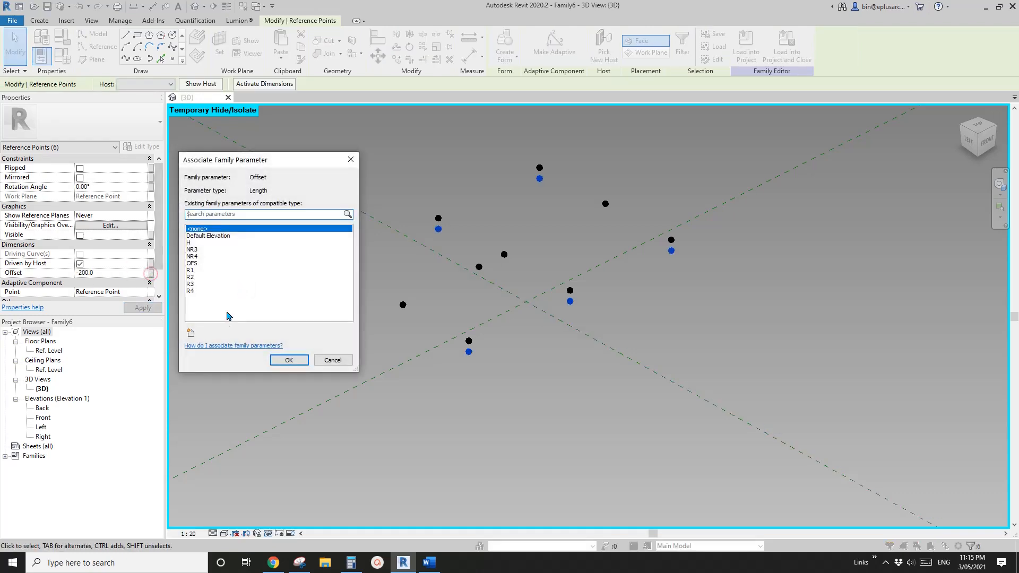
left_click(192, 334)
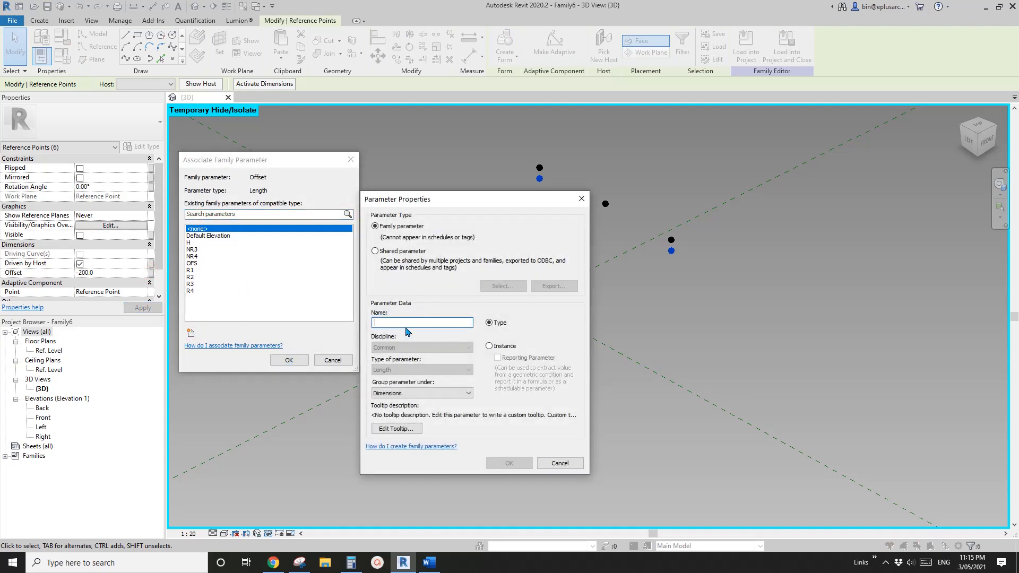
type("Drop")
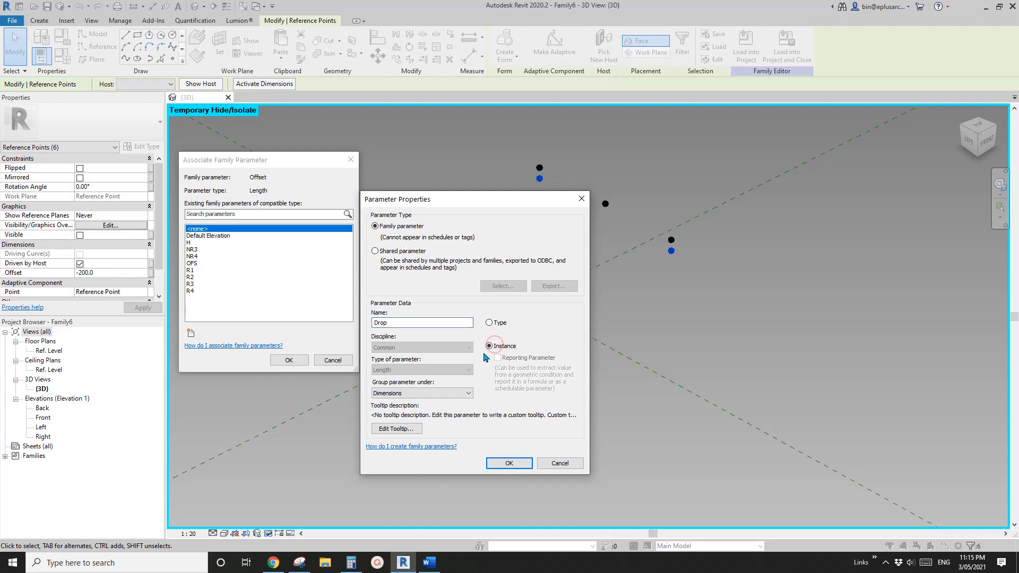
left_click(511, 463)
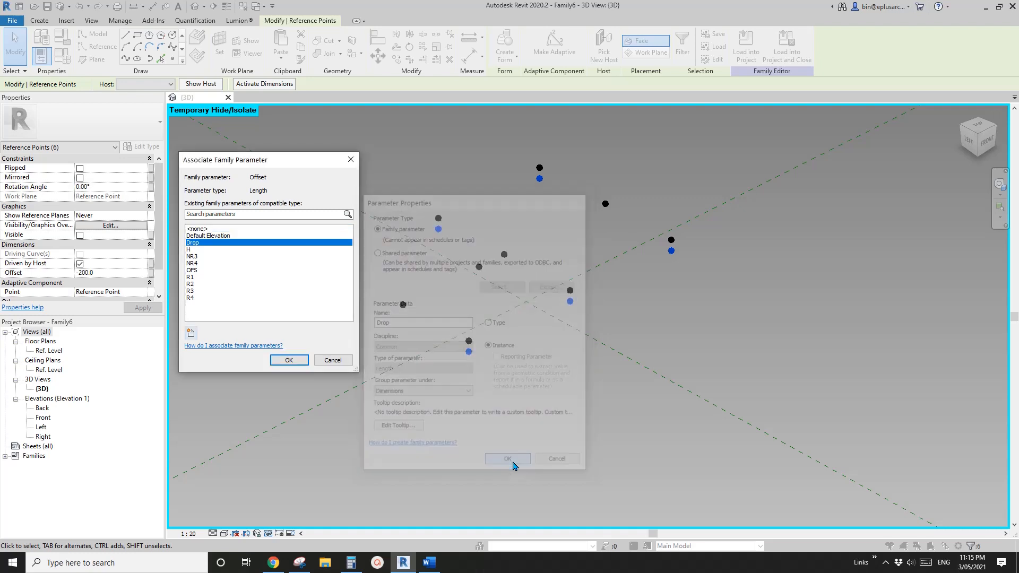
left_click(289, 360)
middle_click_drag(570, 295, 664, 210, "shift")
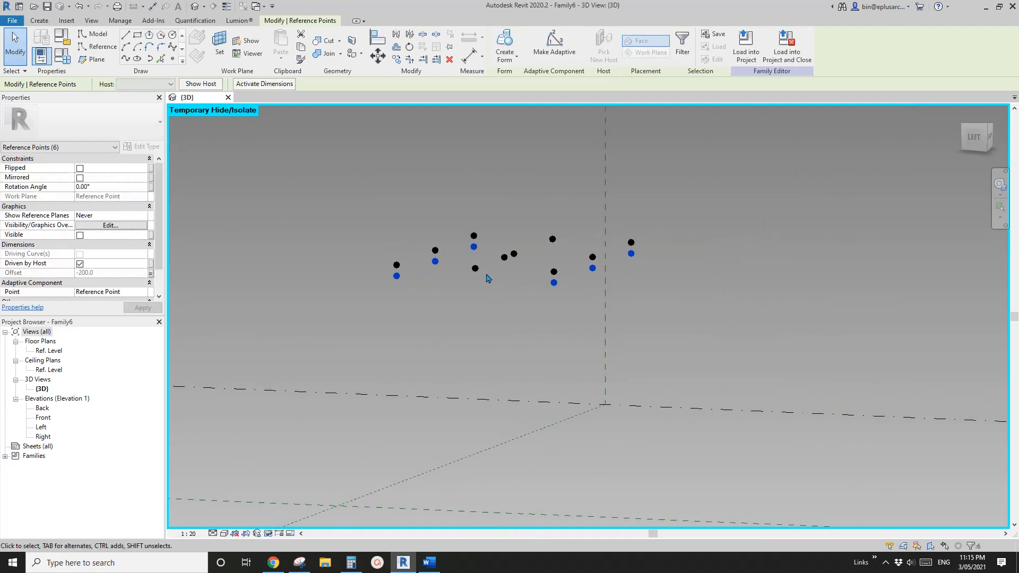
middle_click_drag(484, 277, 400, 282, "shift")
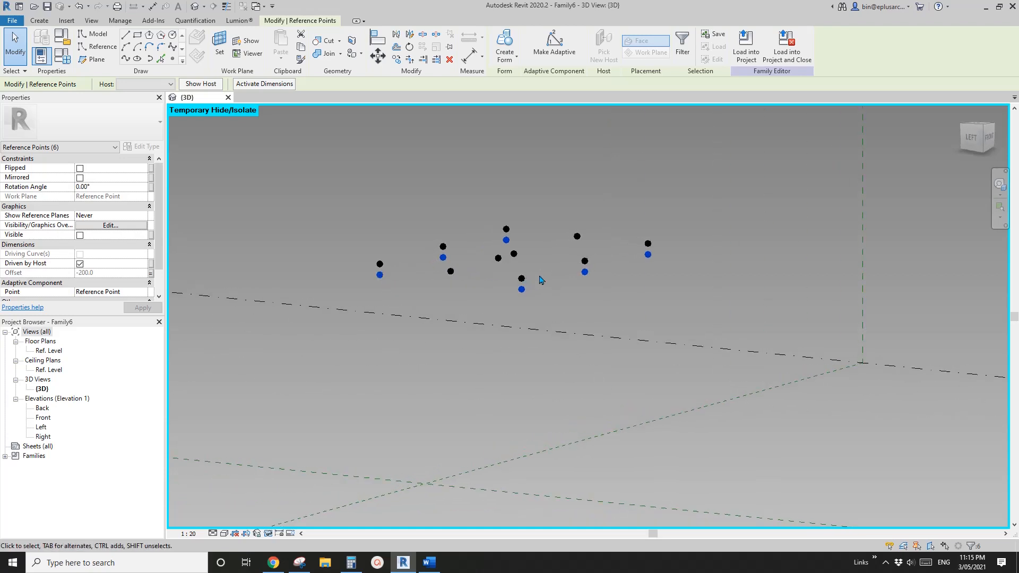
middle_click_drag(412, 279, 428, 324, "shift")
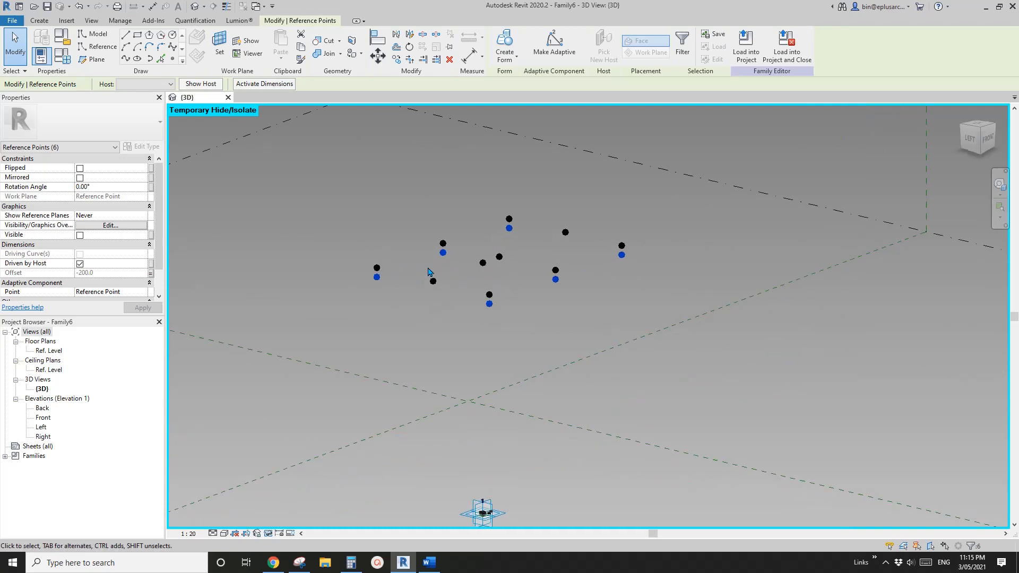
scroll(430, 270, "up", 2)
middle_click_drag(437, 279, 452, 289, "shift")
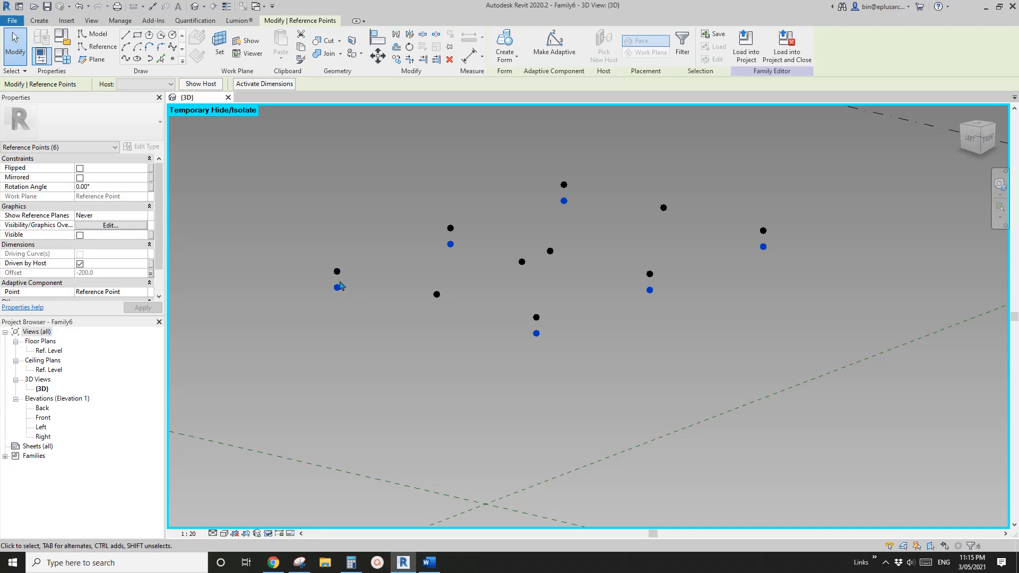
middle_click_drag(432, 295, 467, 288, "shift")
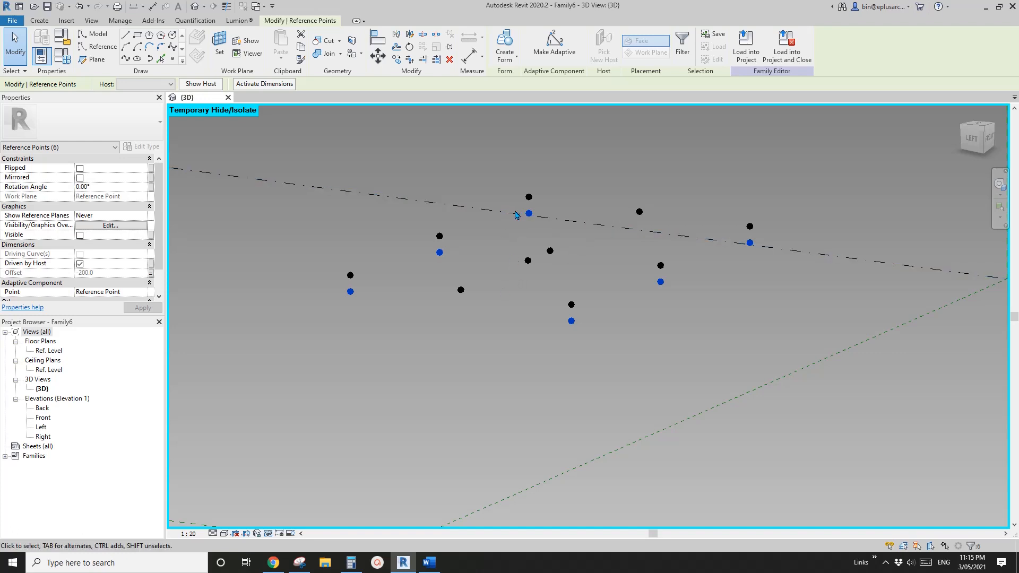
Host a new reference point on the horizontal plane of the lowered near corner point on one side of the outline.
middle_click_drag(516, 212, 516, 217, "shift")
left_click(173, 59)
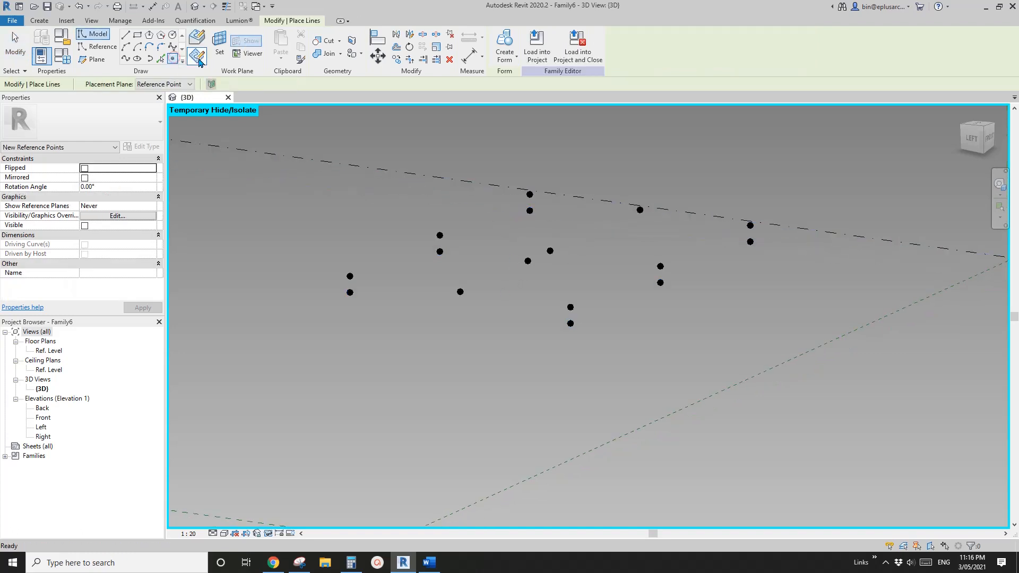
left_click(219, 48)
scroll(330, 263, "up", 2)
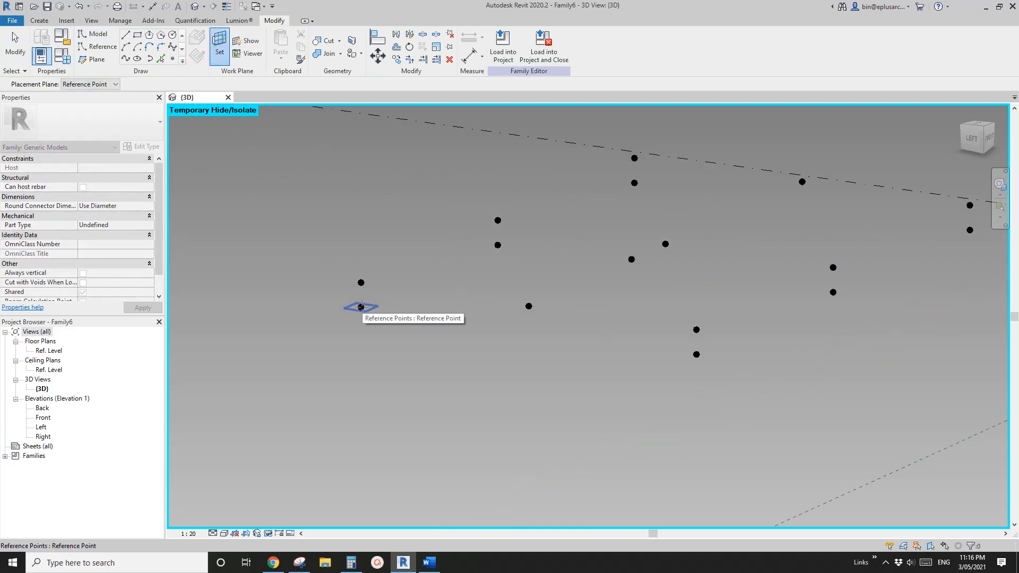
left_click(361, 307)
left_click(361, 307)
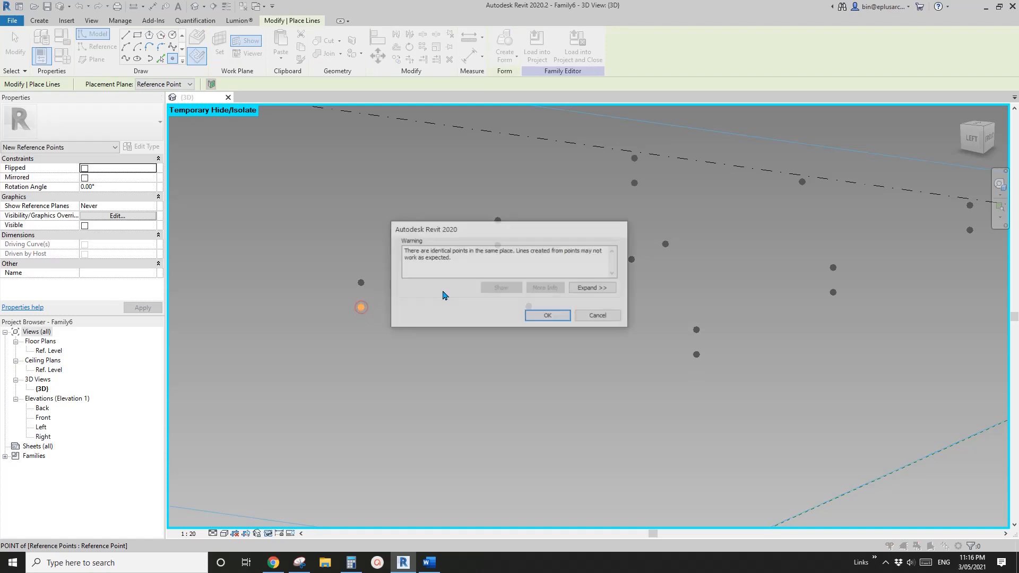
left_click(536, 312)
key("Escape")
key("Escape")
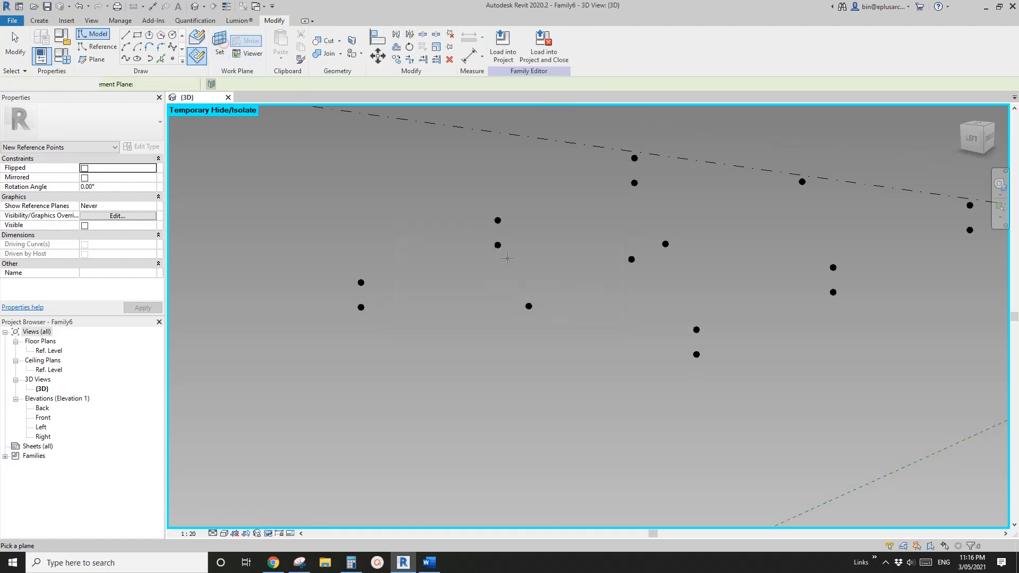
Host a reference point on the horizontal plane of the lowered middle point on the same side of the outline.
left_click(498, 245)
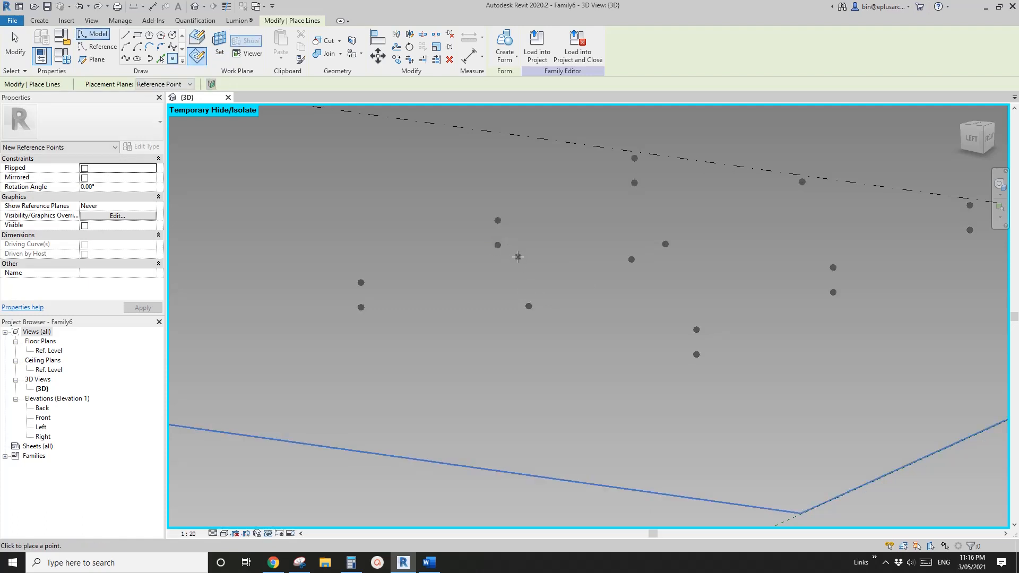
scroll(511, 257, "up", 1)
middle_click_drag(511, 257, 455, 294)
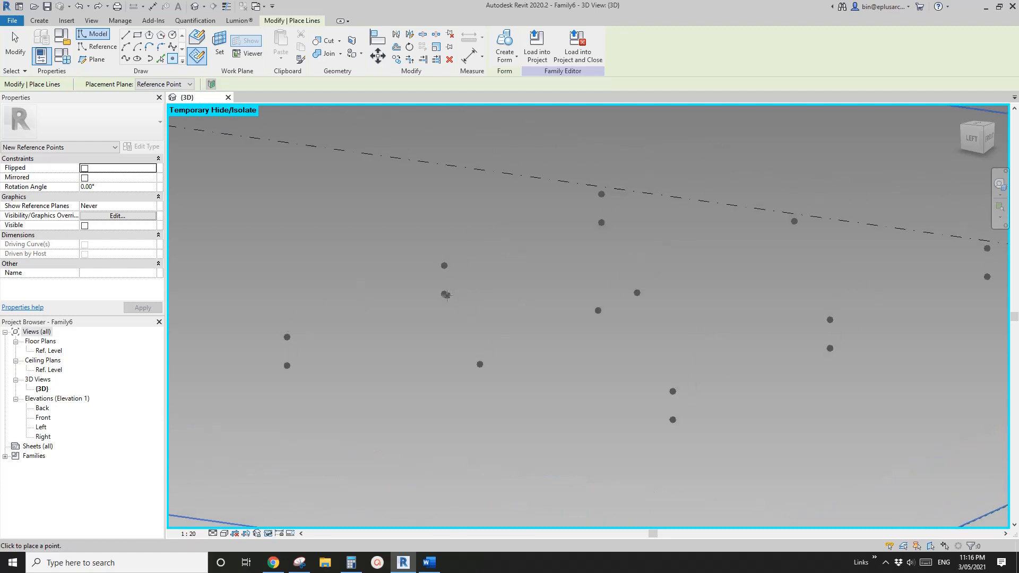
key("Escape")
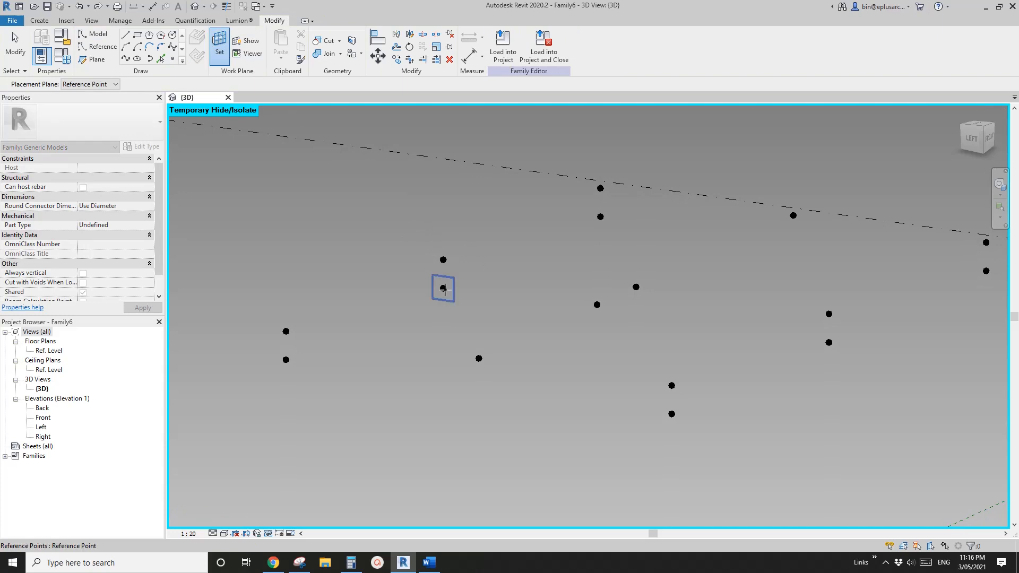
key("Tab")
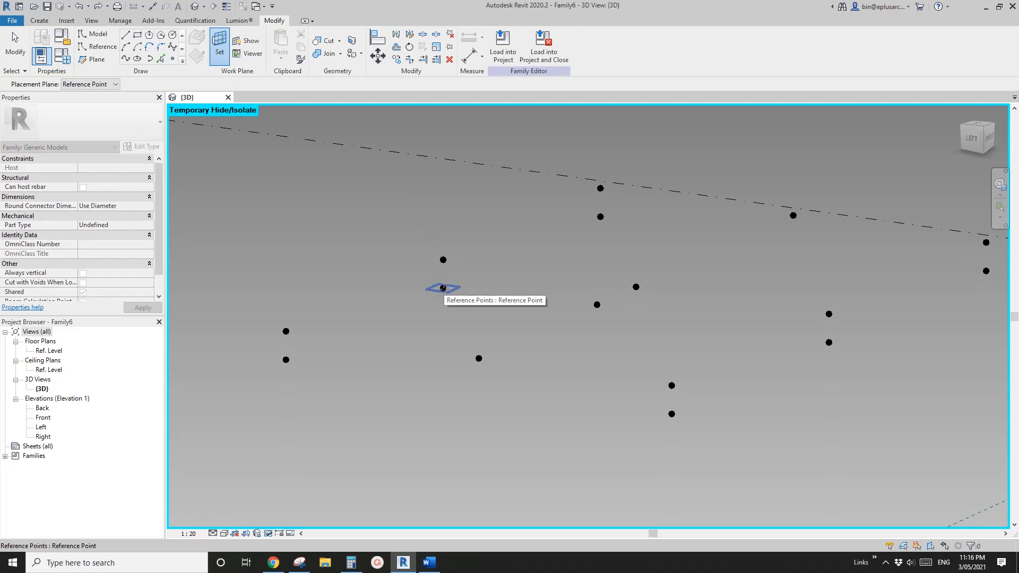
left_click(443, 289)
left_click(443, 289)
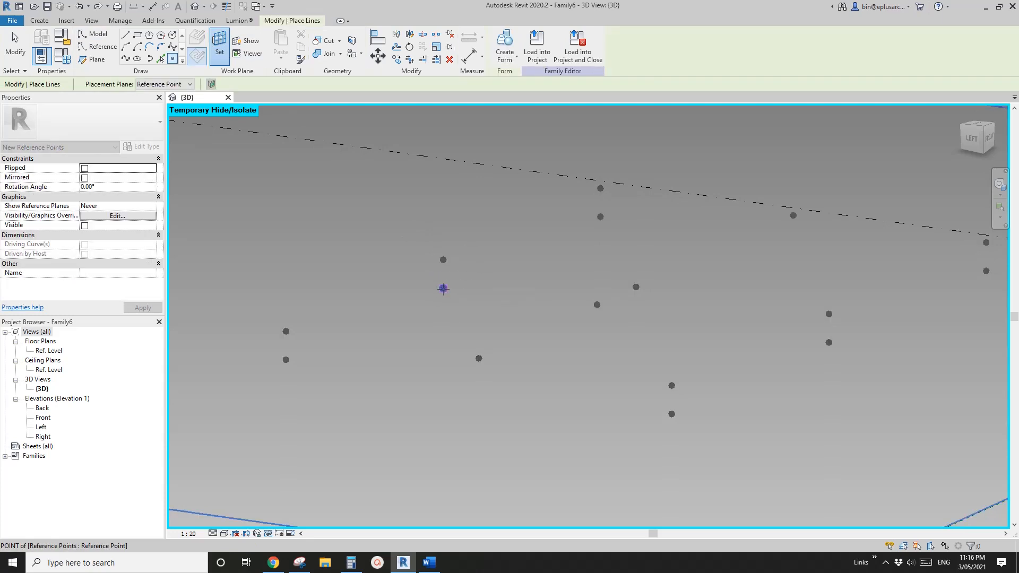
left_click(444, 288)
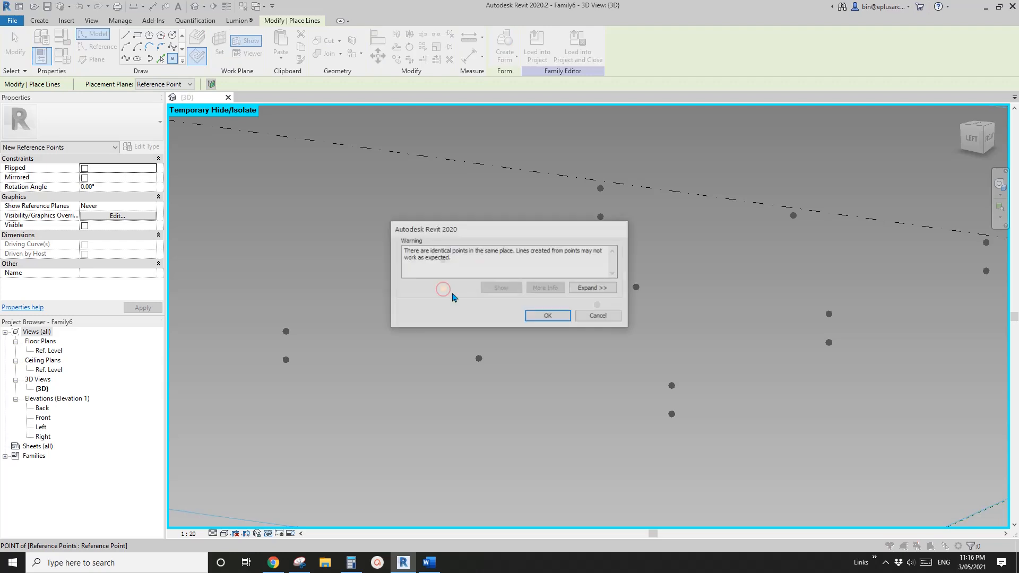
left_click(546, 317)
Host a reference point on the horizontal plane of the lowered far corner point on that same side.
middle_click_drag(579, 250, 390, 172)
left_click(219, 45)
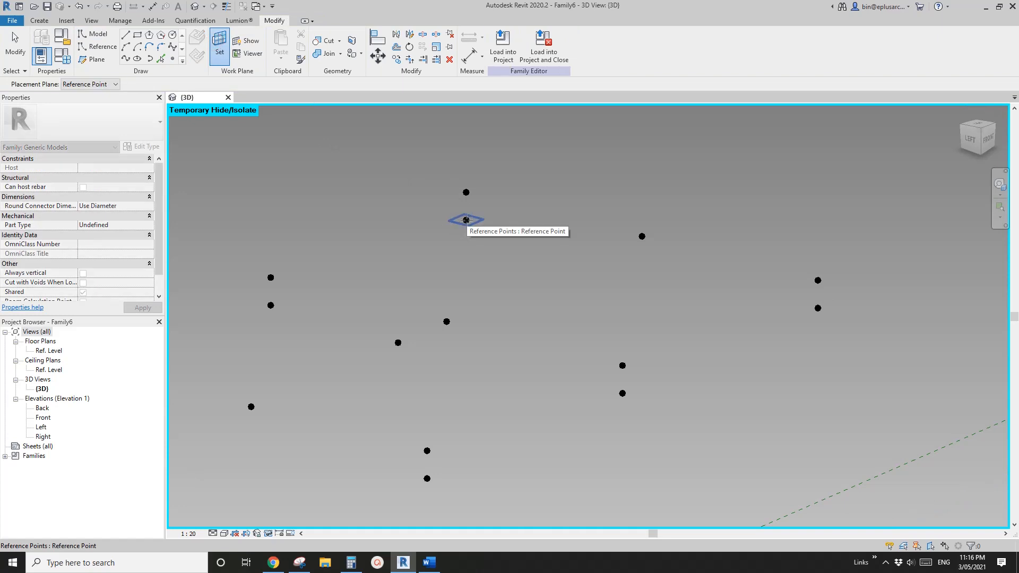
left_click(466, 219)
left_click(467, 219)
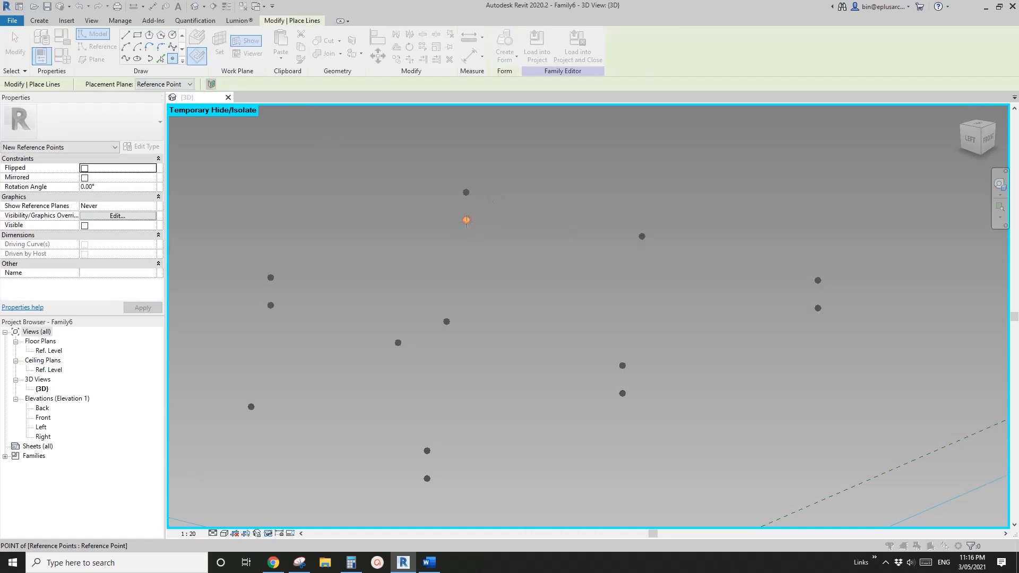
left_click(546, 315)
scroll(360, 222, "down", 3)
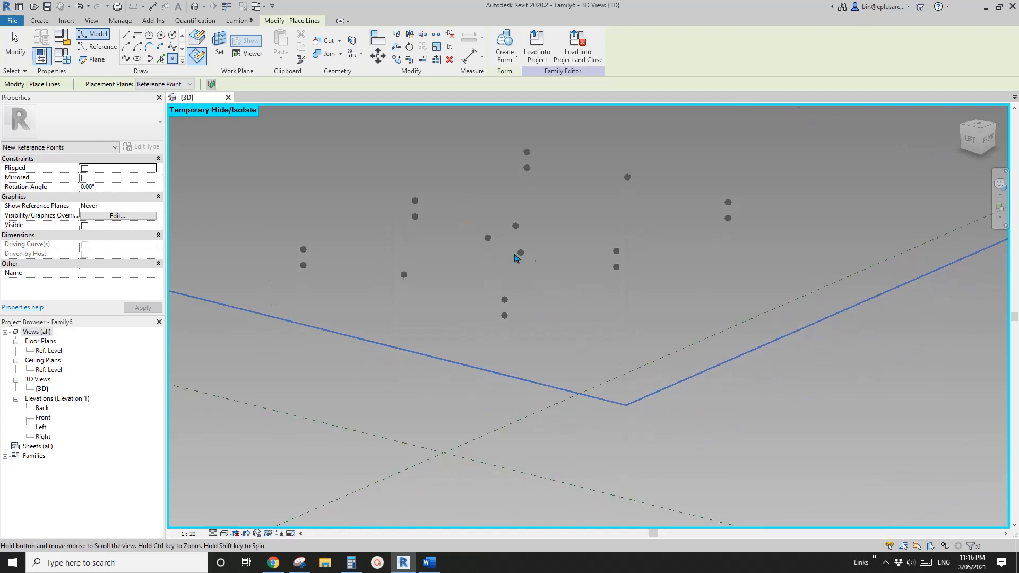
key("Escape")
key("Escape")
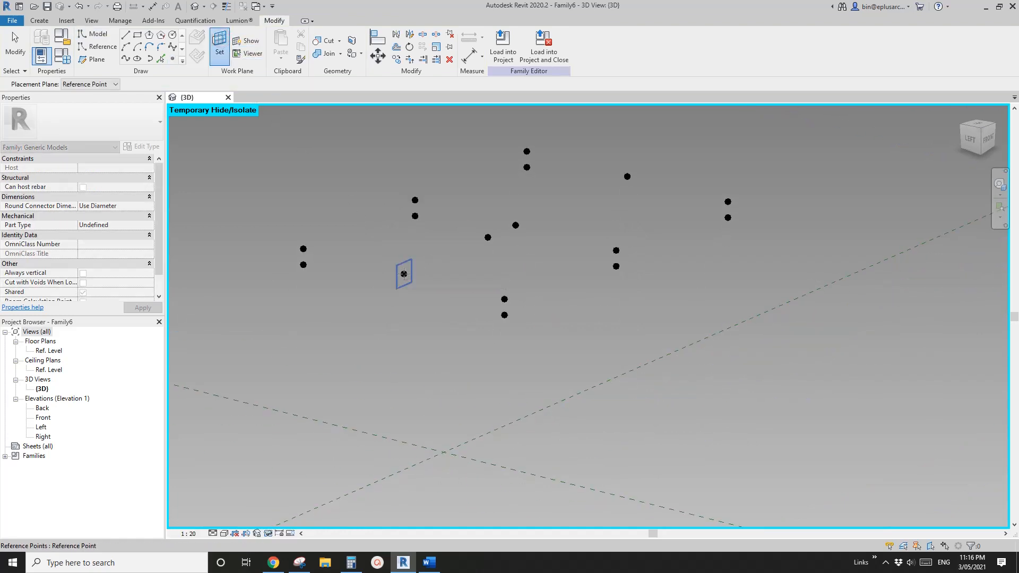
Host a reference point on the horizontal plane of the single end point midway between the two near corner points.
middle_click_drag(404, 275, 517, 231, "shift")
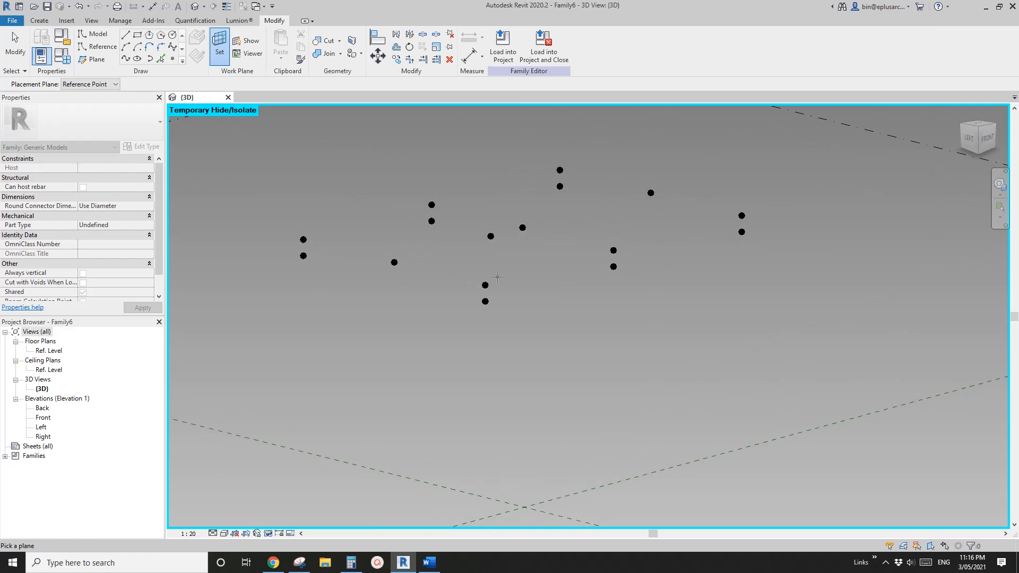
mouse_move(431, 295)
middle_mouse_down("shift")
mouse_move(426, 328)
mouse_move(419, 317)
middle_mouse_up("shift")
scroll(390, 290, "up", 2)
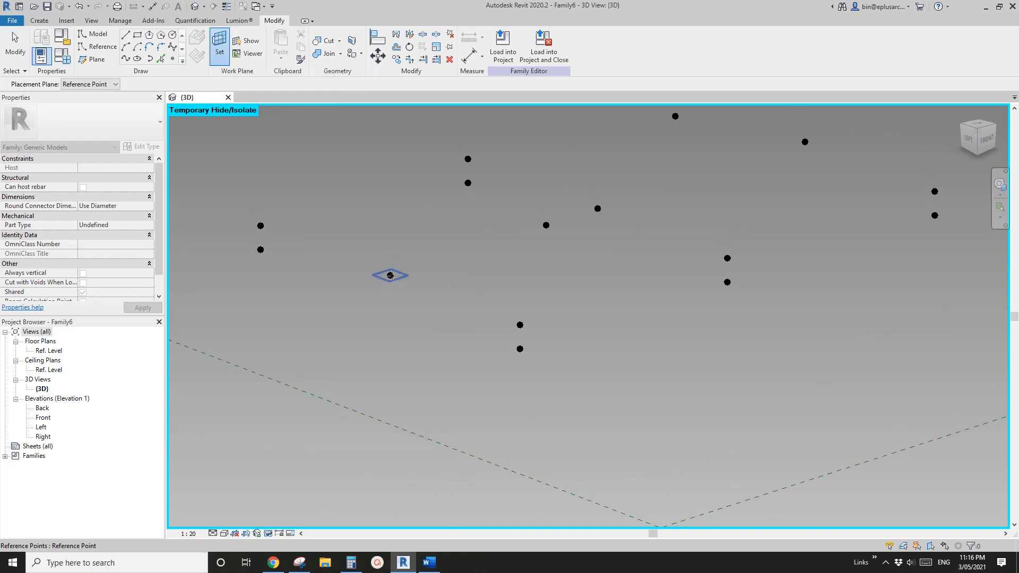
left_click(390, 275)
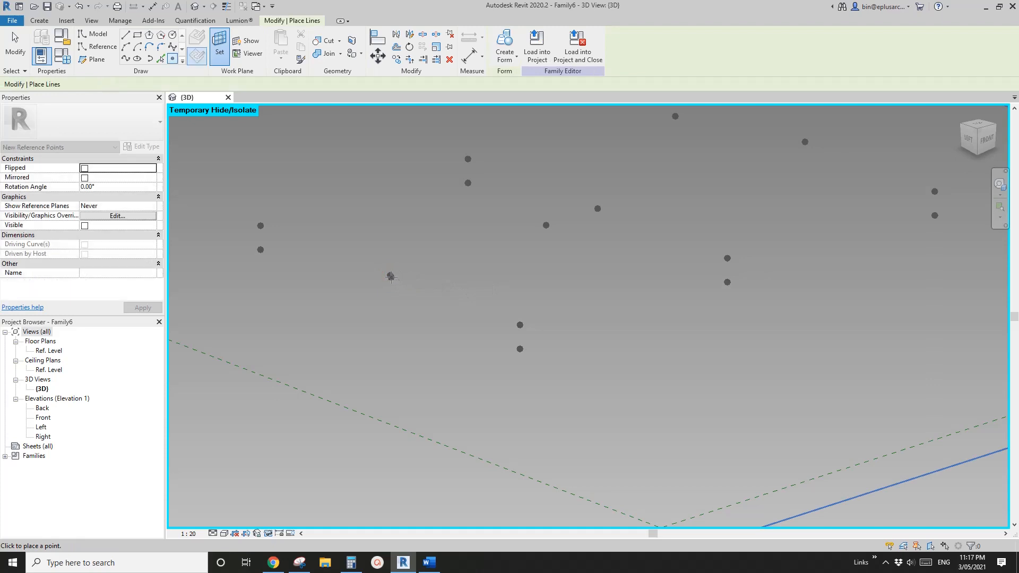
left_click(391, 276)
left_click(536, 316)
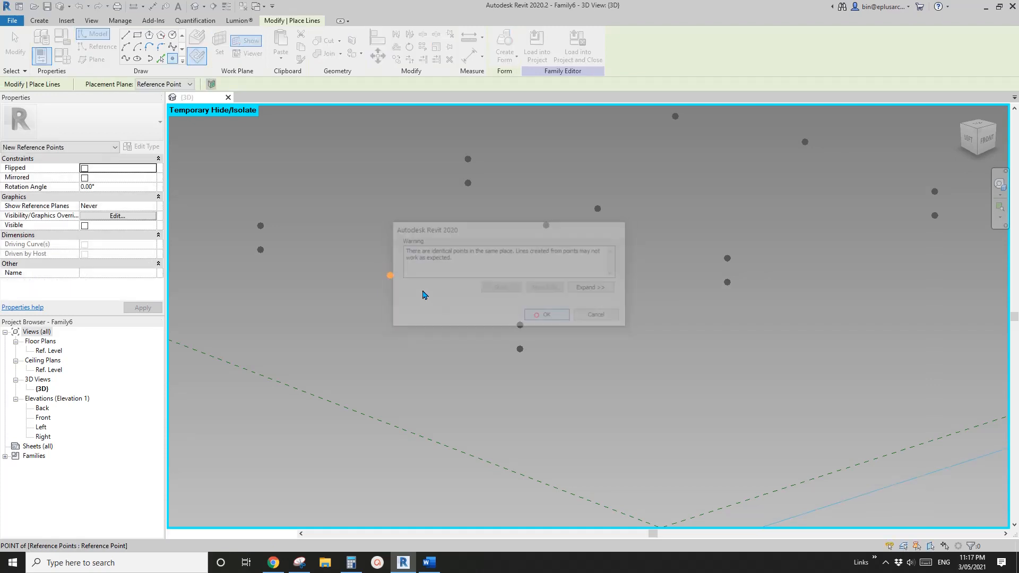
key("Escape")
Associate the offset of the reference point newly hosted at the near end point with the Drop parameter.
left_click(391, 276)
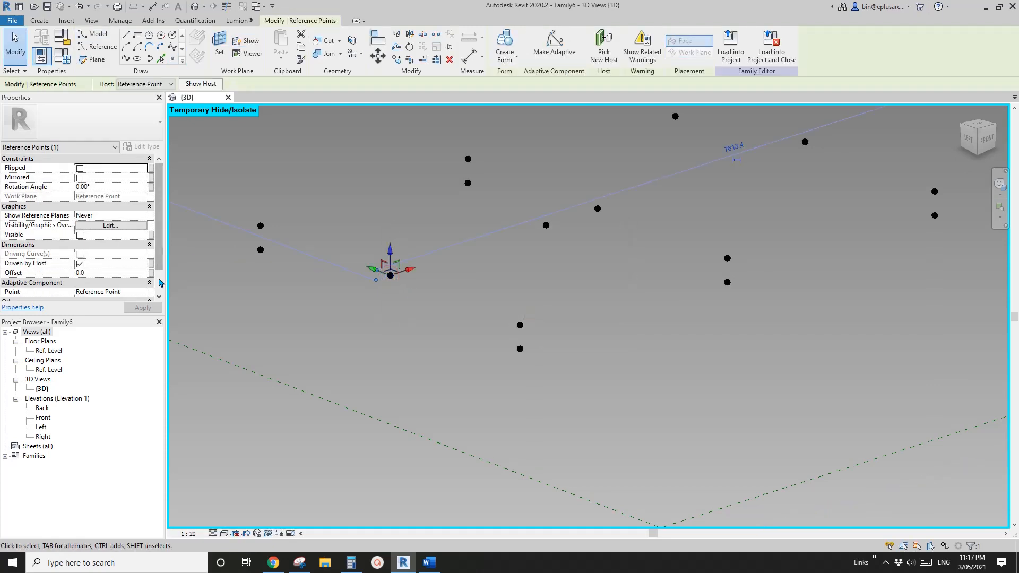
left_click(151, 273)
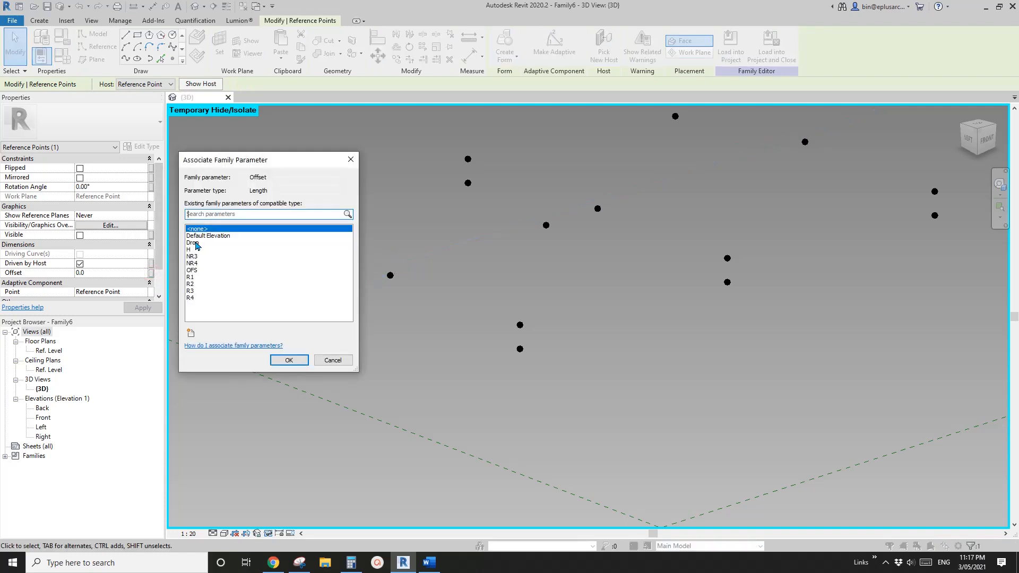
left_click(192, 243)
left_click(295, 361)
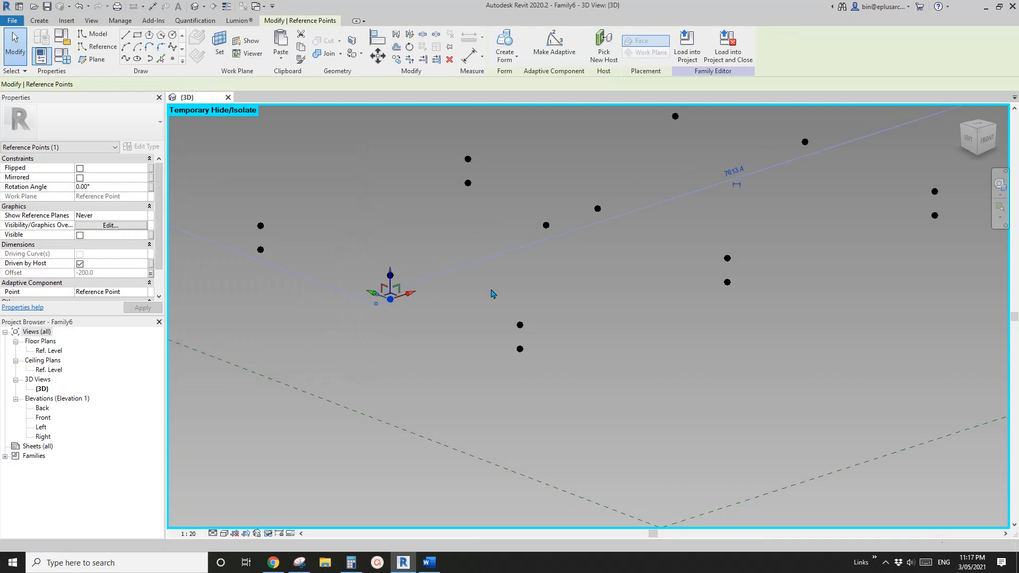
Host a reference point on the horizontal plane of the single end point at the opposite end of the outline.
middle_click_drag(491, 295, 399, 353)
left_click(173, 59)
left_click(216, 50)
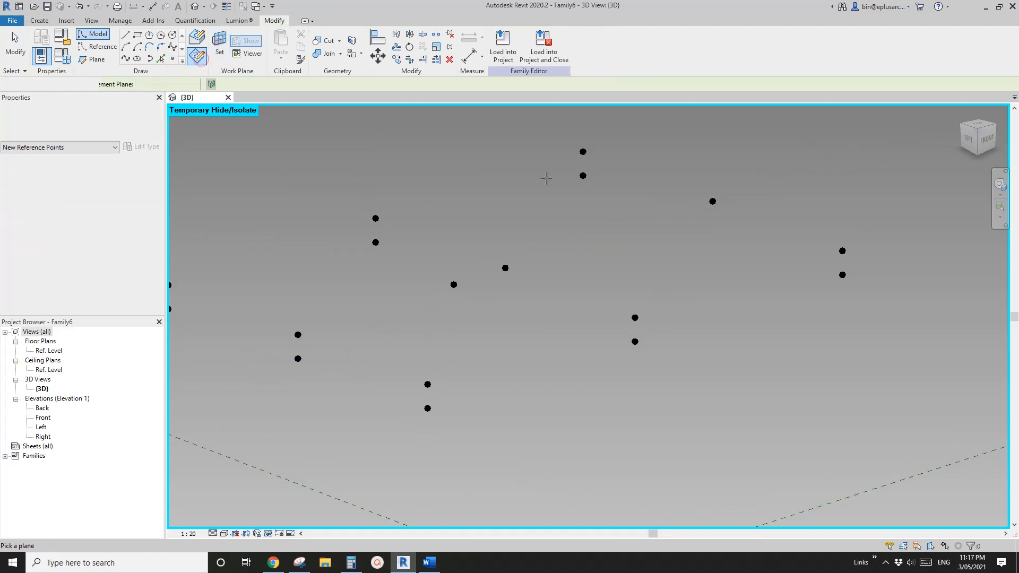
left_click(709, 202)
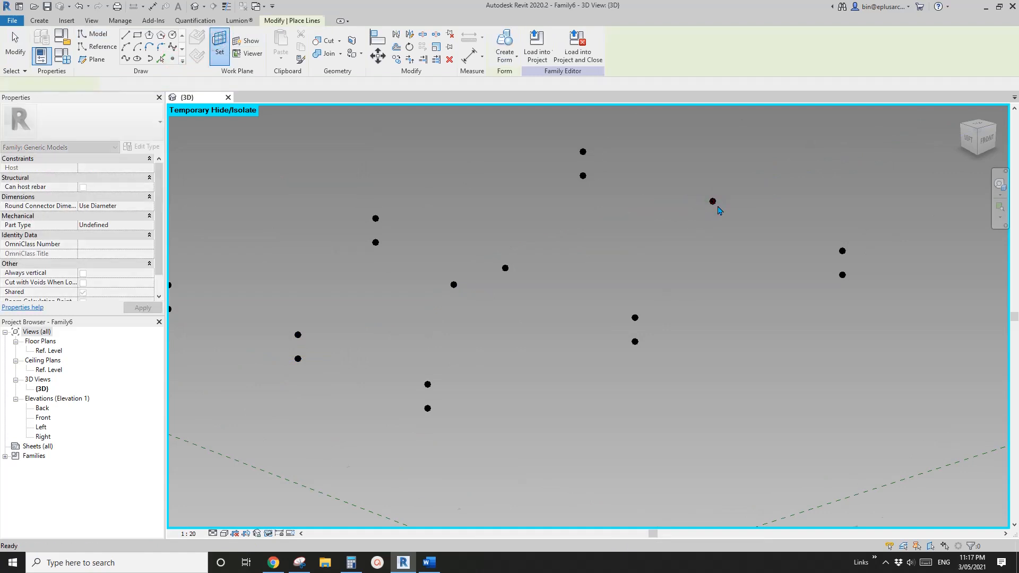
Place a reference point on the horizontal plane of the back edge's middle point and associate its Offset with the Drop parameter.
left_click(713, 202)
left_click(548, 317)
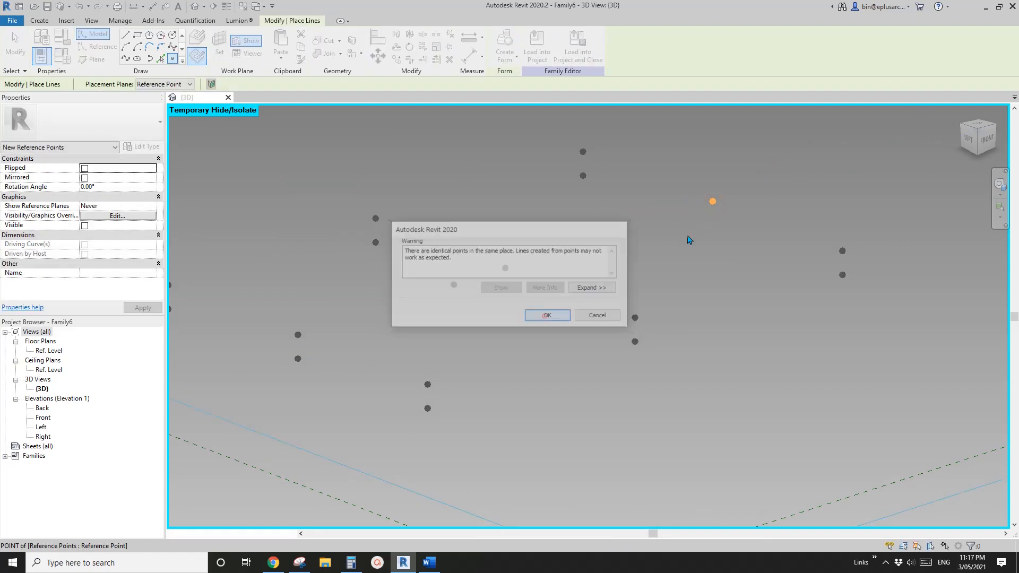
key("Escape")
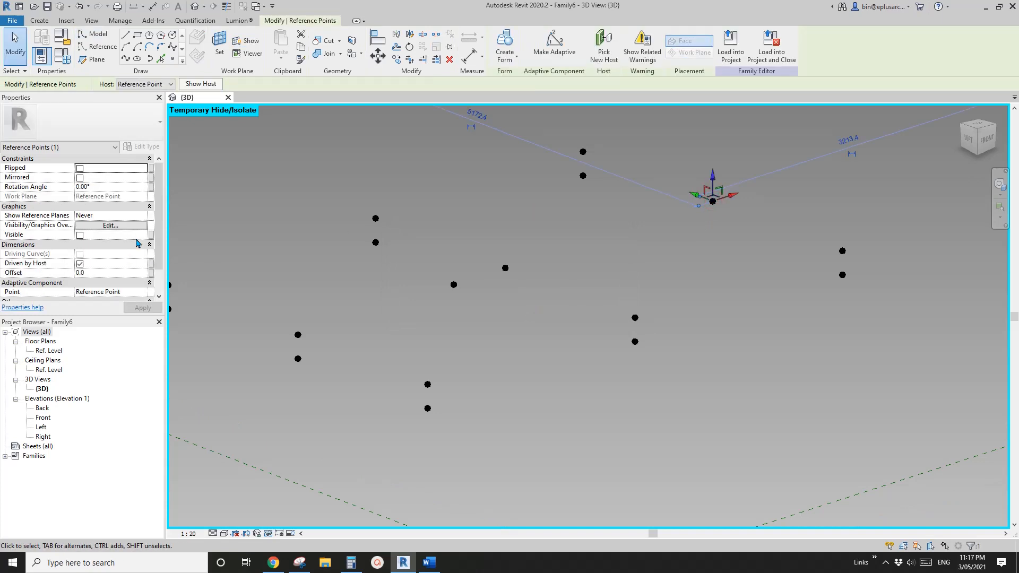
left_click(152, 275)
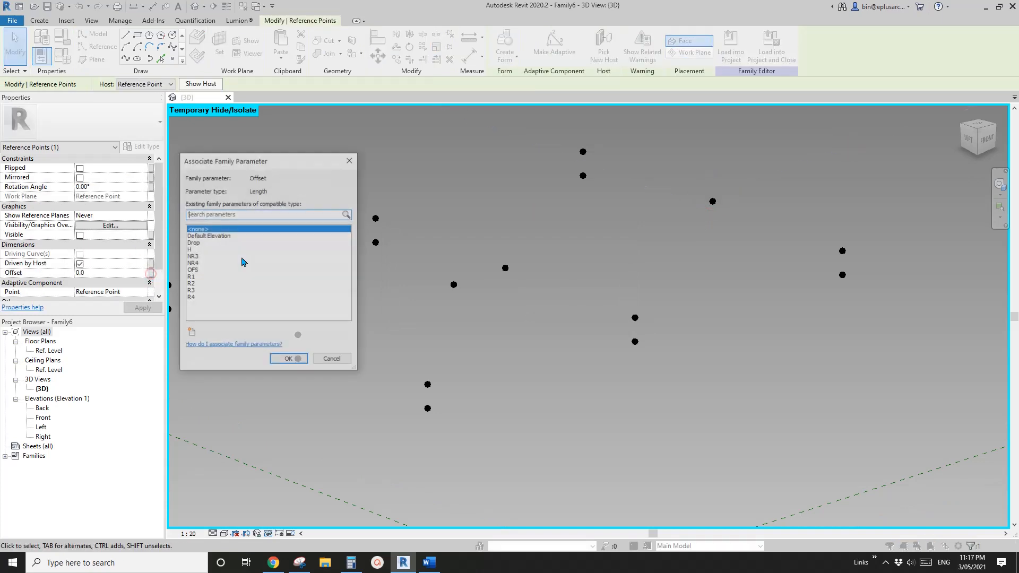
left_click(199, 243)
left_click(288, 361)
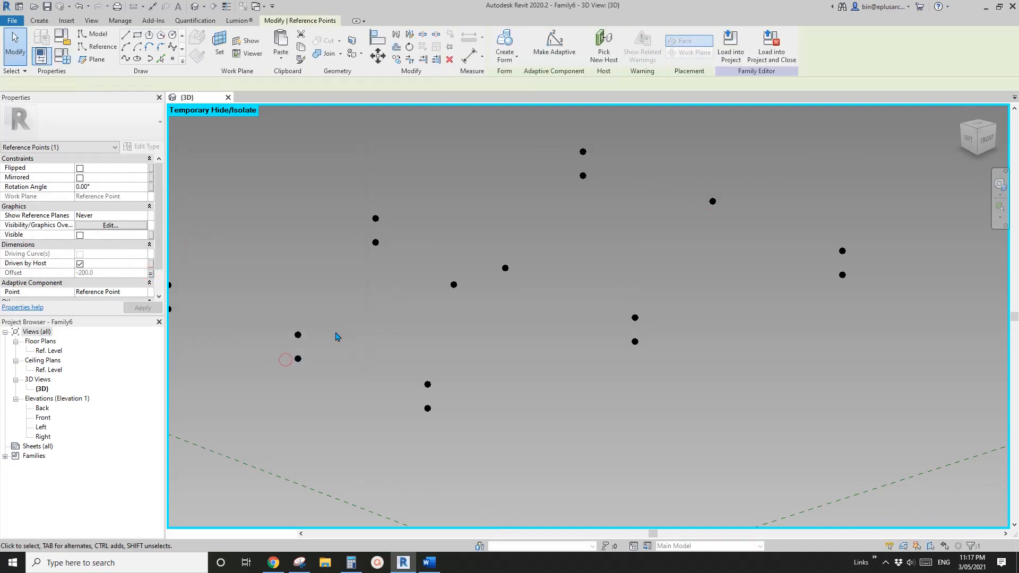
Host a new reference point on the horizontal plane of the lower point in the middle of the grid's left edge.
left_click(172, 59)
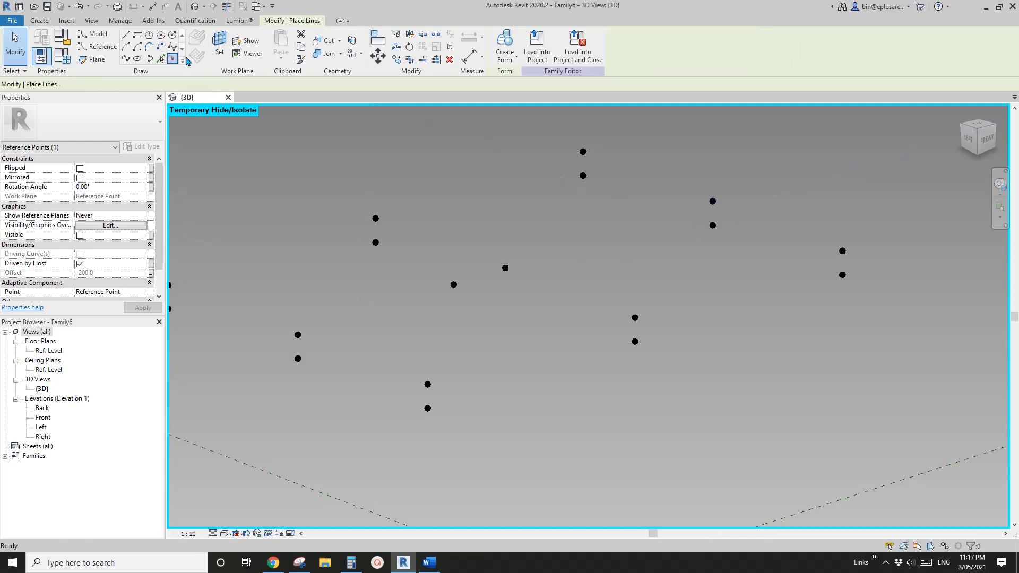
left_click(196, 56)
left_click(222, 46)
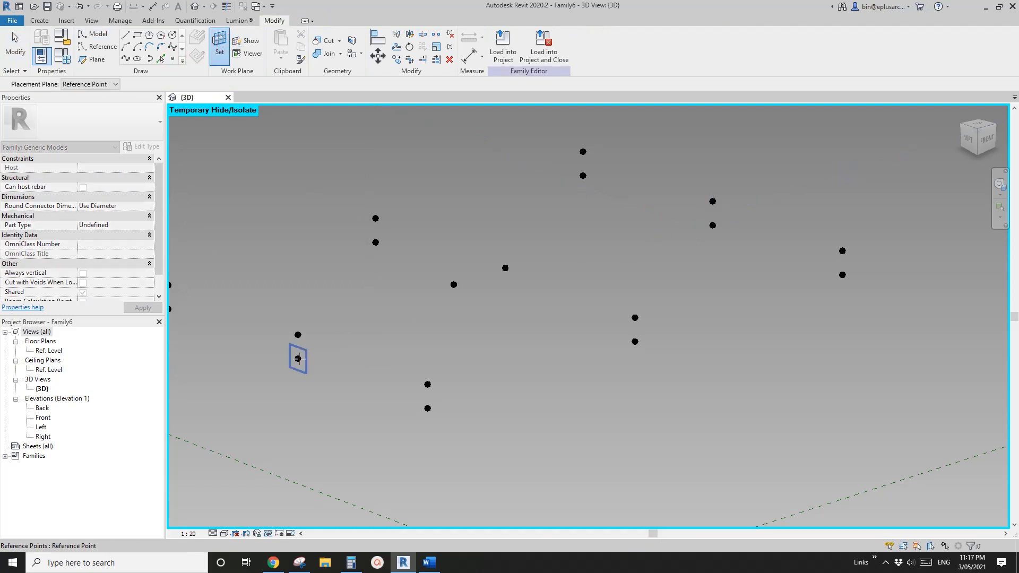
left_click(298, 359)
left_click(297, 359)
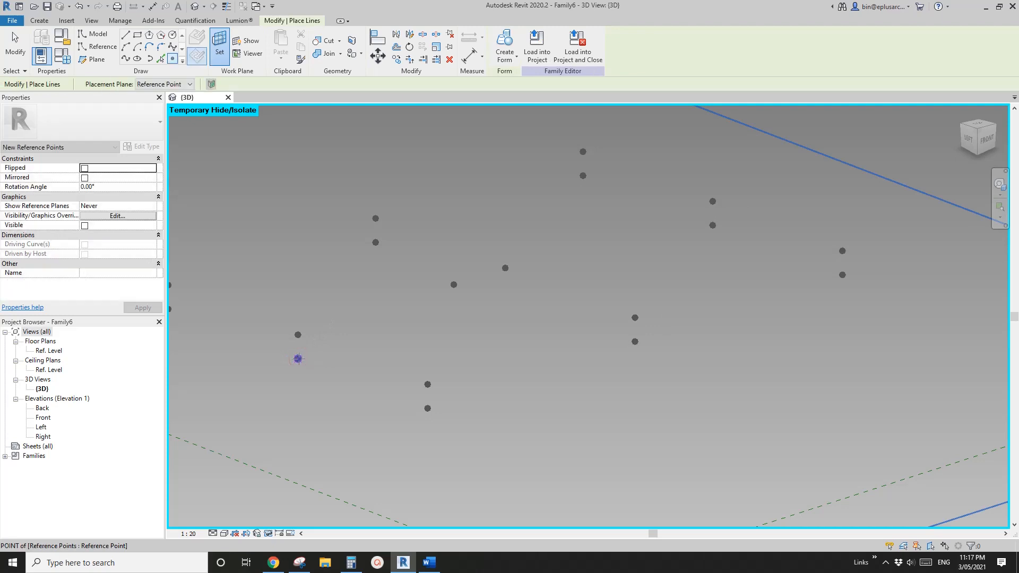
left_click(546, 315)
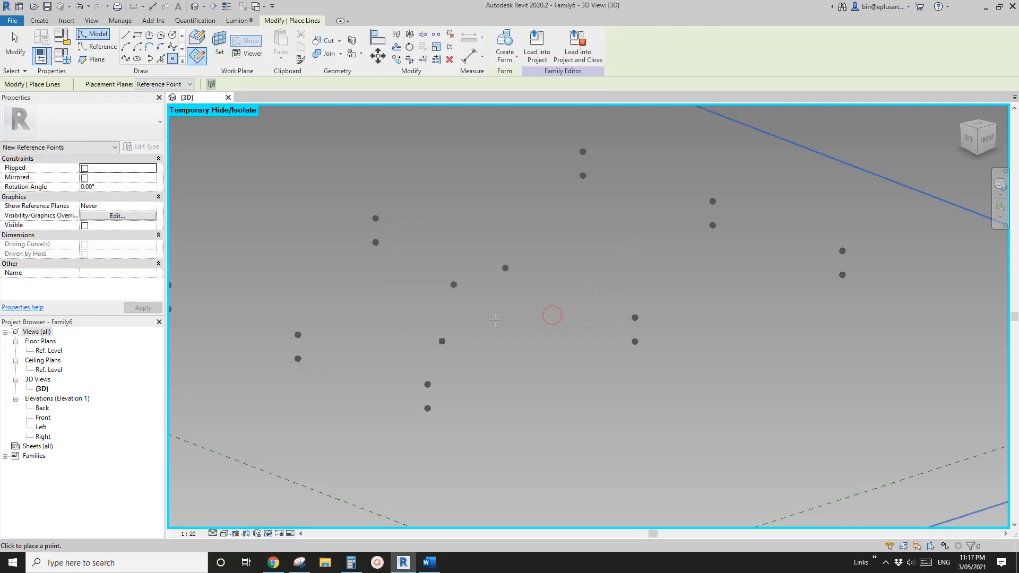
Host a new reference point on the horizontal plane of the lower point in the middle of the back edge.
middle_click_drag(359, 339, 376, 346)
middle_click_drag(505, 284, 442, 289)
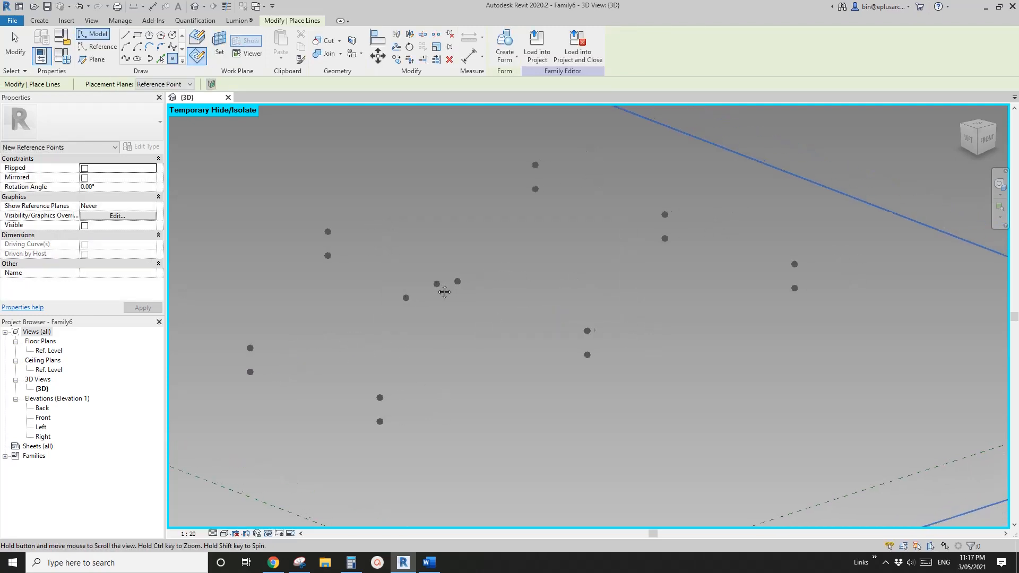
left_click(219, 42)
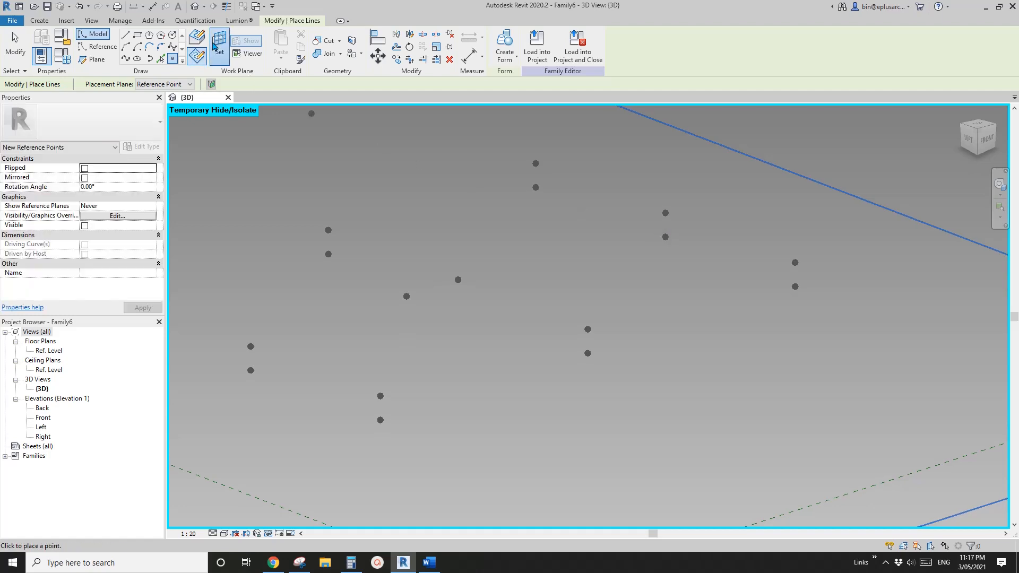
left_click(665, 237)
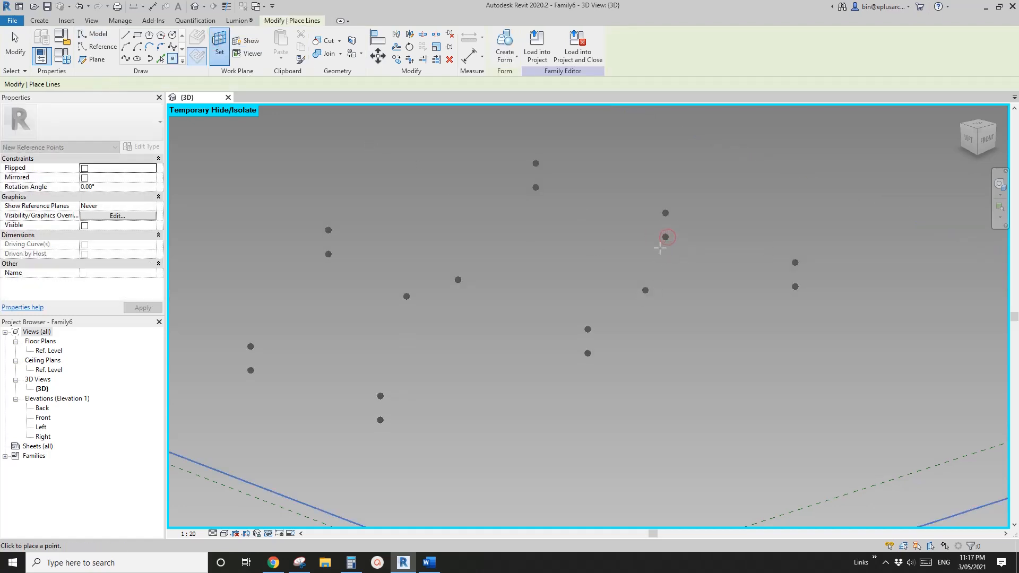
left_click(665, 237)
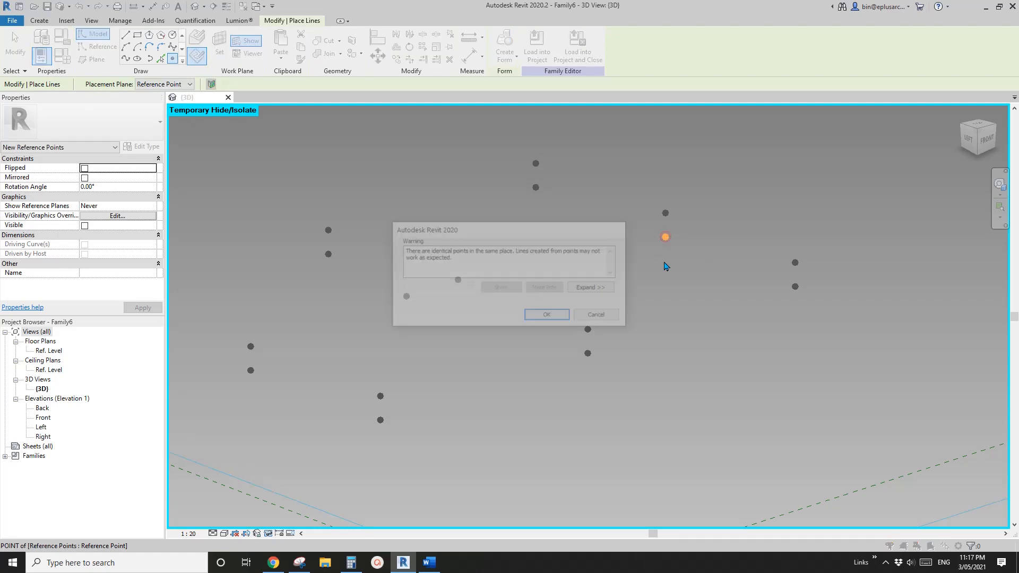
left_click(554, 316)
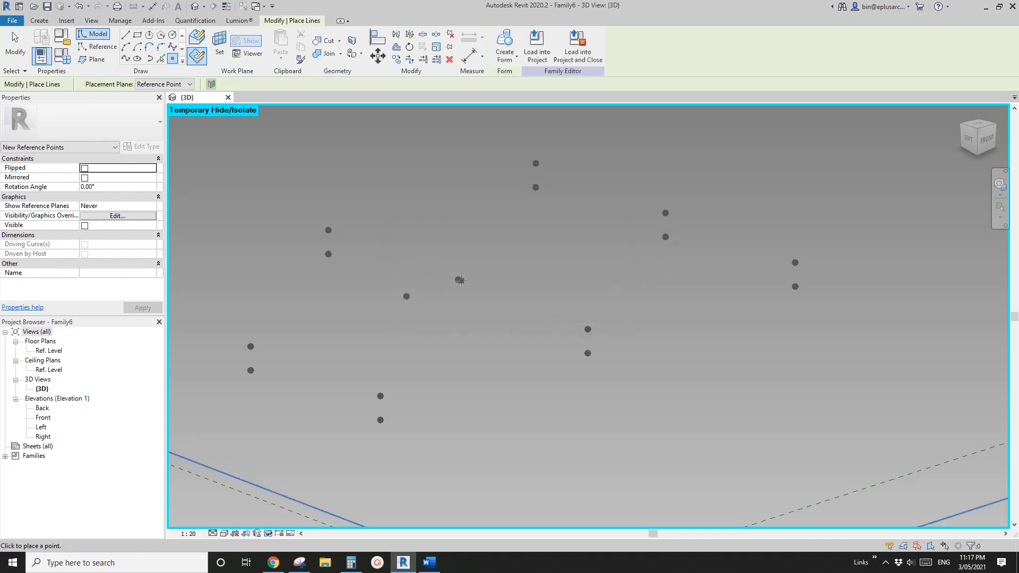
Host a new reference point on the horizontal plane of the single point at the centre of the grid.
left_click(220, 51)
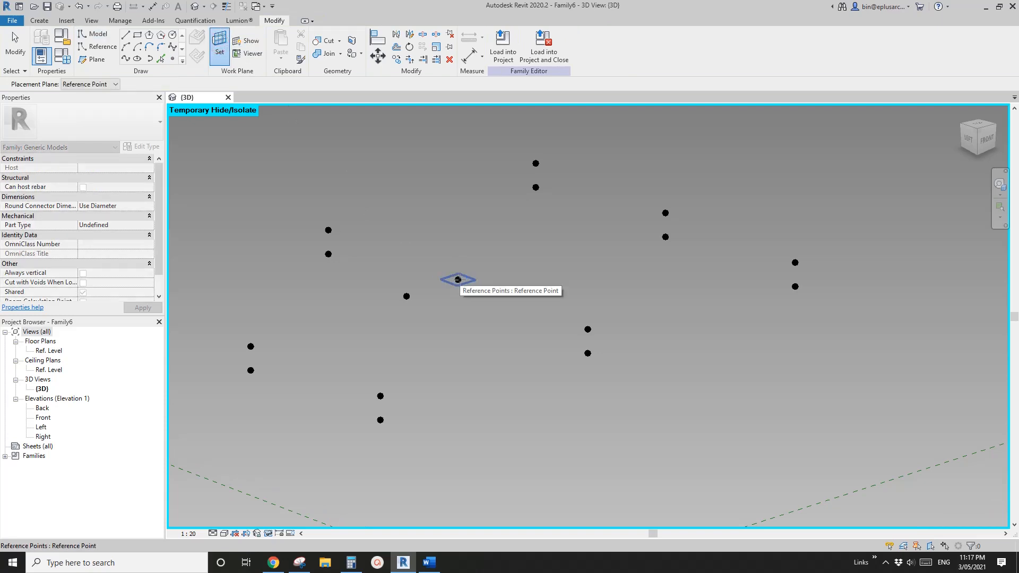
left_click(458, 280)
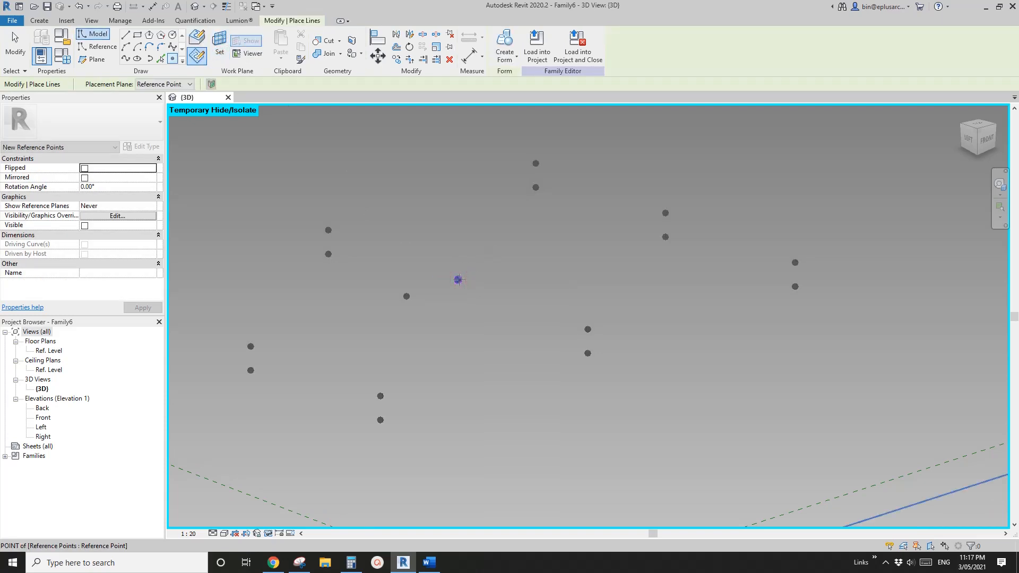
left_click(458, 280)
left_click(549, 315)
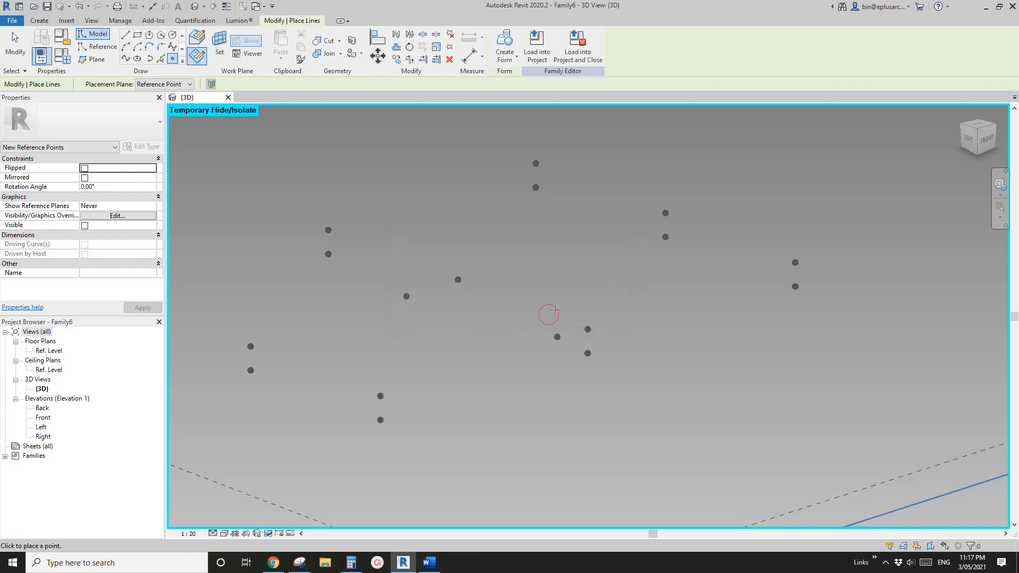
Host a new reference point on the horizontal plane of the lower point at the grid's front corner.
middle_click_drag(472, 295, 521, 274, "shift")
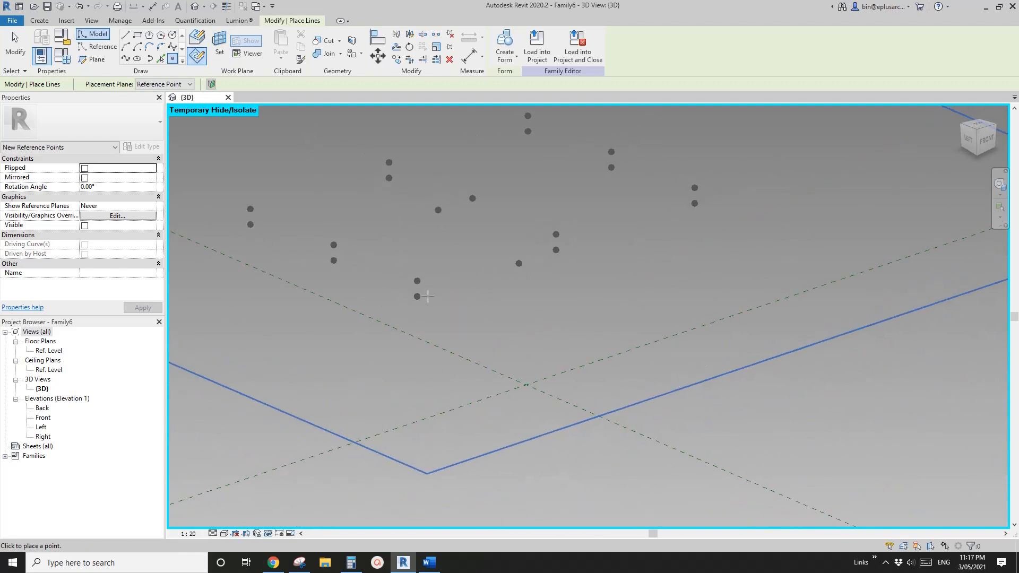
left_click(218, 39)
left_click(416, 296)
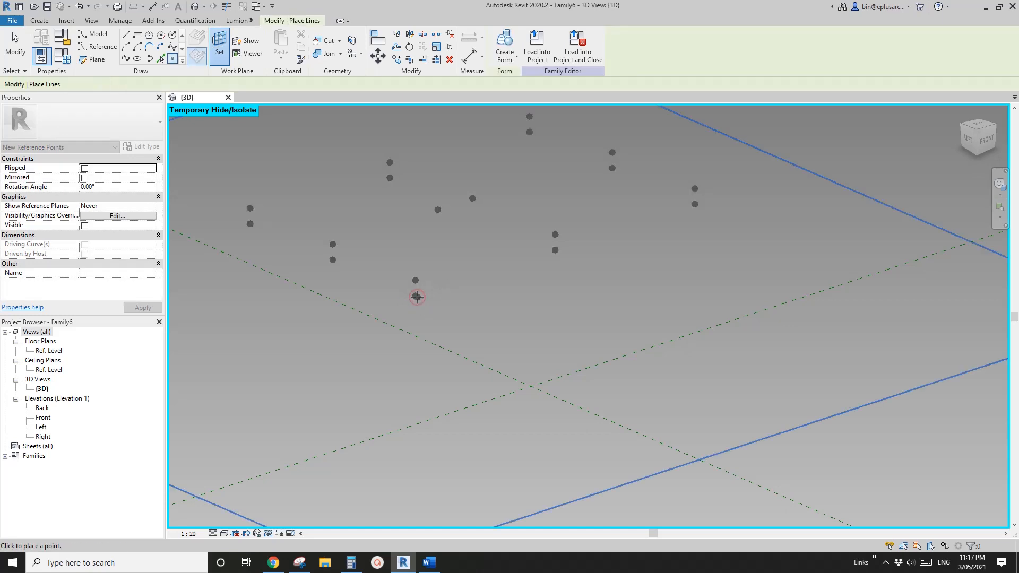
left_click(417, 296)
left_click(547, 316)
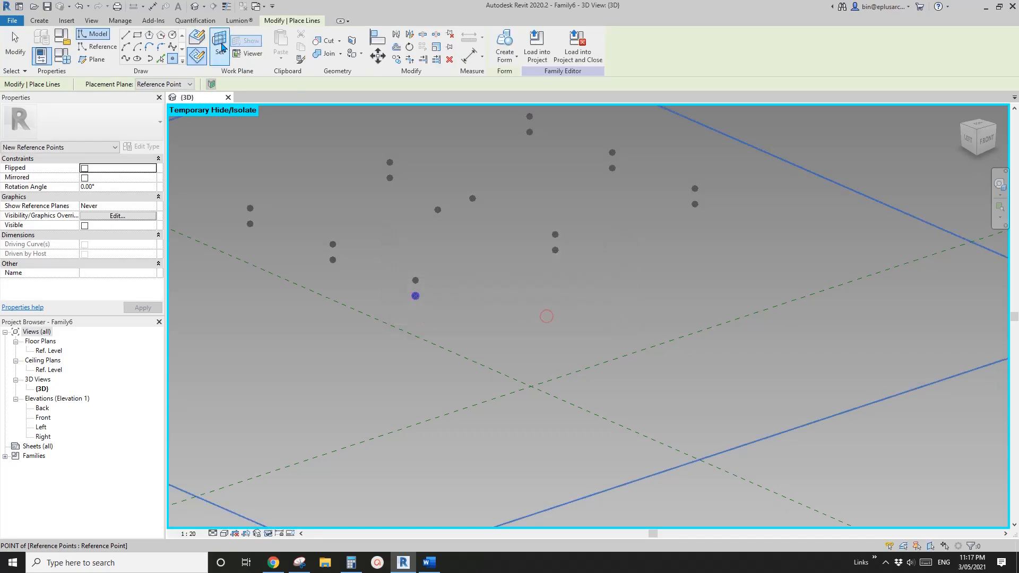
key("Escape")
left_click(555, 250)
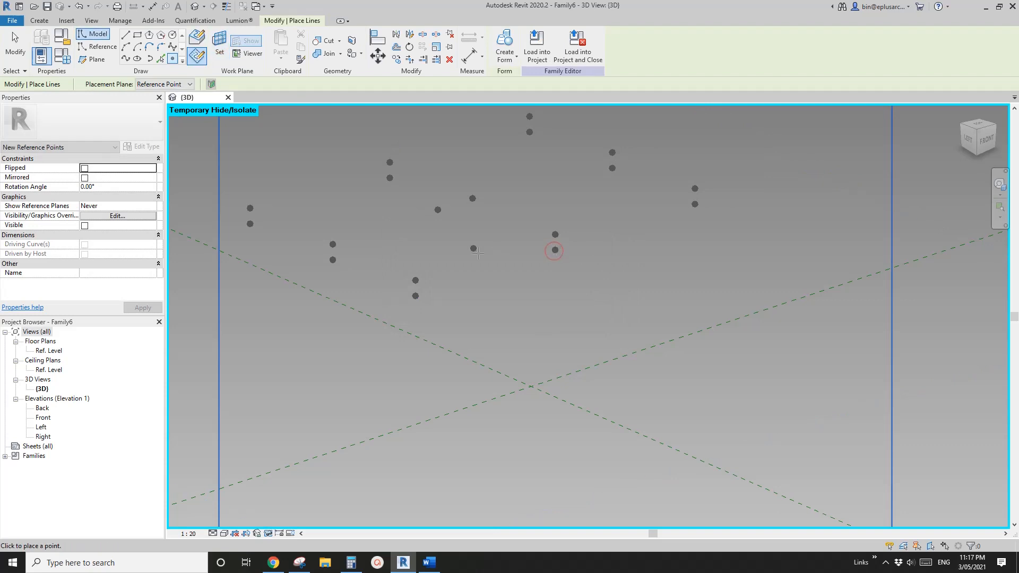
key("Escape")
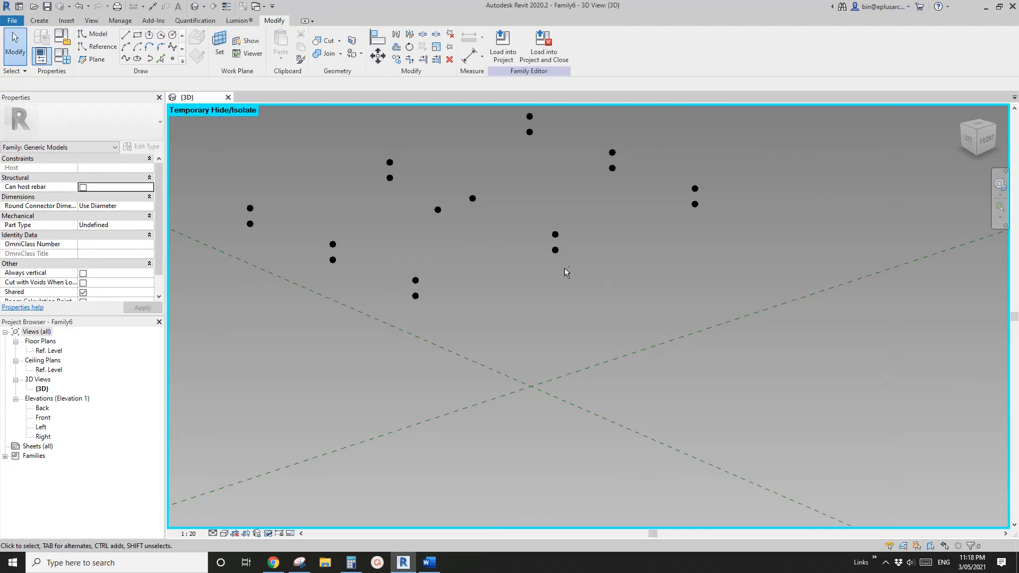
left_click(416, 296)
left_click_drag(419, 273, 431, 269)
key("ctrl+z")
Host a new reference point on the horizontal plane of the lower point in the middle of the front right edge.
middle_click_drag(553, 272, 511, 301)
scroll(503, 278, "up", 1)
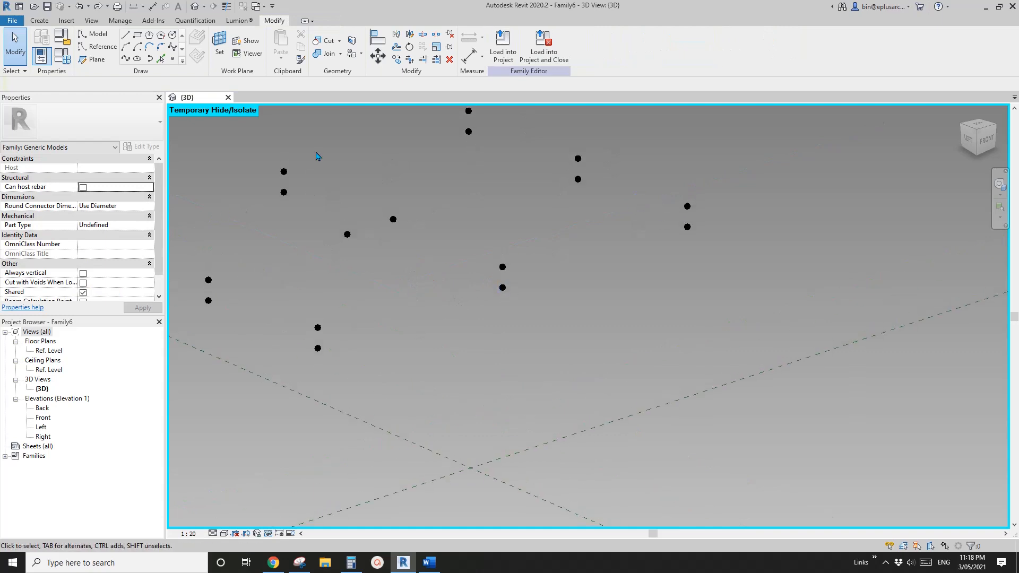
left_click(173, 60)
left_click(197, 56)
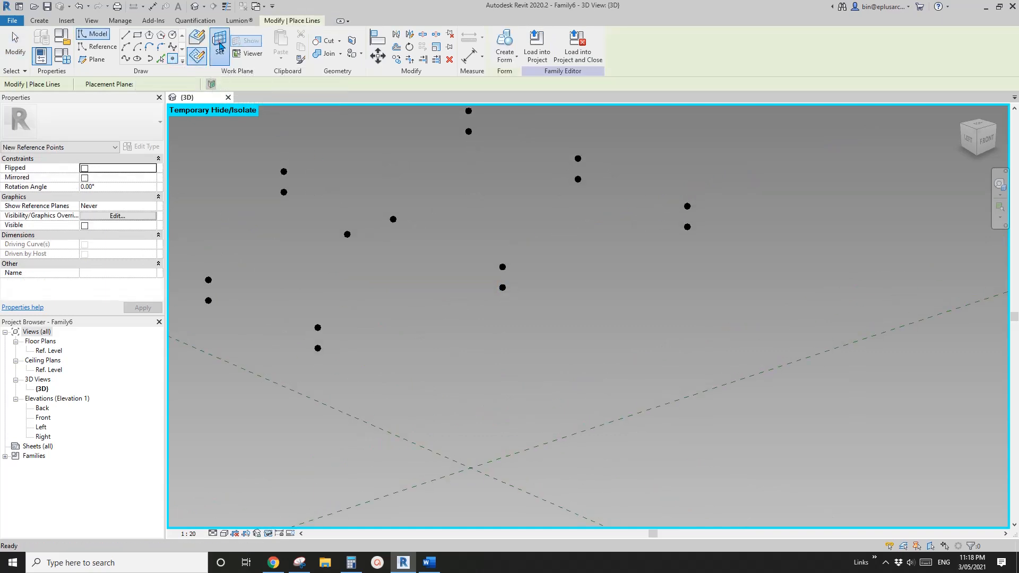
left_click(502, 288)
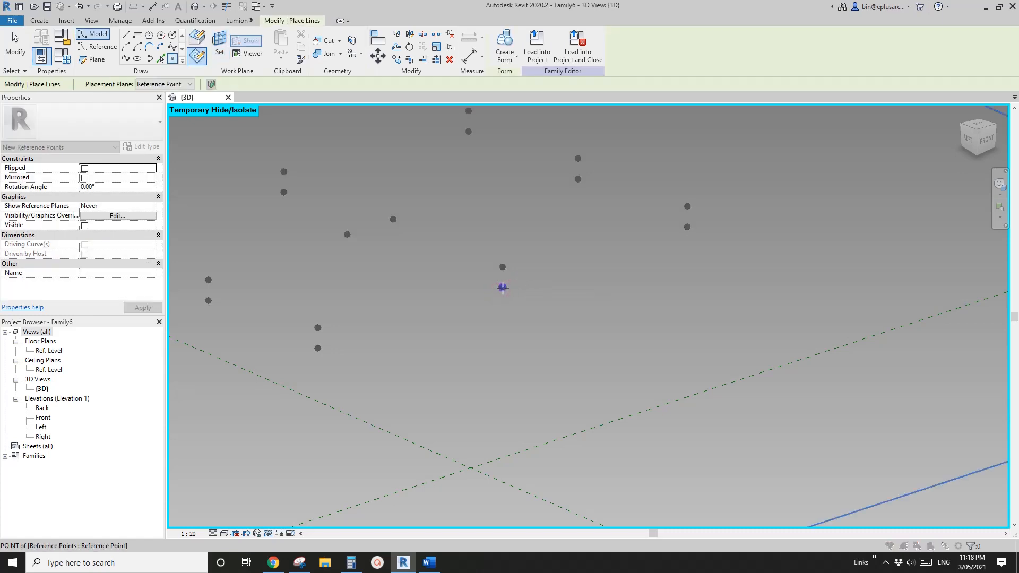
left_click(503, 287)
left_click(553, 315)
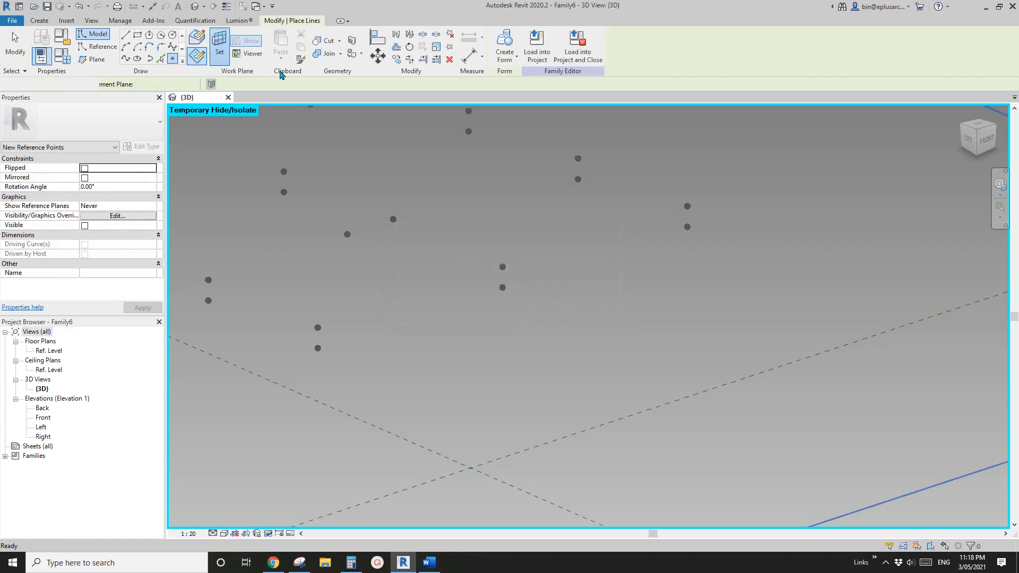
Host a new reference point on the horizontal plane of the lower point at the grid's right corner.
left_click(206, 56)
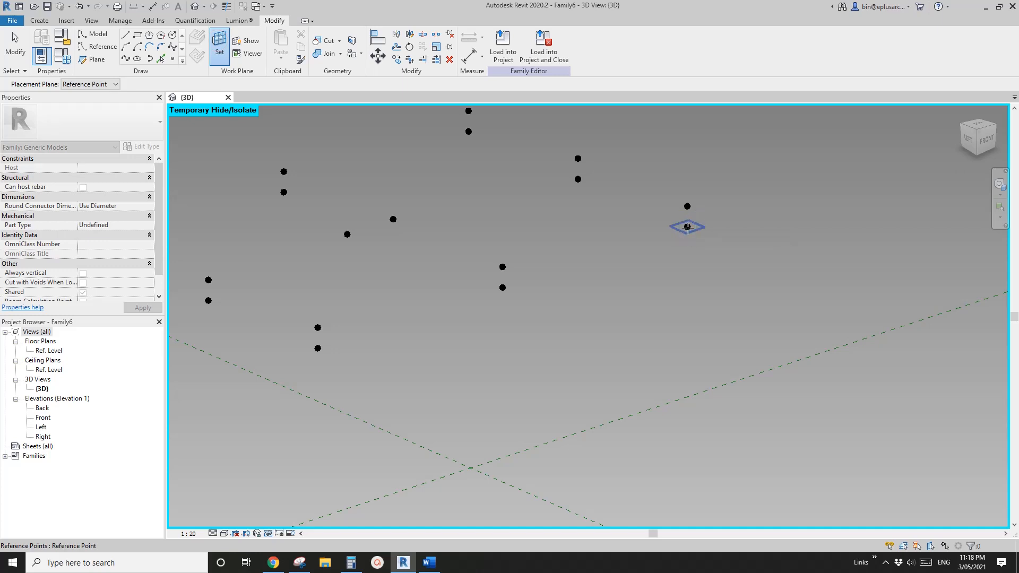
left_click(688, 227)
left_click(688, 226)
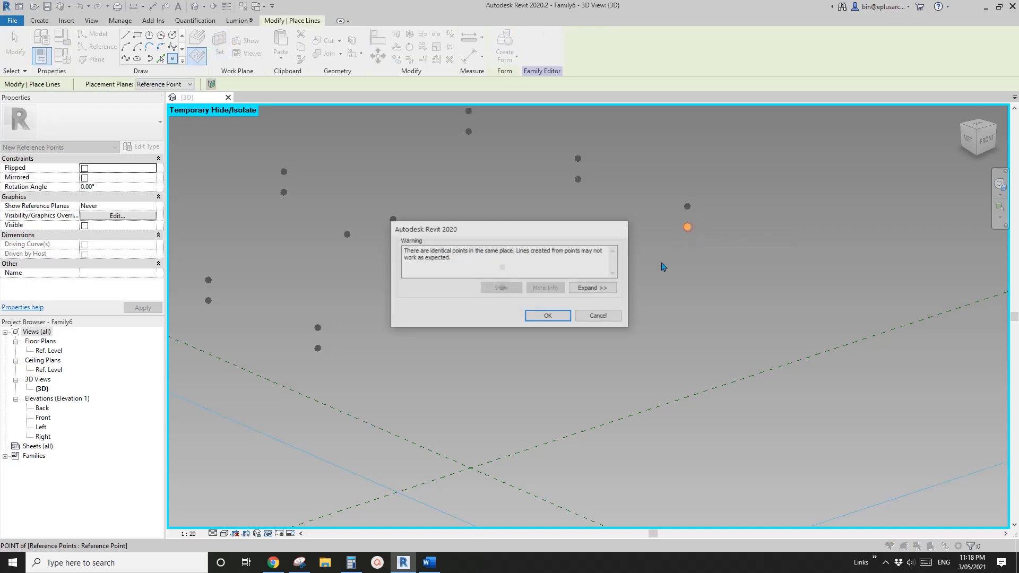
left_click(564, 317)
key("Escape")
Select the nine newly hosted points at the lower level and associate their Offset with a new family type parameter named Thick.
left_click(687, 228)
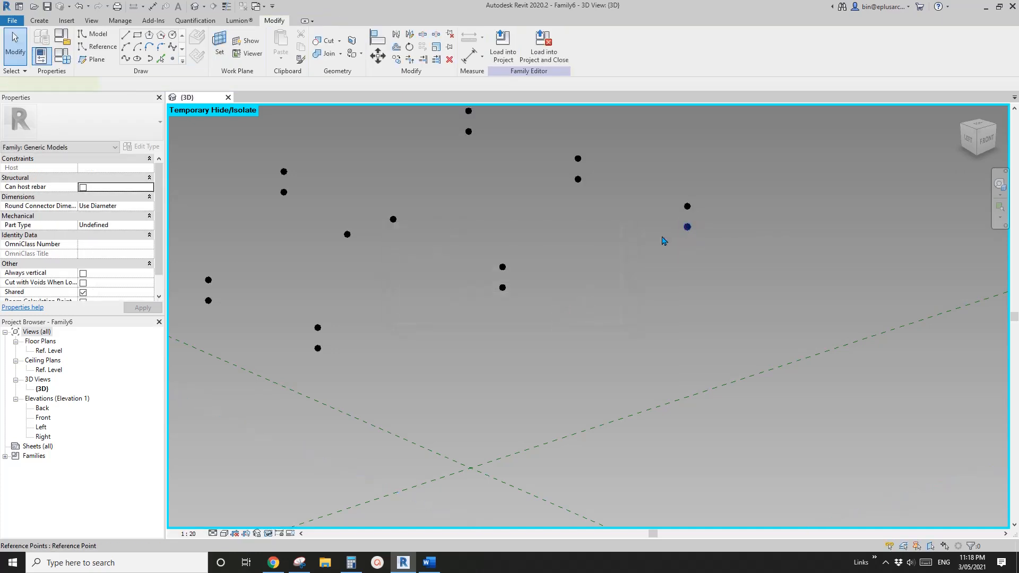
left_click(503, 288, "ctrl")
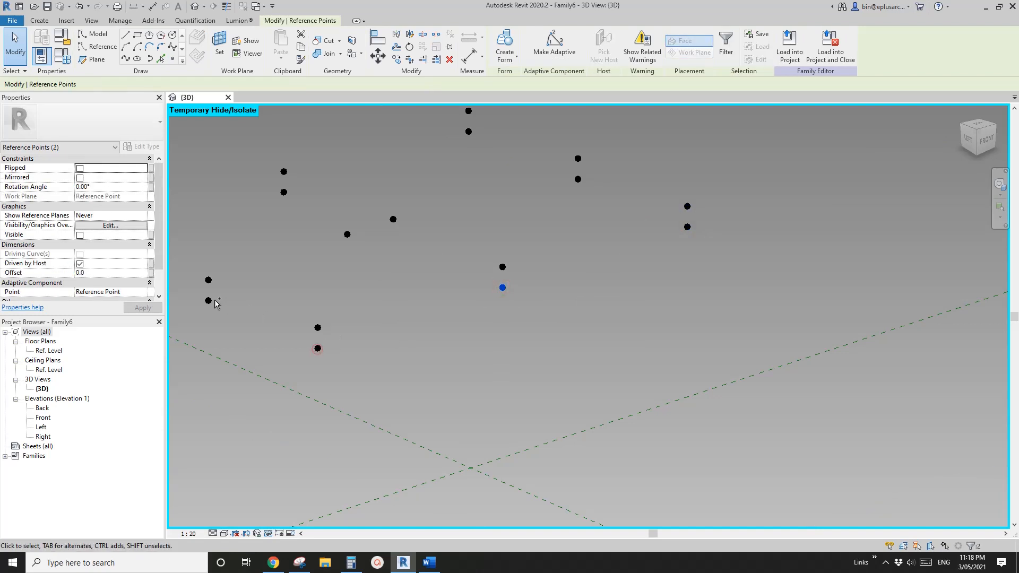
left_click(208, 300, "ctrl")
left_click(318, 348, "ctrl")
middle_click_drag(448, 317, 550, 383)
left_click(497, 287, "ctrl")
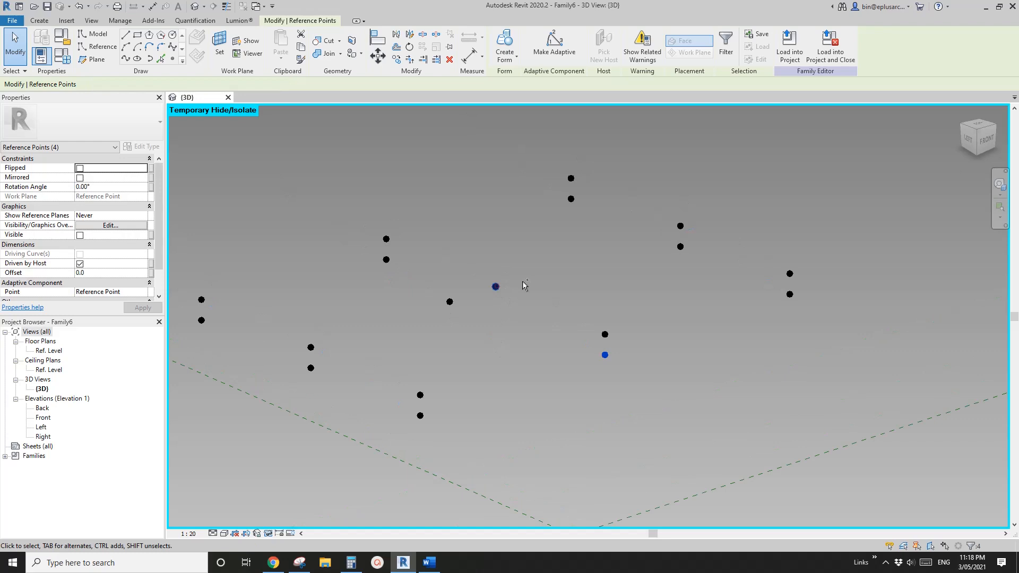
left_click(681, 246, "ctrl")
left_click(571, 198, "ctrl")
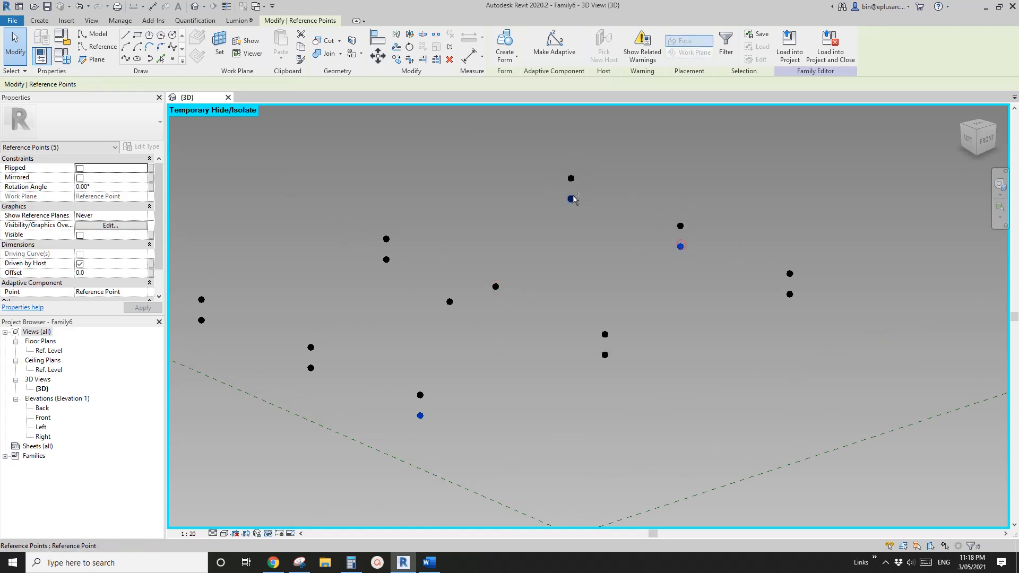
left_click(387, 261, "ctrl")
left_click(201, 320, "ctrl")
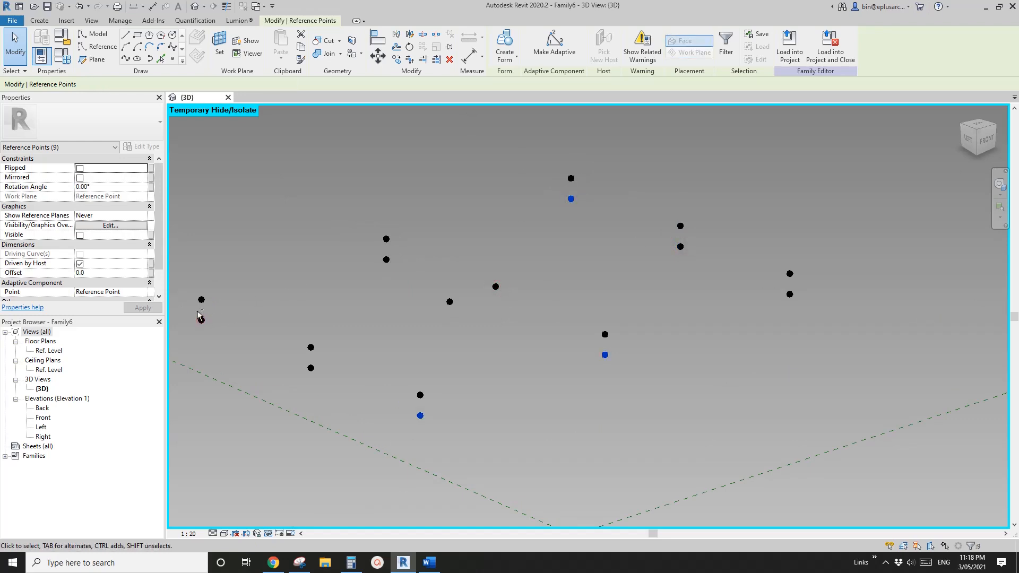
left_click(152, 274)
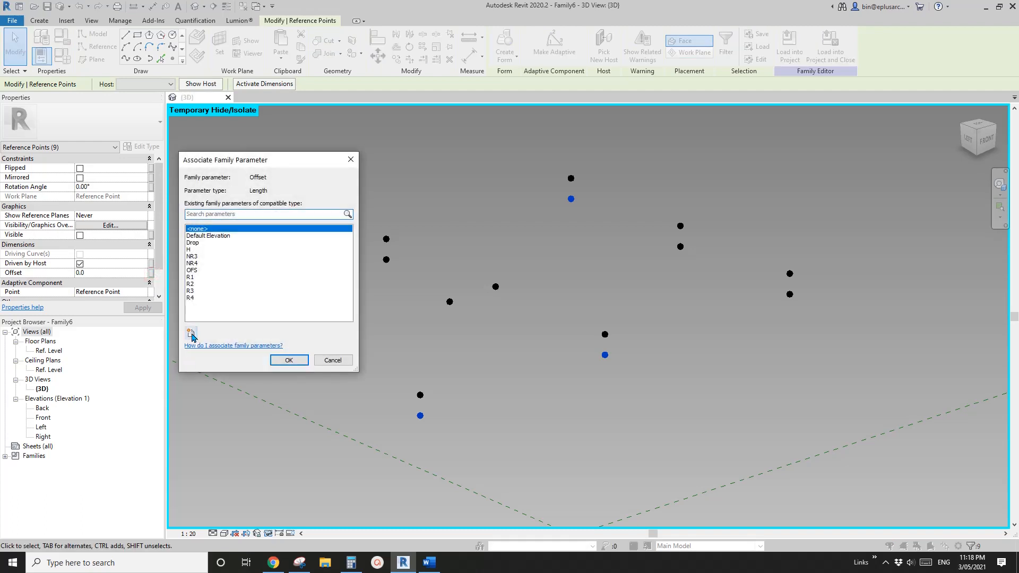
left_click(190, 333)
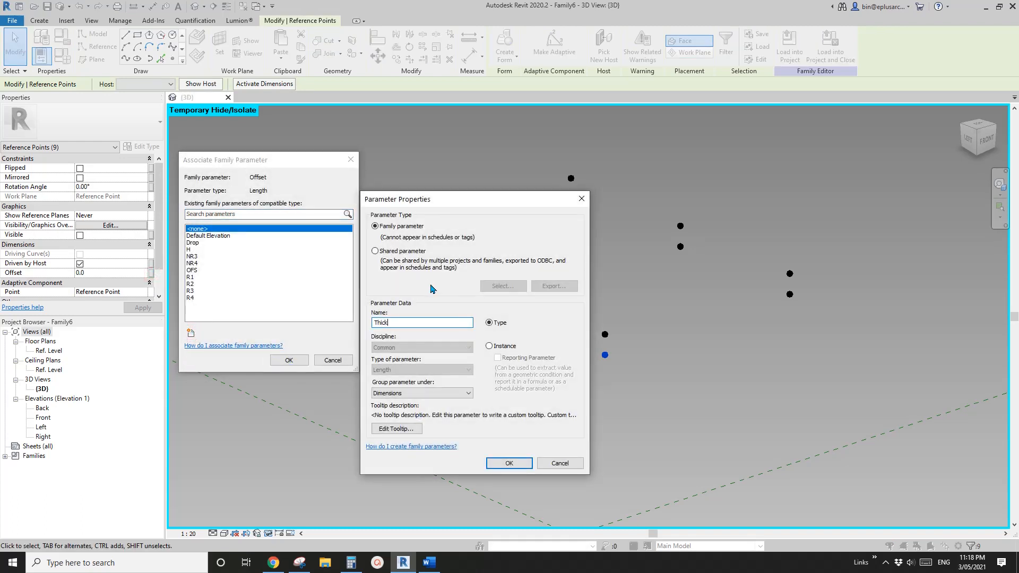
left_click(511, 462)
left_click(289, 360)
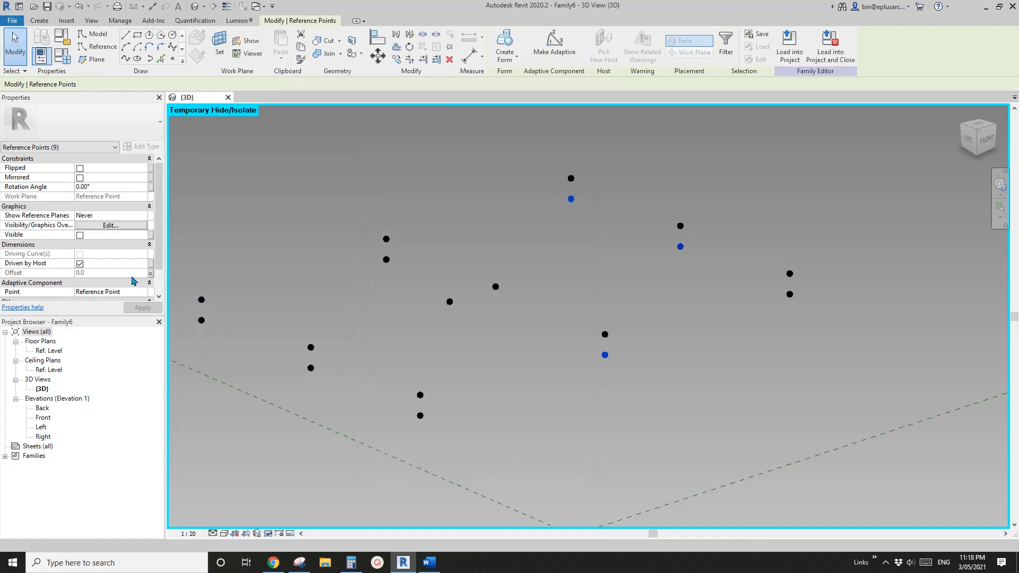
Set the Thickness parameter to 100 in the family types and apply it.
left_click(63, 55)
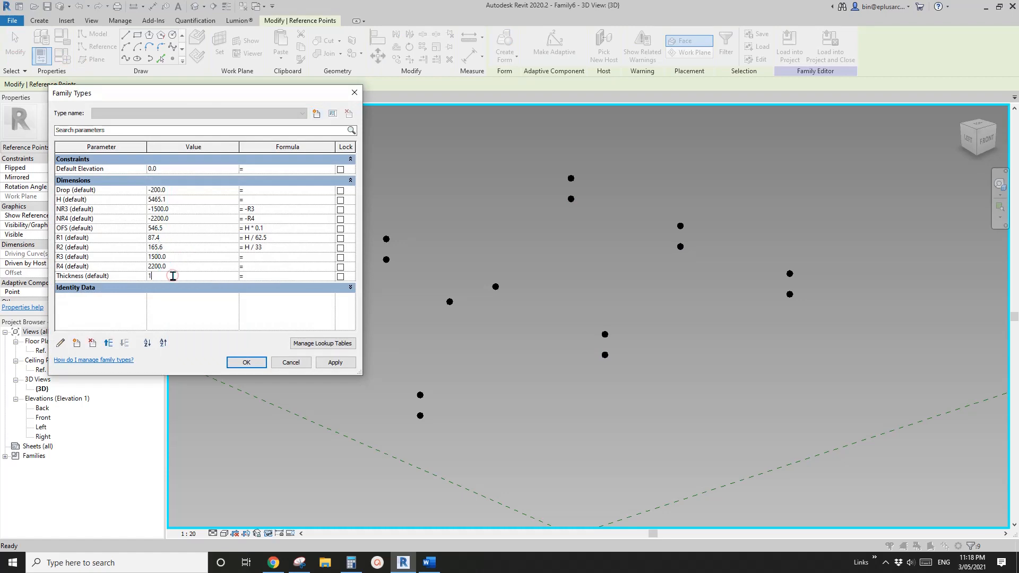
left_click(342, 366)
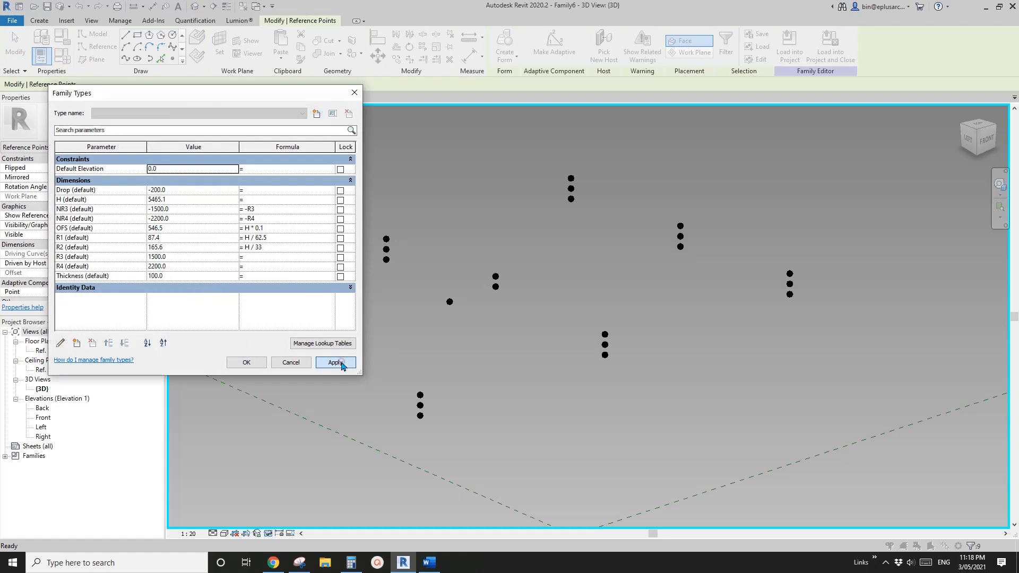
left_click(257, 362)
Join the middle and bottom points of the stack at the grid's left corner with a spline through points.
scroll(374, 329, "down", 2)
middle_click_drag(416, 352, 407, 321, "shift")
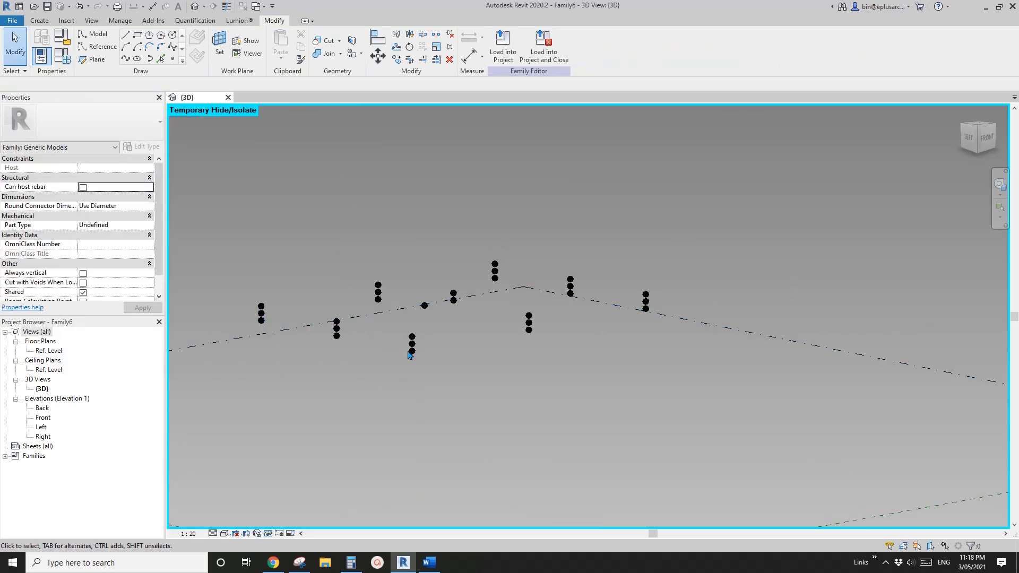
middle_click_drag(412, 353, 385, 356, "shift")
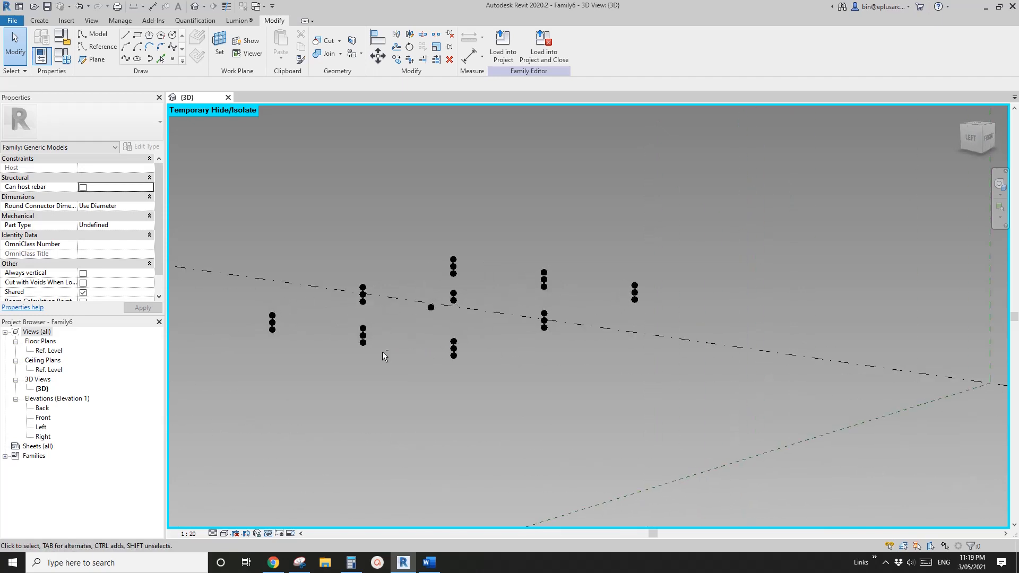
scroll(298, 336, "up", 3)
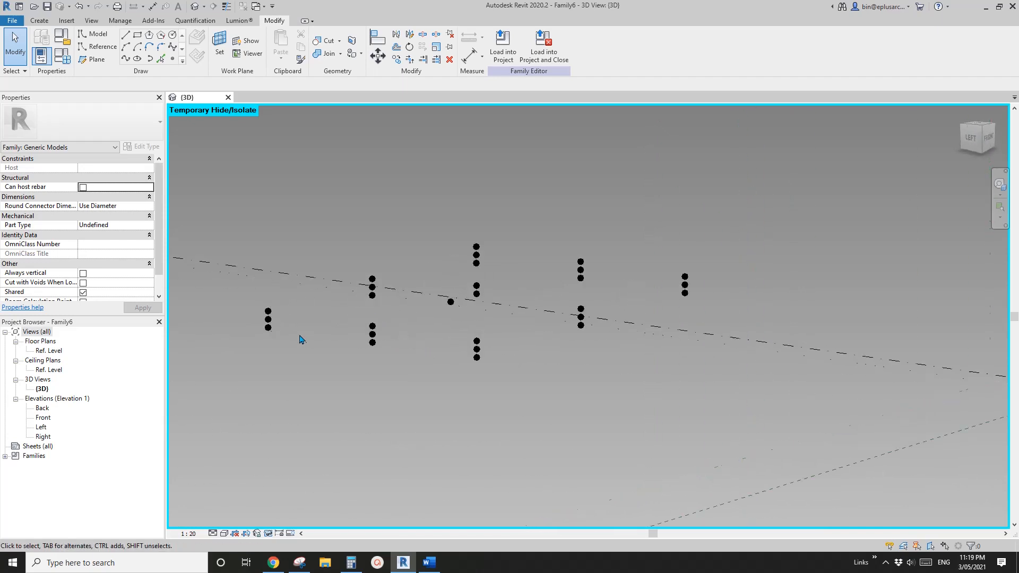
left_click(260, 326)
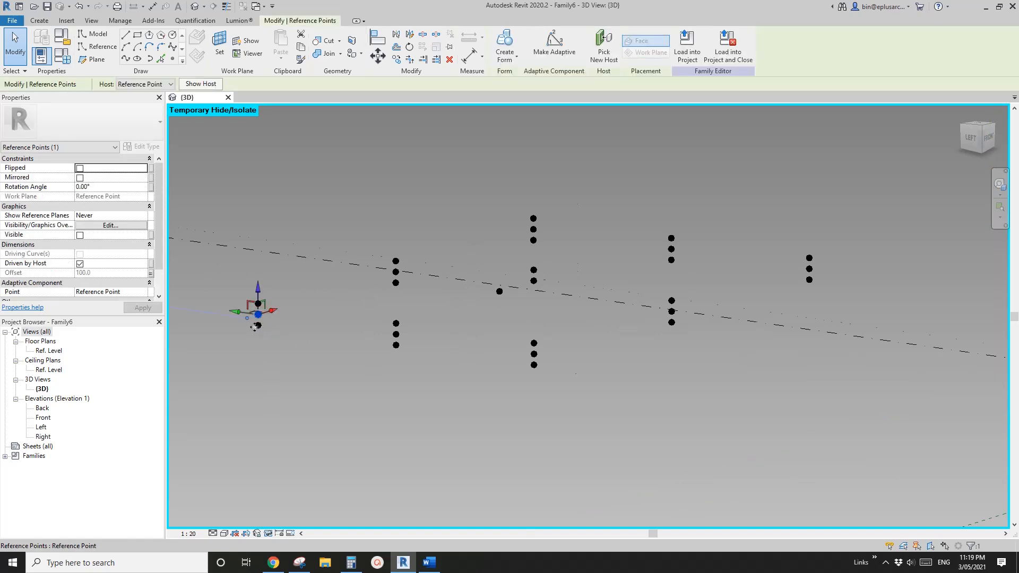
scroll(254, 327, "up", 2)
key("Escape")
left_click(258, 311)
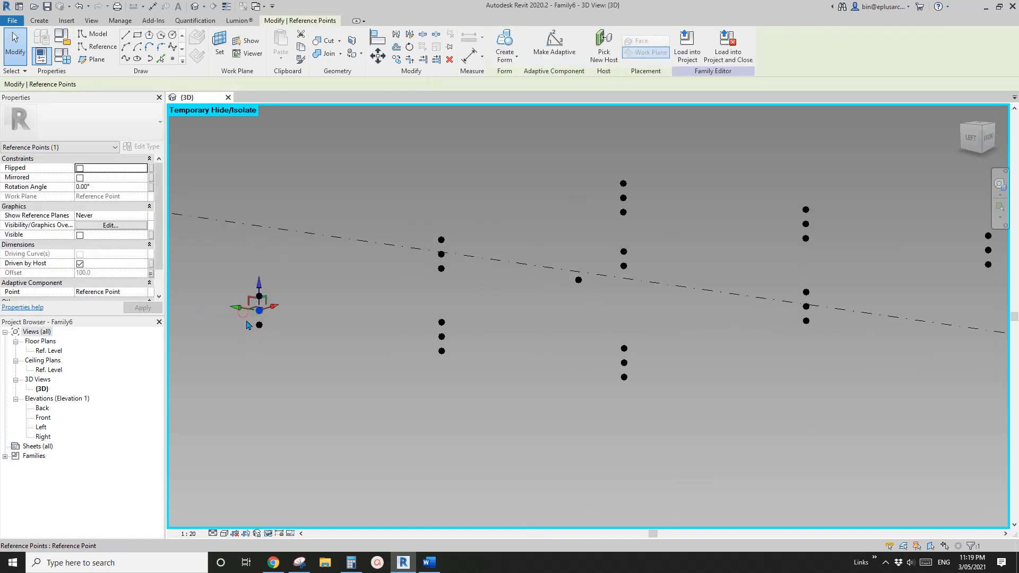
left_click_drag(244, 307, 282, 341)
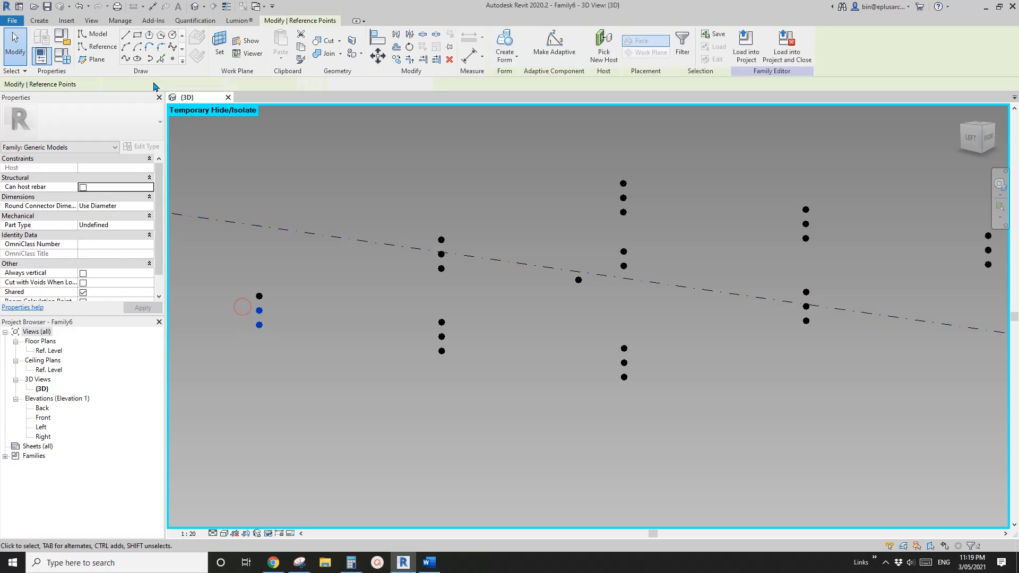
left_click(125, 59)
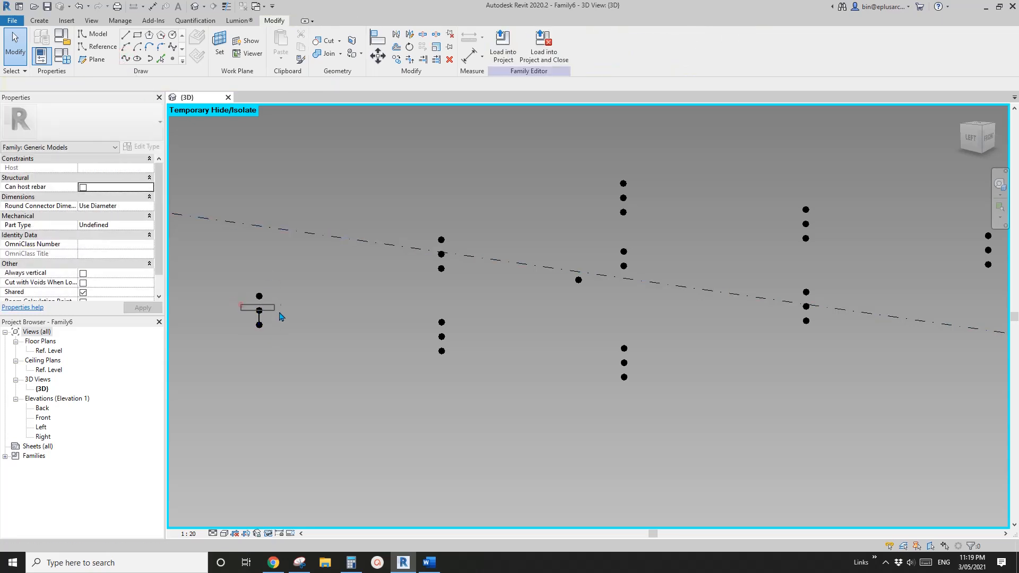
Draw a spline through the three middle-level points along the grid's front left edge.
left_click_drag(339, 325, 352, 326)
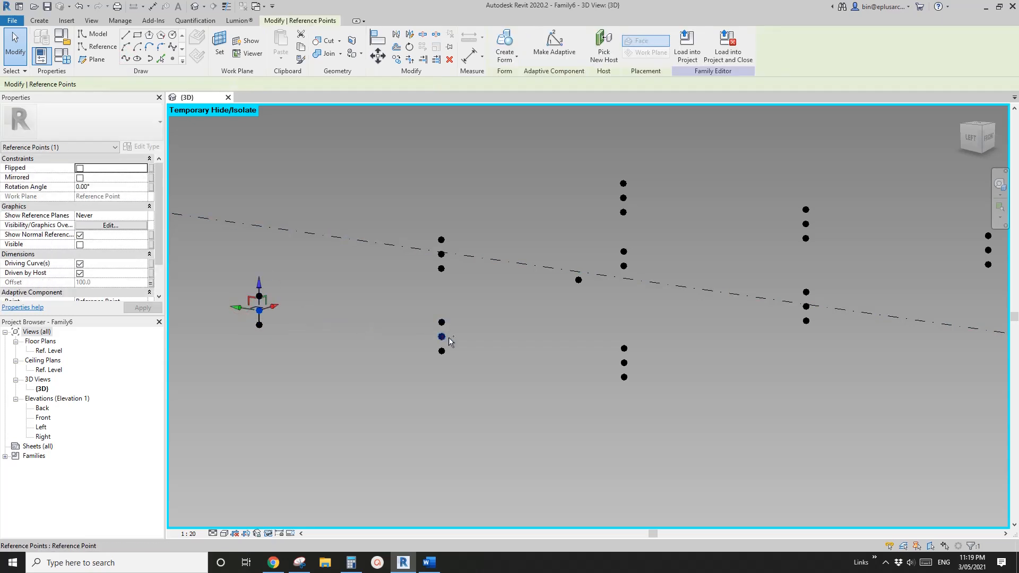
left_click(442, 337, "ctrl")
left_click(625, 363, "ctrl")
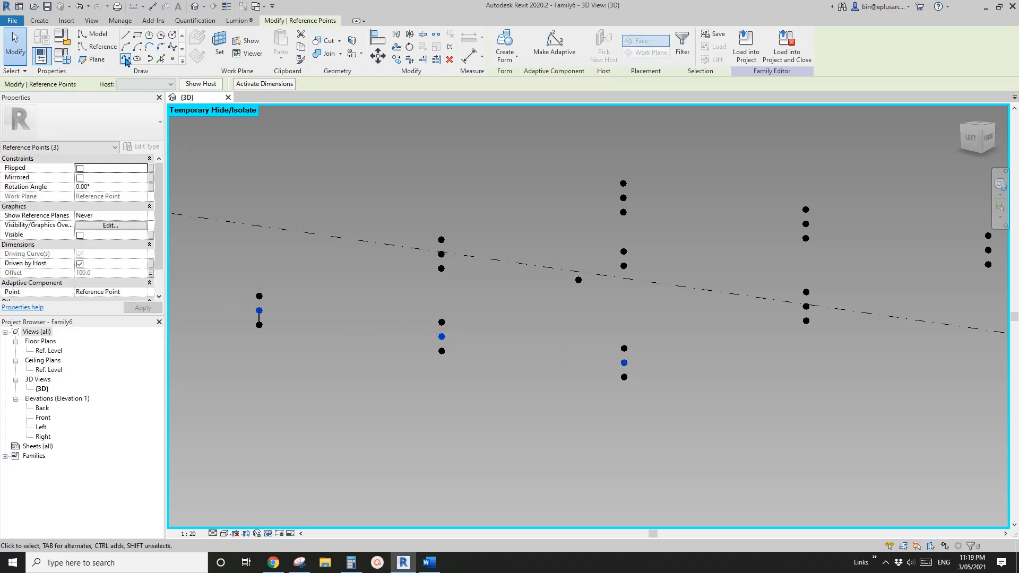
left_click(126, 59)
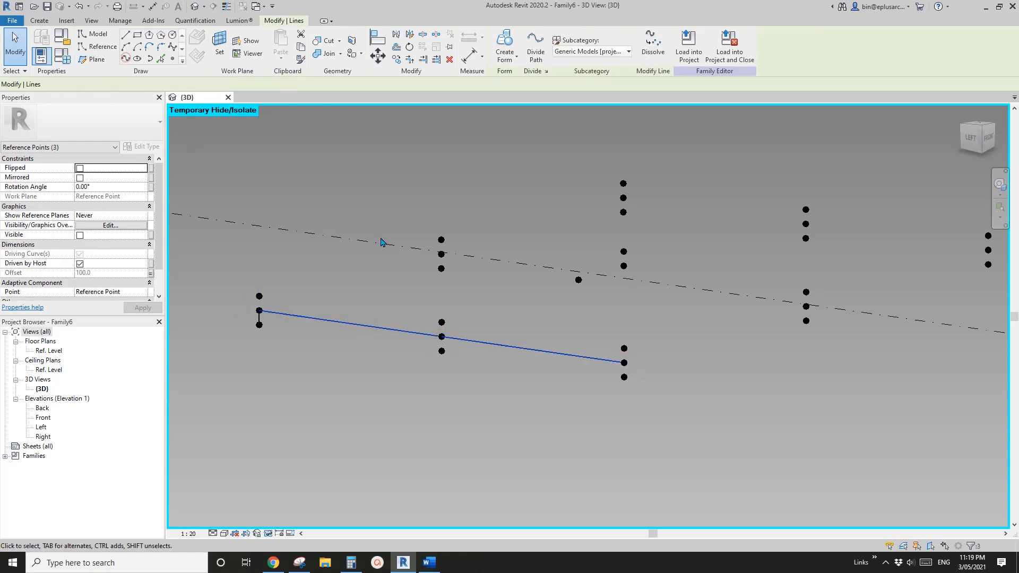
Draw a spline through the three bottom-level points along the grid's front left edge.
left_click(442, 351)
left_click(624, 377, "ctrl")
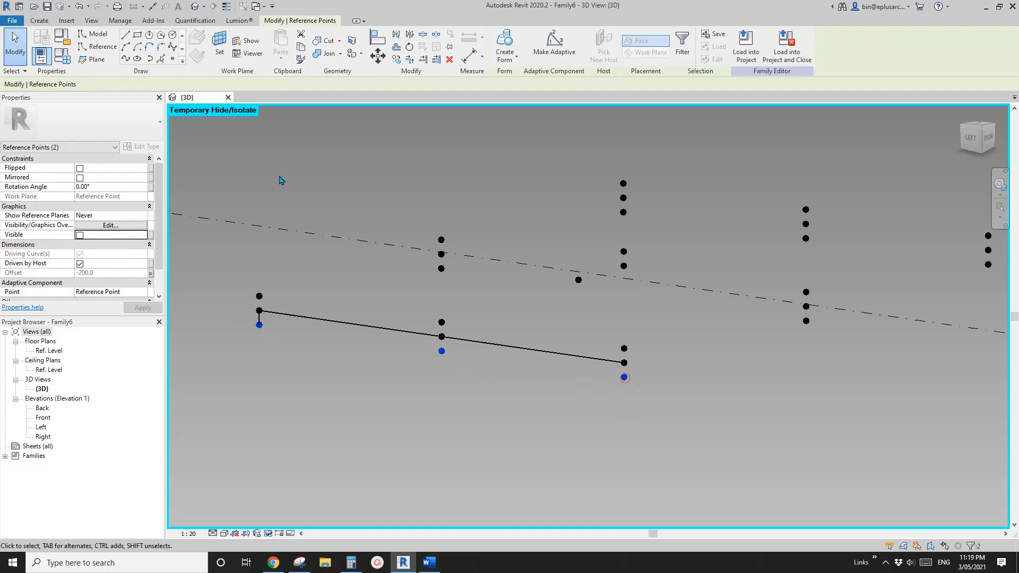
left_click(125, 59)
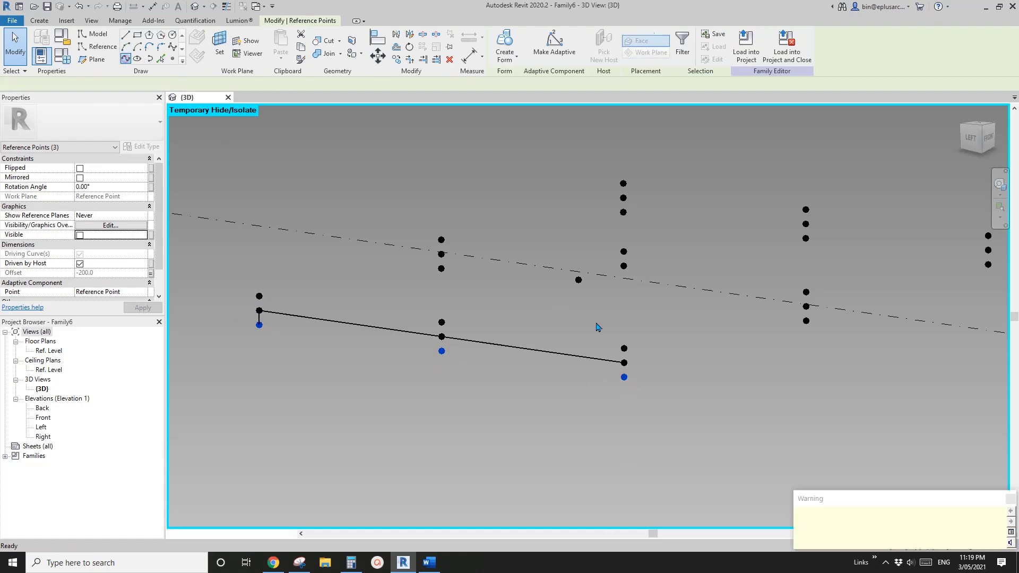
Close the front left profile with a spline joining the middle and bottom points at the grid's front corner.
left_click(624, 364)
key("Escape")
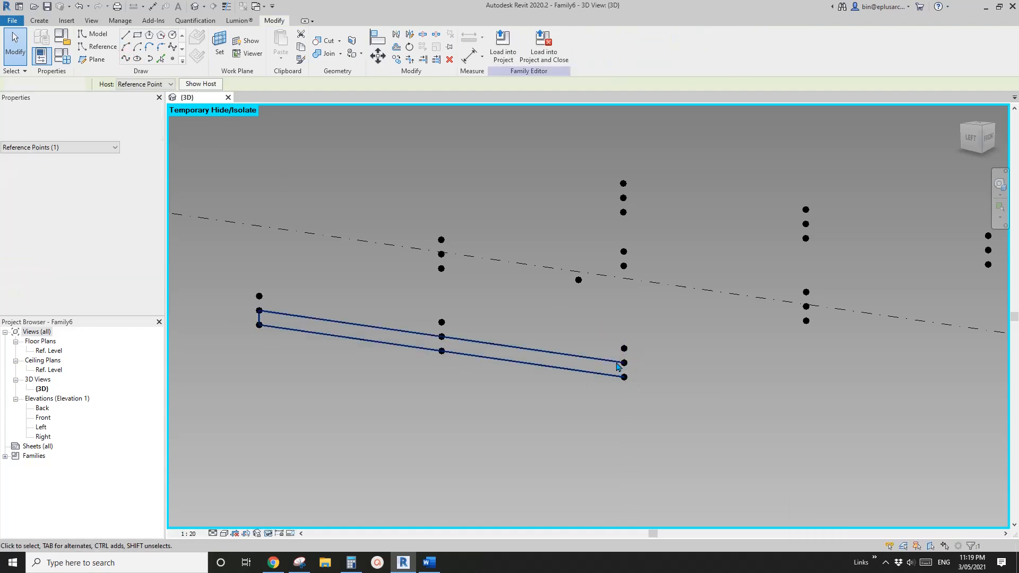
scroll(616, 358, "up", 2)
left_click_drag(653, 409, 653, 409)
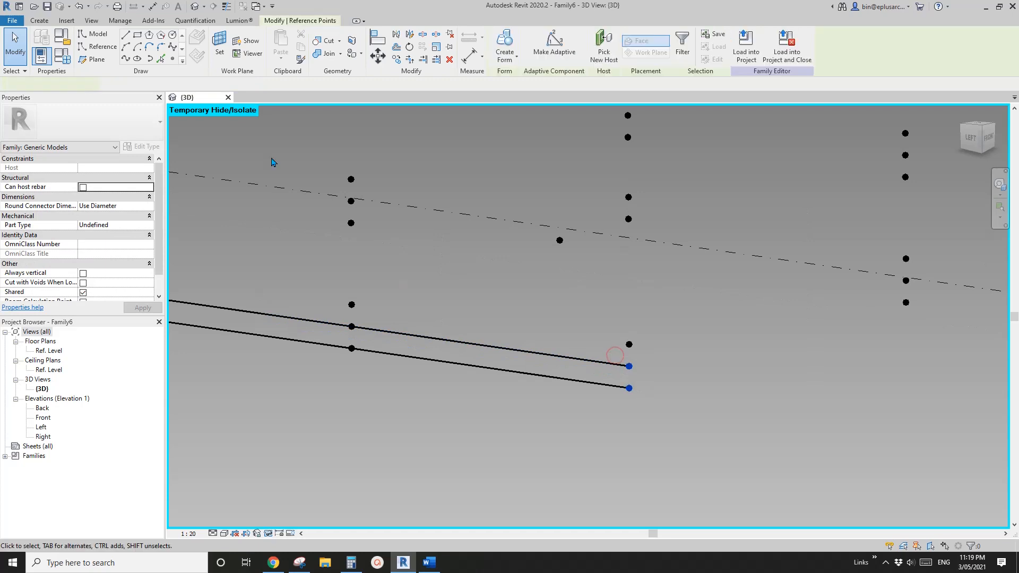
left_click(122, 58)
scroll(598, 376, "down", 2)
key("Escape")
Select the chain of four lines in the front left profile and convert them to reference lines.
key("Tab")
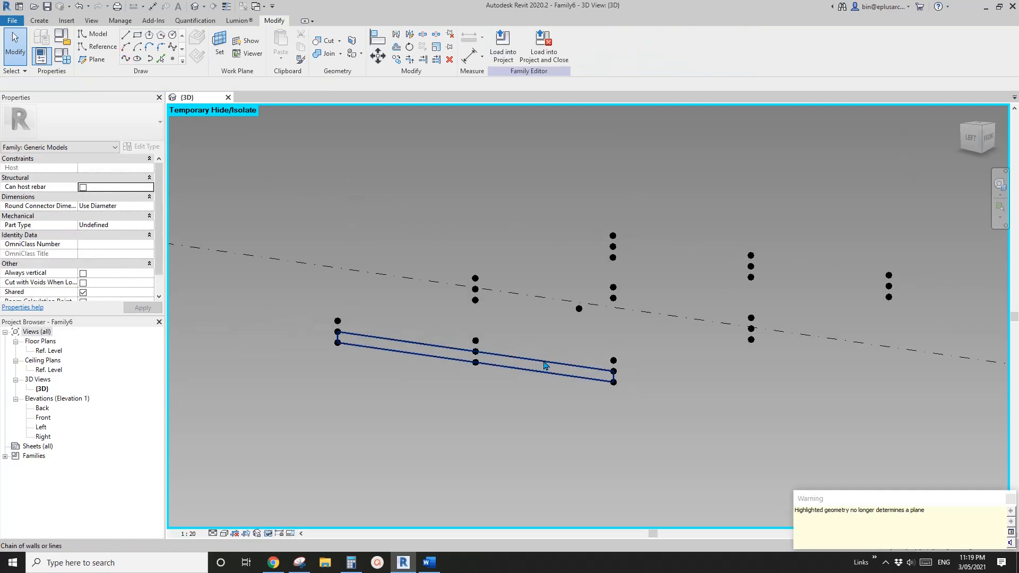
left_click(544, 360)
left_click(84, 245)
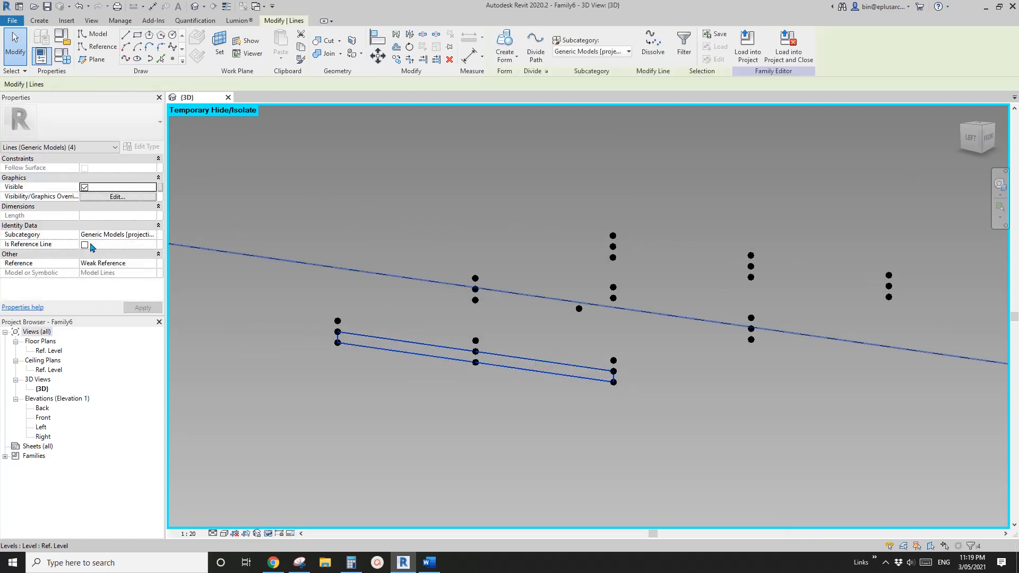
left_click(417, 246)
Join the middle and bottom points at the left end of the grid's central row with a spline.
scroll(416, 248, "down", 1)
middle_click_drag(586, 303, 496, 300)
scroll(505, 292, "up", 1)
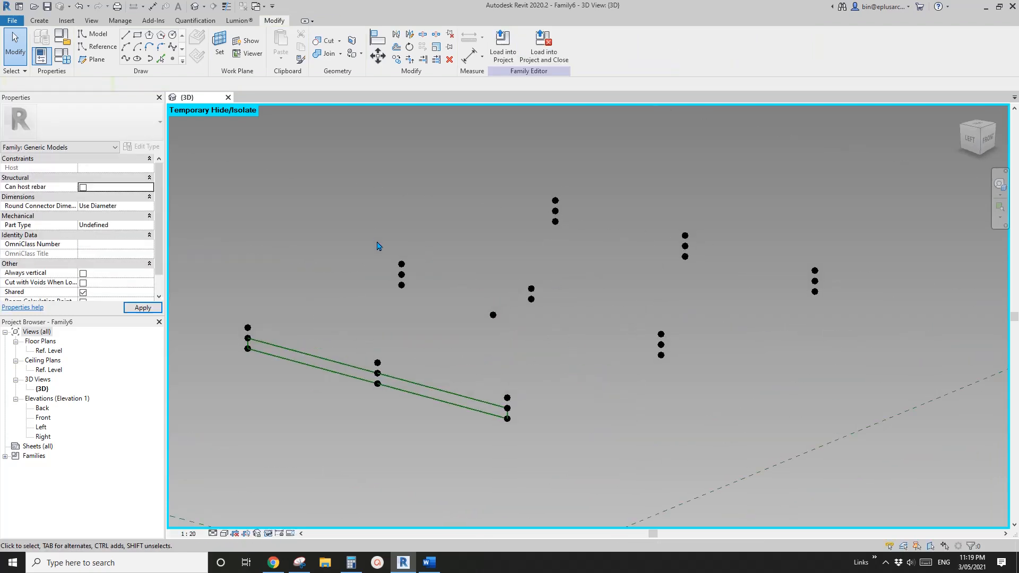
left_click(404, 287)
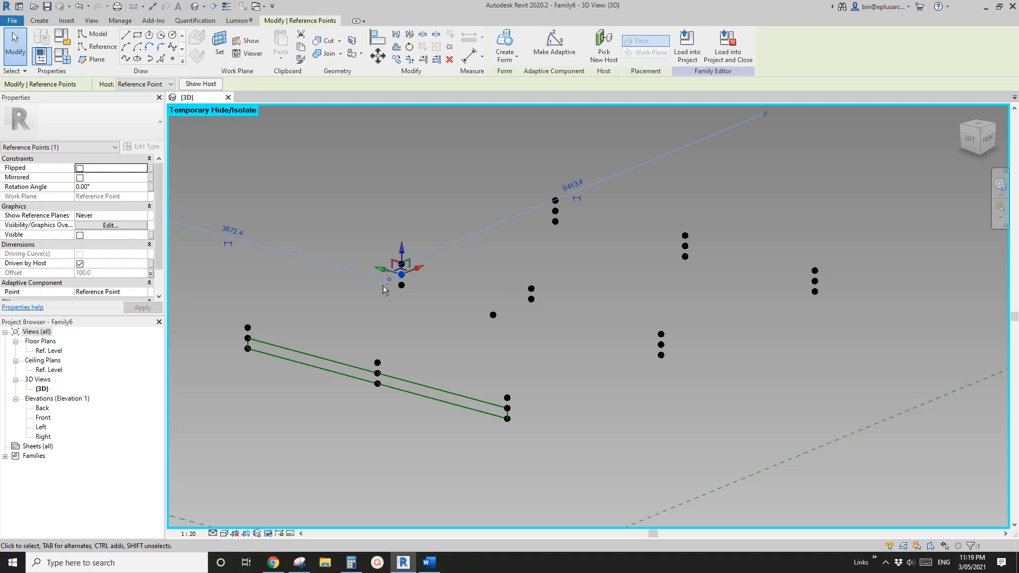
left_click(401, 286, "ctrl")
left_click(125, 59)
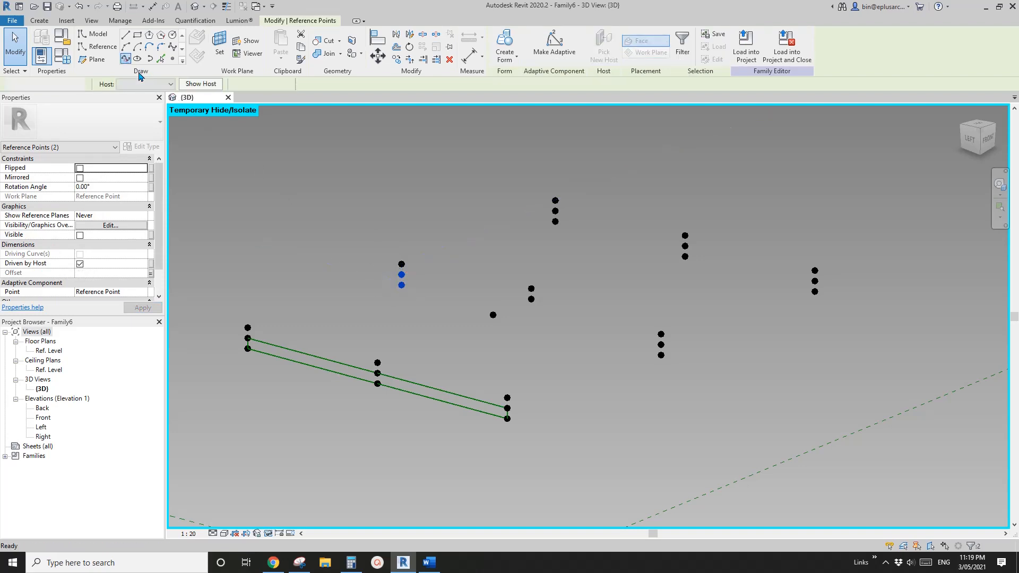
key("Escape")
Draw a spline through the central row's middle-level end points and the upper of the two stacked points at its centre.
left_click(402, 275)
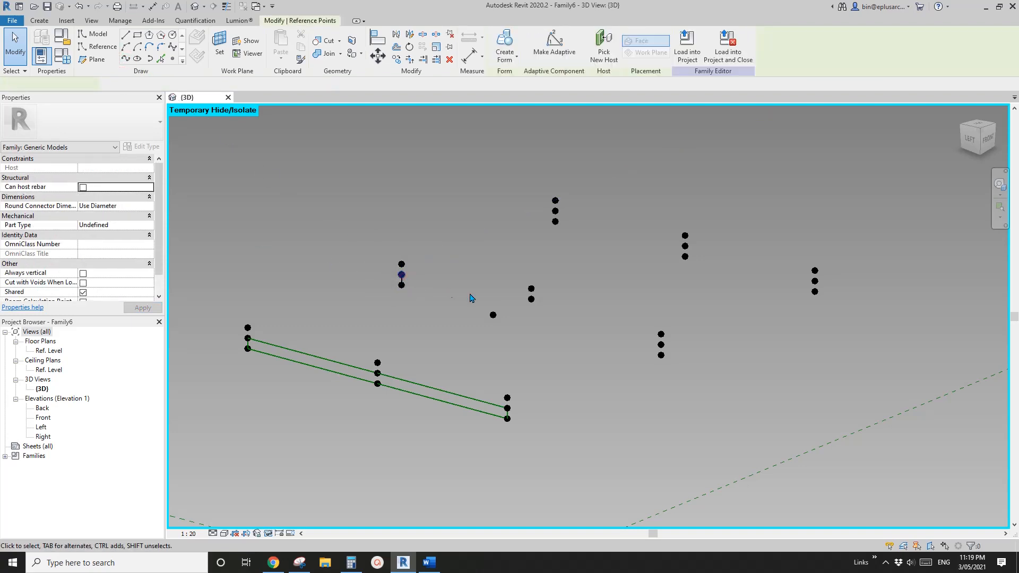
left_click(533, 289, "ctrl")
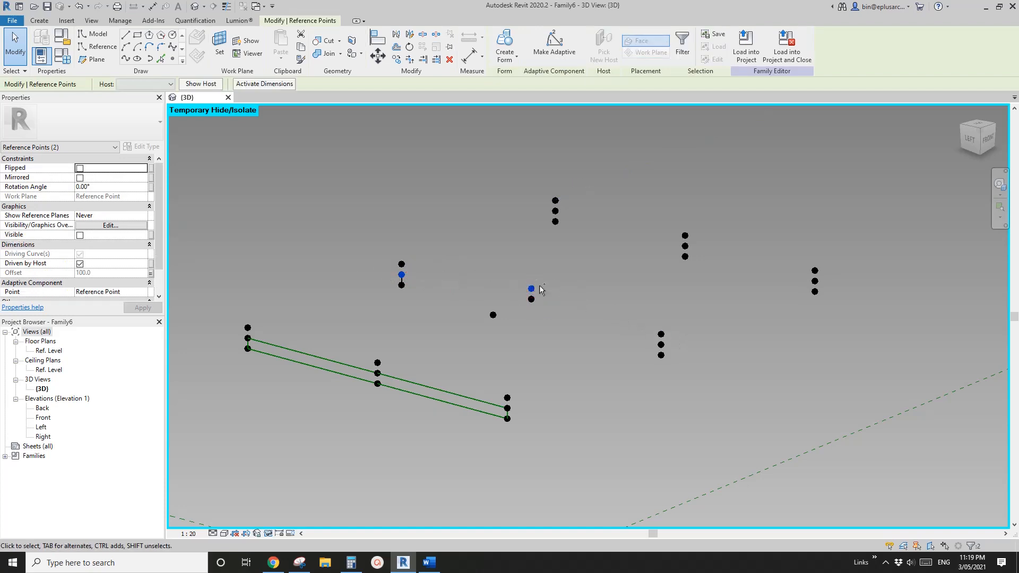
left_click(661, 345, "ctrl")
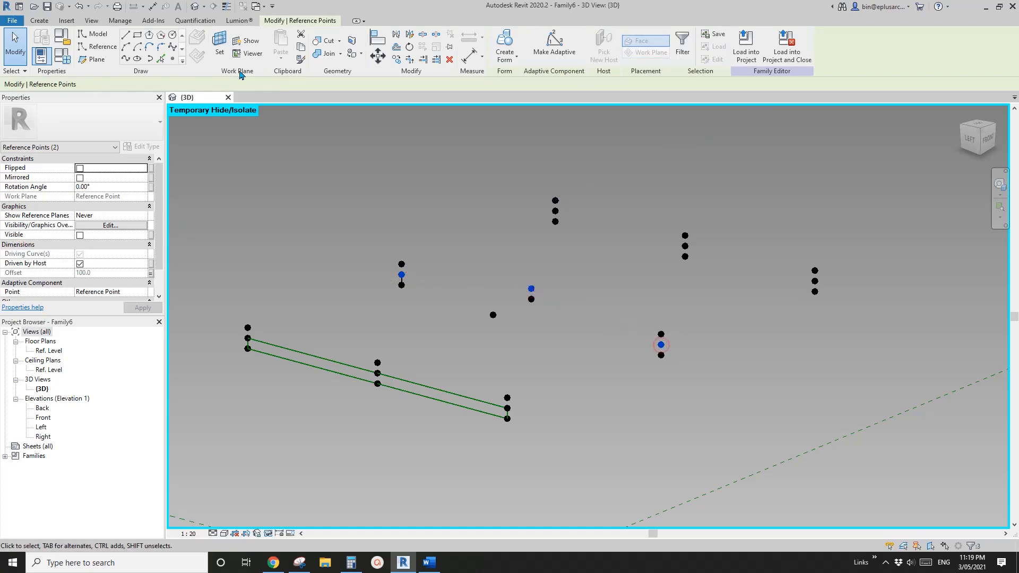
left_click(126, 58)
key("Escape")
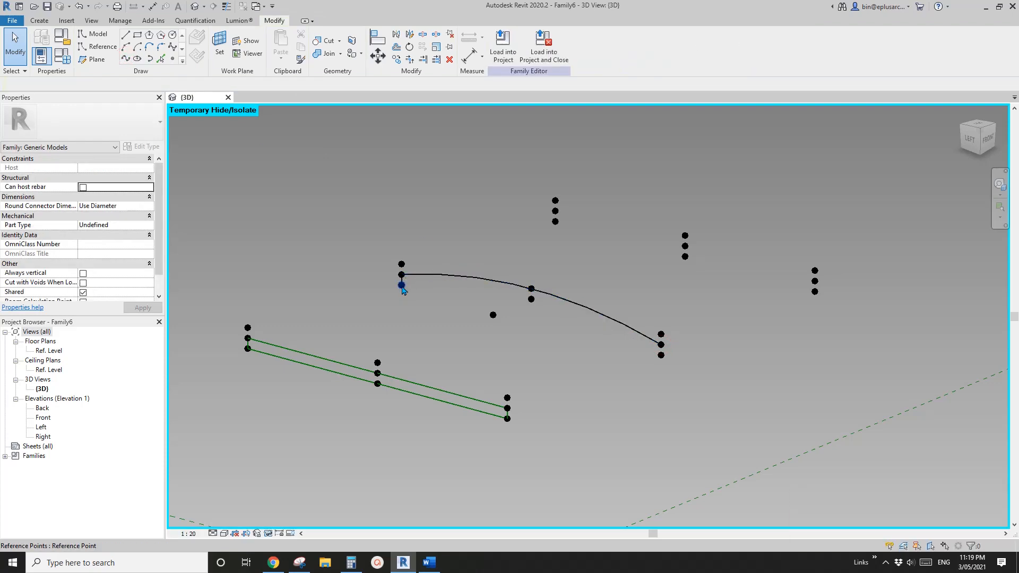
Draw a spline through the three bottom-level points of the grid's central row.
left_click(402, 285)
left_click(532, 299, "ctrl")
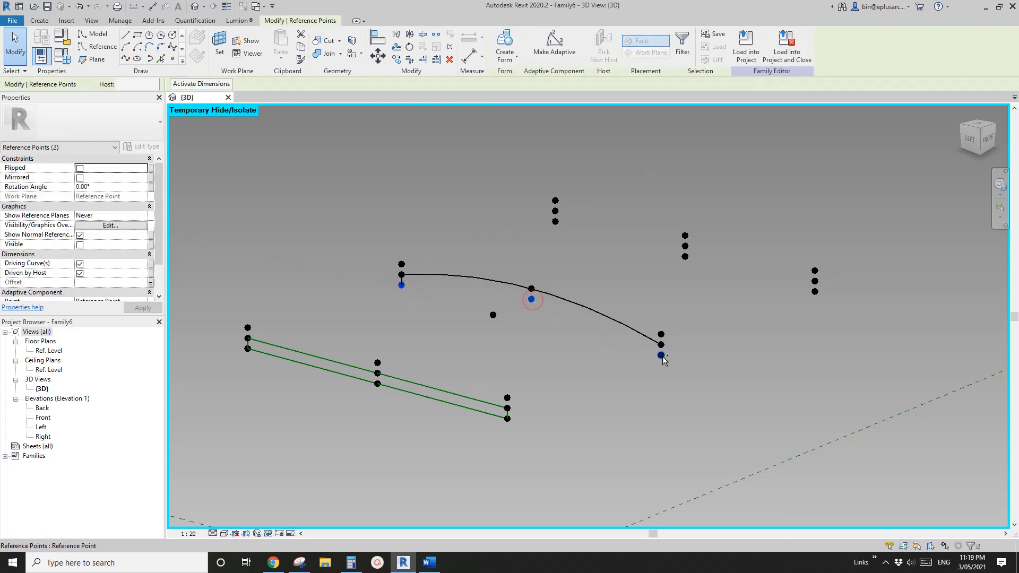
left_click(662, 355, "ctrl")
key("Return")
key("Escape")
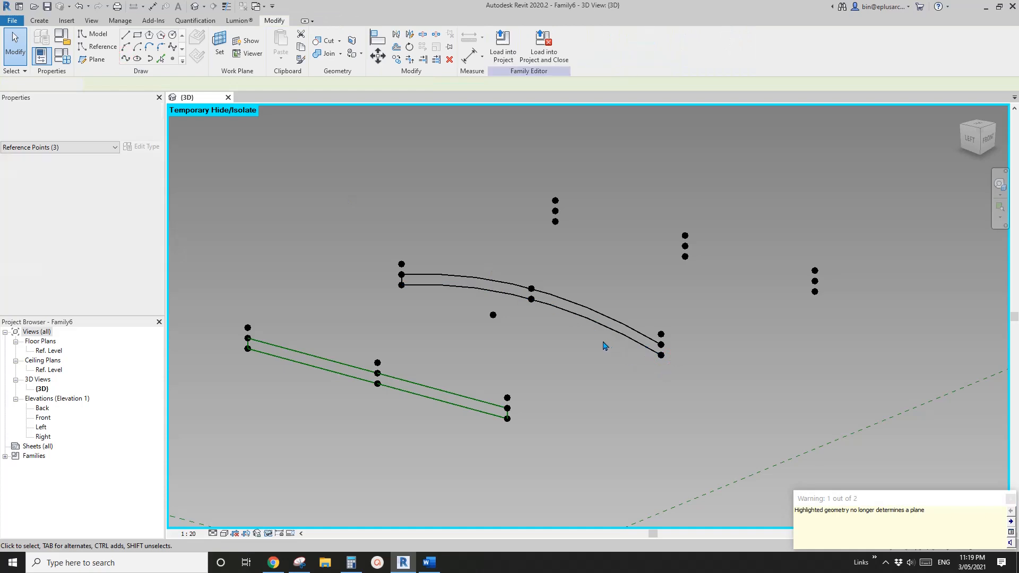
Close the central row's profile with a spline joining the middle and bottom points at its right end.
left_click_drag(593, 335, 688, 380)
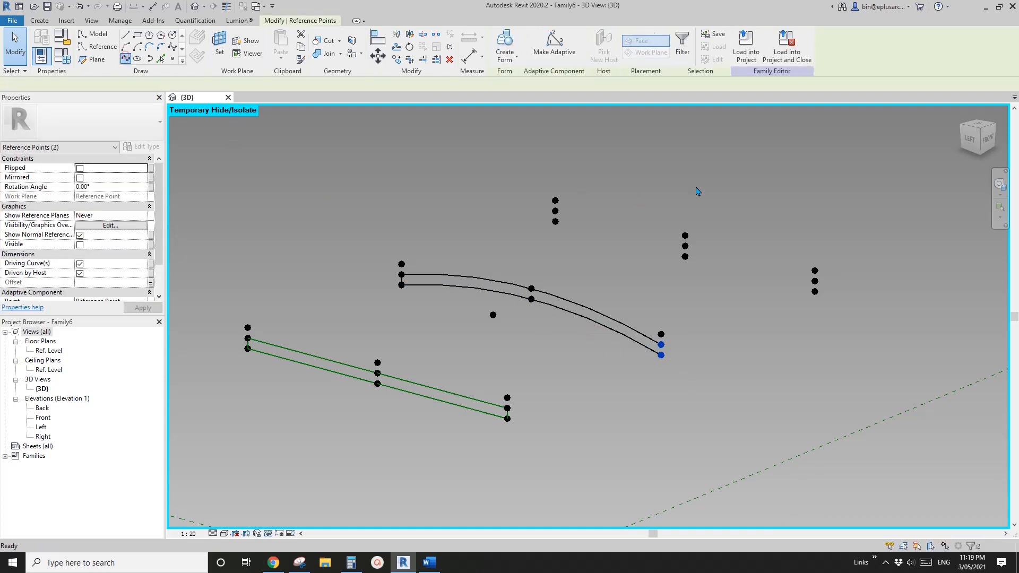
middle_click_drag(656, 197, 596, 228)
key("Escape")
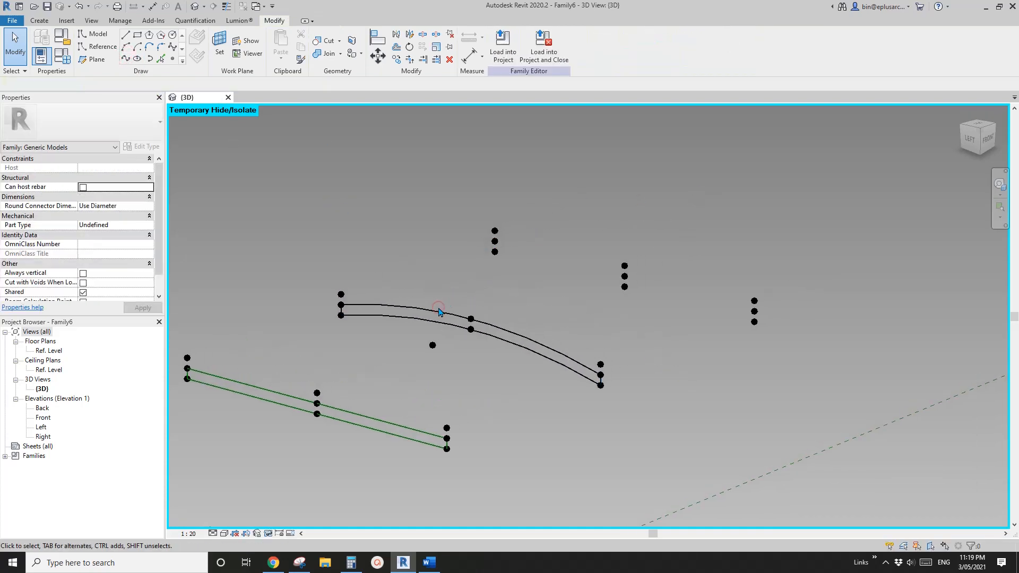
Select the four lines of the central curved profile and convert them to reference lines.
left_click(439, 317)
left_click(84, 244)
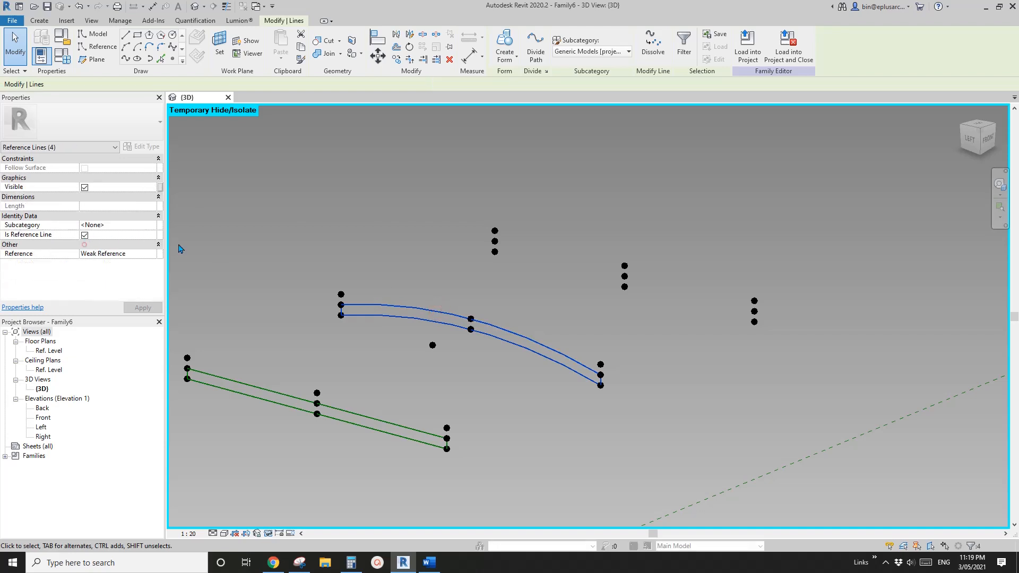
middle_click_drag(604, 191, 535, 196)
key("Escape")
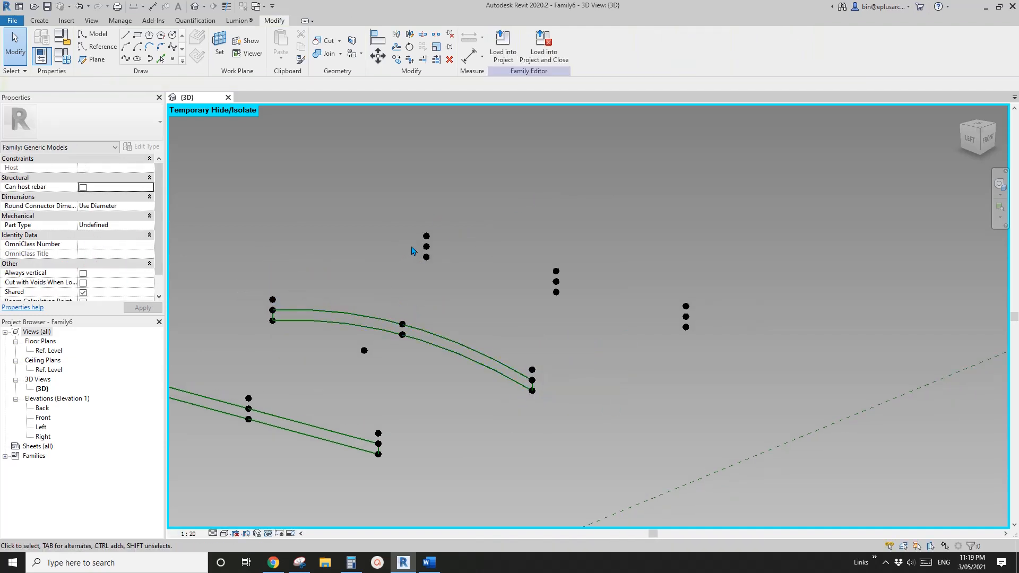
Join the middle and bottom points at both ends of the grid's back right edge with vertical splines.
middle_click_drag(425, 253, 436, 254)
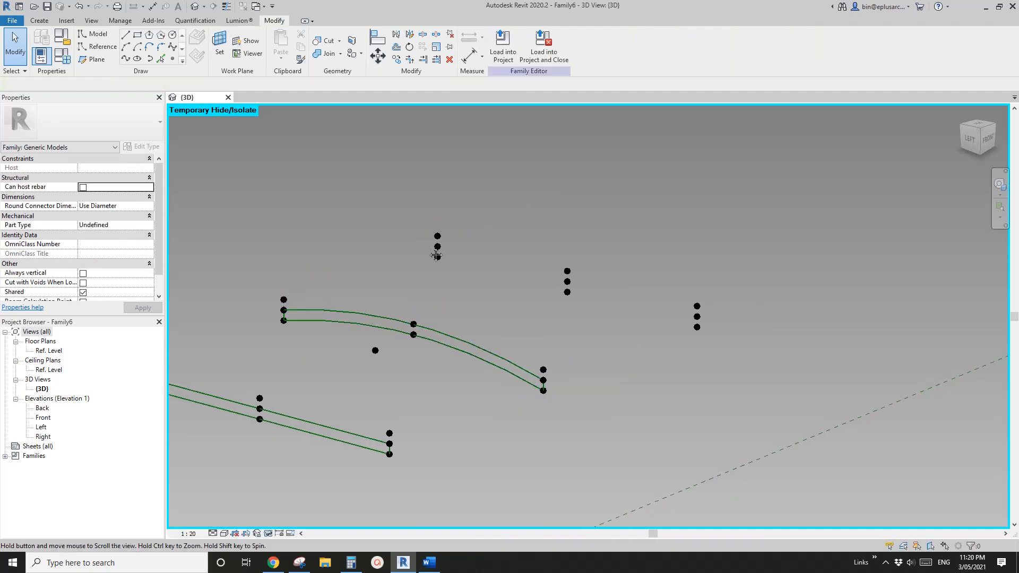
left_click(126, 59)
key("Escape")
left_click_drag(705, 337, 637, 325)
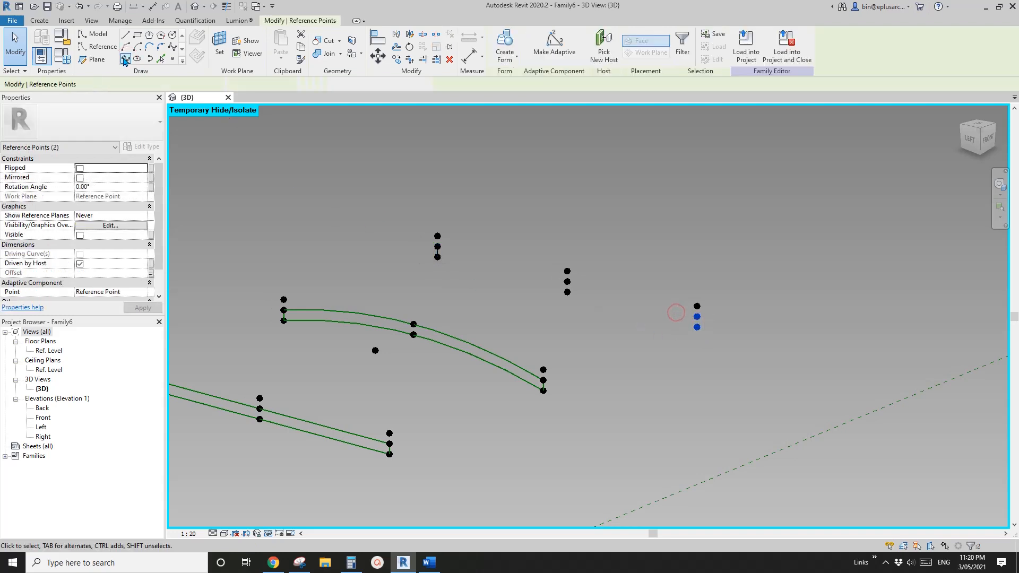
key("Escape")
Draw a spline through the three bottom-level points of the grid's back right row.
left_click_drag(412, 253, 470, 291)
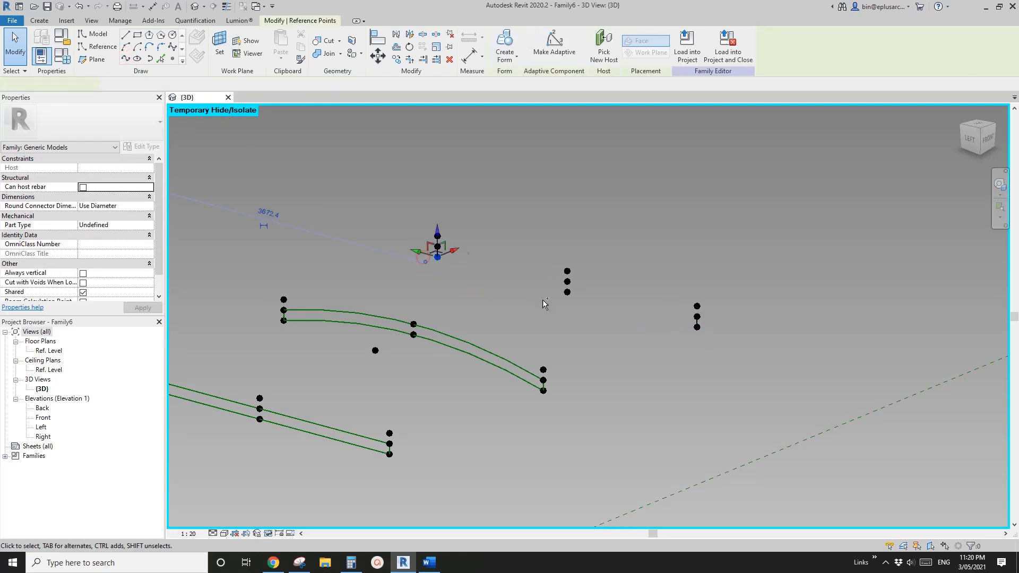
left_click(568, 293, "ctrl")
left_click(697, 327, "ctrl")
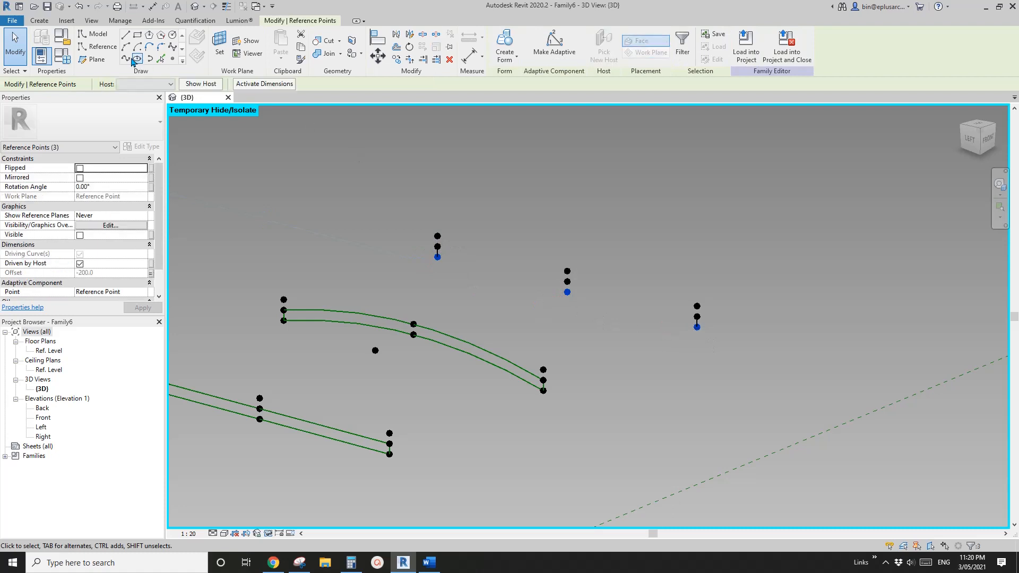
left_click(125, 58)
Draw a spline through the three middle-level points of the back right row to close its profile.
left_click_drag(420, 246, 454, 257)
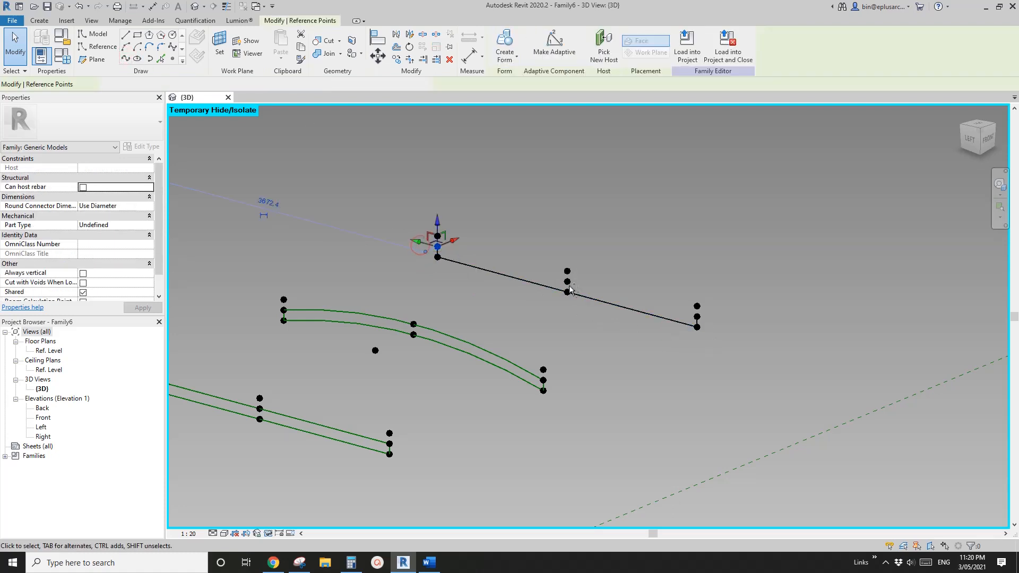
left_click(568, 282, "ctrl")
left_click(697, 317, "ctrl")
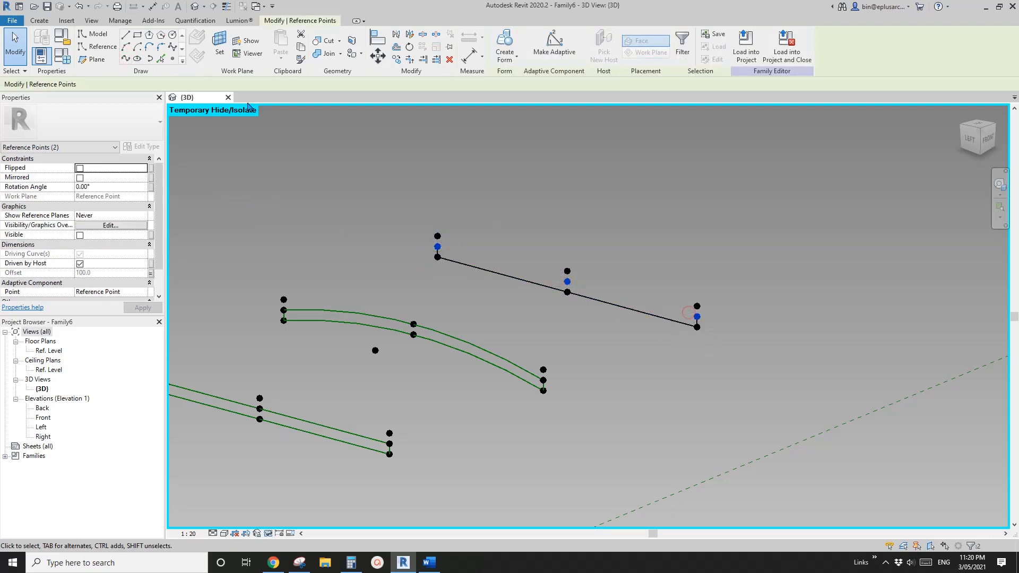
left_click(125, 59)
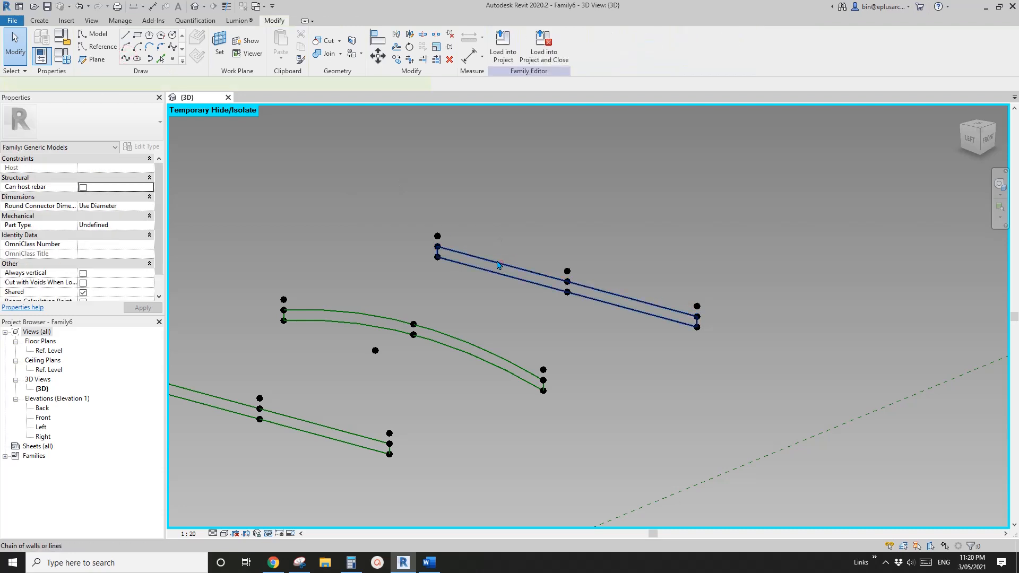
Select the chain of four lines of the back right profile and convert them to reference lines.
left_click(499, 263)
left_click(84, 245)
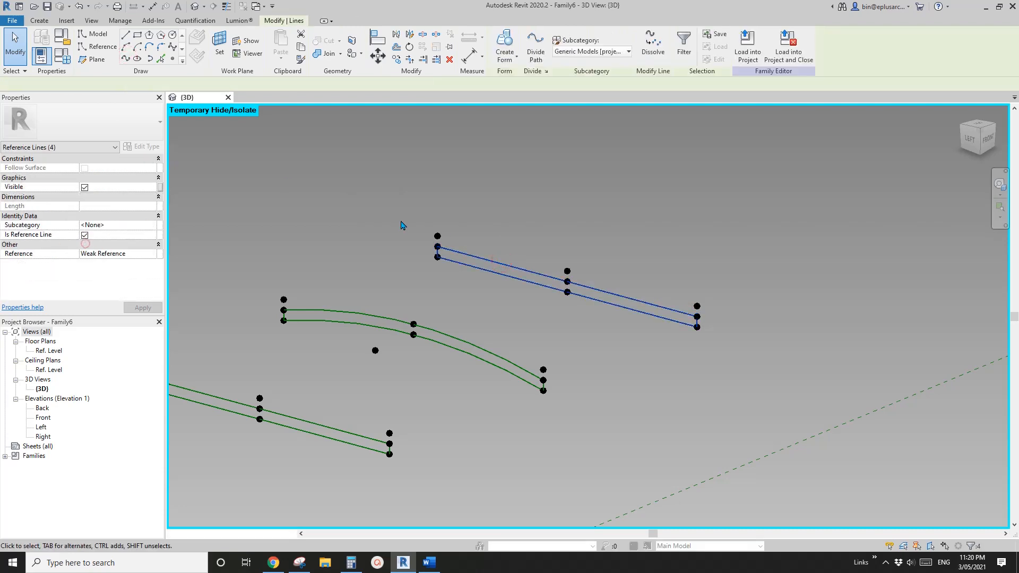
key("Escape")
Create a lofted solid form from the three closed reference-line profiles.
scroll(542, 208, "down", 2)
left_click(528, 253)
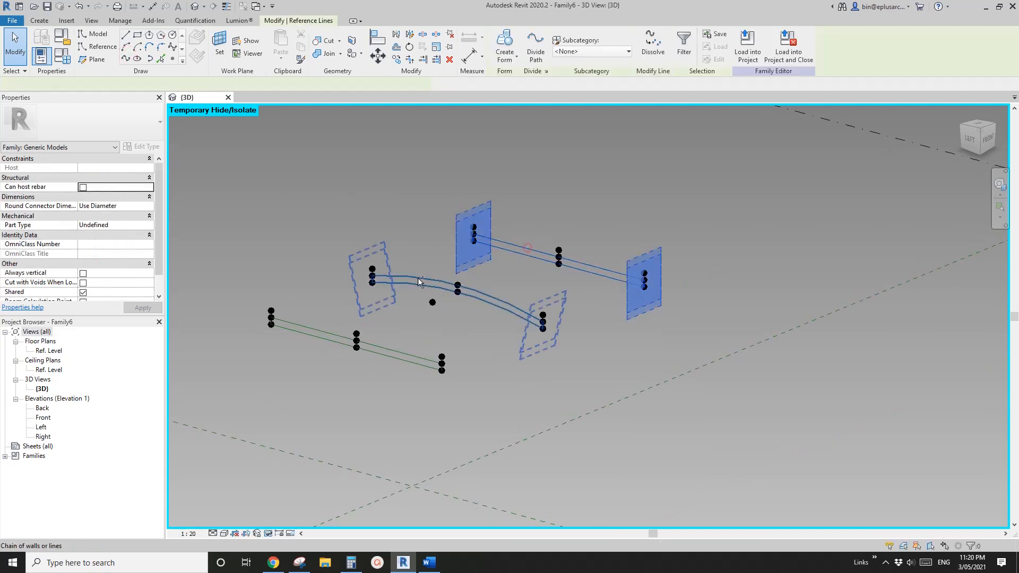
left_click(414, 277, "ctrl")
left_click(318, 331, "ctrl")
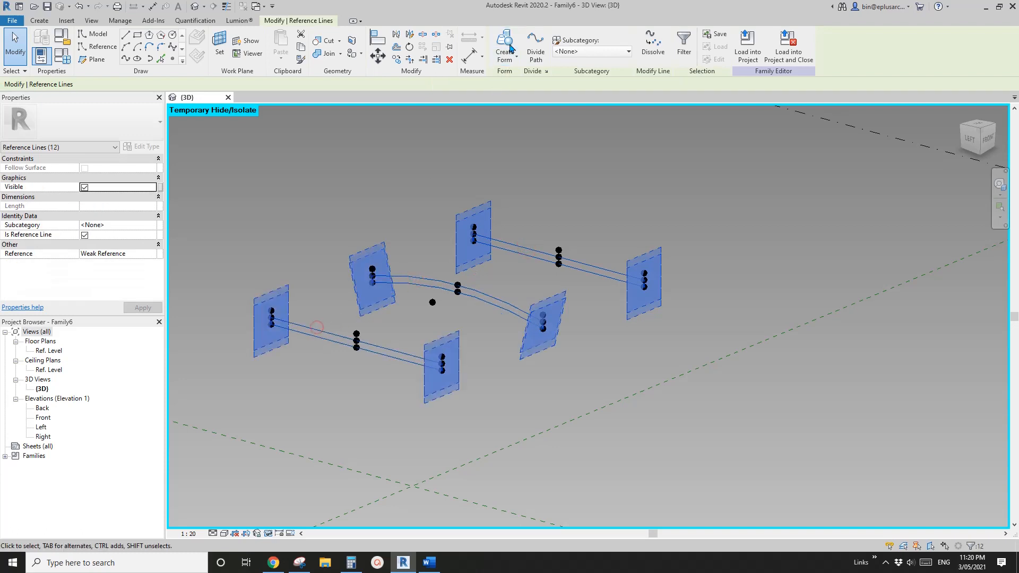
left_click(505, 42)
middle_click_drag(578, 338, 574, 370, "shift")
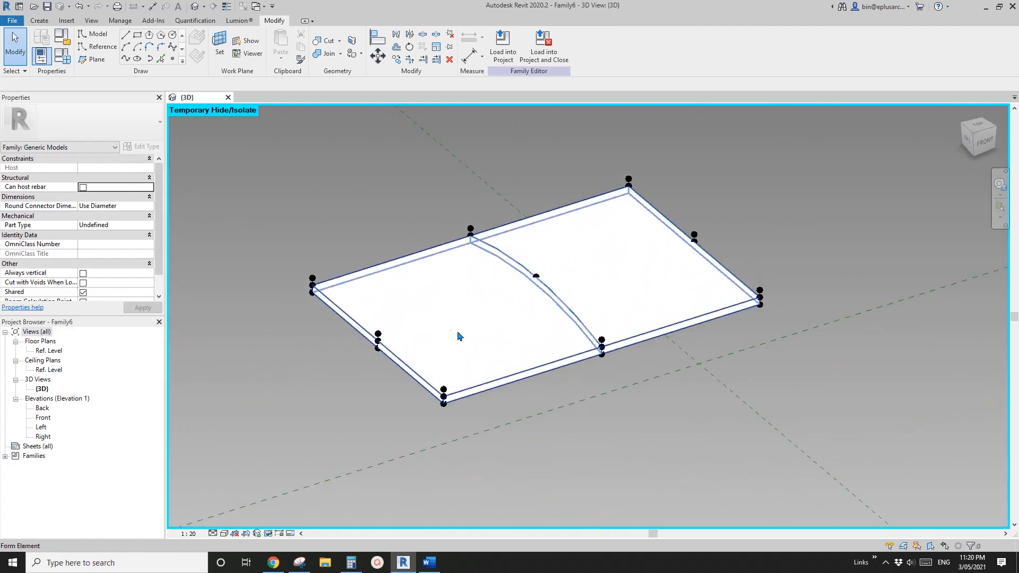
Reset the temporary hide/isolate so the ellipse, dimensions and supporting column are shown again.
scroll(462, 337, "down", 3)
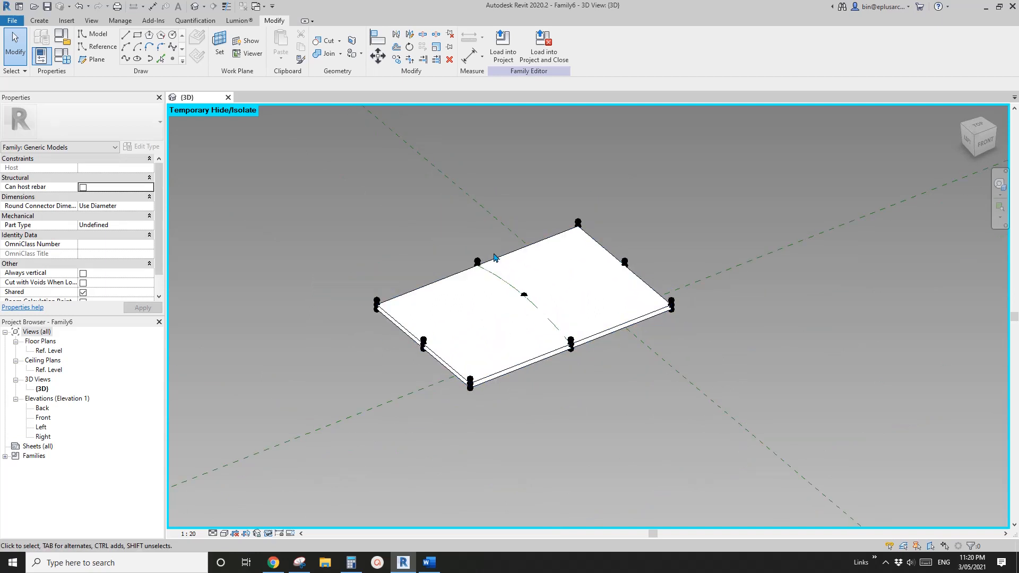
mouse_move(494, 258)
middle_mouse_down("shift")
mouse_move(534, 285)
mouse_move(493, 311)
mouse_move(475, 298)
mouse_move(493, 311)
middle_mouse_up("shift")
key("h")
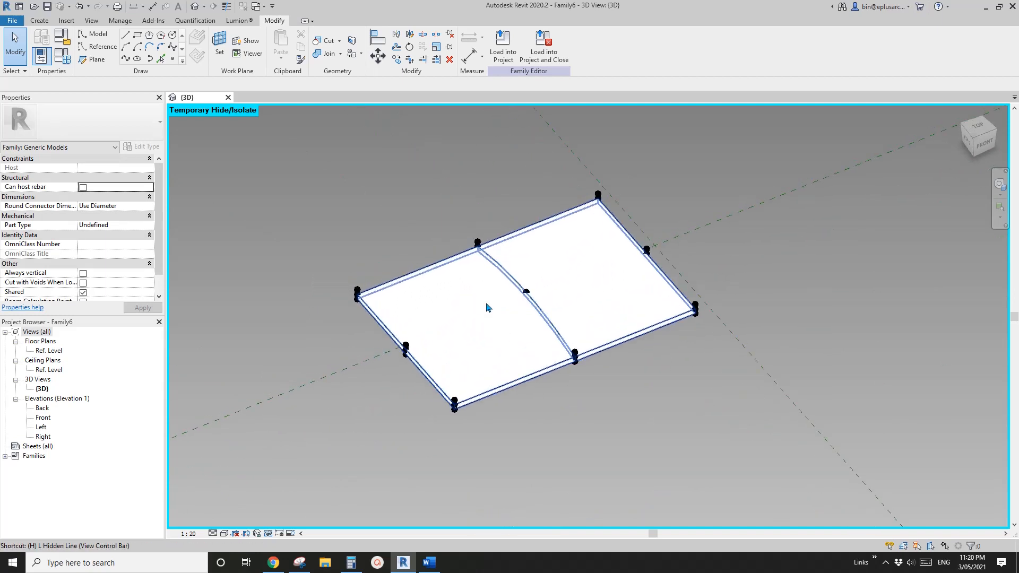
key("r")
middle_click_drag(543, 291, 662, 316, "shift")
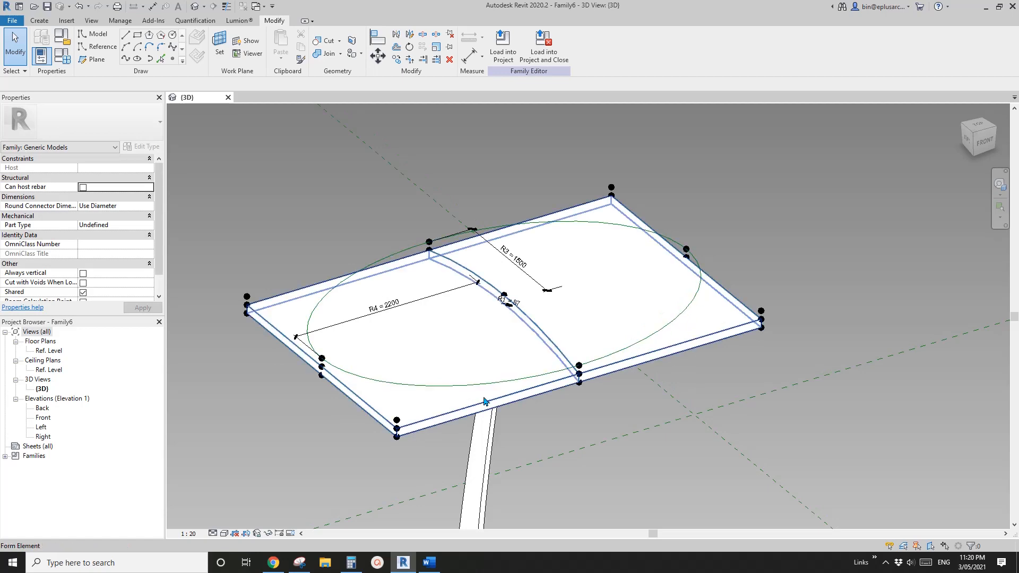
middle_click_drag(623, 297, 662, 363, "shift")
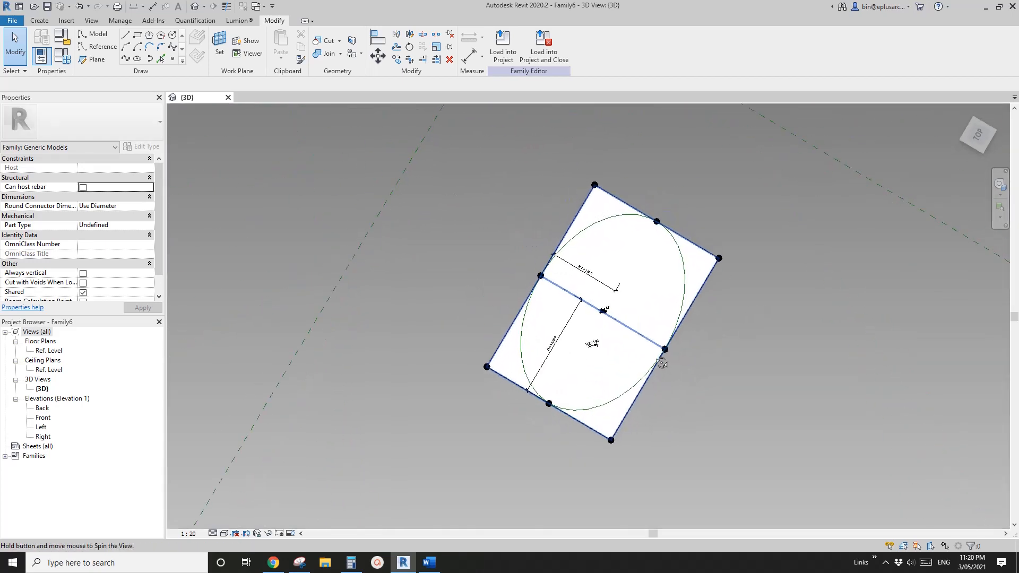
Set the family parameter R3 to 1800 and apply it to the model.
left_click(62, 63)
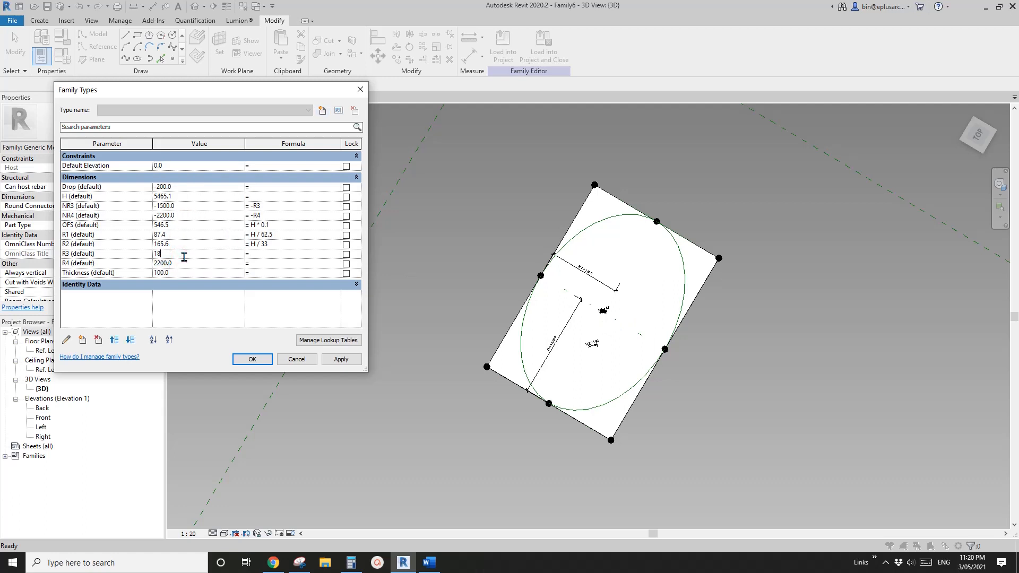
left_click(348, 361)
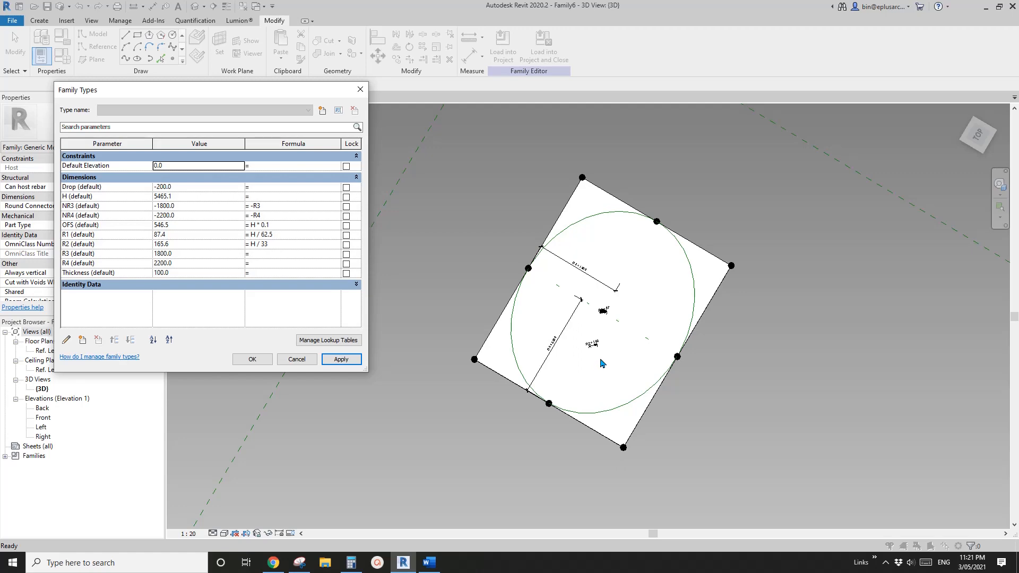
left_click(252, 359)
Inspect the roof slab, its edge points and the reference ellipse from above and close up at the front corner.
middle_click_drag(455, 316, 569, 203, "shift")
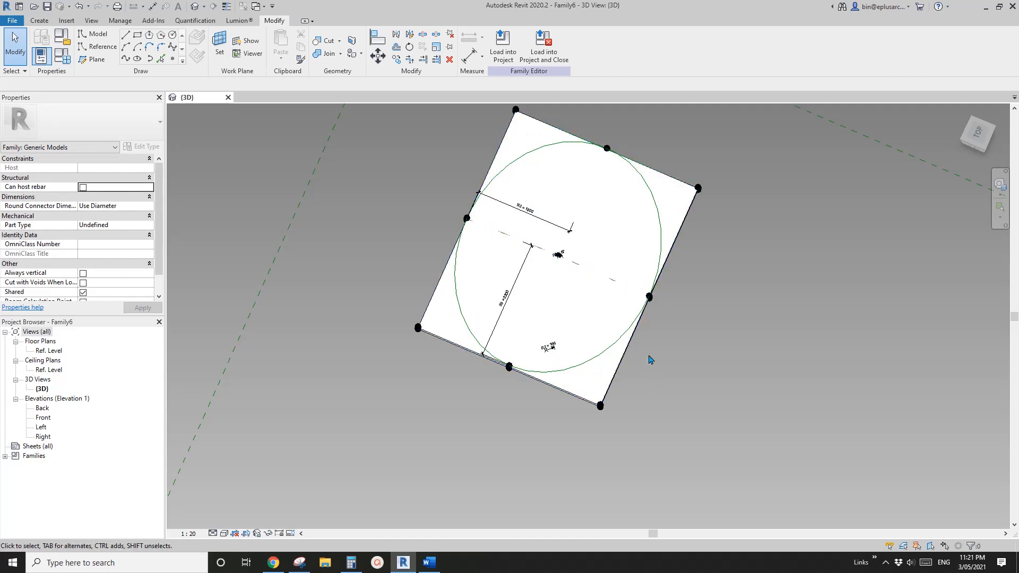
middle_click_drag(651, 360, 519, 292, "shift")
scroll(518, 300, "up", 3)
scroll(496, 323, "up", 3)
middle_click_drag(502, 331, 428, 302, "shift")
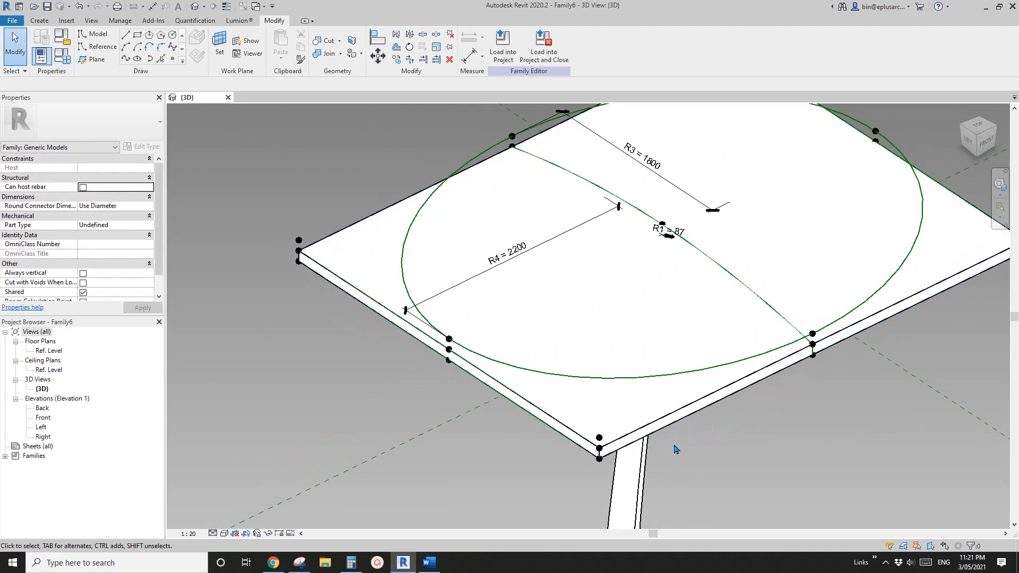
scroll(602, 383, "down", 1)
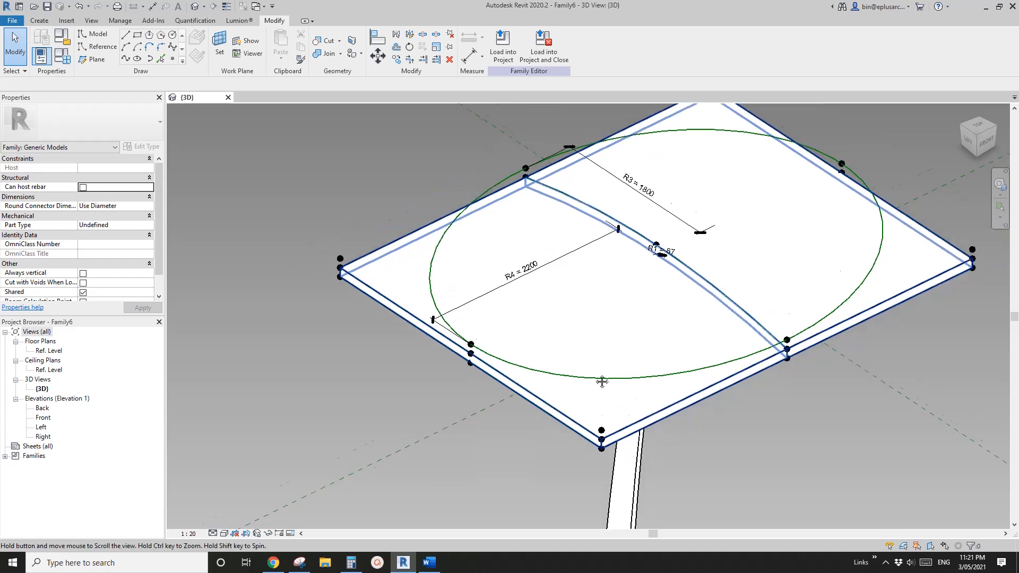
middle_click_drag(601, 383, 557, 307)
scroll(584, 321, "down", 1)
middle_click_drag(610, 333, 595, 340, "shift")
scroll(552, 319, "down", 1)
scroll(484, 297, "up", 3)
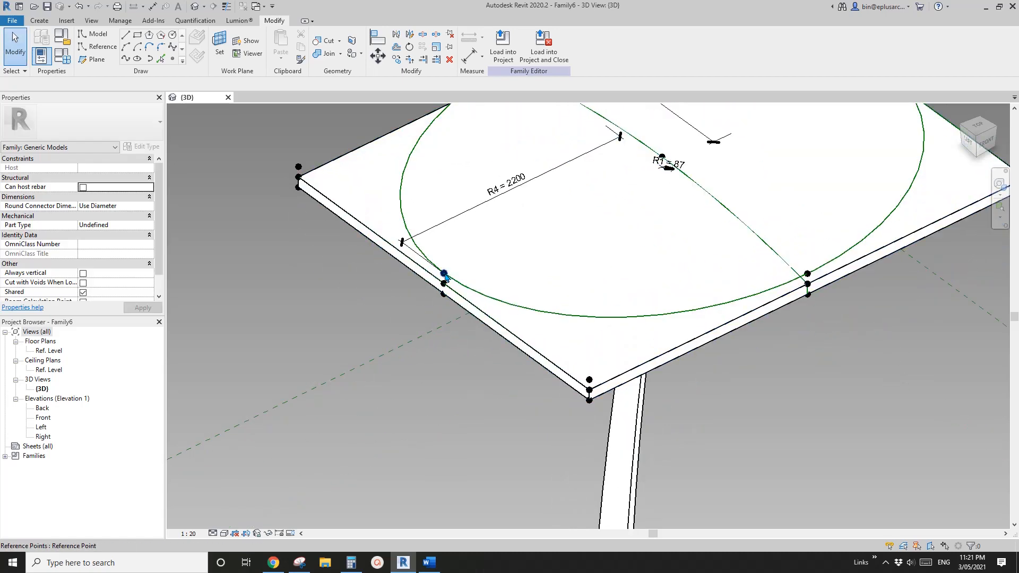
Try a spline through the top points of the slab's left edge midpoint, front corner and front edge midpoint, and undo it.
left_click(445, 274)
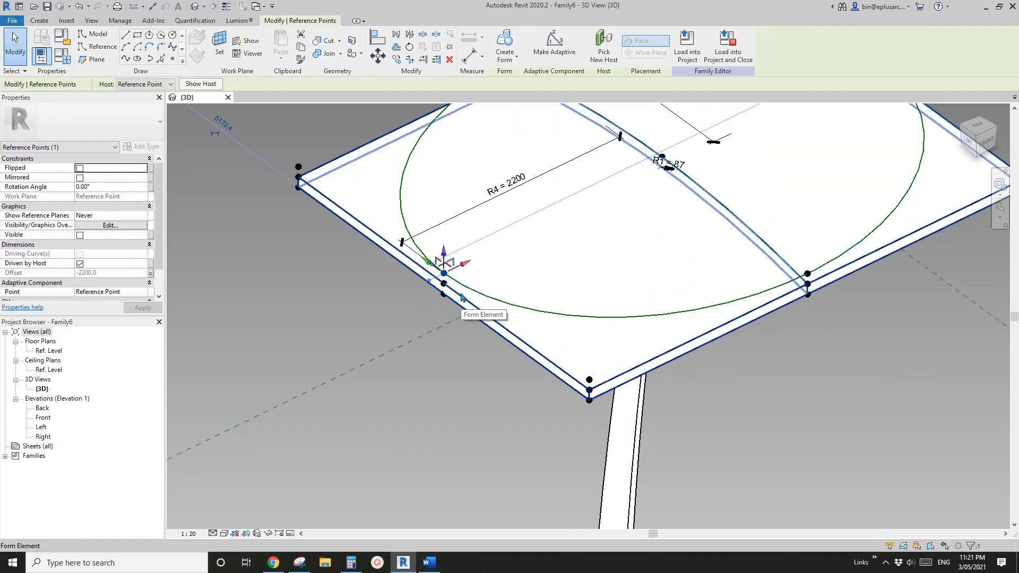
left_click(589, 380, "ctrl")
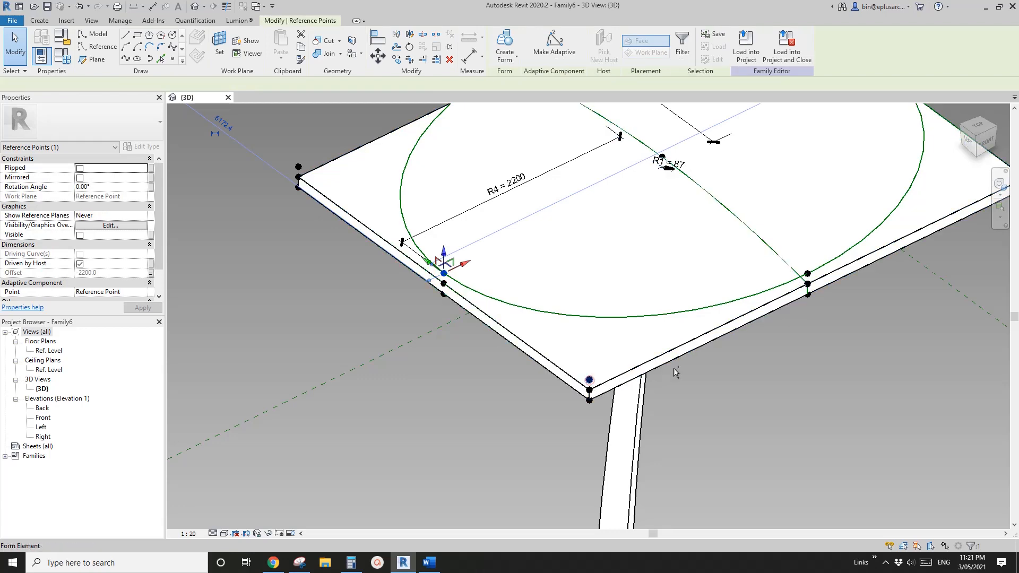
left_click(808, 274, "ctrl")
middle_click_drag(808, 275, 746, 289, "shift")
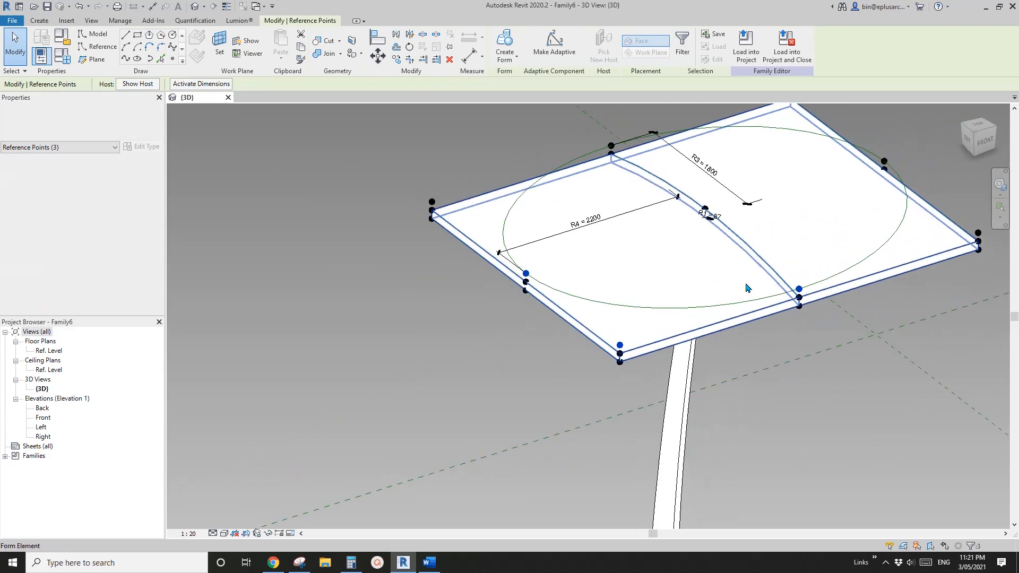
left_click(126, 59)
middle_click_drag(422, 245, 599, 372, "shift")
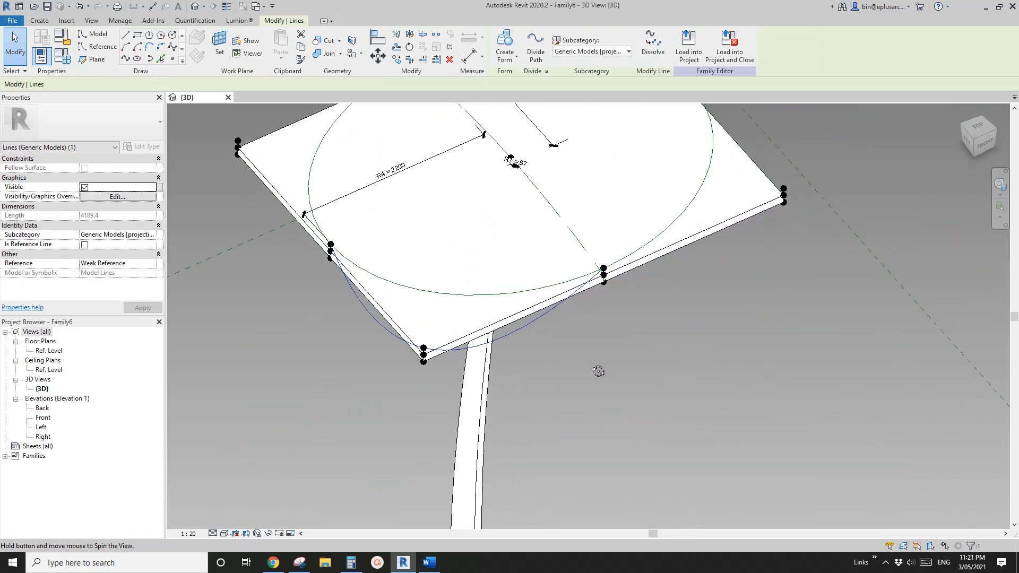
key("ctrl+z")
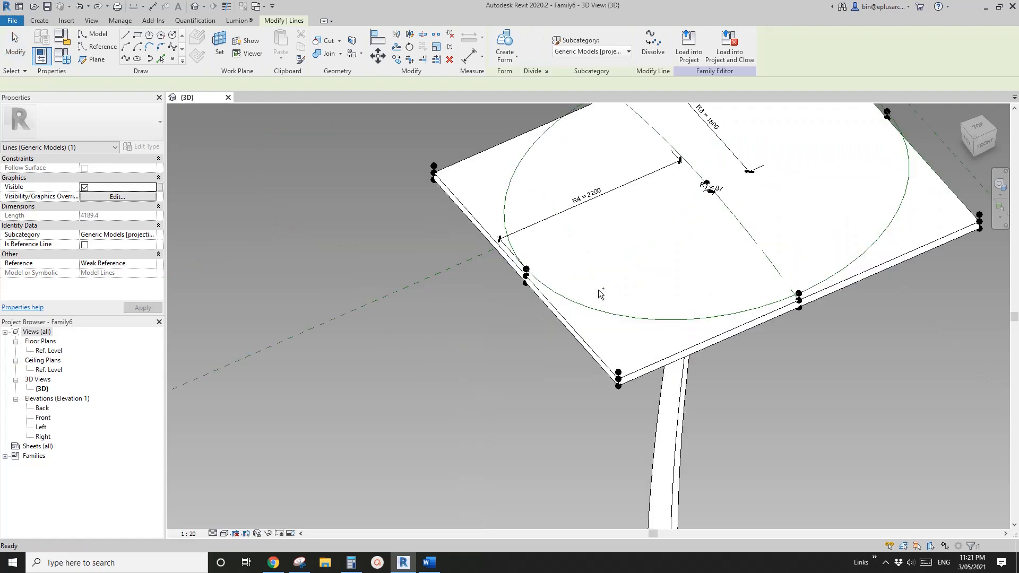
key("Escape")
Draw a spline through the top points at the left edge's midpoint and at both corners of the front edge.
left_click(526, 270)
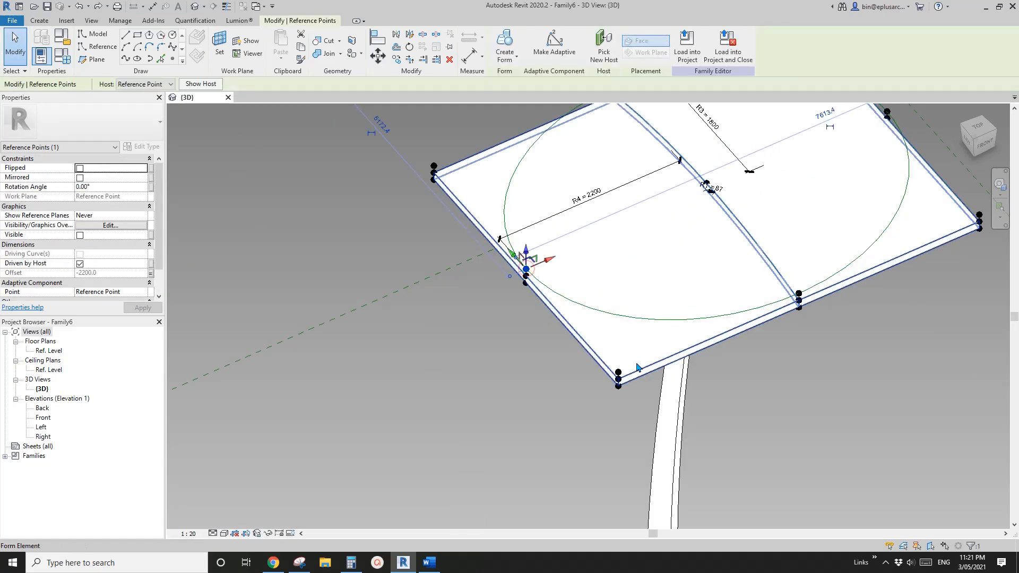
middle_click_drag(791, 313, 675, 350)
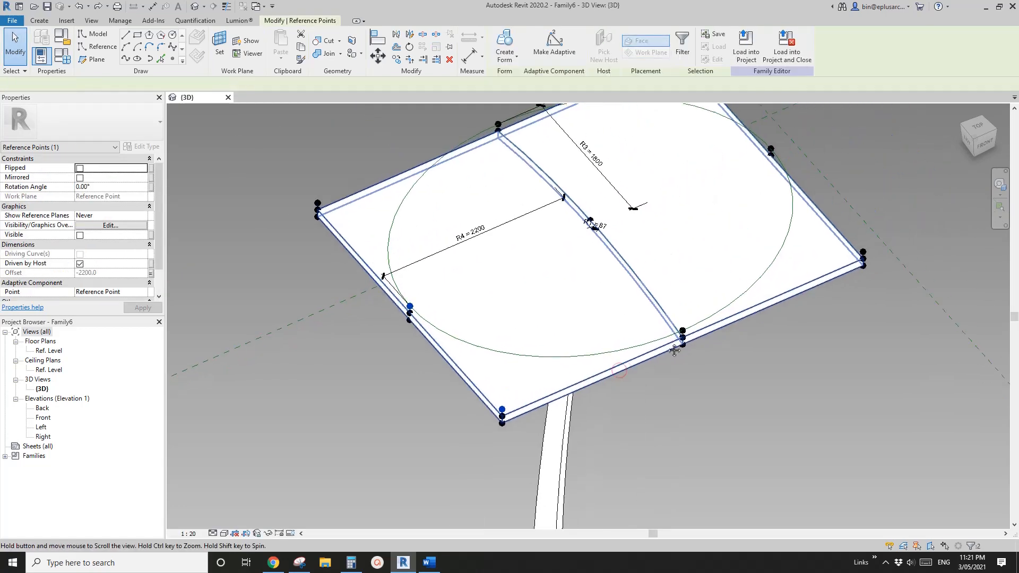
left_click(861, 254, "ctrl")
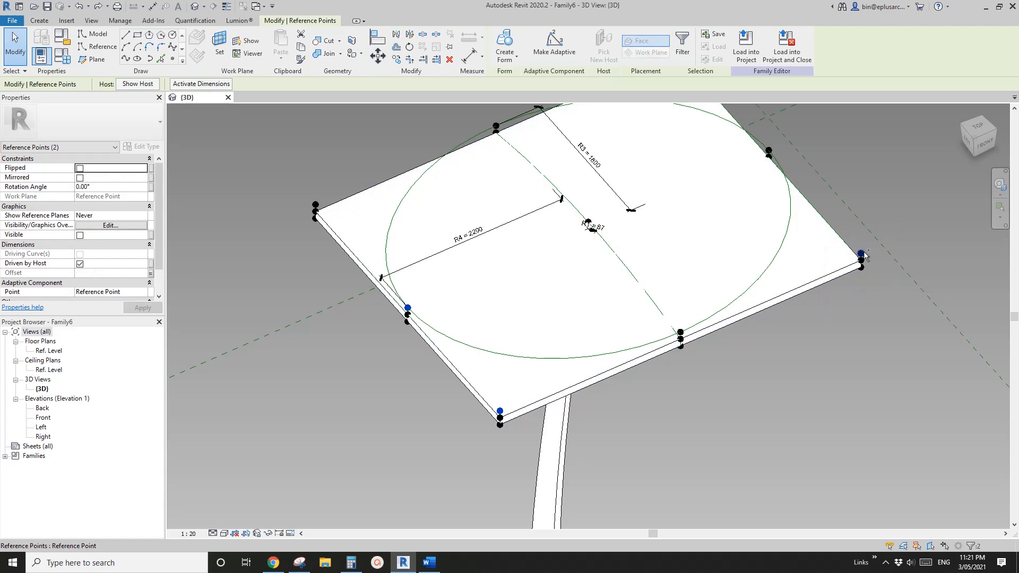
left_click(126, 59)
middle_click_drag(637, 292, 690, 364, "shift")
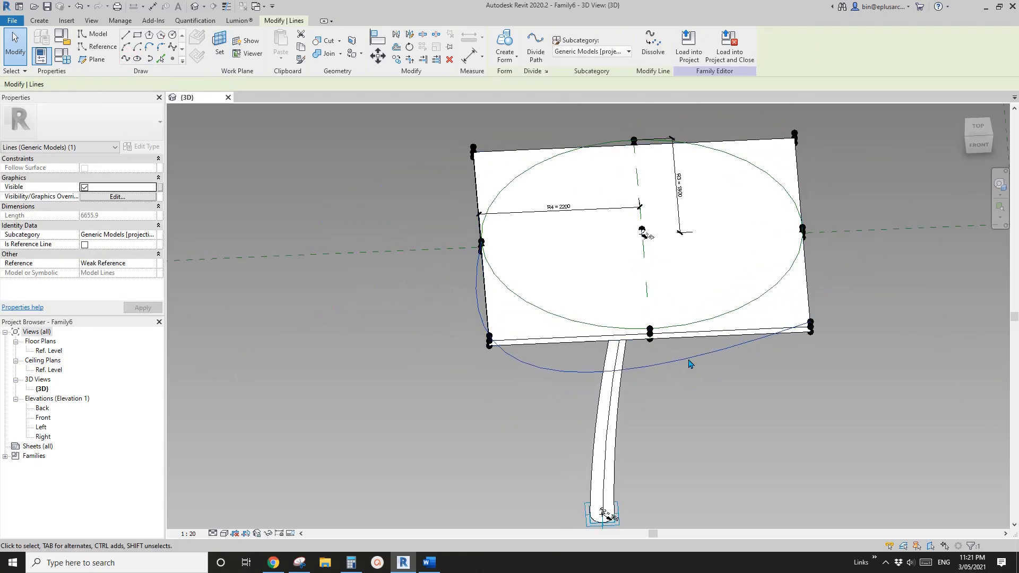
scroll(808, 258, "up", 2)
middle_click_drag(831, 250, 730, 218, "shift")
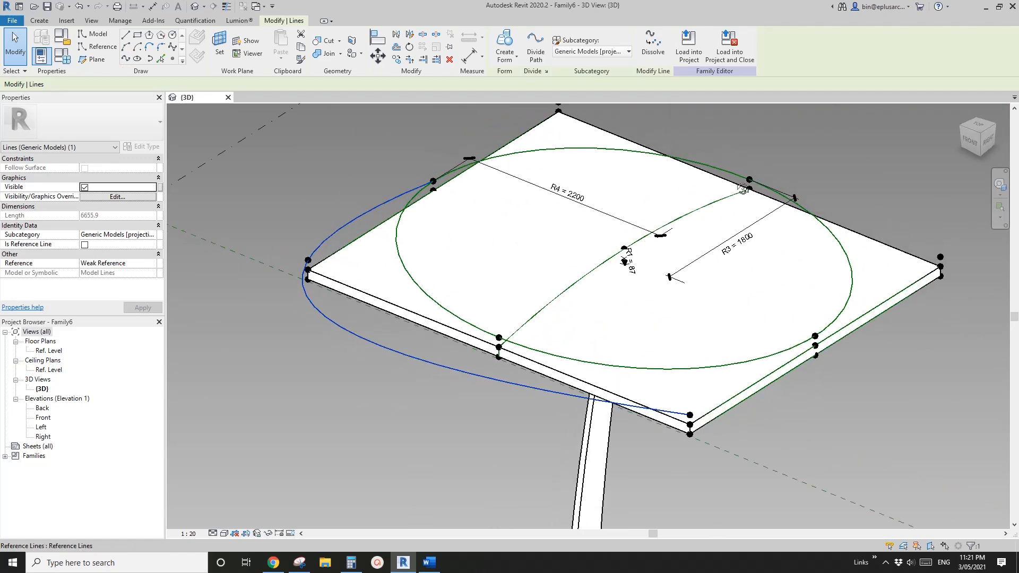
Extend the outer spline to the top point at the midpoint of the slab's opposite short edge.
left_click(816, 336, "ctrl")
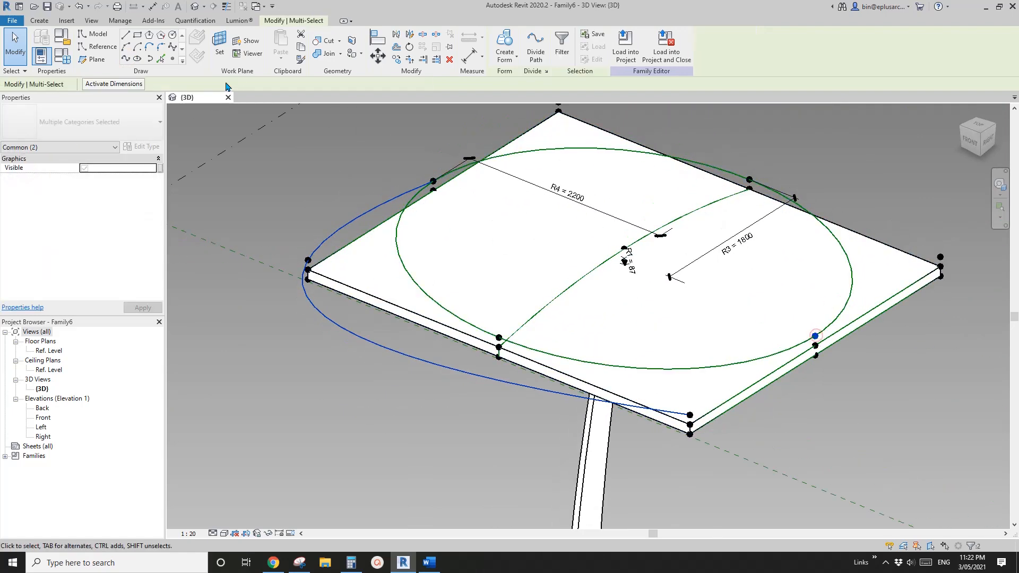
left_click(127, 60)
scroll(398, 215, "down", 1)
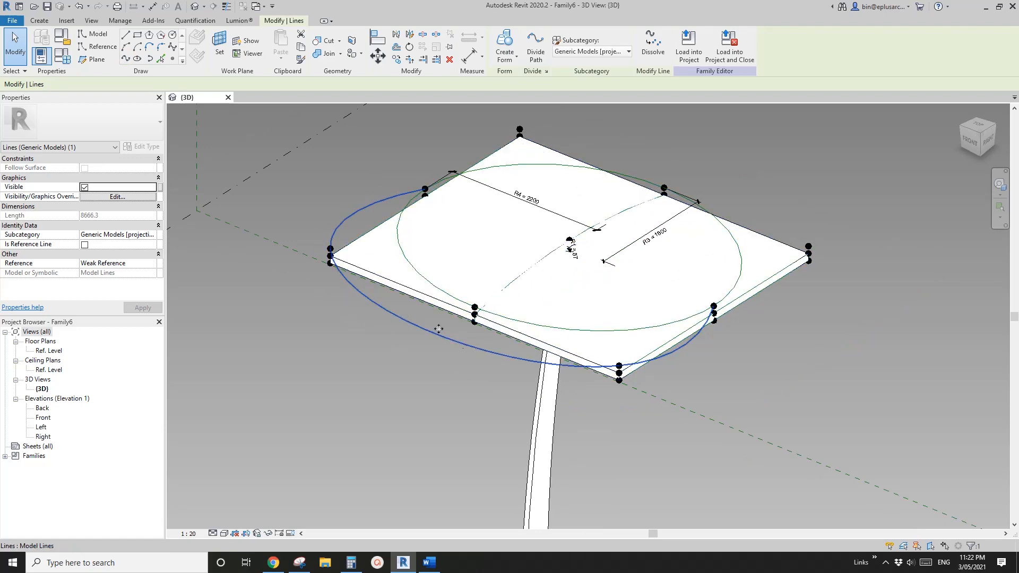
scroll(372, 282, "down", 1)
middle_click_drag(456, 282, 442, 268, "shift")
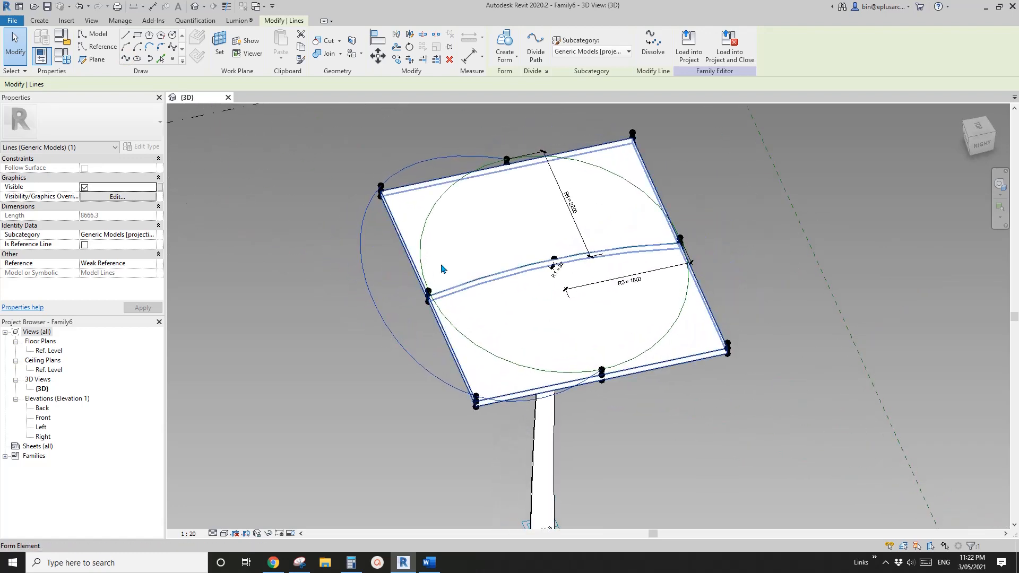
key("Escape")
Select the reference ellipse and compare its outline with the slab and the outer spline from above.
left_click(447, 191)
middle_click_drag(466, 182, 437, 311)
middle_click_drag(515, 281, 508, 277)
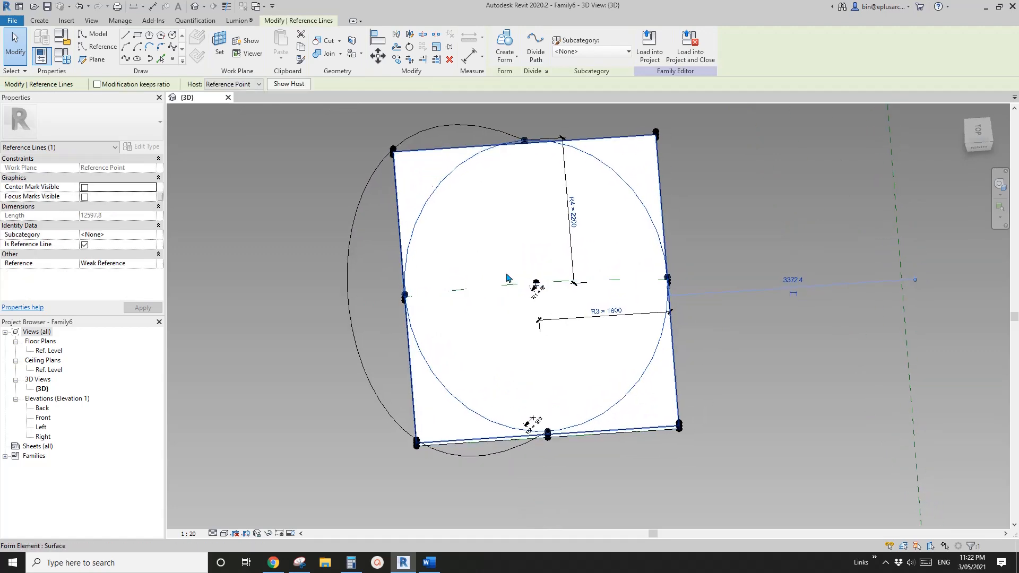
left_click(510, 257)
left_click(516, 142)
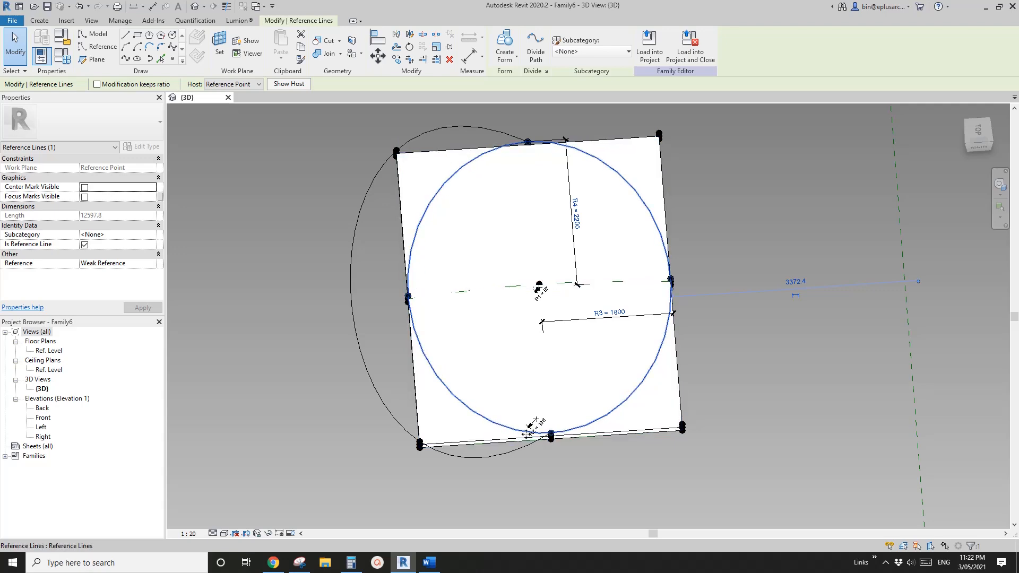
key("Escape")
middle_click_drag(497, 182, 560, 174, "shift")
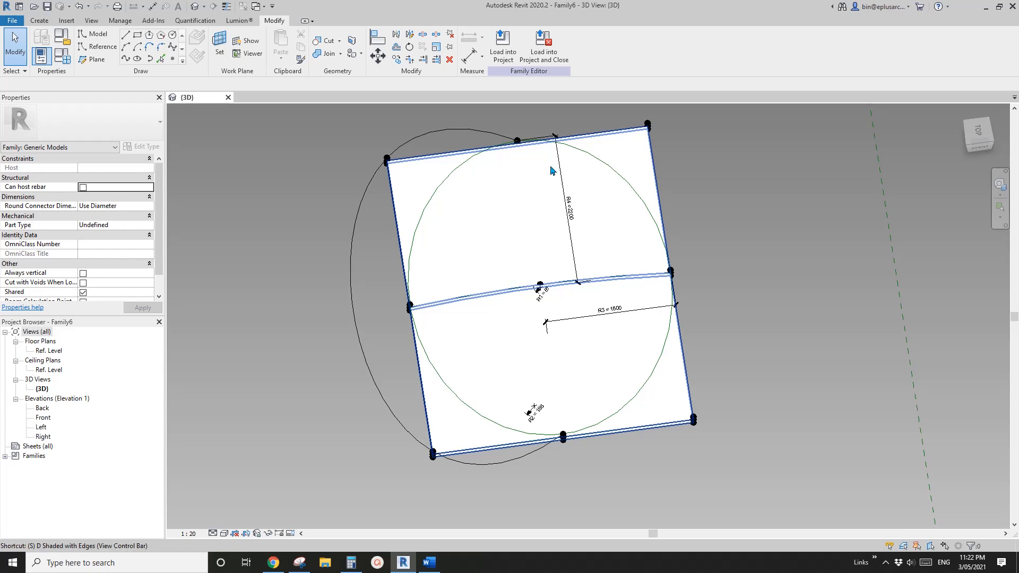
Split the reference ellipse near the midpoints of the slab's back and front edges.
key("s")
key("l")
middle_click_drag(583, 143, 574, 188, "shift")
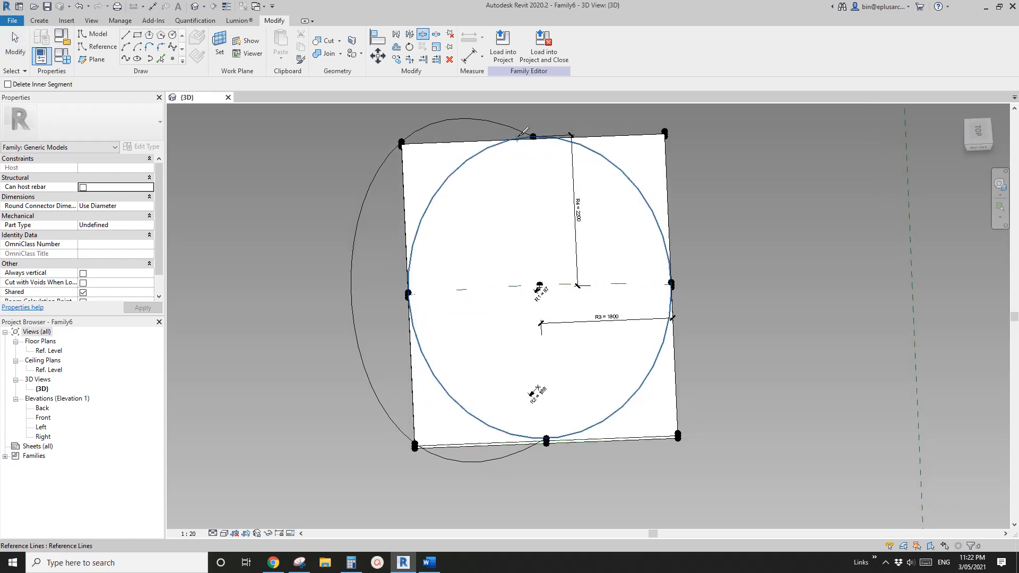
left_click(589, 148)
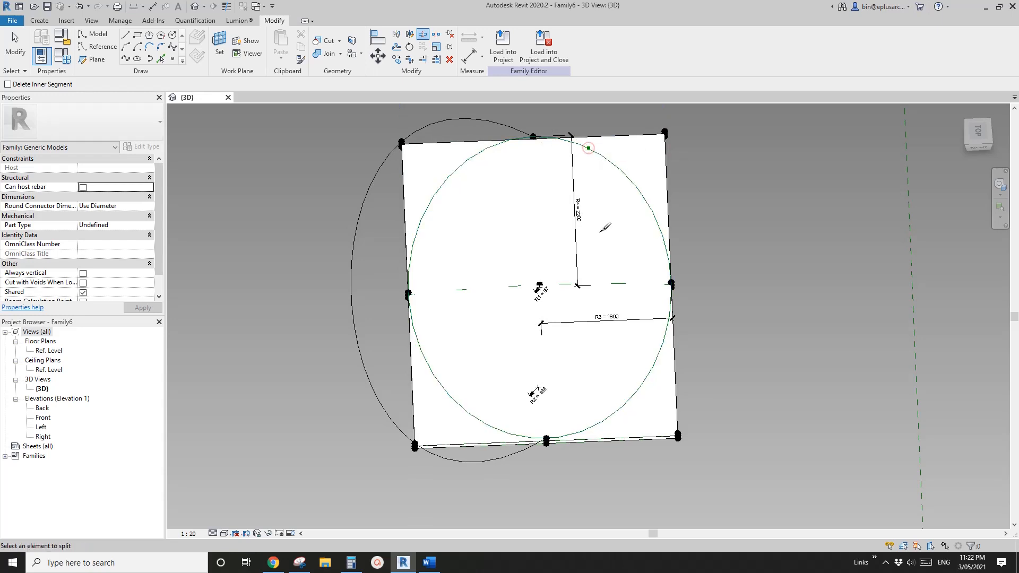
key("Escape")
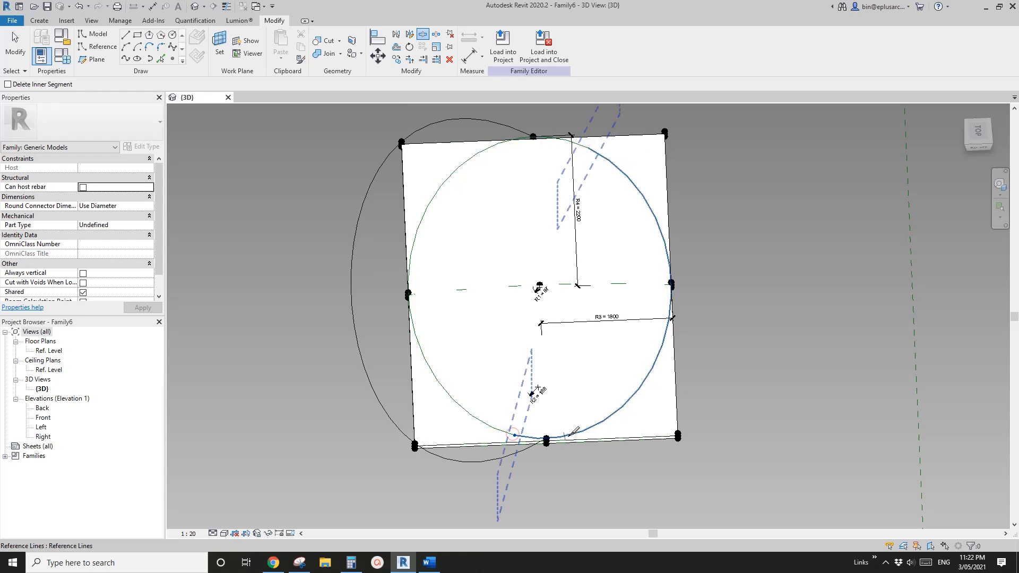
Shorten the right-hand ellipse arc so its front end meets the reference point at the front edge's midpoint.
key("Tab")
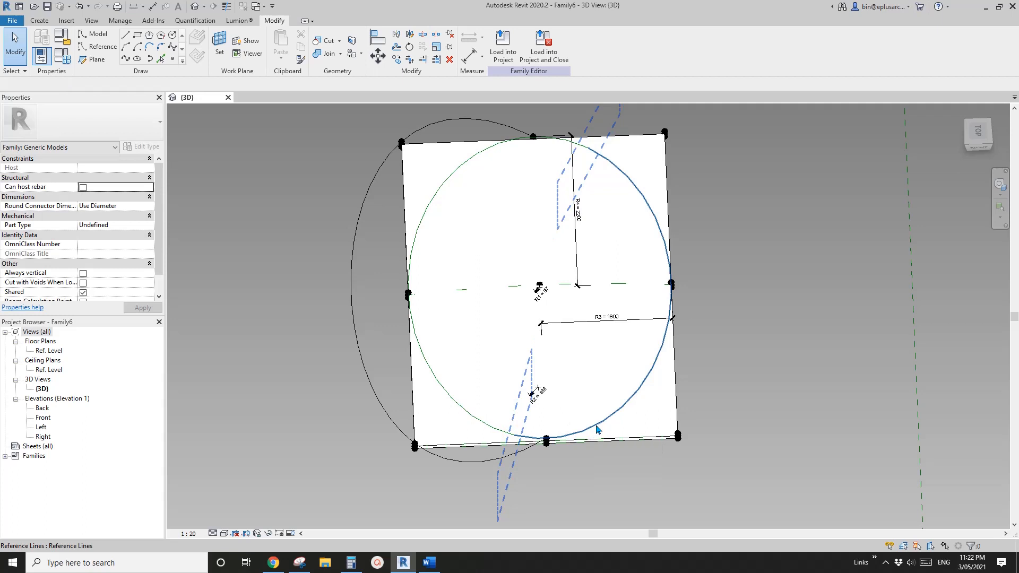
left_click(614, 398)
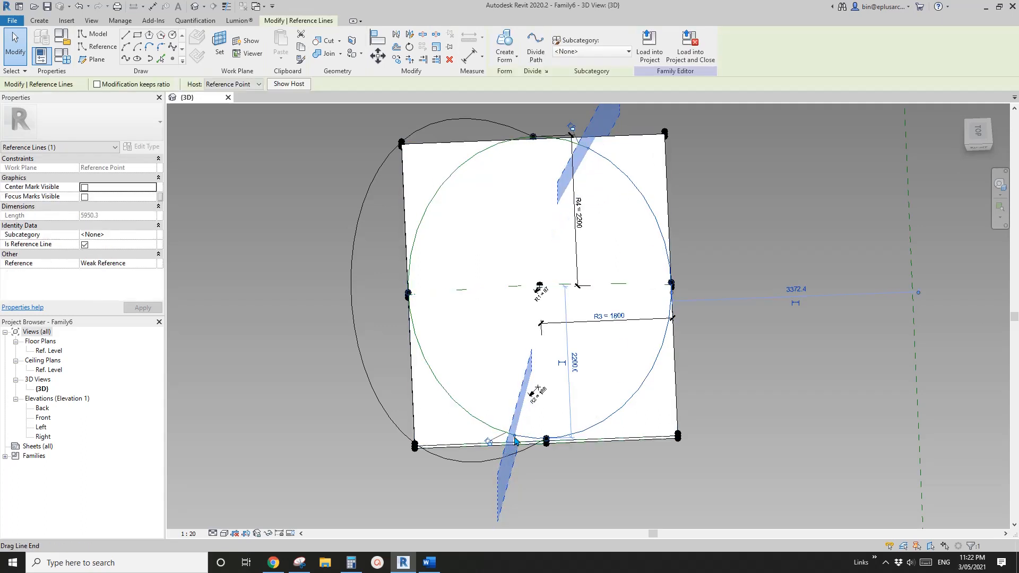
left_click_drag(514, 438, 546, 440)
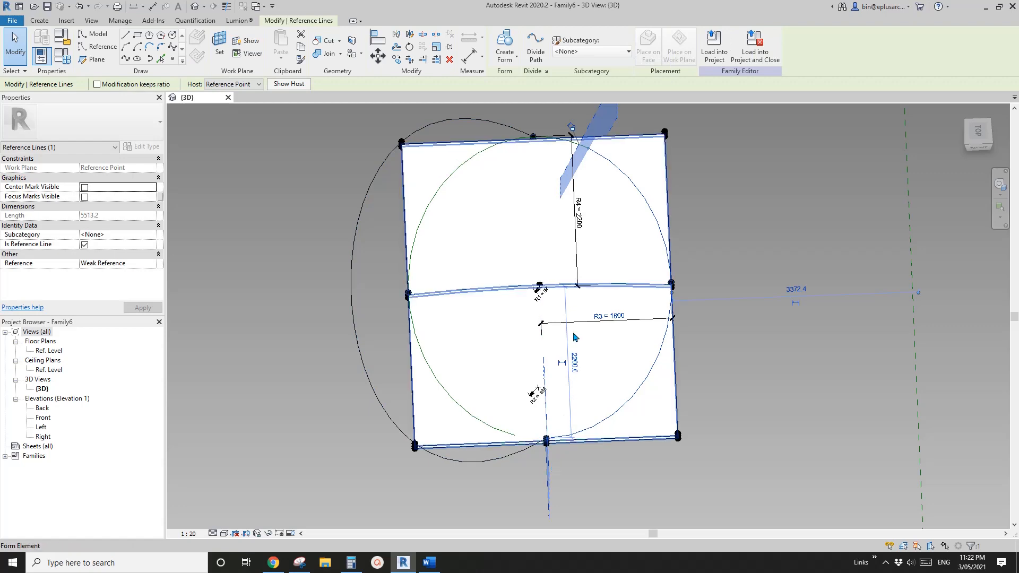
Make the right-hand arc's 2200 temporary dimension permanent and label it with the R4 parameter.
mouse_move(588, 399)
middle_mouse_down("shift")
mouse_move(530, 478)
mouse_move(537, 444)
mouse_move(599, 393)
middle_mouse_up("shift")
left_click(565, 367)
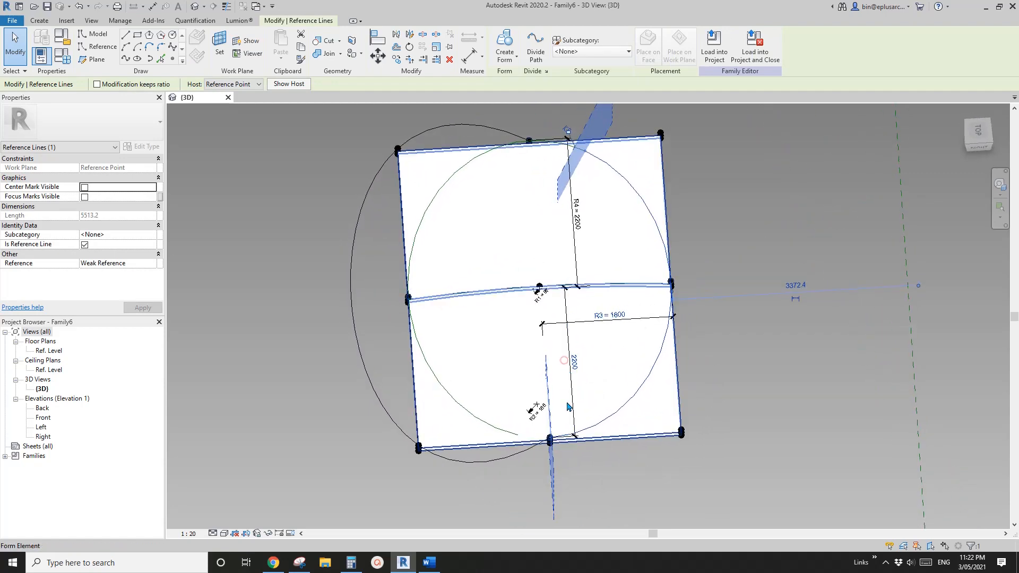
key("Escape")
left_click(573, 372)
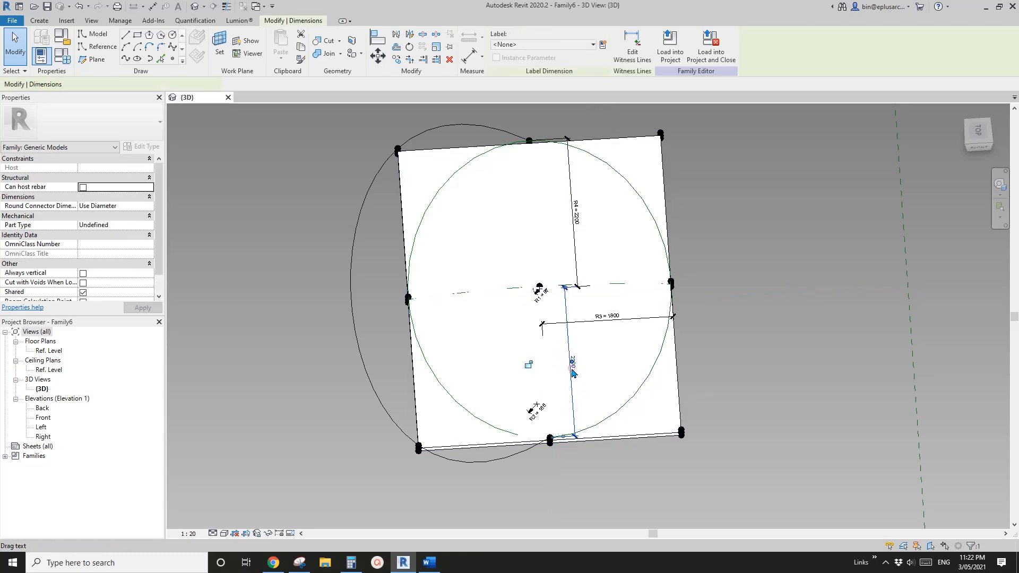
left_click(559, 44)
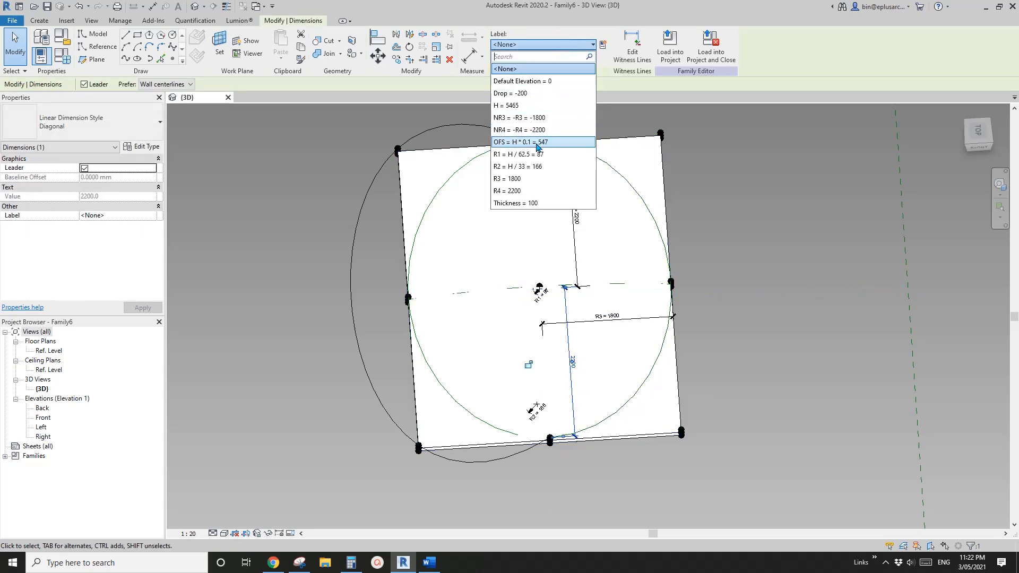
left_click(518, 190)
key("Escape")
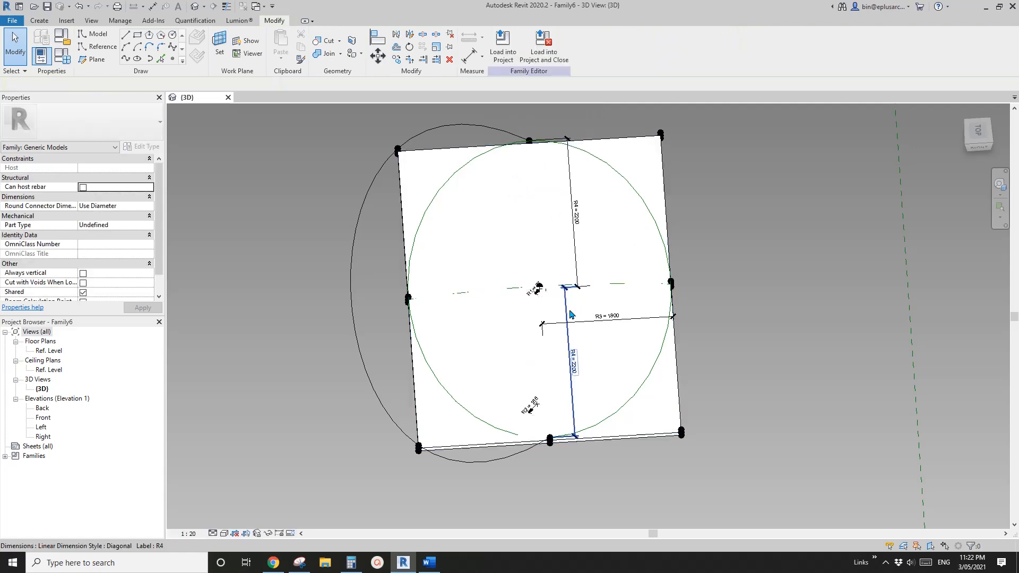
Extend the left-hand ellipse arc's front end to the reference point at the front edge's midpoint.
middle_click_drag(561, 341, 545, 379, "shift")
key("Tab")
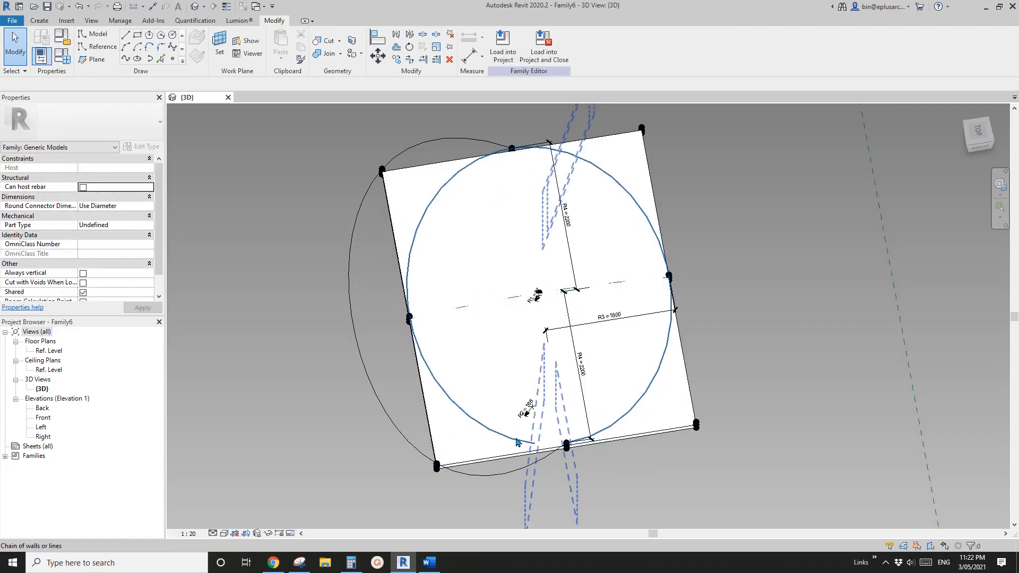
left_click(518, 443)
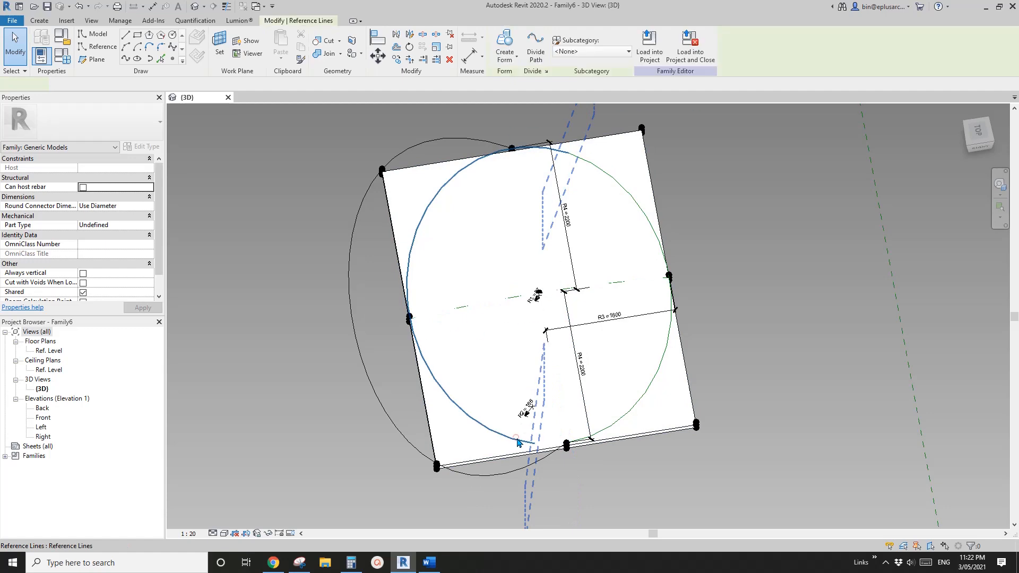
left_click_drag(551, 443, 566, 447)
left_click(553, 444)
middle_click_drag(534, 292, 533, 351)
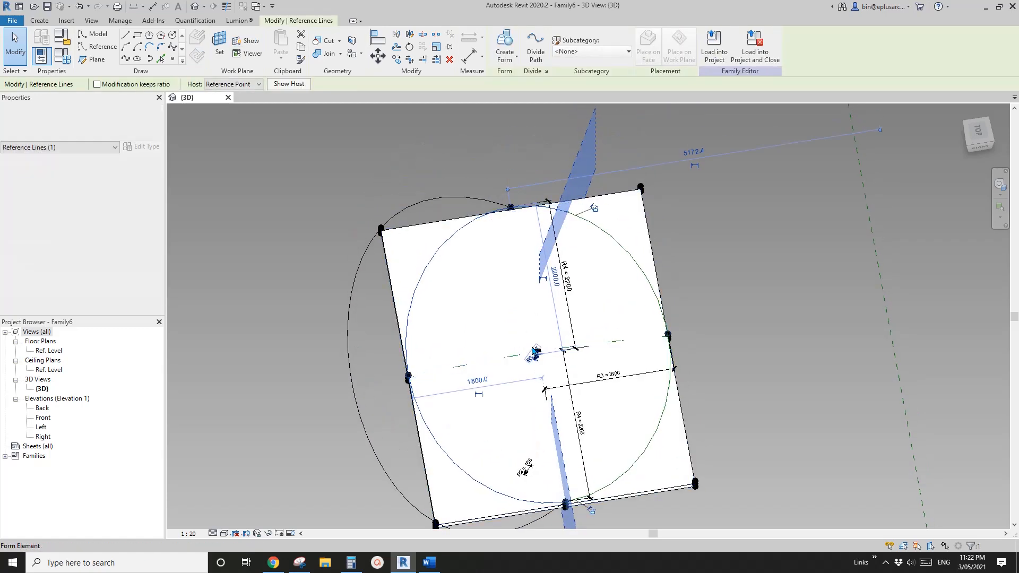
middle_click_drag(583, 398, 567, 328)
middle_click_drag(544, 254, 543, 352)
key("Escape")
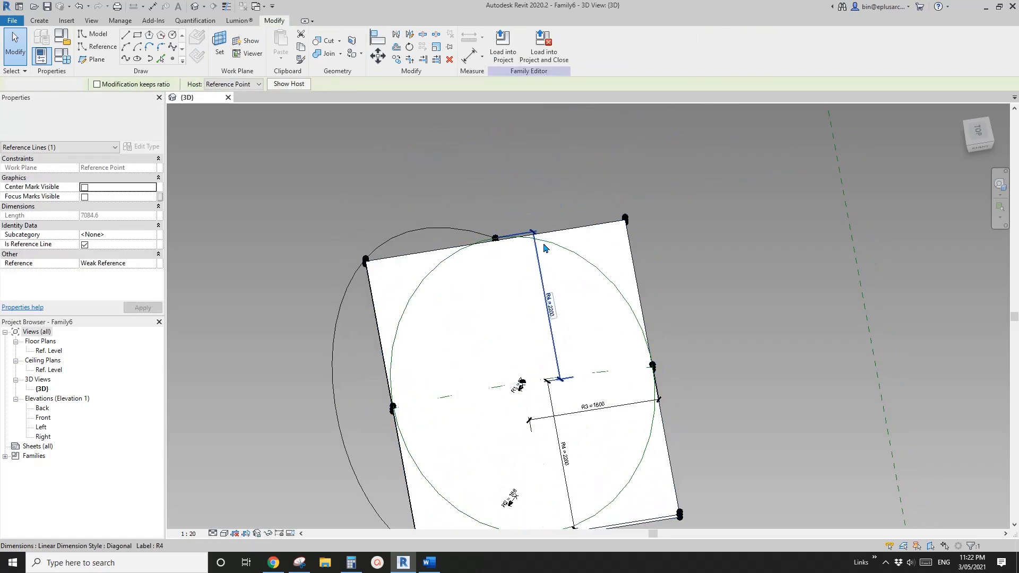
Shorten the left-hand ellipse arc's back end to the reference point at the back edge's midpoint.
key("Tab")
scroll(528, 237, "up", 2)
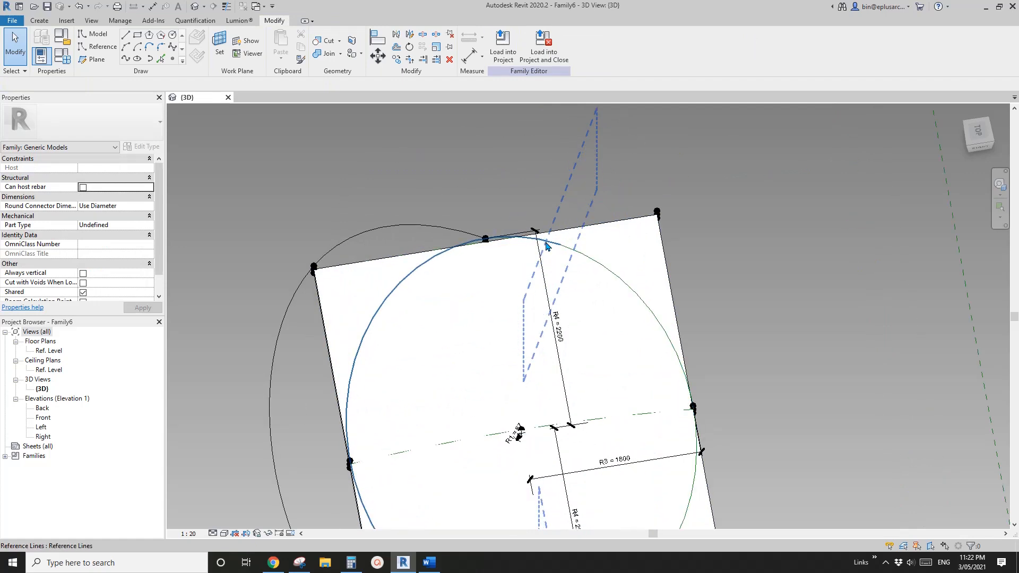
left_click(547, 245)
left_click_drag(519, 239, 485, 239)
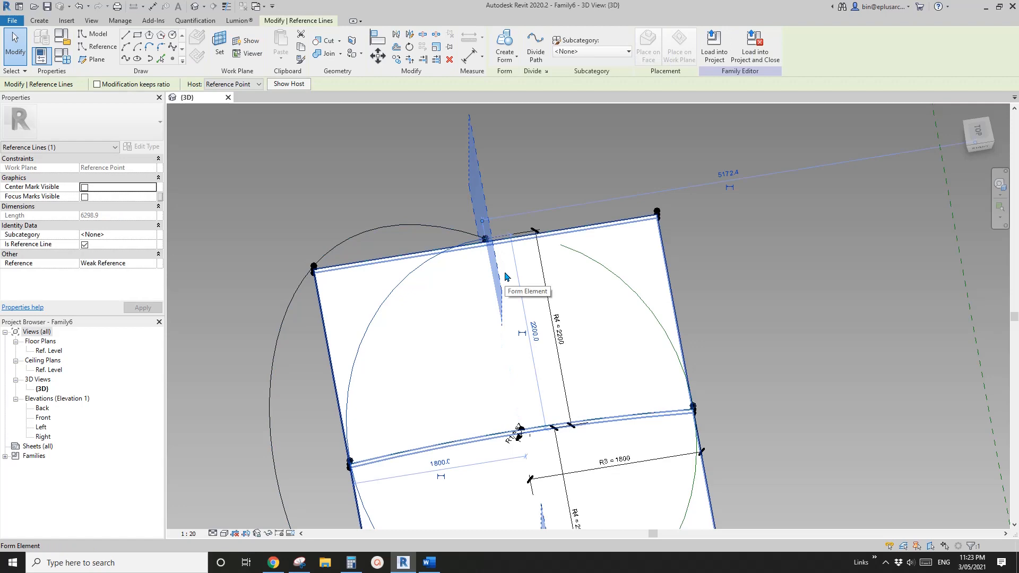
Make the left-hand arc's 1800 temporary dimension permanent and label it with the R3 parameter.
scroll(526, 351, "down", 1)
middle_click_drag(469, 450, 473, 367)
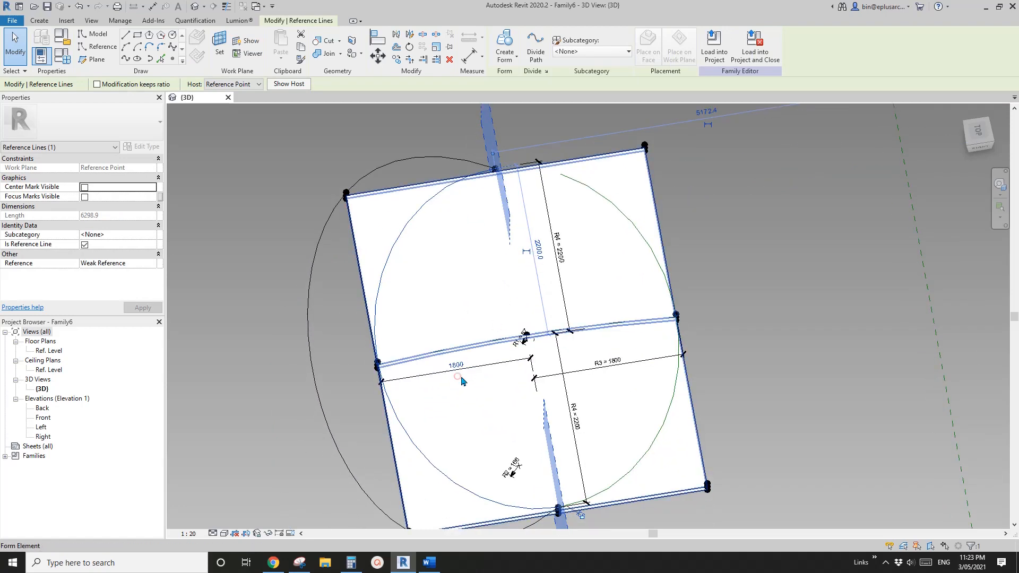
left_click(457, 379)
left_click(469, 367)
left_click(540, 45)
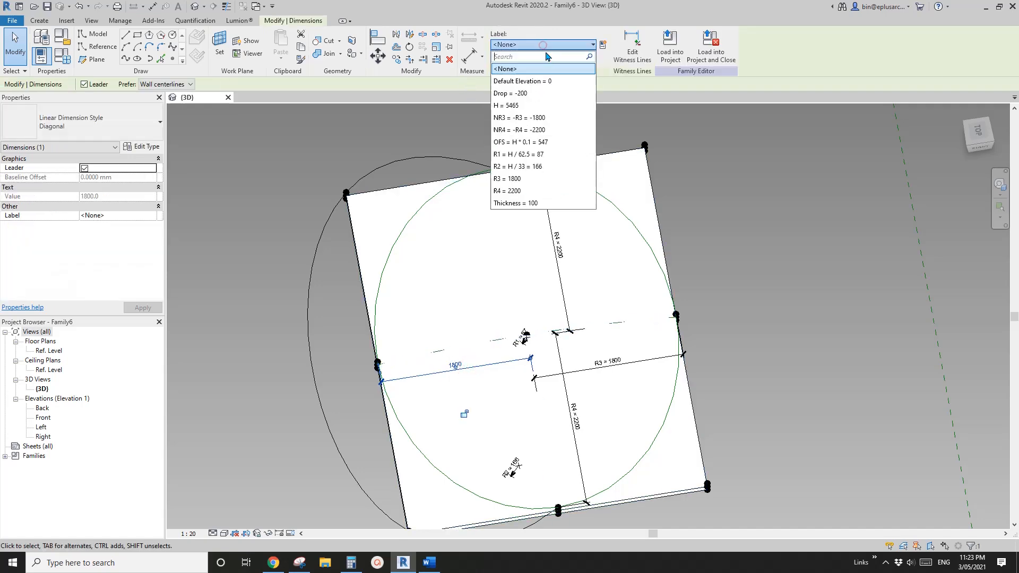
left_click(523, 177)
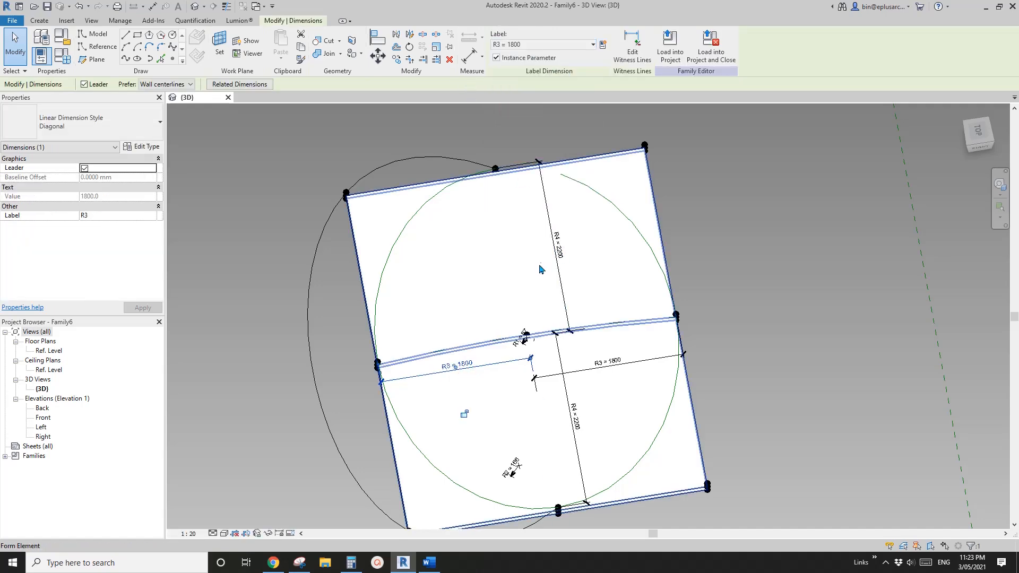
key("Escape")
Extend the right-hand ellipse arc's back end to the back edge's midpoint and select both arcs as a chain.
key("Tab")
left_click(451, 184)
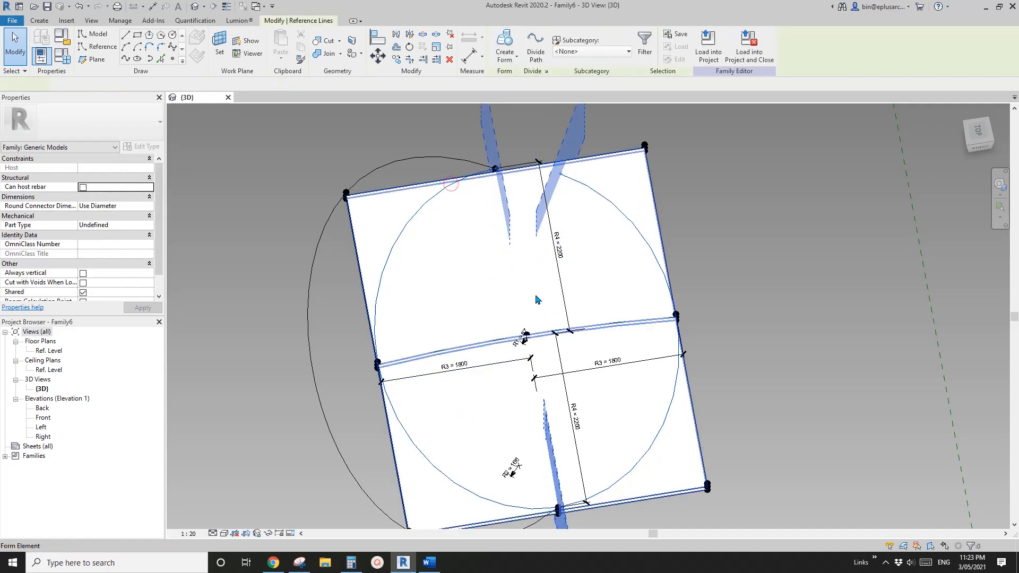
middle_click_drag(537, 295, 530, 309)
key("Escape")
key("Tab")
left_click(577, 196)
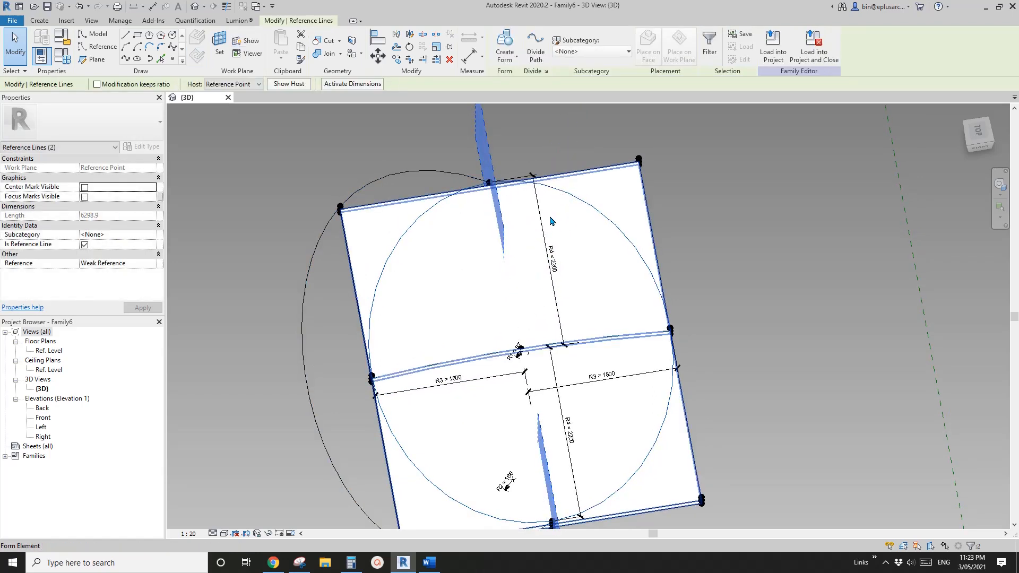
key("Escape")
Try applying a smaller R4 value in the family types.
scroll(548, 215, "down", 1)
middle_click_drag(571, 333, 555, 299)
middle_click_drag(562, 337, 726, 224, "shift")
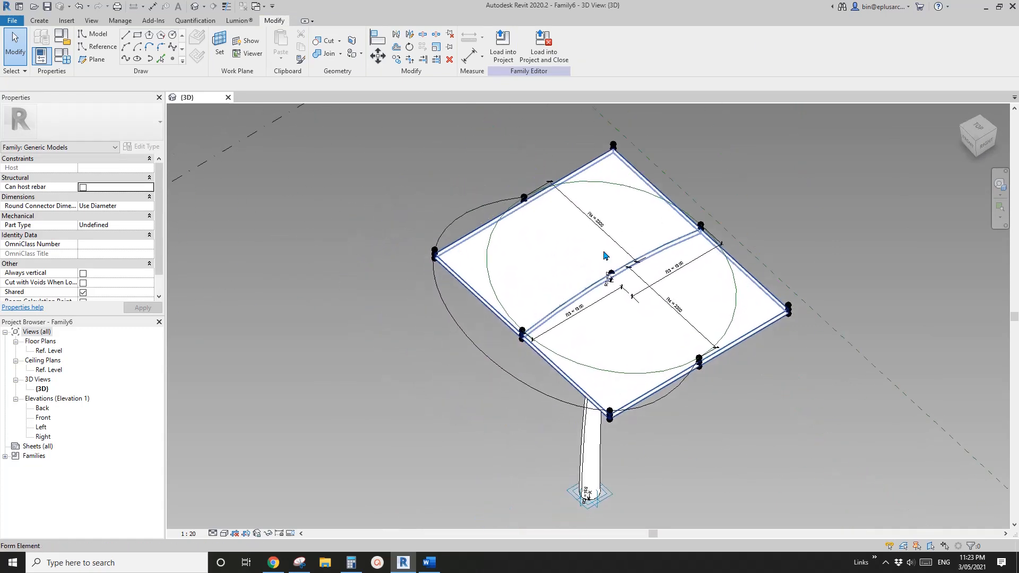
left_click(65, 57)
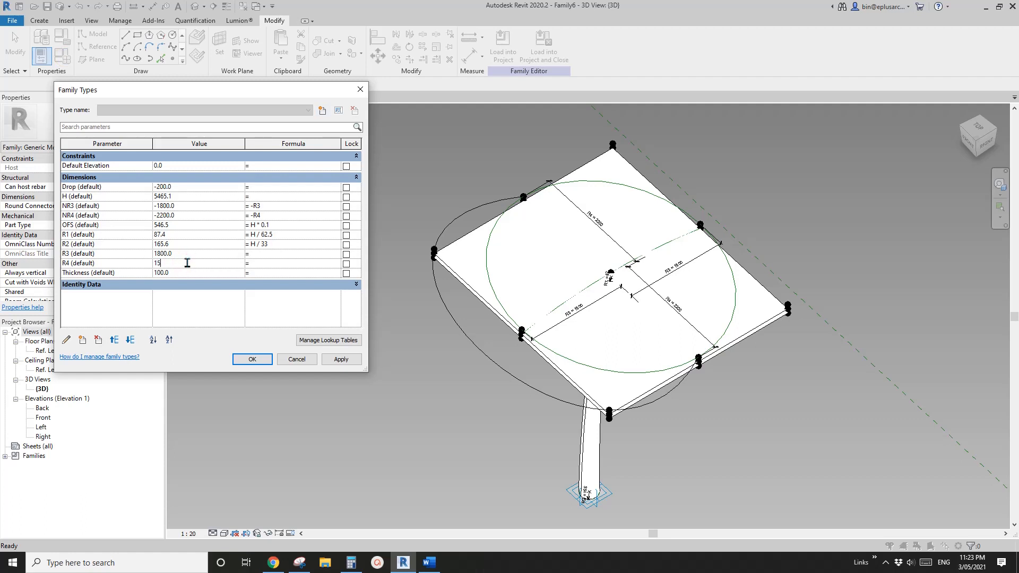
left_click(340, 359)
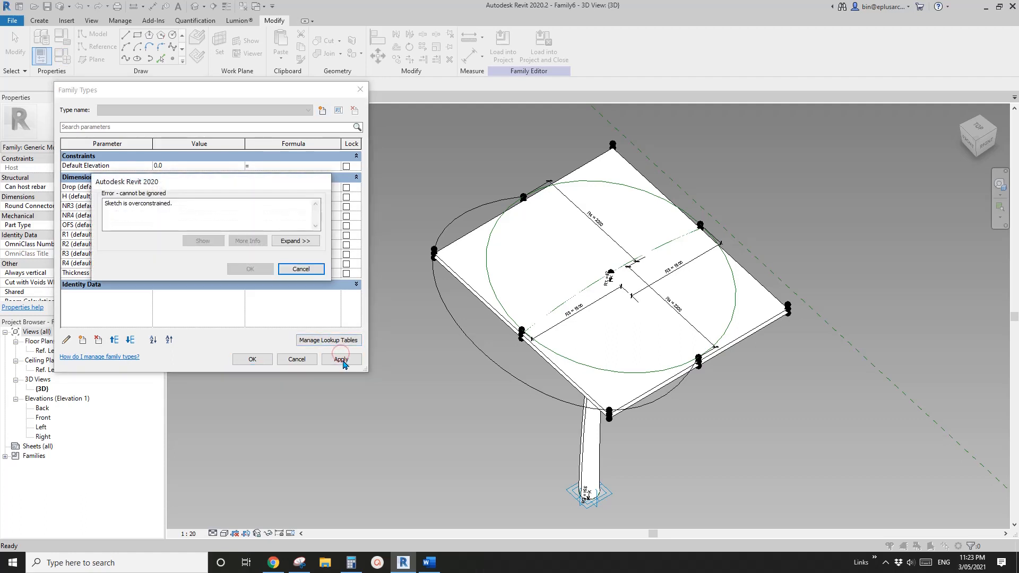
left_click(300, 272)
Delete the R3 dimension on the ellipse's left half and the R4 dimension toward the slab's back edge.
middle_click_drag(640, 297, 598, 312, "shift")
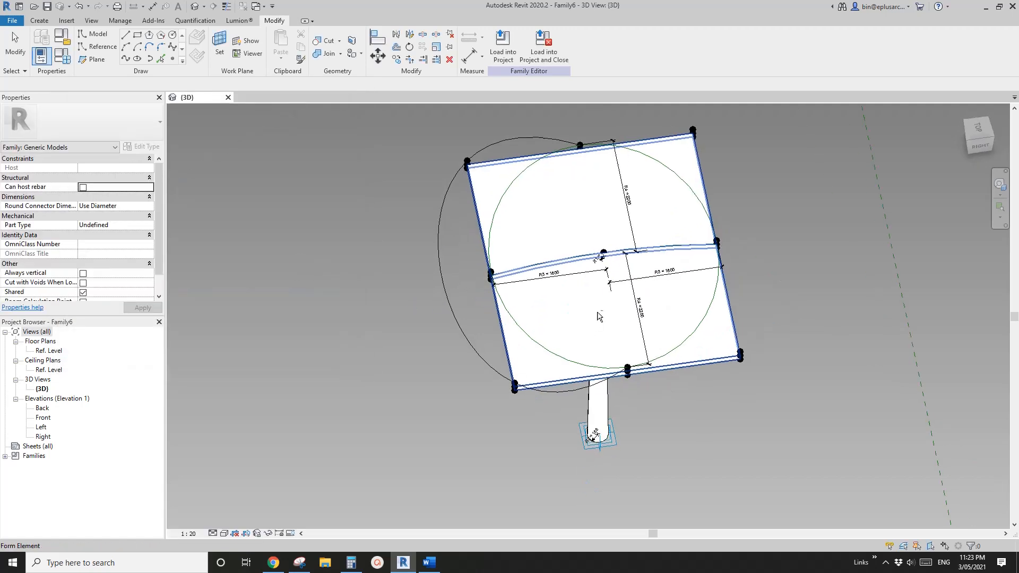
scroll(598, 313, "up", 1)
left_click(568, 269)
key("Delete")
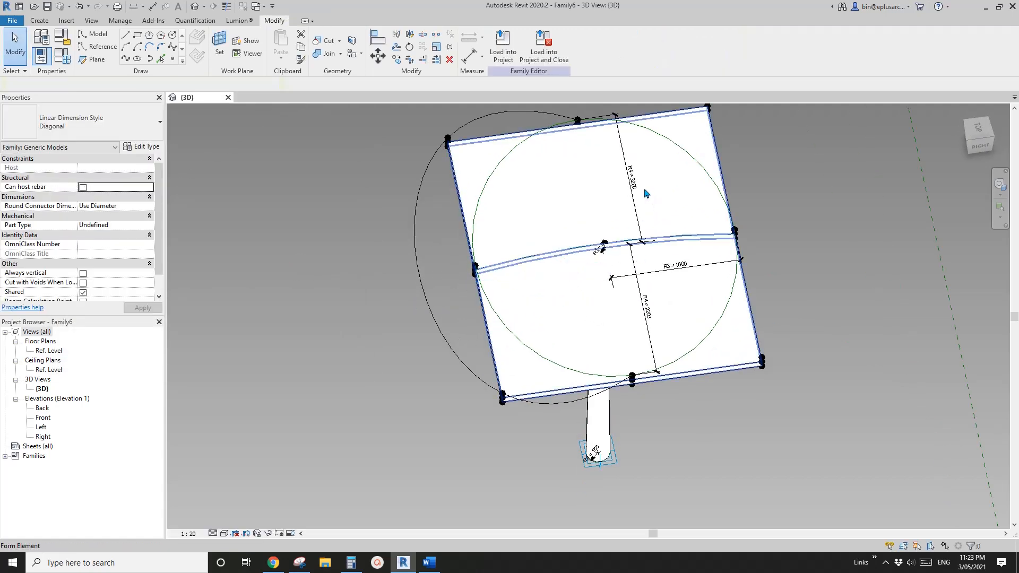
left_click(633, 182)
key("Delete")
scroll(632, 254, "up", 1)
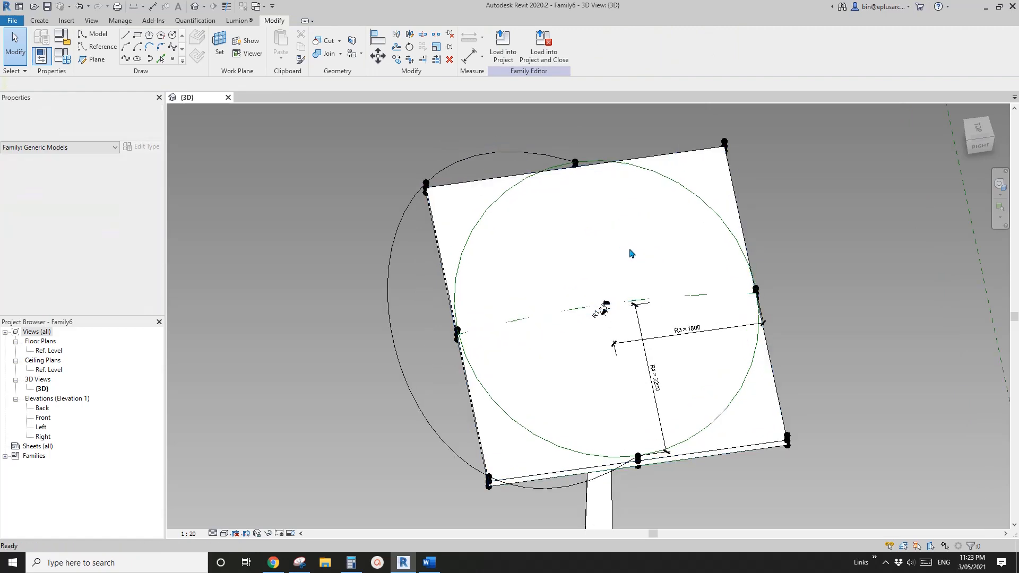
Test the family with R4 at 1500, and set R4 to 2000 in the family types.
scroll(631, 254, "down", 1)
middle_click_drag(338, 203, 392, 178)
left_click(64, 55)
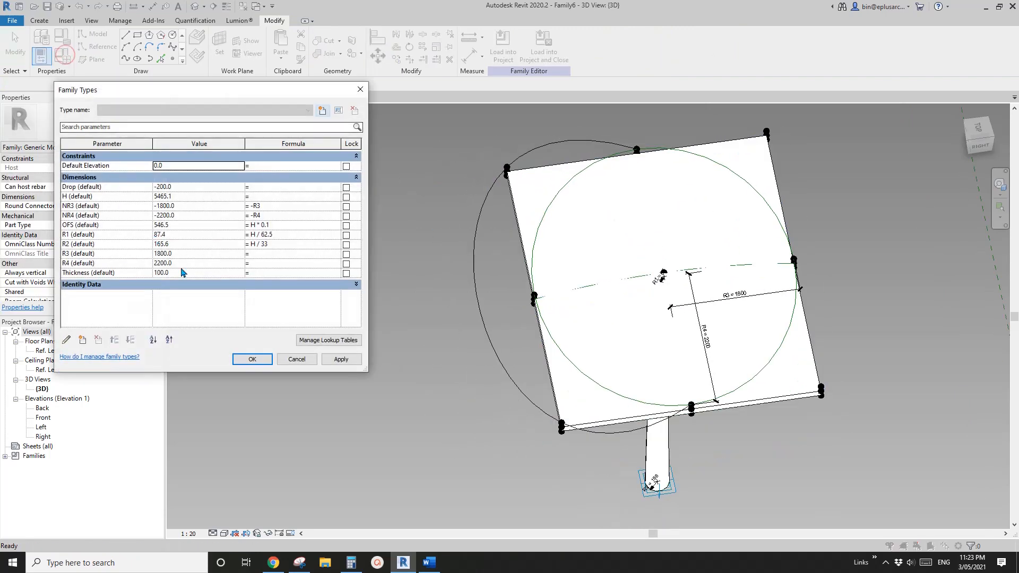
left_click(342, 359)
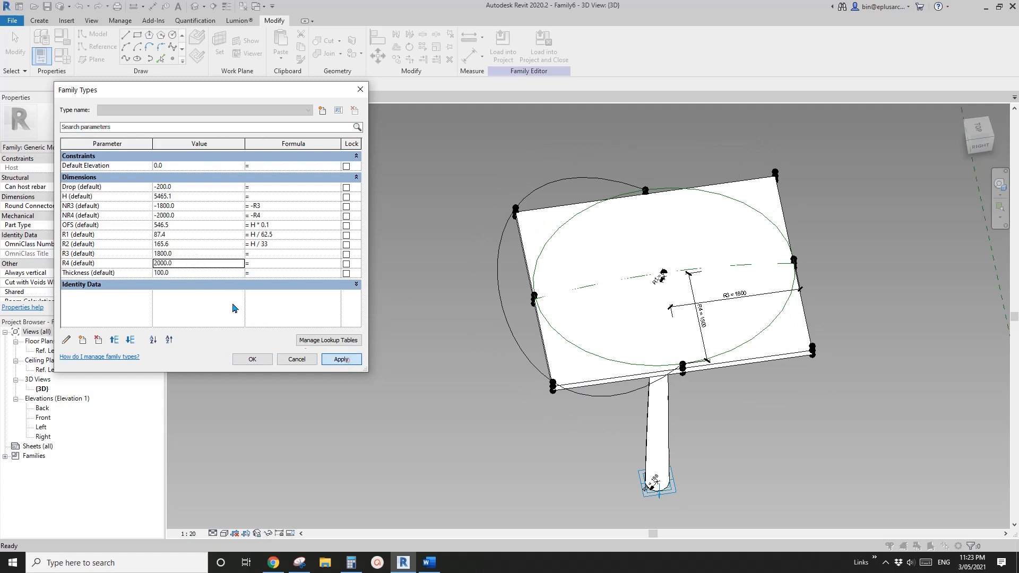
left_click(341, 360)
Apply an R3 value of 1500 in the family types and close the dialog.
left_click(191, 254)
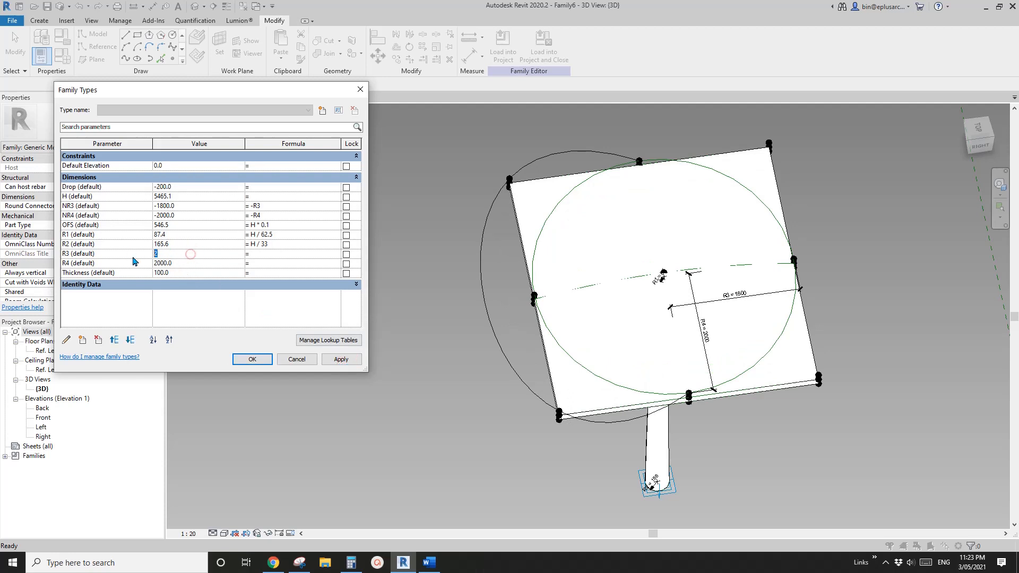
left_click(342, 361)
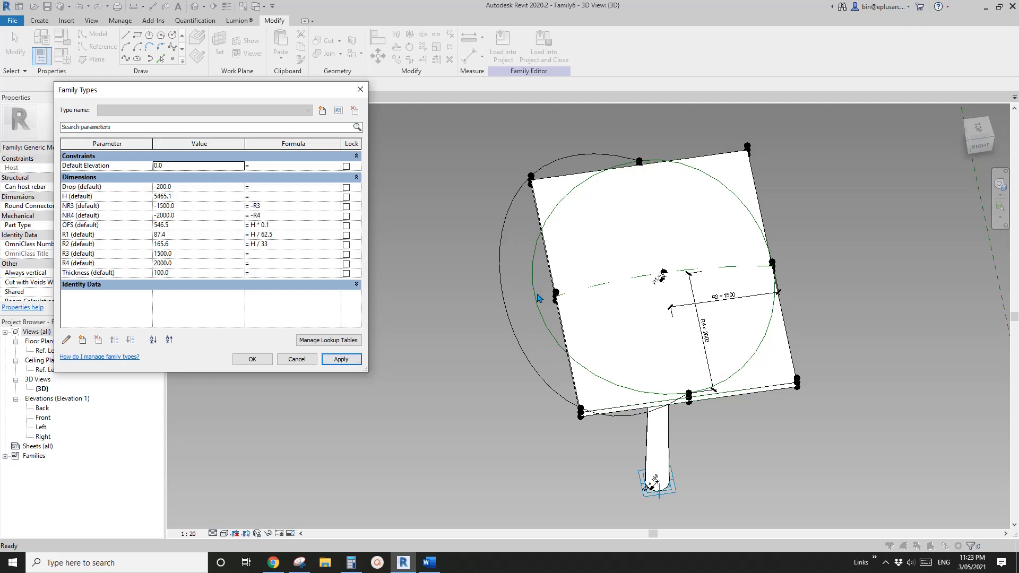
left_click(296, 360)
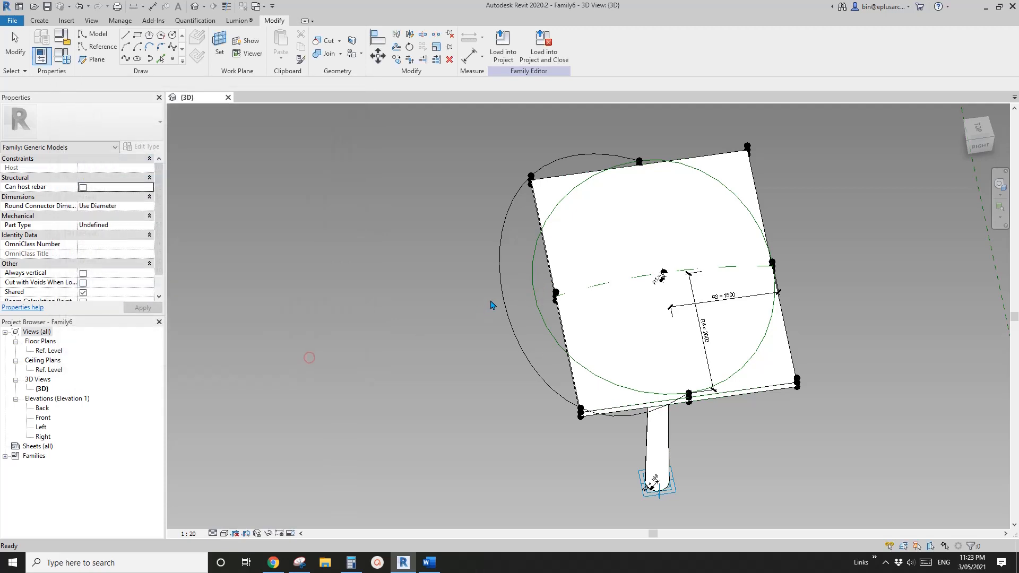
Make the left-hand arc's temporary radius dimension permanent and label it with the R3 parameter.
left_click(535, 282)
key("Escape")
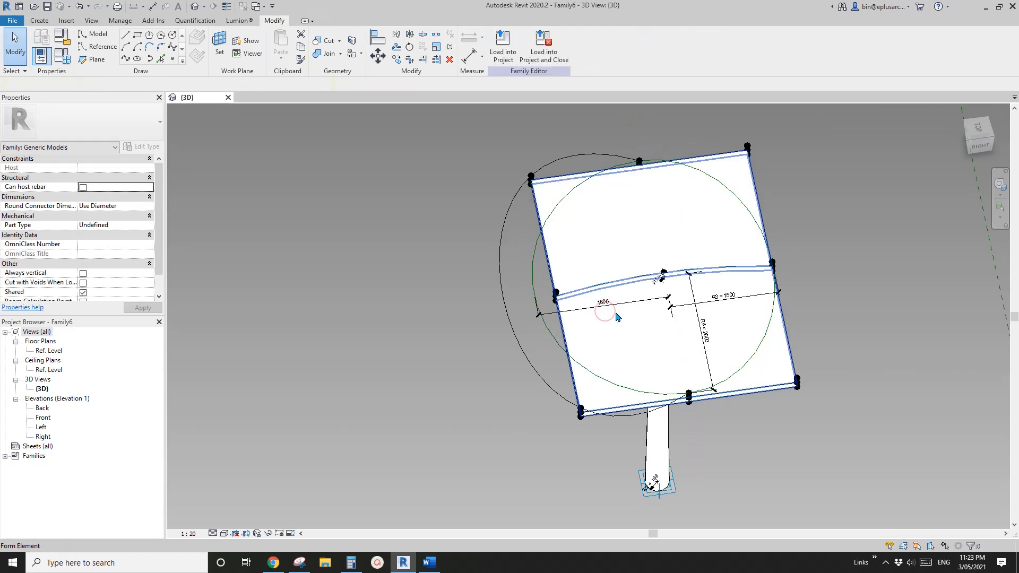
left_click(602, 301)
left_click(525, 43)
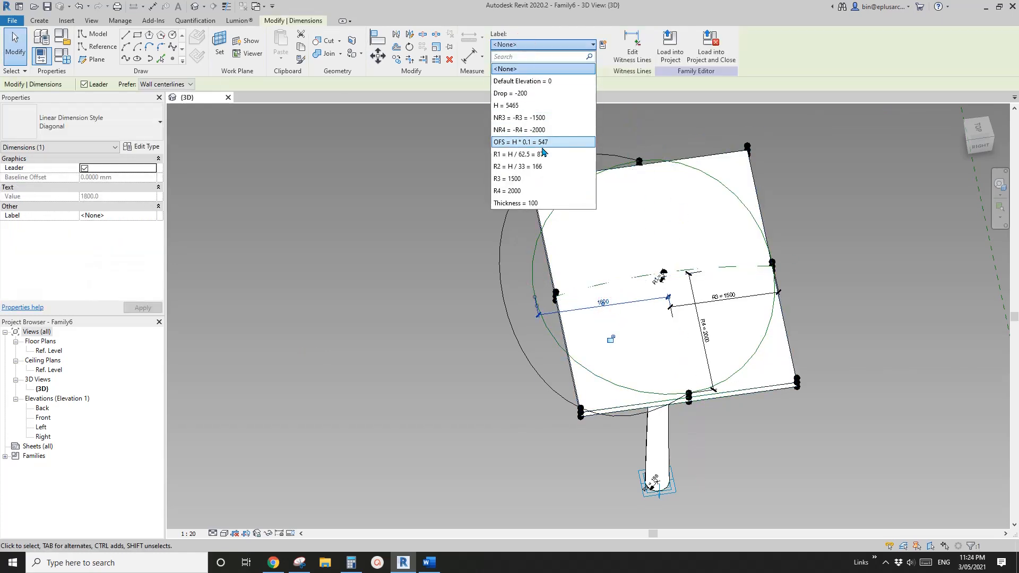
left_click(525, 178)
key("Escape")
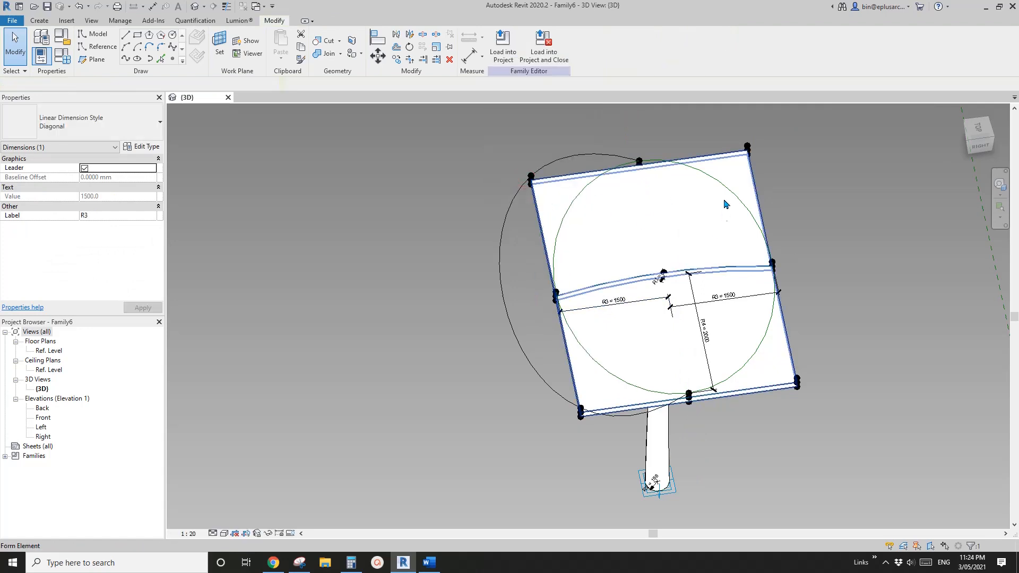
Convert the outer arc beyond the slab's curved side into a reference line.
middle_click_drag(726, 204, 655, 191, "shift")
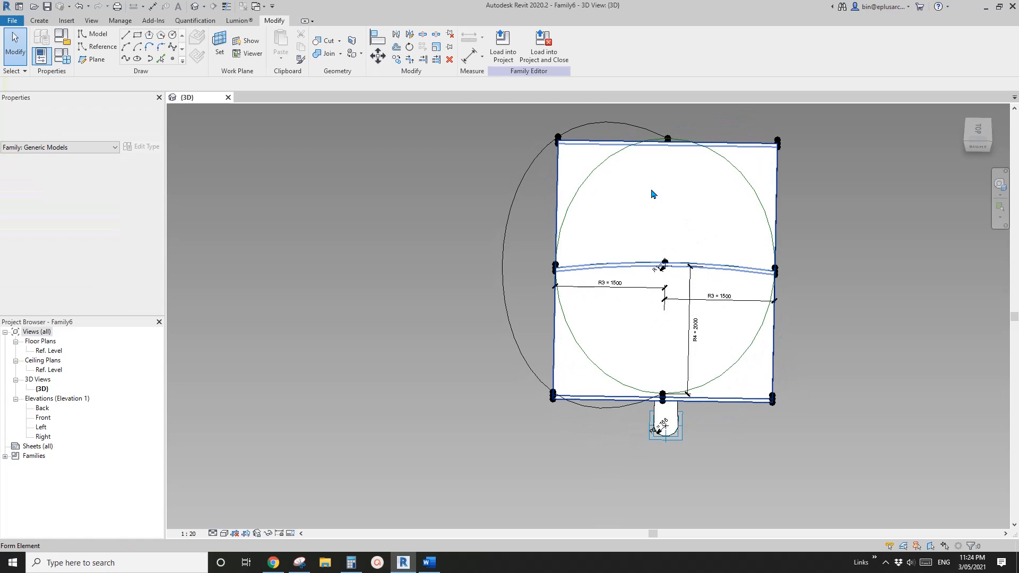
left_click(612, 128)
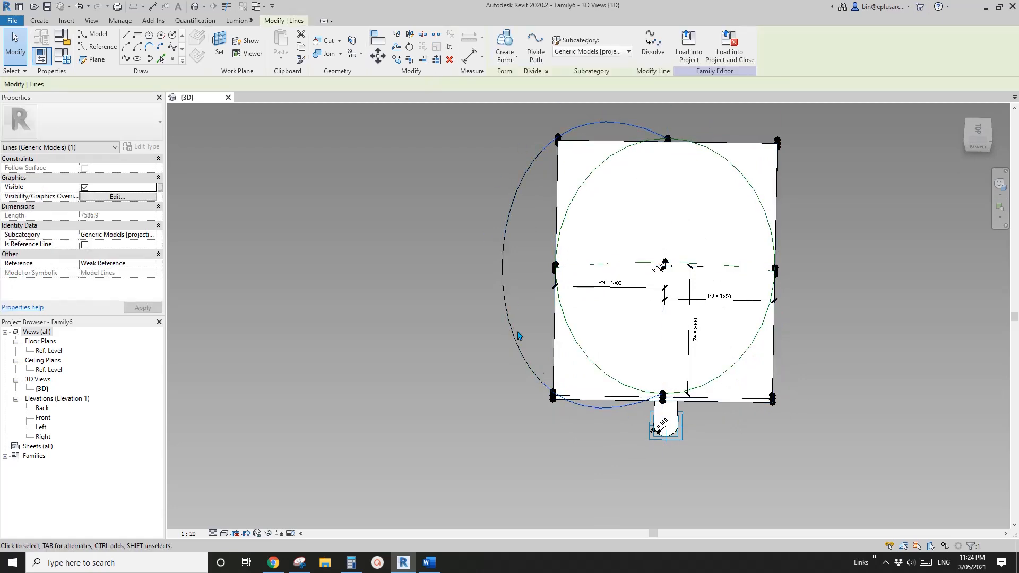
left_click(85, 245)
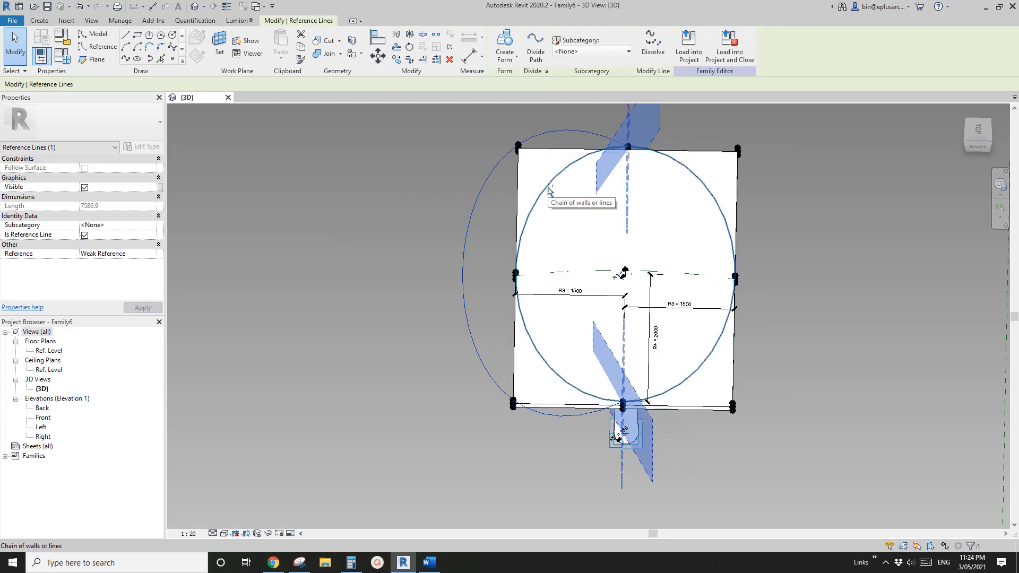
Create an extruded void form from the outer arc and the inner left ellipse arc, choosing the closed crescent-shaped profile option.
key("Tab")
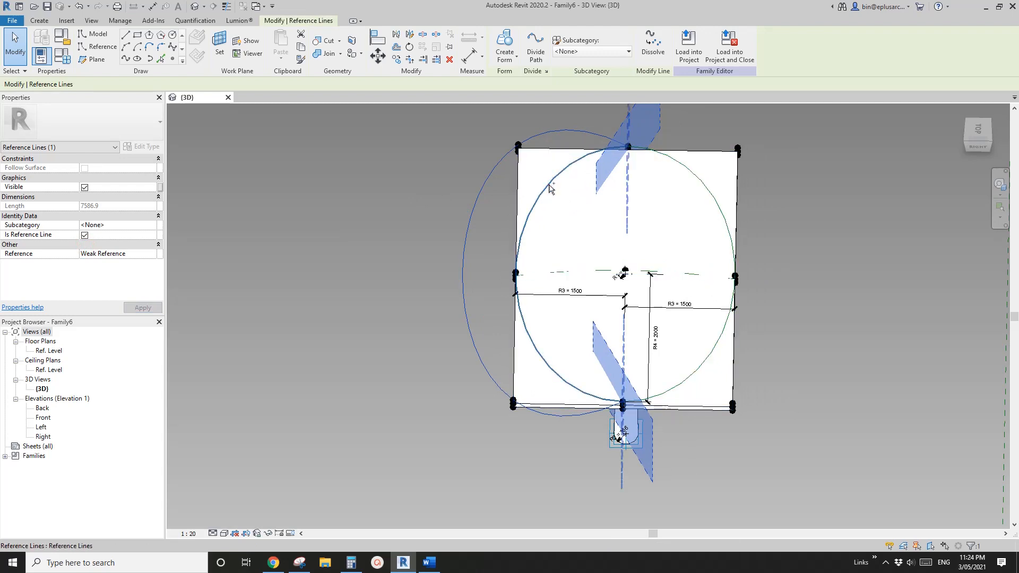
left_click(549, 186, "ctrl")
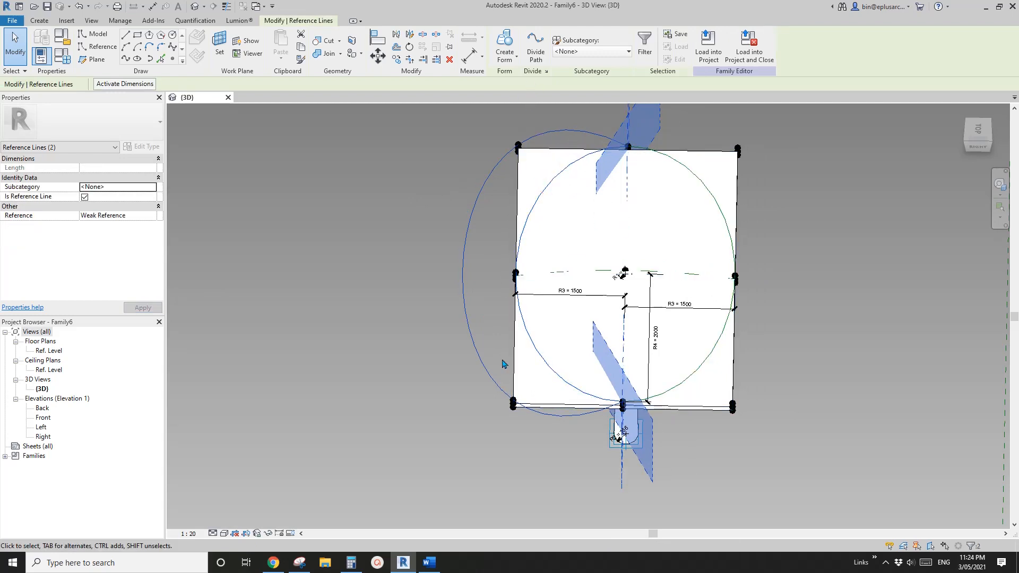
middle_click_drag(504, 364, 505, 97, "shift")
left_click(504, 63)
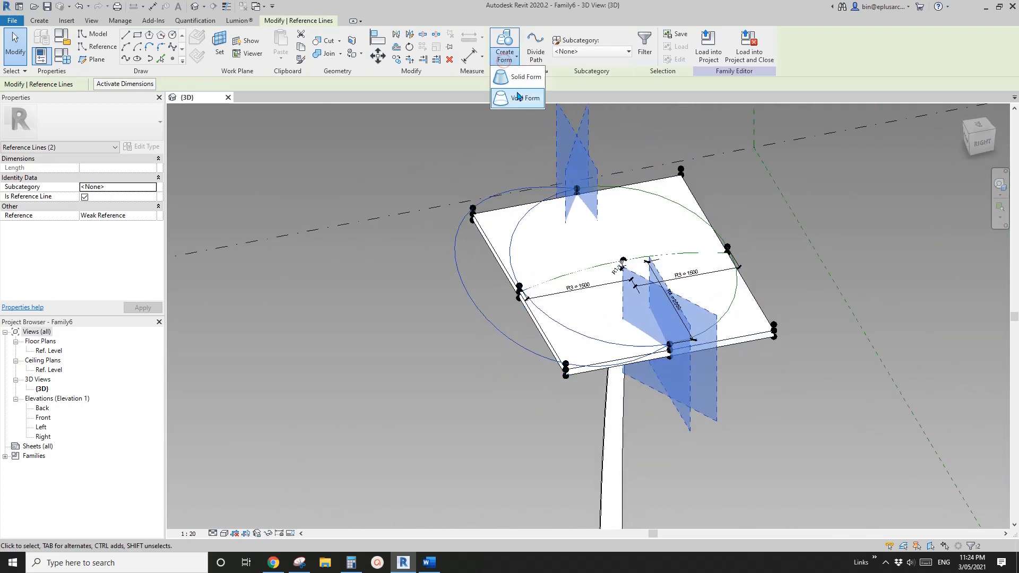
left_click(512, 78)
middle_click_drag(549, 218, 614, 175, "shift")
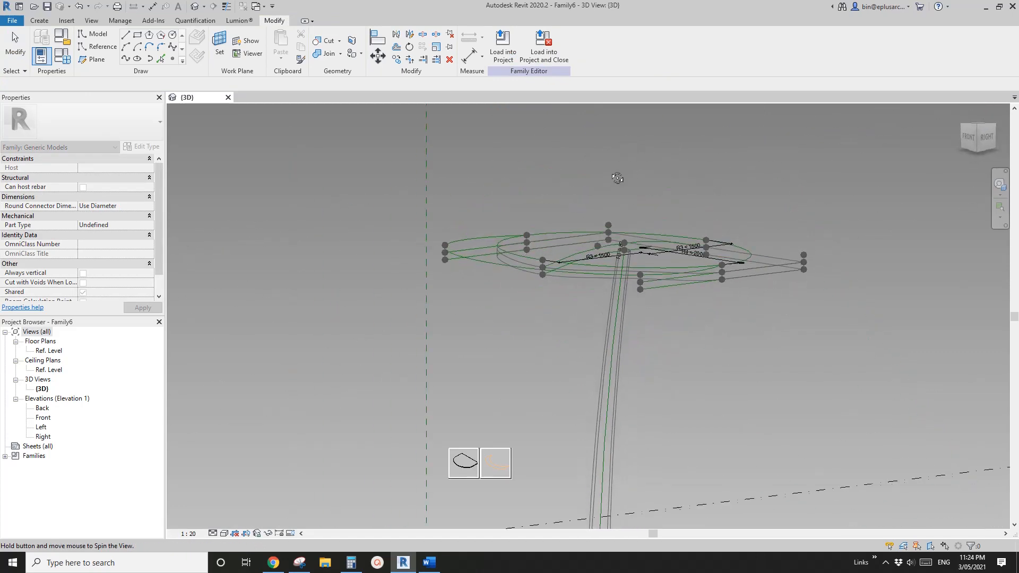
left_click(466, 469)
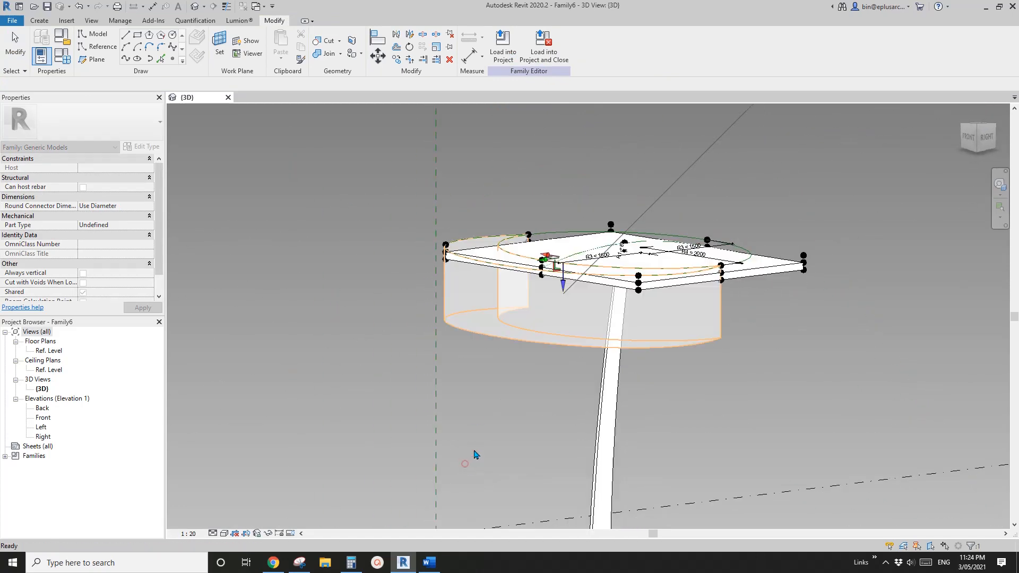
Examine the slab's cut edge and the void's extent below the slab from the side.
middle_click_drag(582, 328, 531, 351, "shift")
scroll(574, 296, "up", 1)
scroll(557, 340, "up", 3)
middle_click_drag(626, 334, 585, 340)
scroll(640, 340, "up", 1)
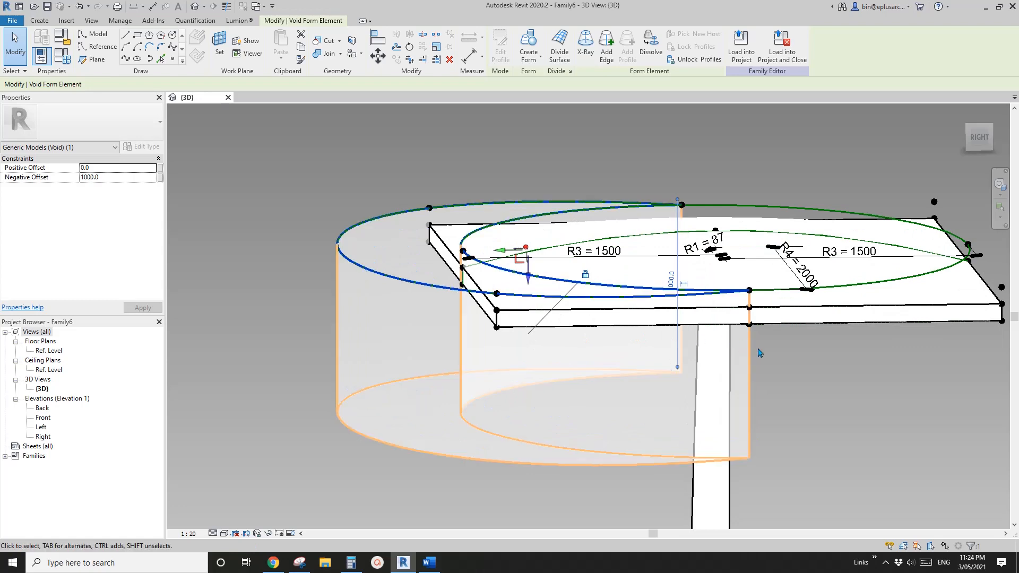
key("Escape")
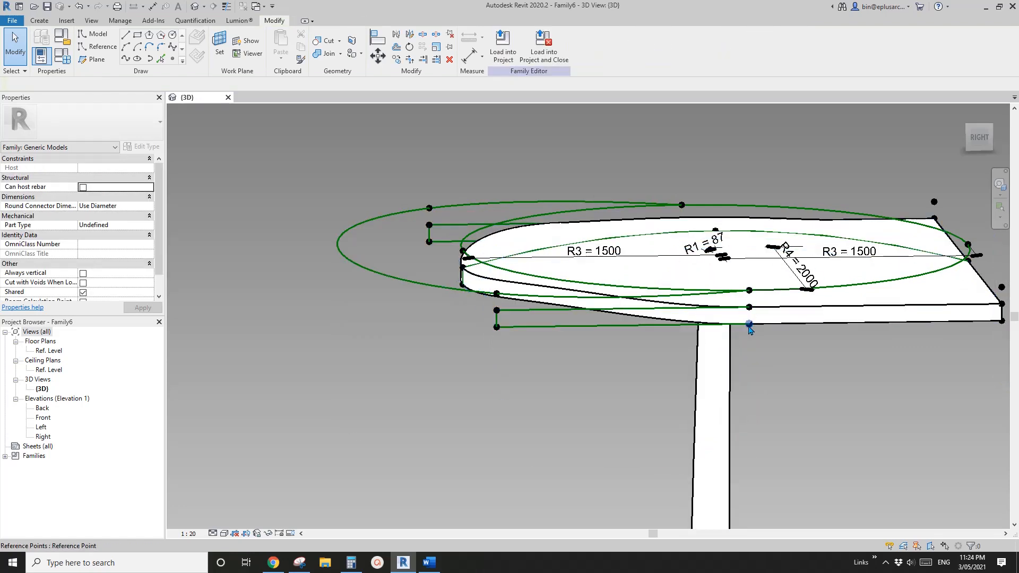
middle_click_drag(749, 329, 760, 317, "shift")
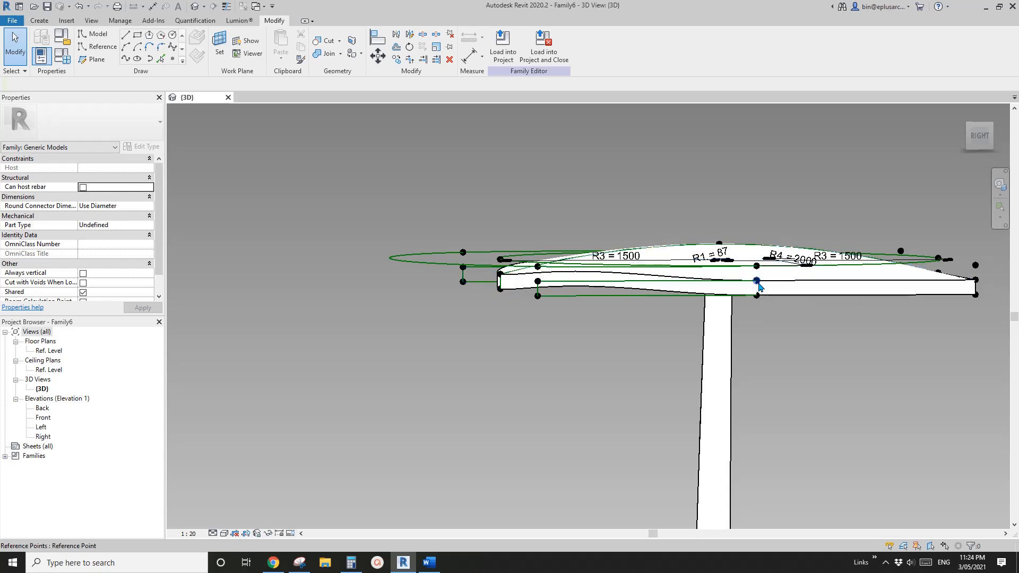
middle_click_drag(760, 293, 531, 353, "shift")
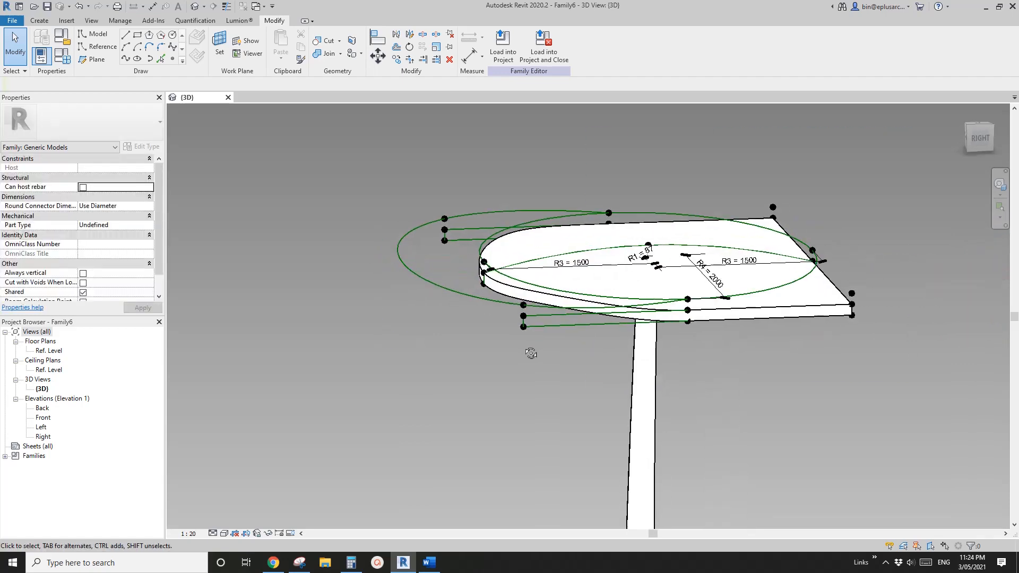
Select the void form that trims the slab's curved side.
left_click(509, 287)
scroll(510, 286, "down", 1)
scroll(587, 358, "down", 1)
left_click(586, 354)
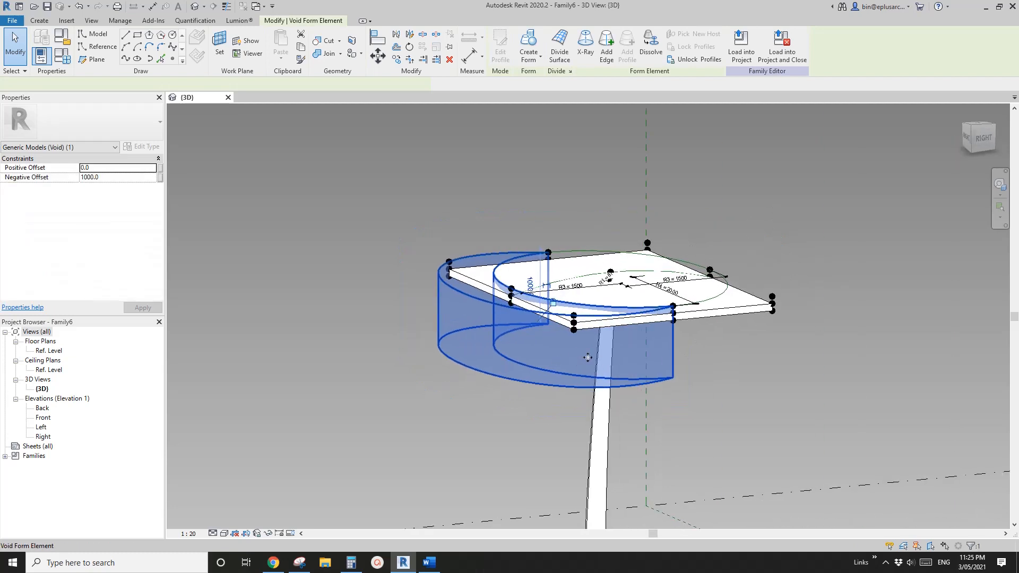
scroll(611, 345, "down", 1)
middle_click_drag(624, 331, 624, 319)
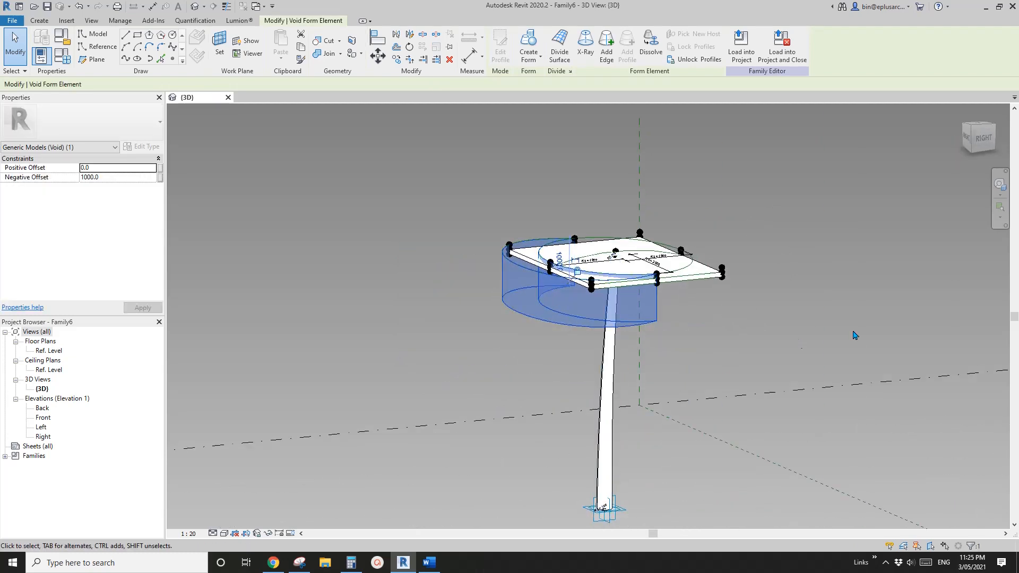
scroll(743, 338, "down", 2)
scroll(643, 368, "up", 2)
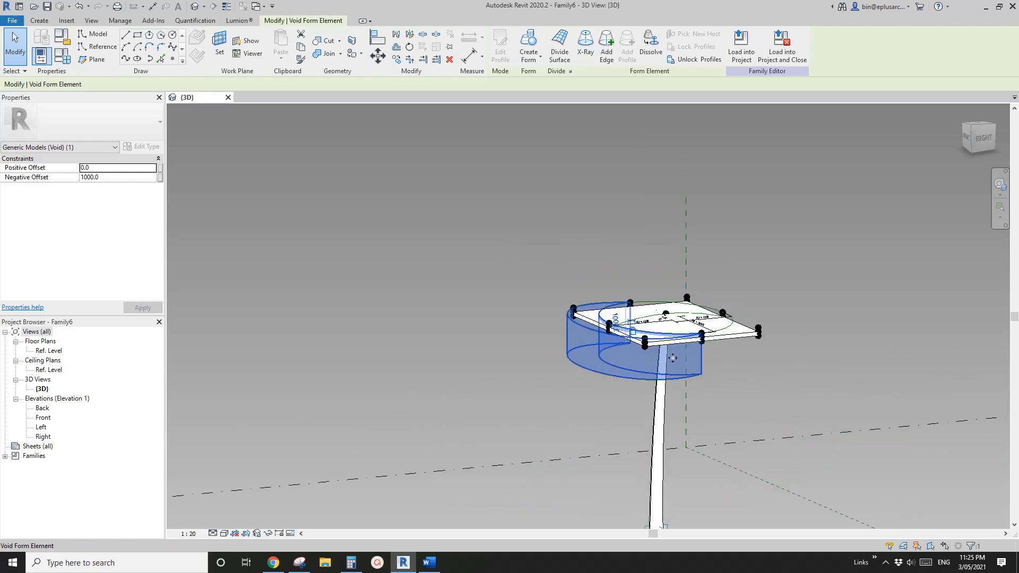
scroll(765, 353, "up", 1)
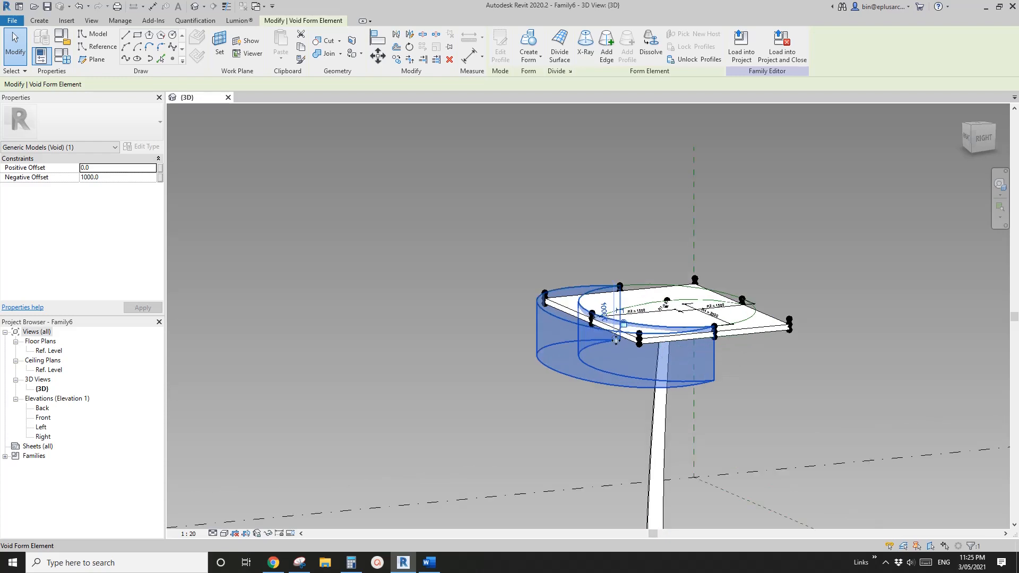
Try associating the void's Negative Offset with the Drop parameter, and remove that association.
left_click(160, 178)
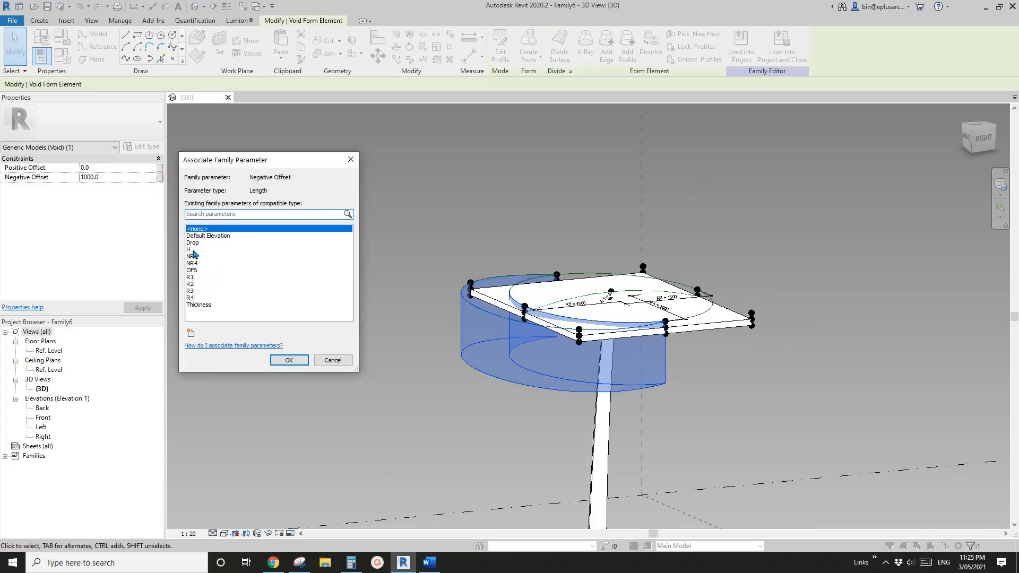
left_click(192, 243)
left_click(296, 362)
middle_click_drag(587, 356, 623, 336, "shift")
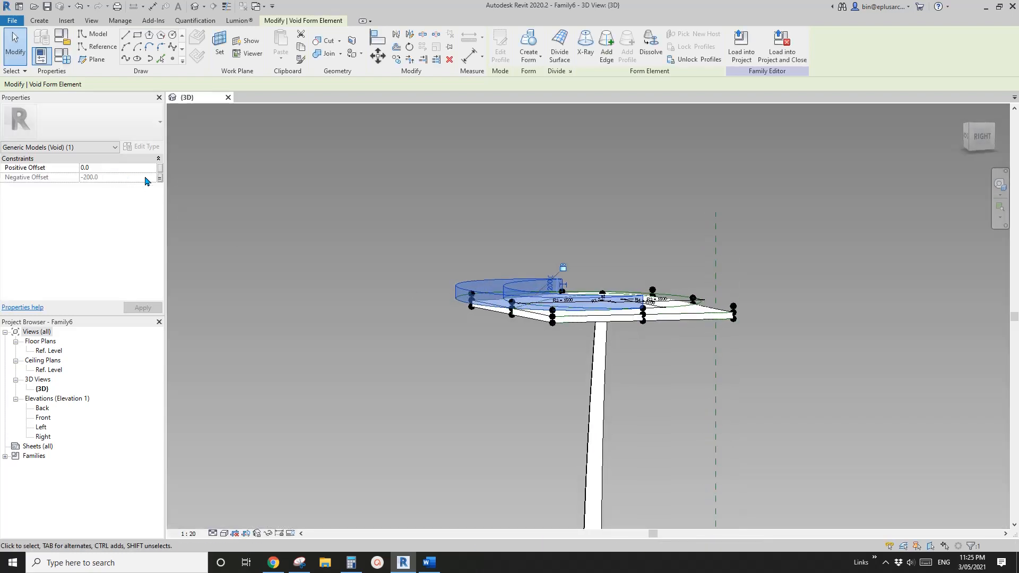
left_click(160, 178)
left_click(200, 230)
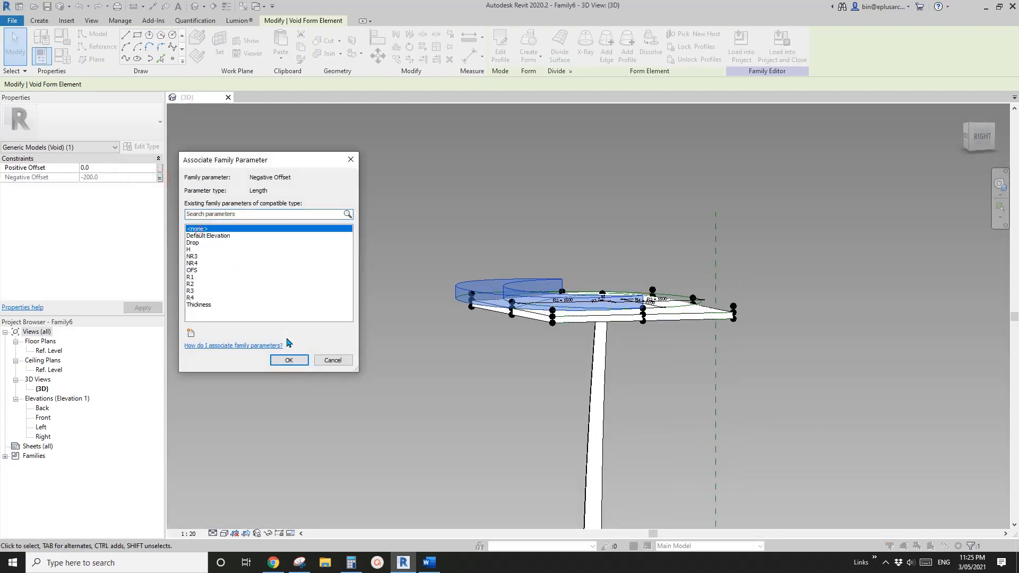
left_click(296, 360)
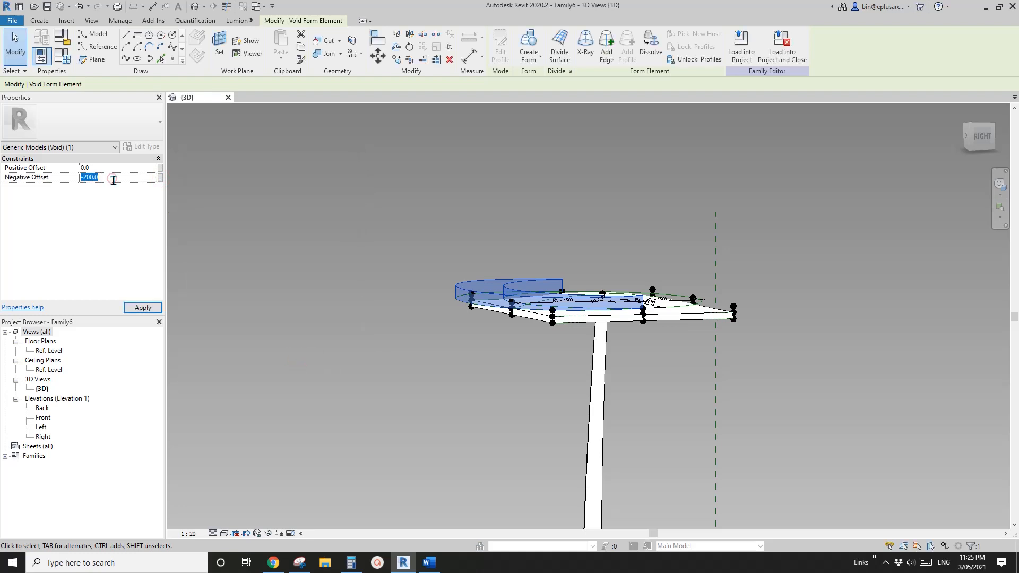
Set the void's Negative Offset to 0 and associate its Positive Offset with the Drop parameter.
left_click(116, 169)
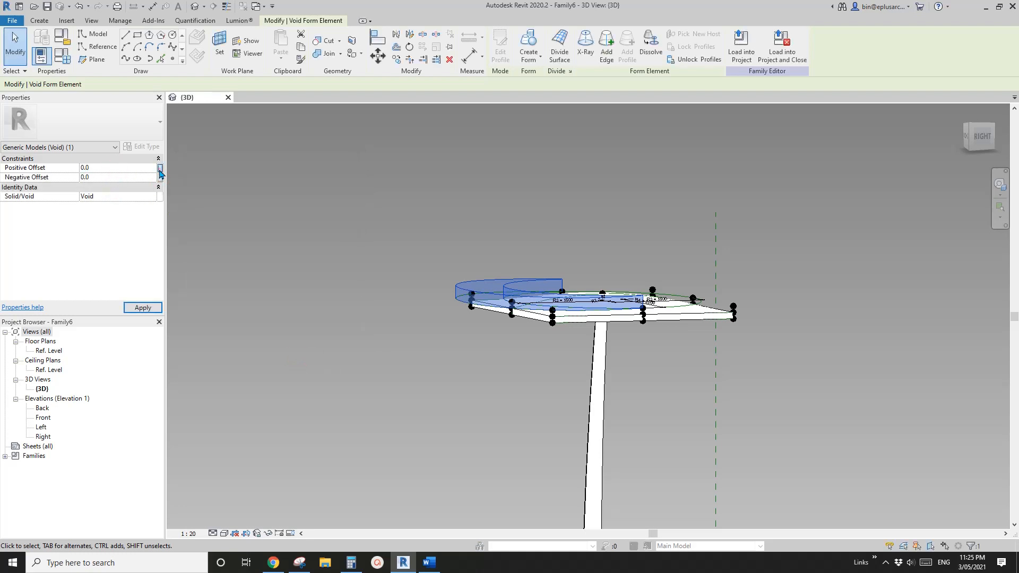
left_click(160, 168)
left_click(205, 242)
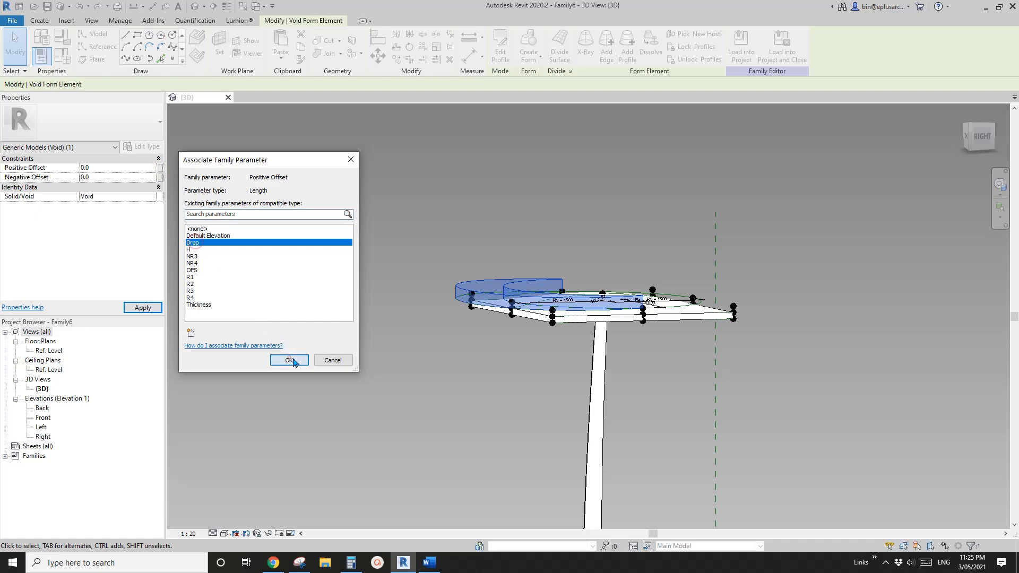
left_click(290, 361)
left_click(518, 232)
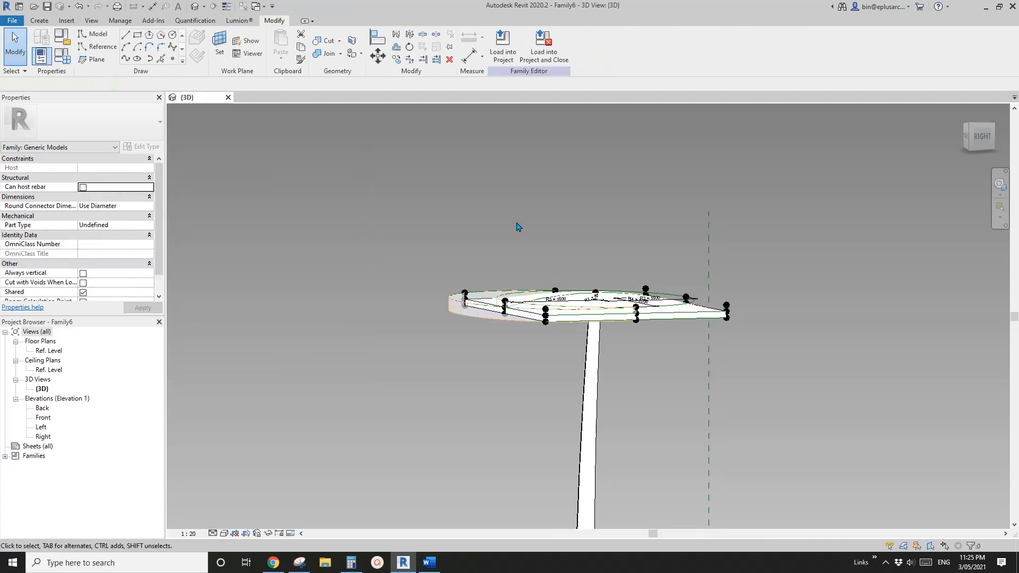
Cut the canopy slab with the crescent-shaped void form using the Cut geometry tool.
mouse_move(595, 314)
middle_mouse_down("shift")
mouse_move(540, 348)
mouse_move(551, 396)
middle_mouse_up("shift")
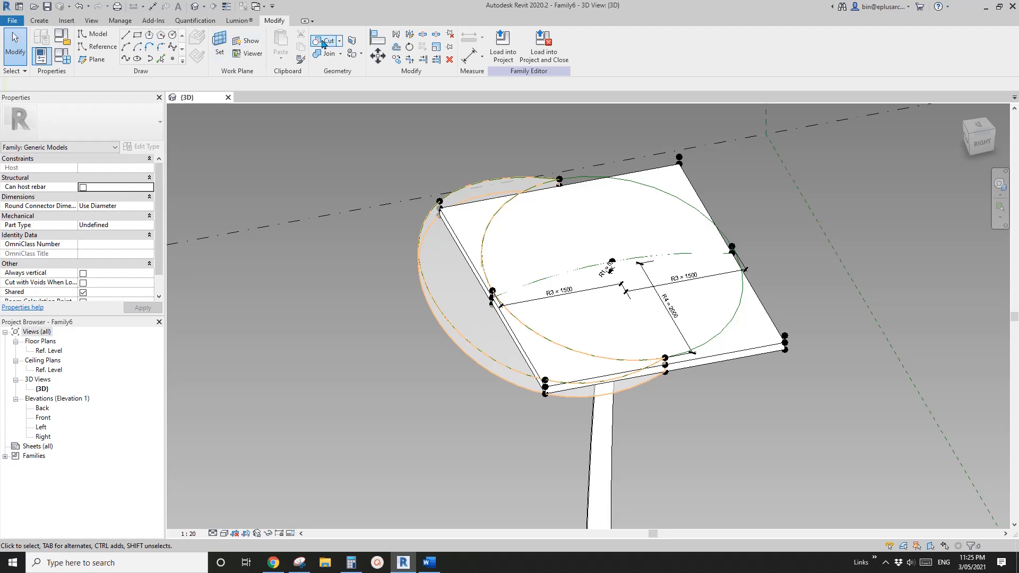
left_click(322, 43)
left_click(594, 226)
left_click(438, 284)
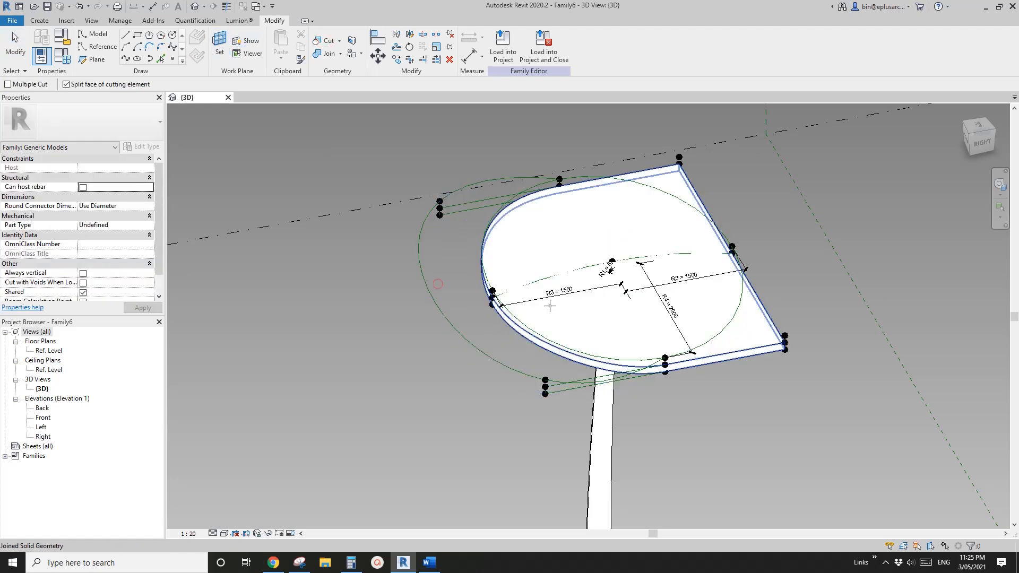
key("Escape")
Examine the trimmed slab's edge profile and the reference points along it from the side.
middle_click_drag(668, 345, 635, 189, "shift")
scroll(514, 289, "up", 1)
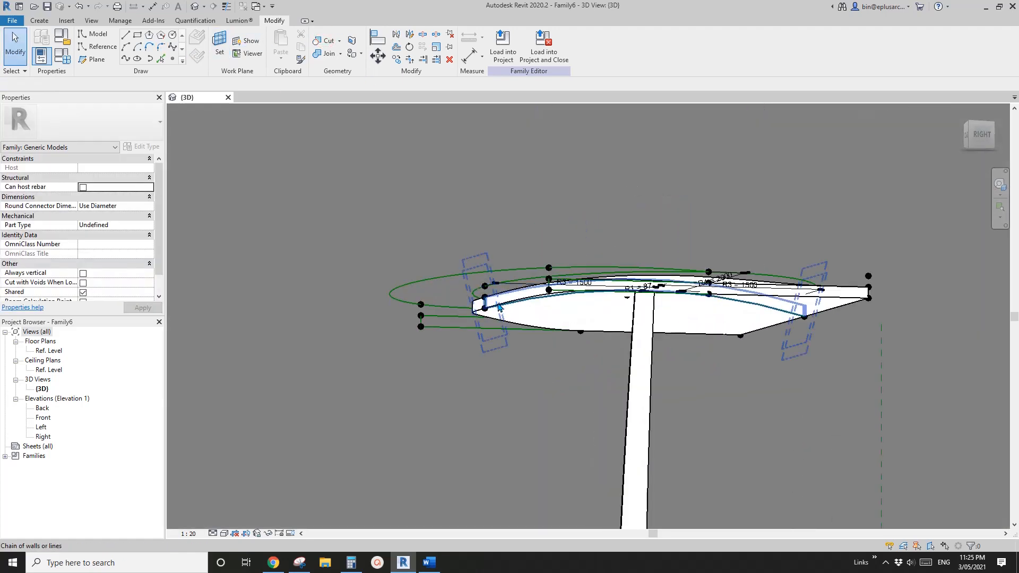
middle_click_drag(503, 307, 580, 312, "shift")
scroll(685, 325, "up", 3)
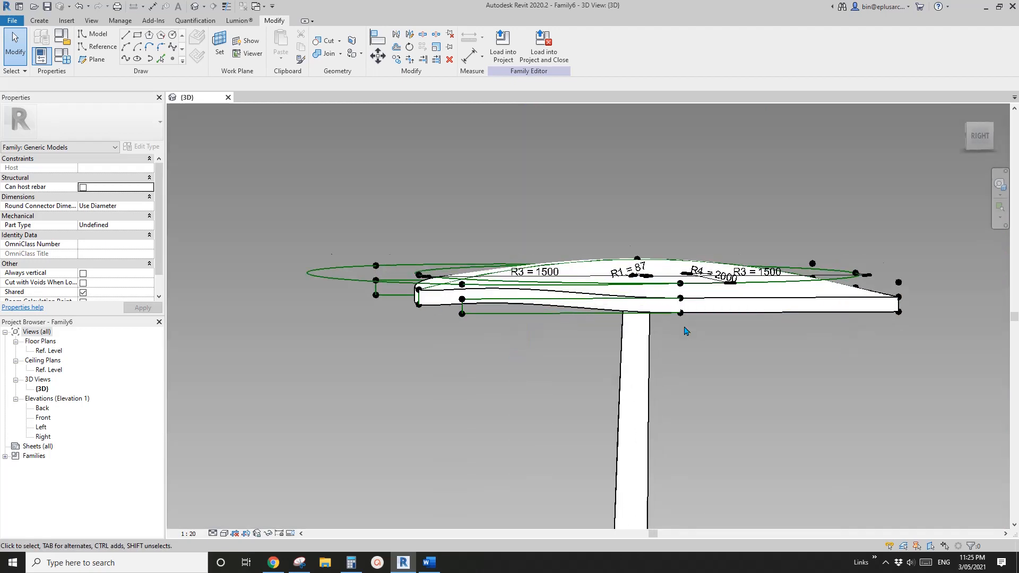
scroll(690, 321, "up", 2)
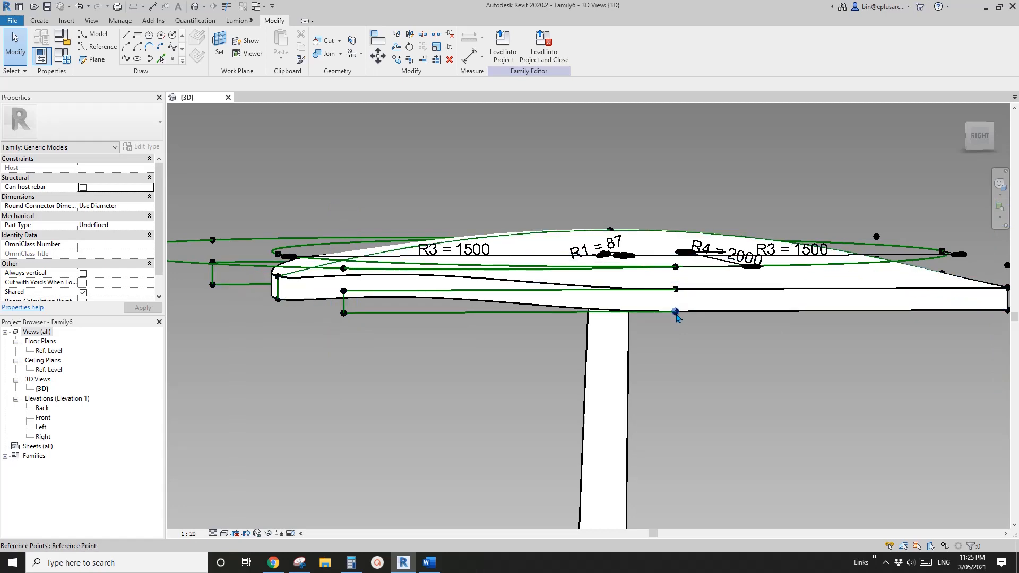
scroll(476, 336, "down", 3)
middle_click_drag(476, 335, 527, 485, "shift")
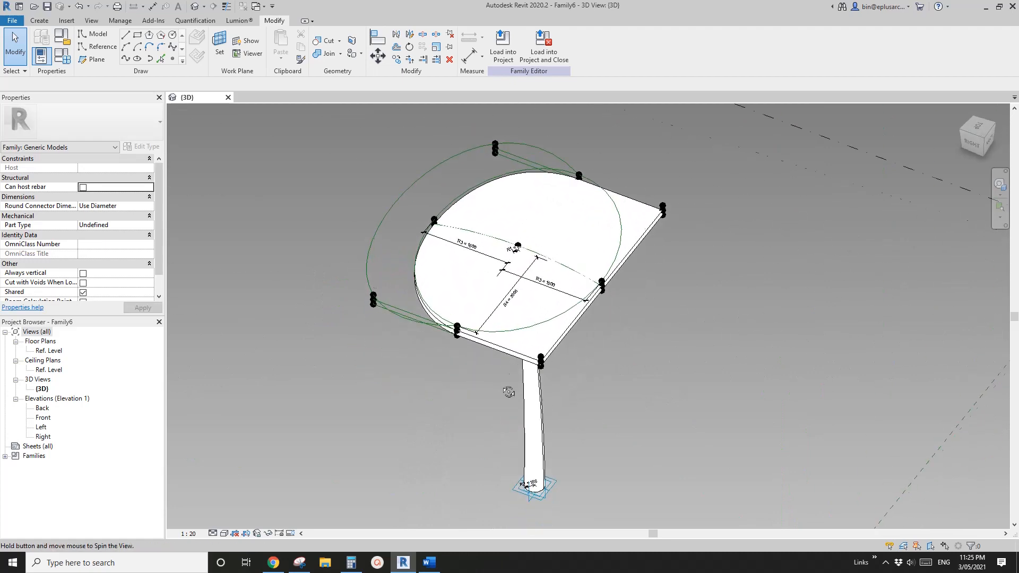
Try to draw a spline through the four top reference points on the uncut half of the canopy slab.
scroll(472, 352, "up", 4)
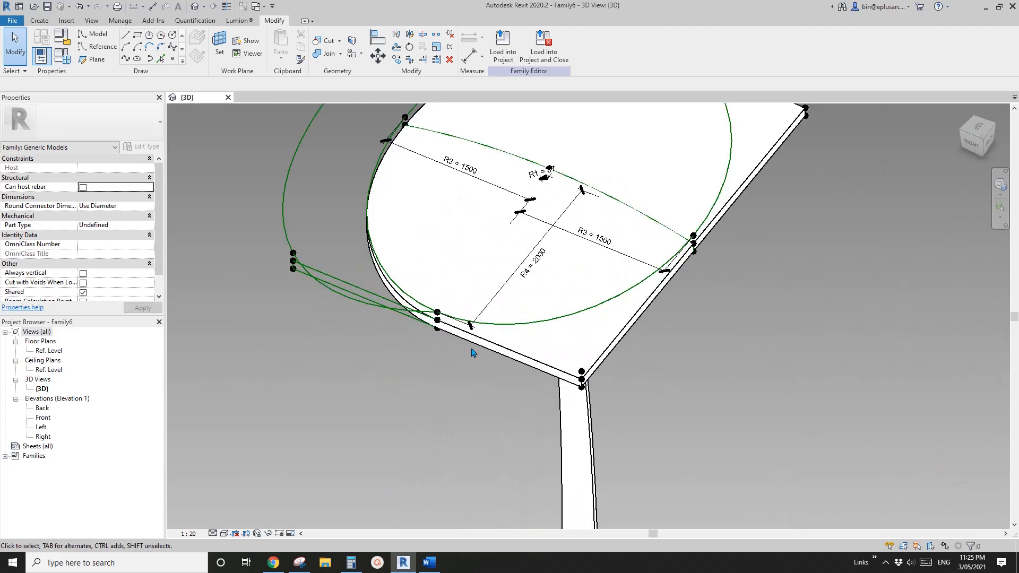
left_click(437, 314)
middle_click_drag(437, 313, 422, 325, "shift")
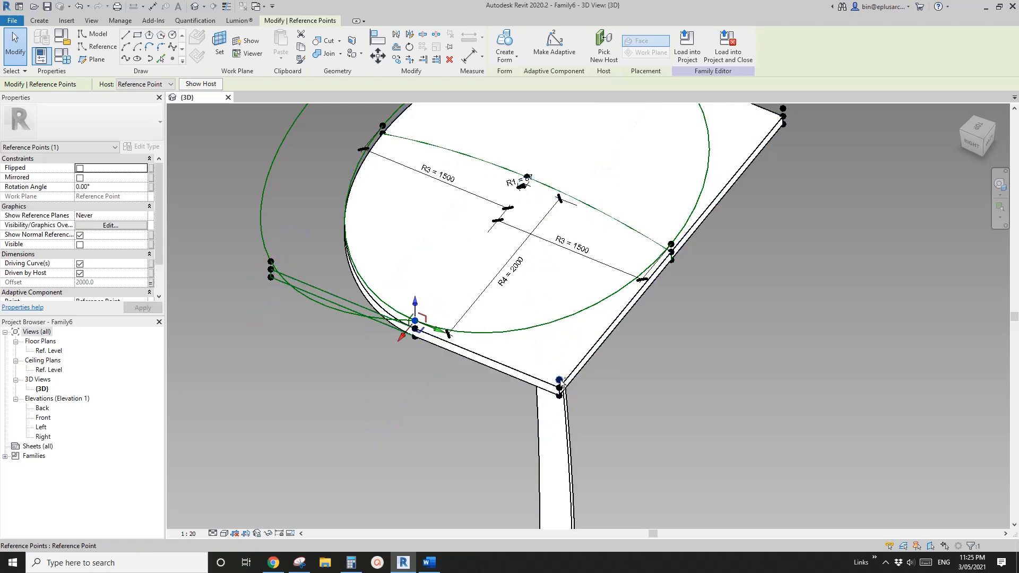
middle_click_drag(759, 178, 687, 257)
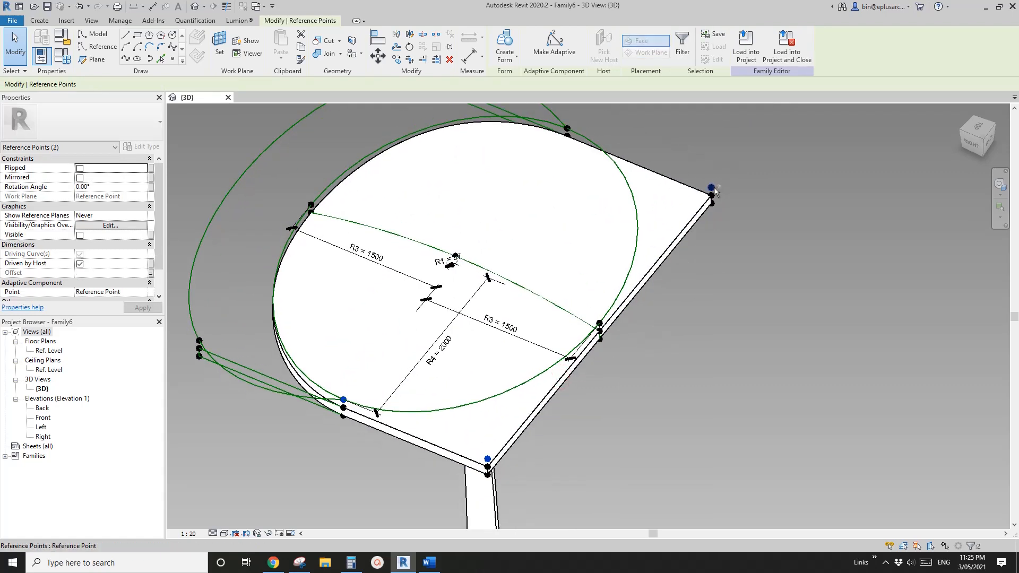
left_click(712, 188, "ctrl")
scroll(673, 237, "down", 1)
middle_click_drag(746, 266, 699, 184, "shift")
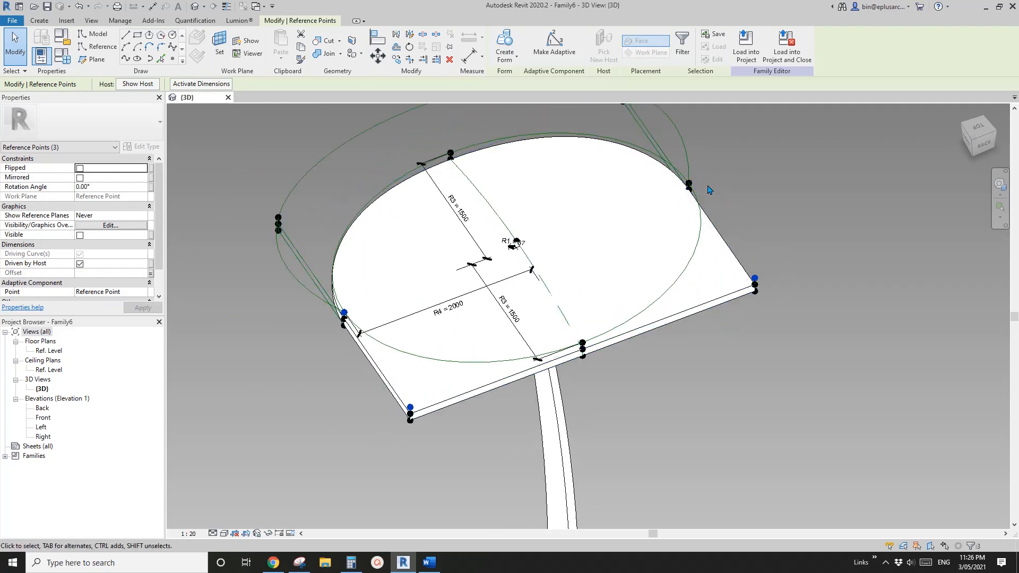
left_click(689, 184, "ctrl")
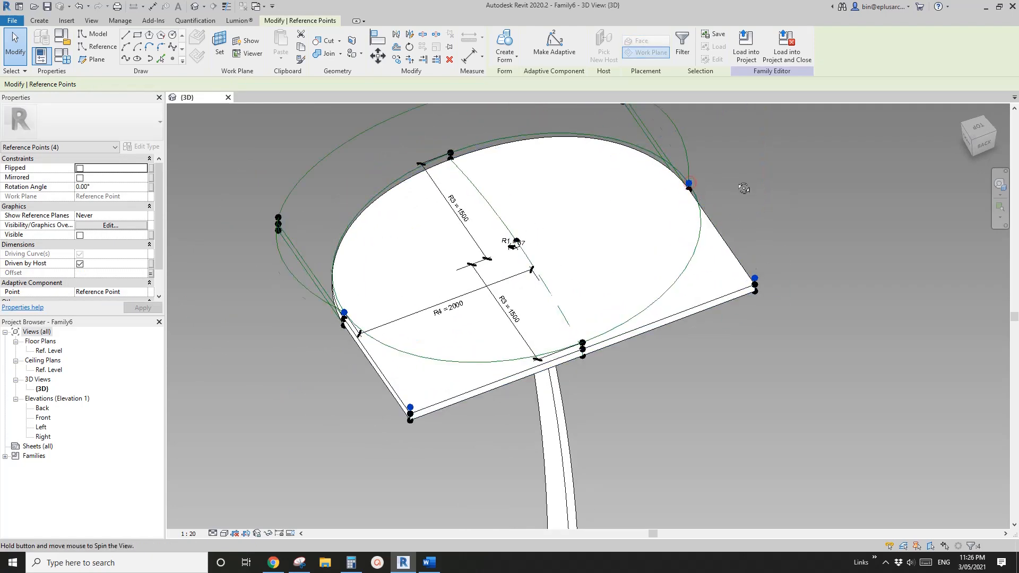
middle_click_drag(744, 189, 652, 186, "shift")
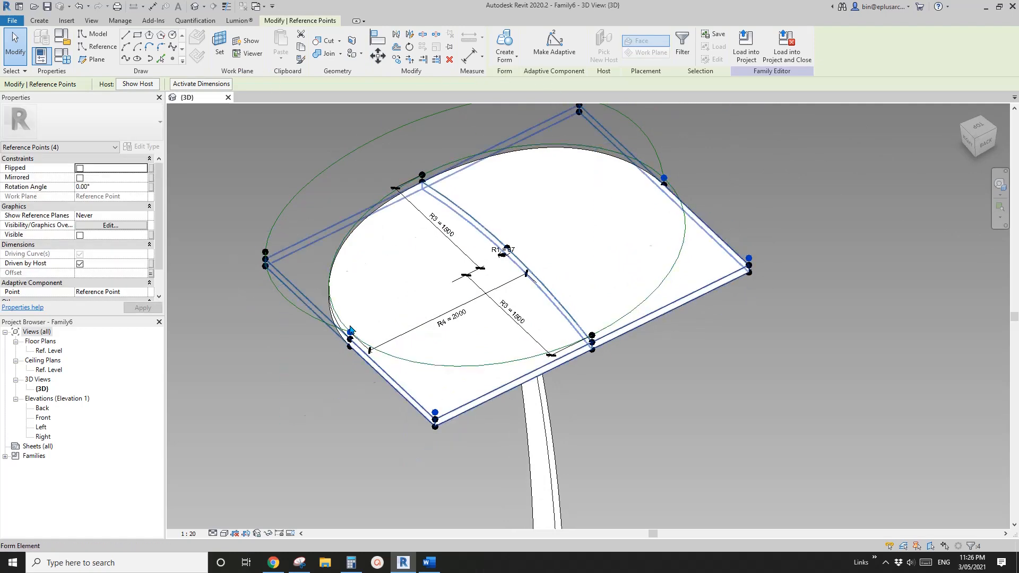
left_click(125, 59)
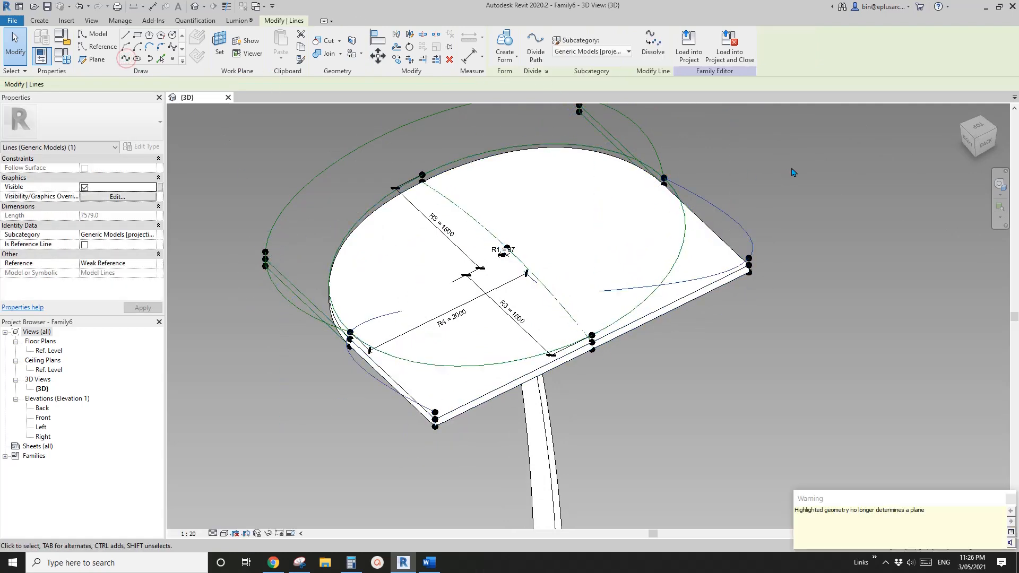
middle_click_drag(796, 172, 831, 230, "shift")
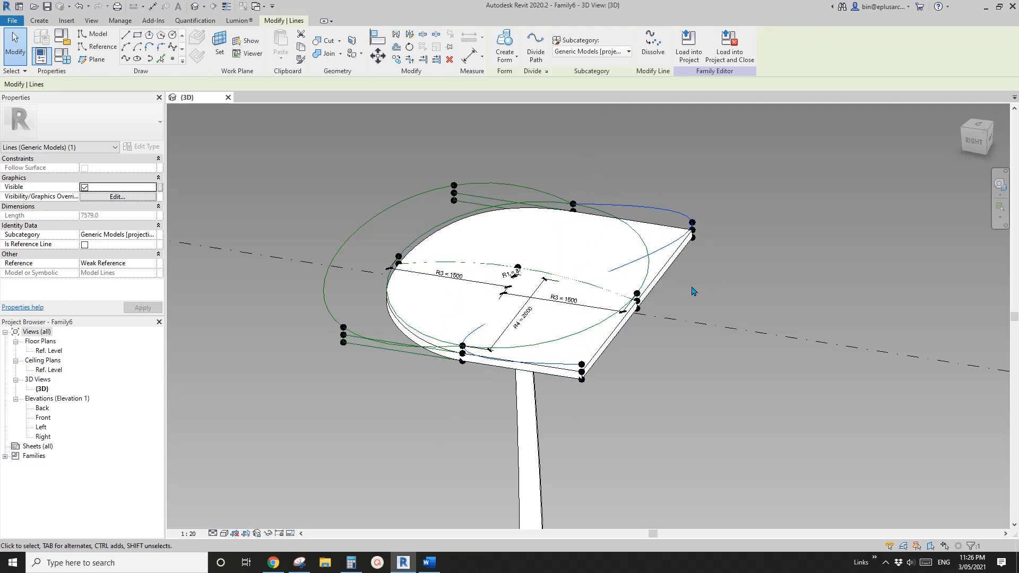
scroll(765, 270, "up", 1)
left_click(765, 270)
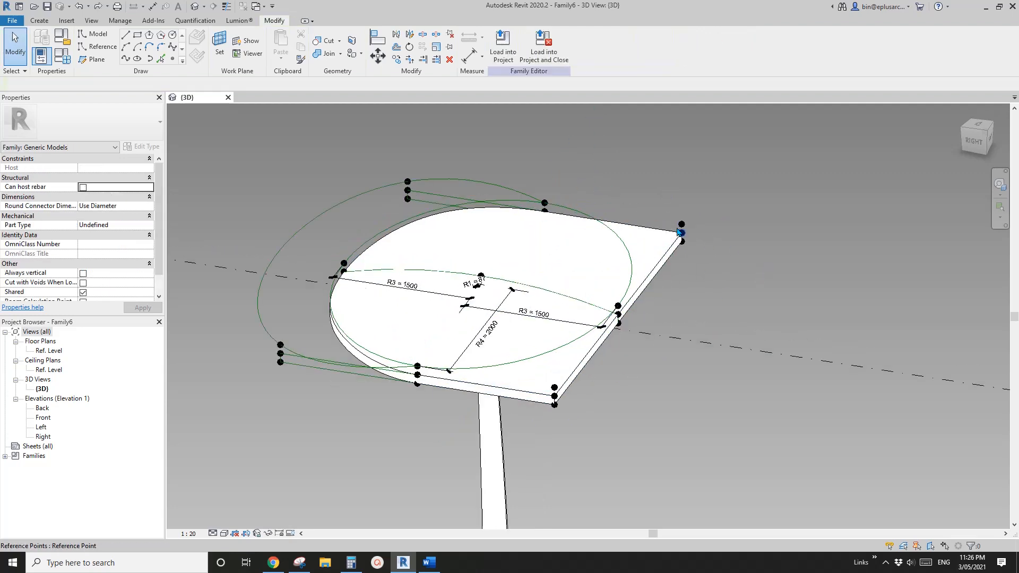
Draw a spline through the four top reference points around the slab's uncut half and make it a reference line.
left_click(546, 204)
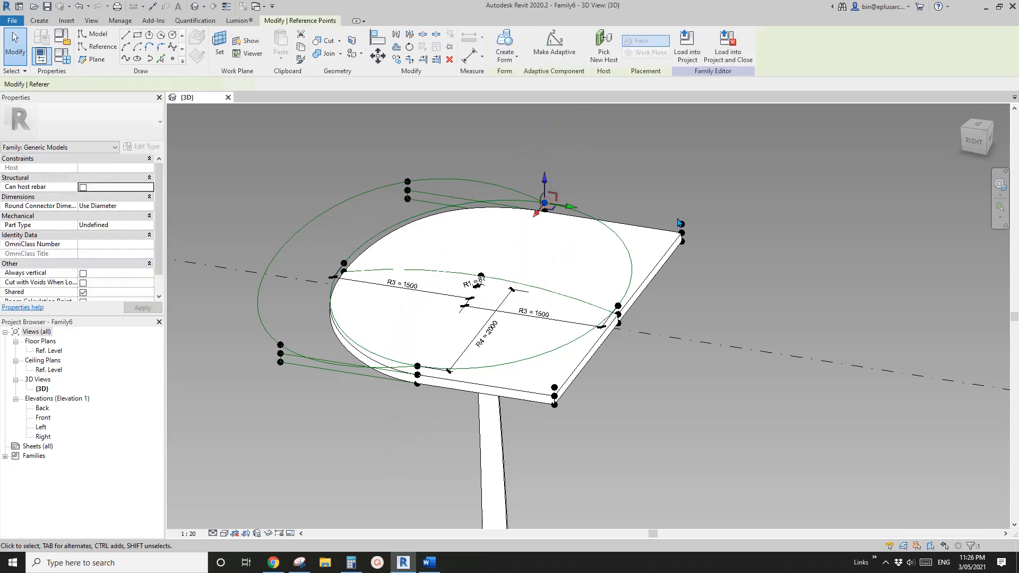
left_click(554, 388, "ctrl")
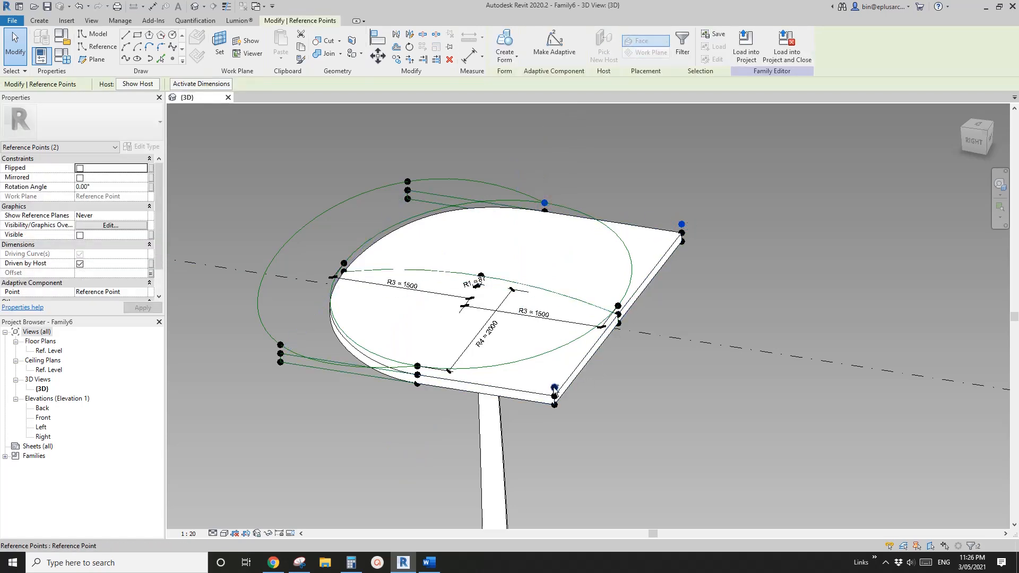
left_click(127, 61)
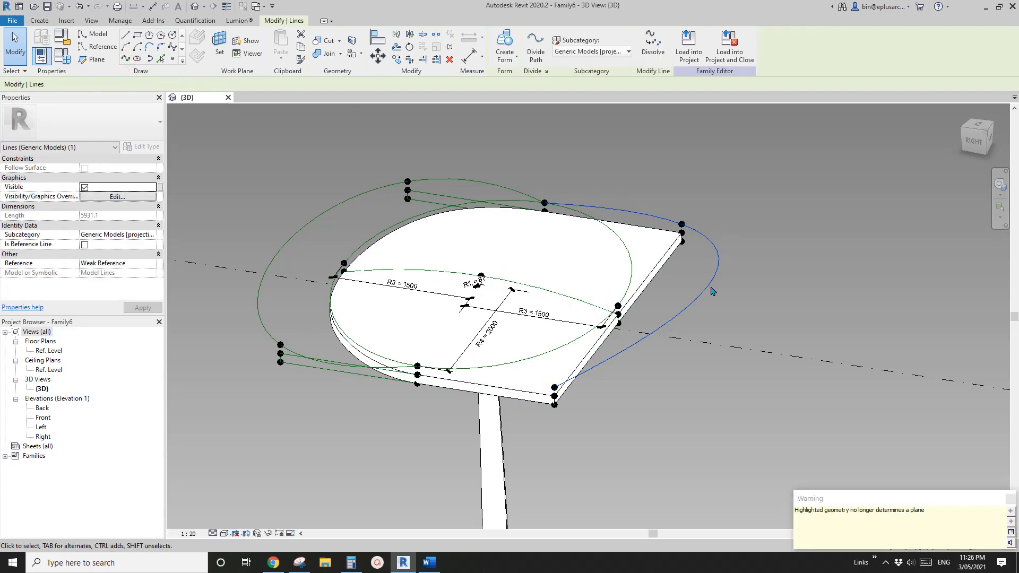
left_click(419, 366, "ctrl")
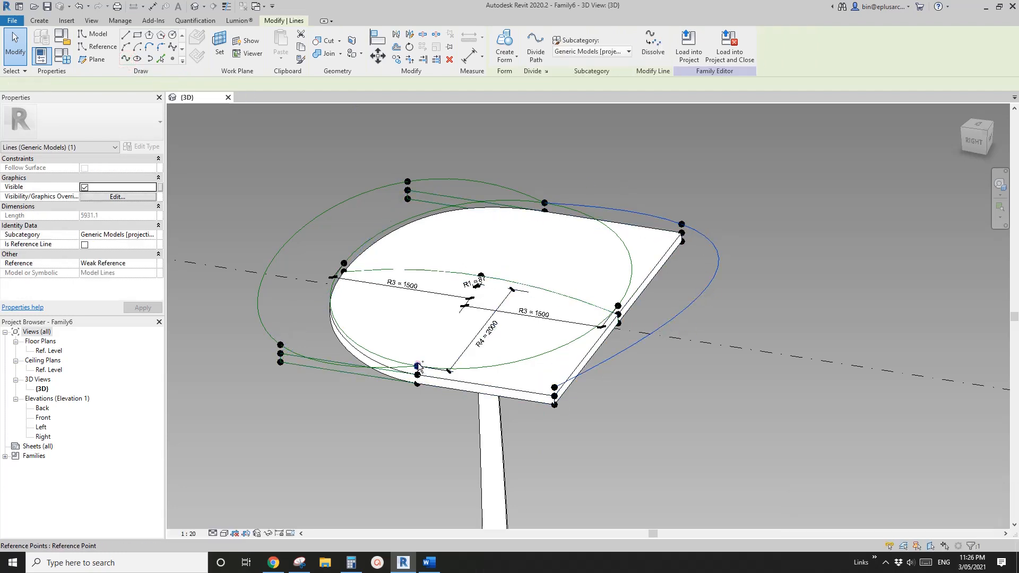
left_click(126, 60)
middle_click_drag(573, 227, 563, 185, "shift")
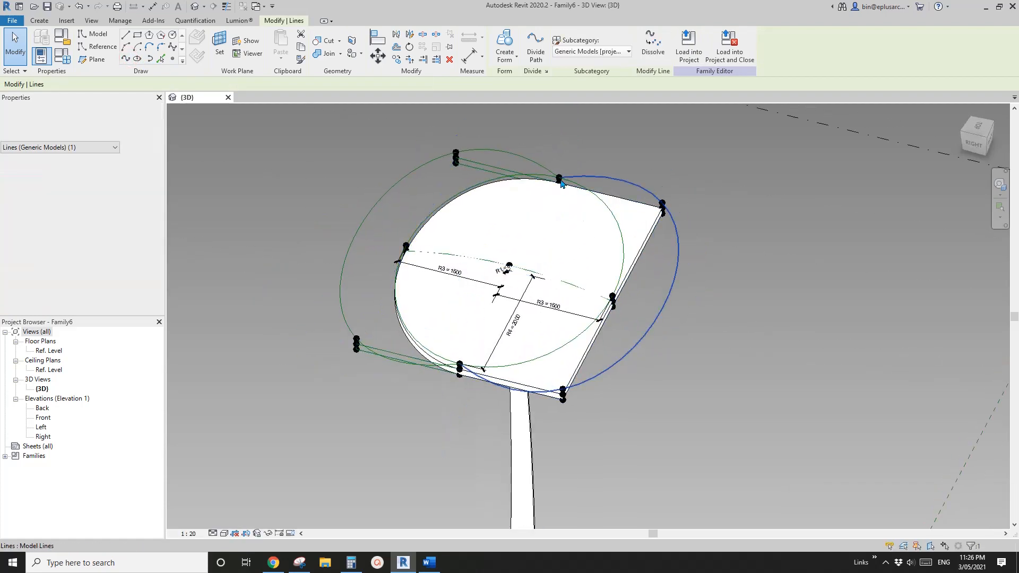
scroll(610, 352, "up", 3)
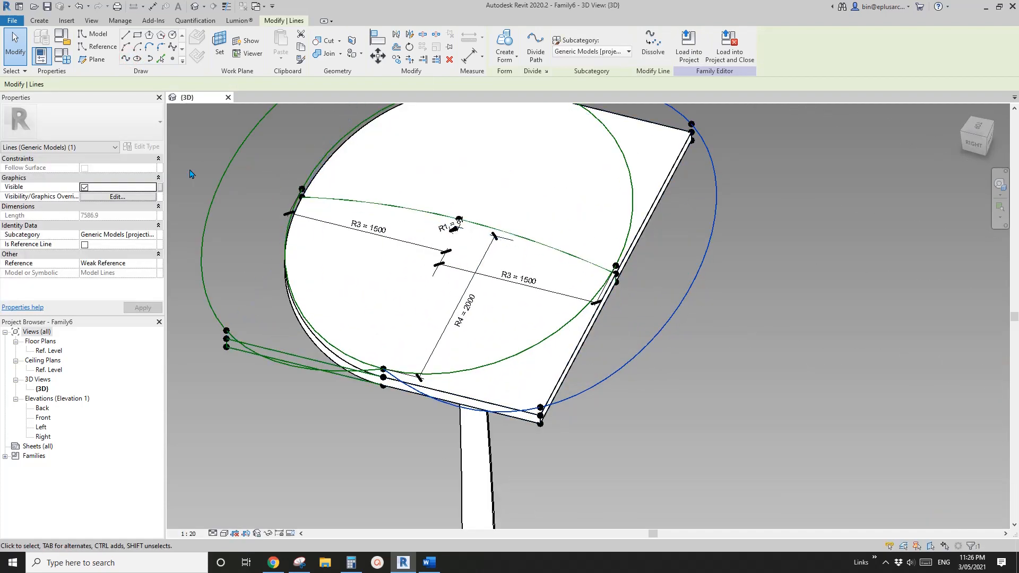
left_click(84, 244)
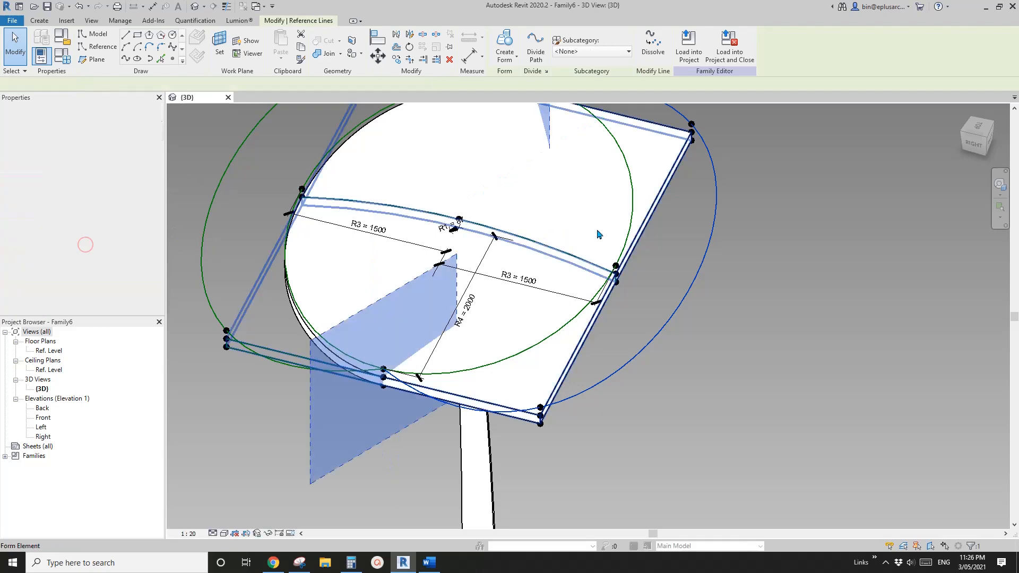
Create a solid crescent form from the new reference spline and the adjoining ellipse arc.
middle_click_drag(618, 247, 600, 325)
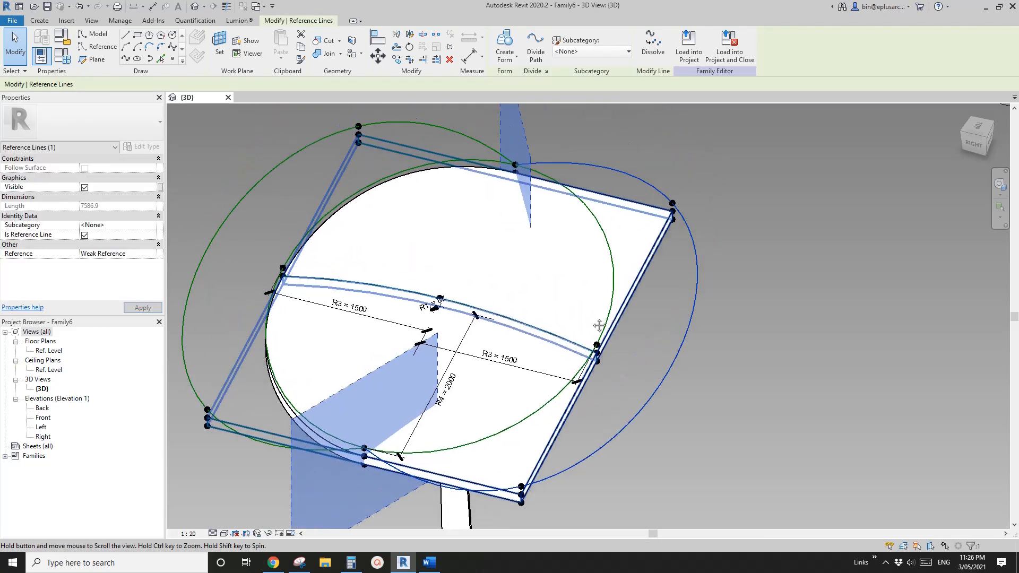
left_click(596, 279, "ctrl")
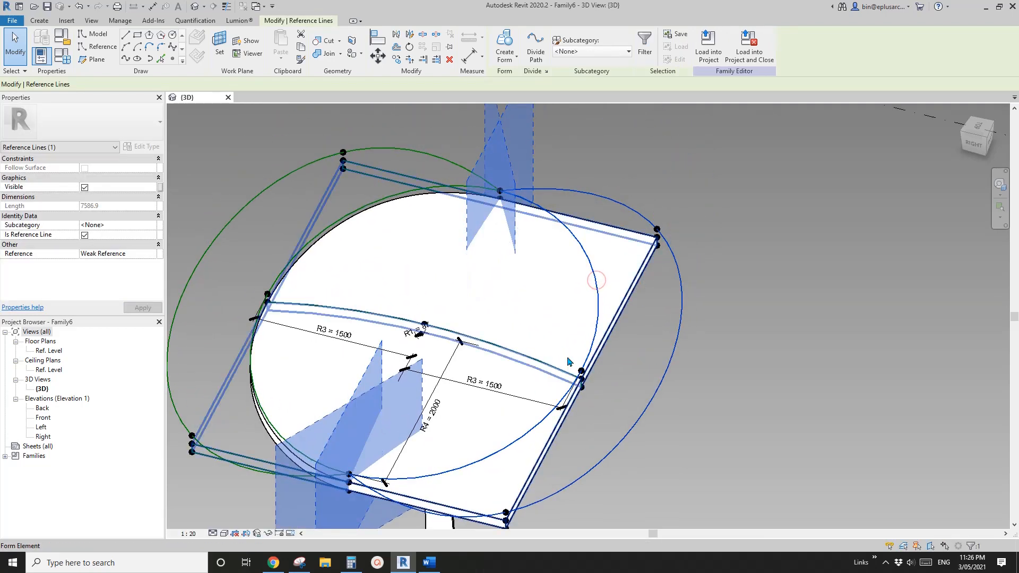
scroll(535, 361, "down", 1)
middle_click_drag(540, 351, 532, 298)
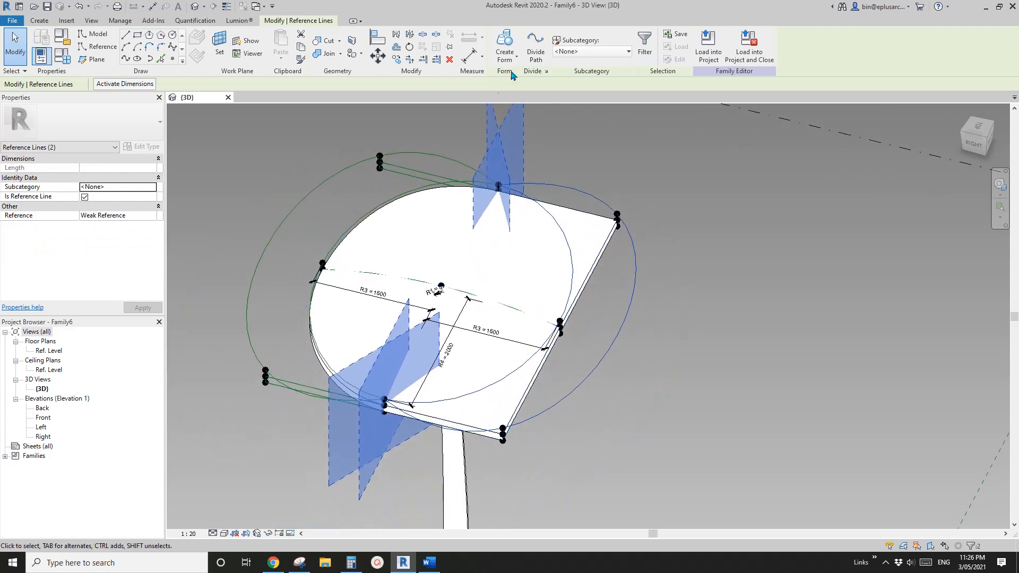
left_click(505, 45)
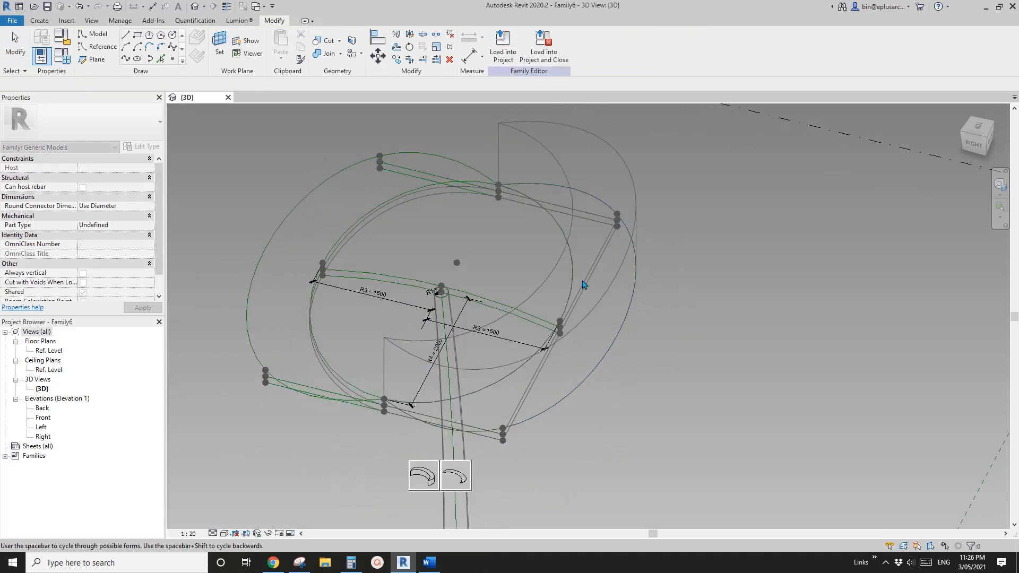
left_click(423, 476)
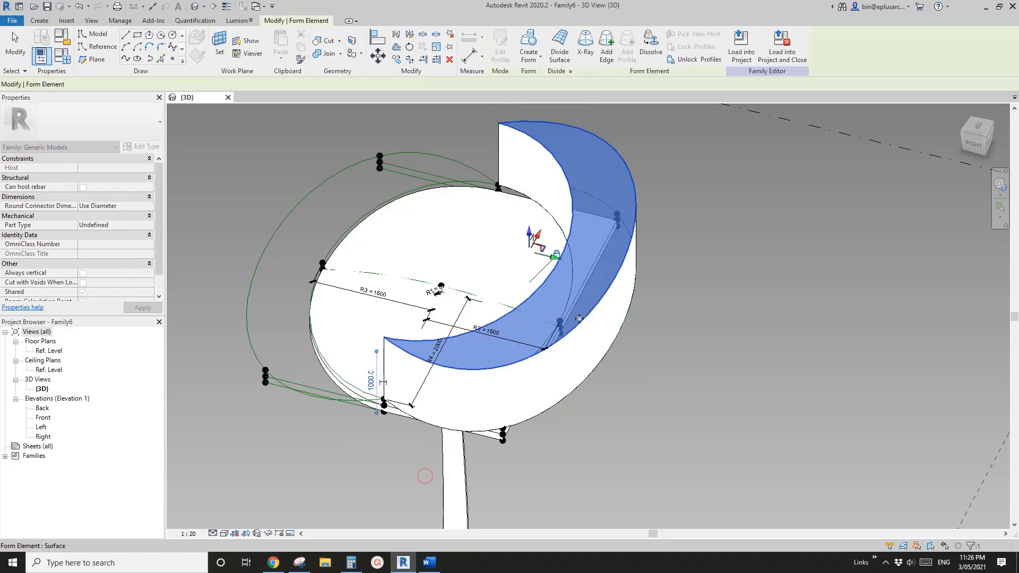
Associate the new crescent form's Positive Offset with the Drop parameter.
middle_click_drag(579, 249, 600, 241, "shift")
left_click(599, 240)
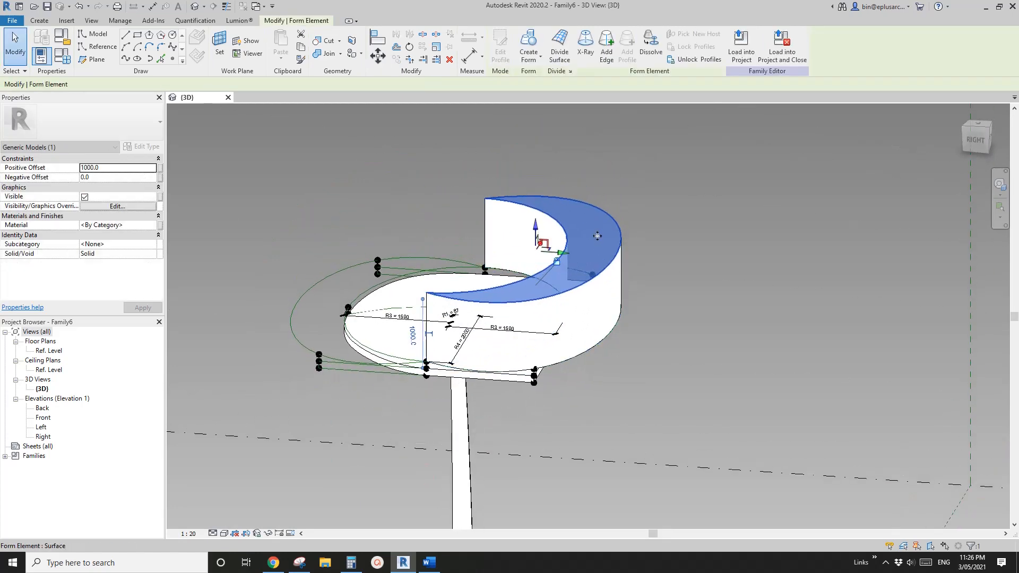
left_click(160, 168)
left_click(193, 243)
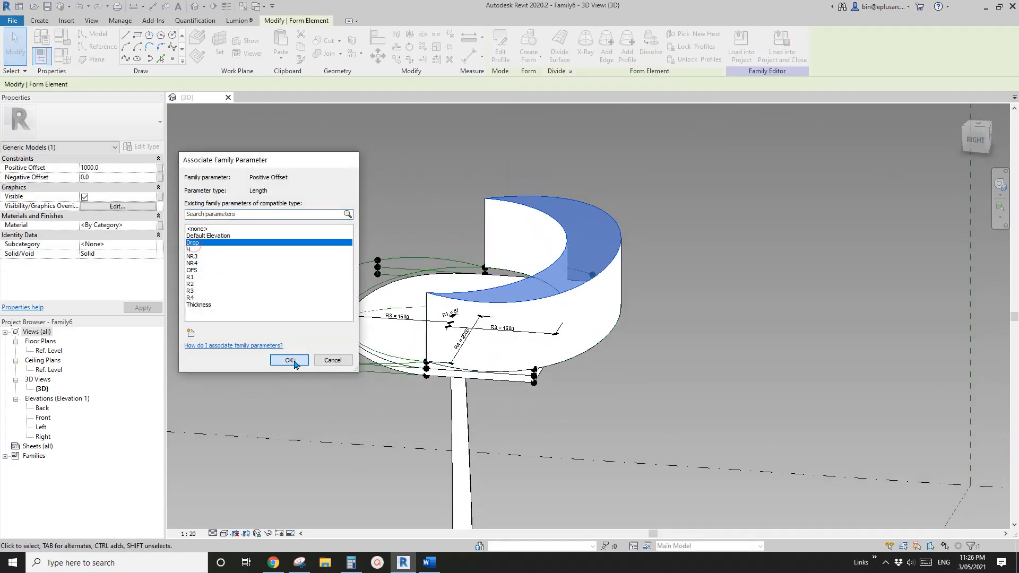
left_click(289, 361)
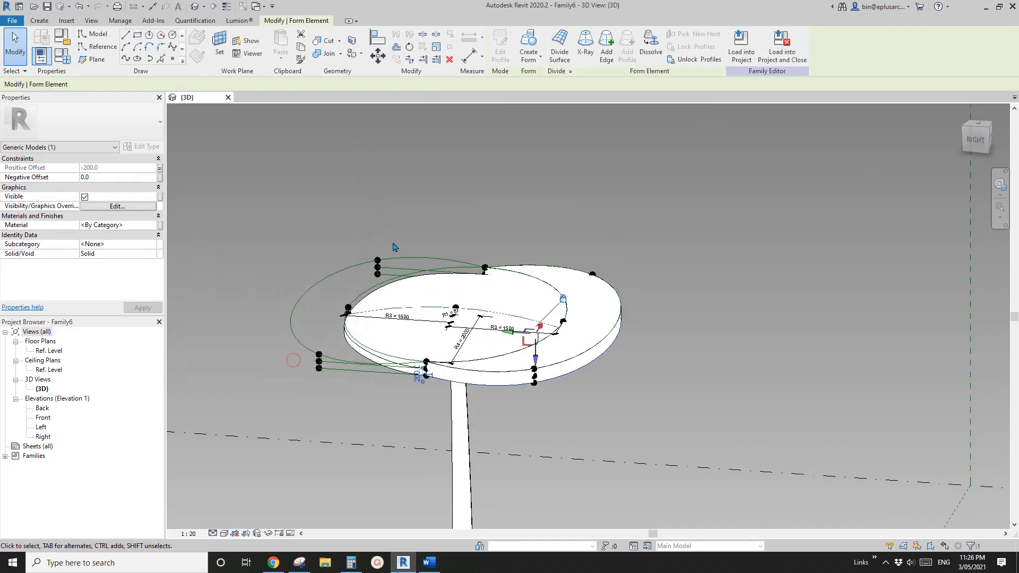
Change the new crescent form from Solid to Void so it cuts the remaining half of the canopy slab.
left_click(154, 257)
left_click(94, 272)
middle_click_drag(573, 202, 546, 280, "shift")
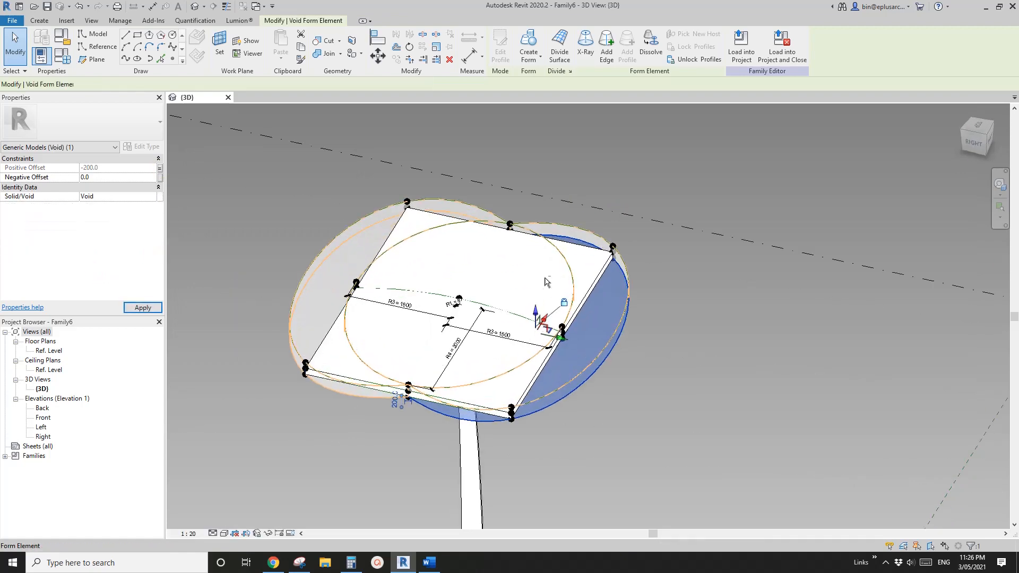
left_click(583, 209)
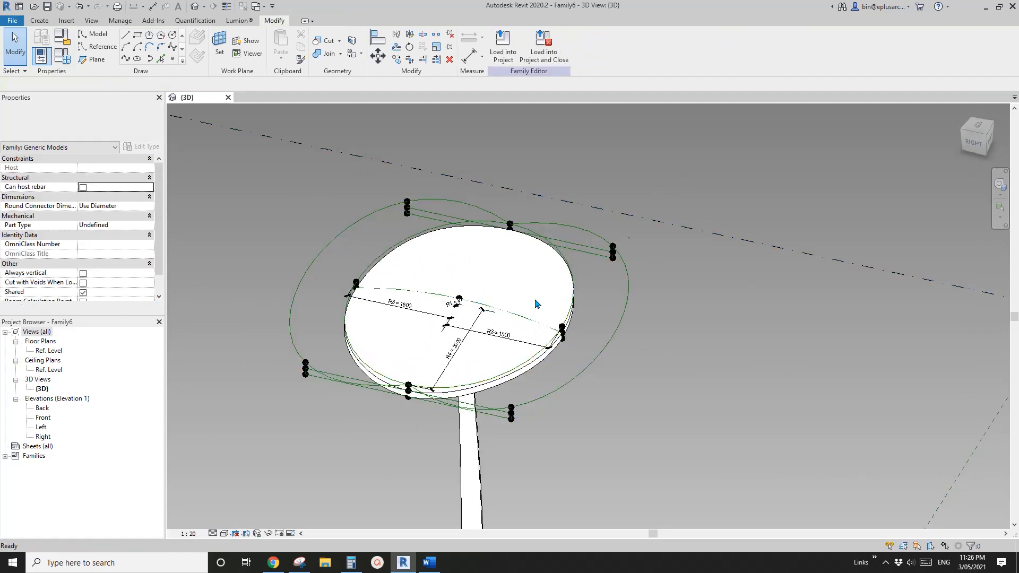
Inspect the trimmed slab from the side and from above, check the Ref. Level floor plan, and return to the 3D view.
middle_click_drag(473, 278, 516, 420, "shift")
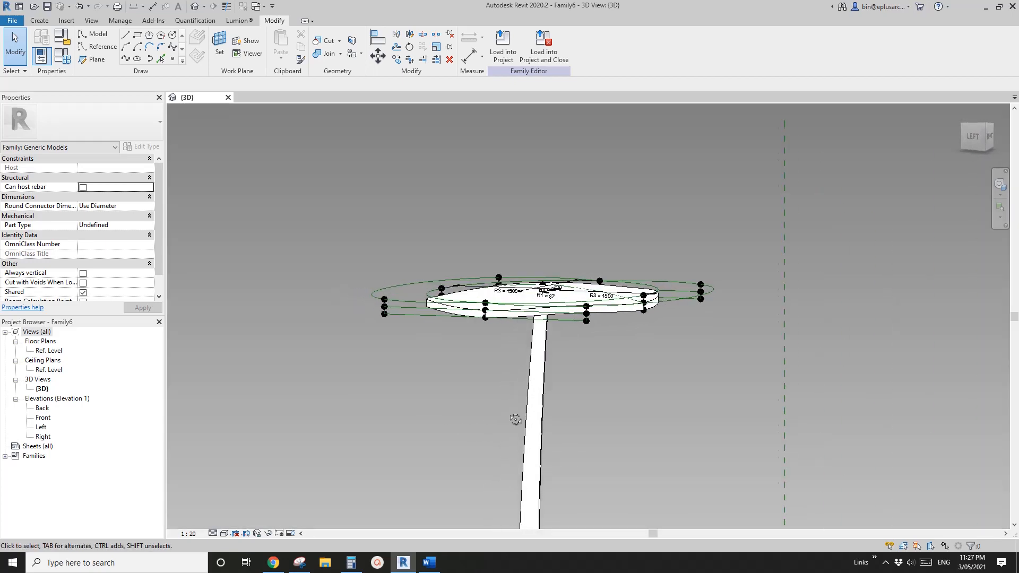
scroll(548, 296, "up", 3)
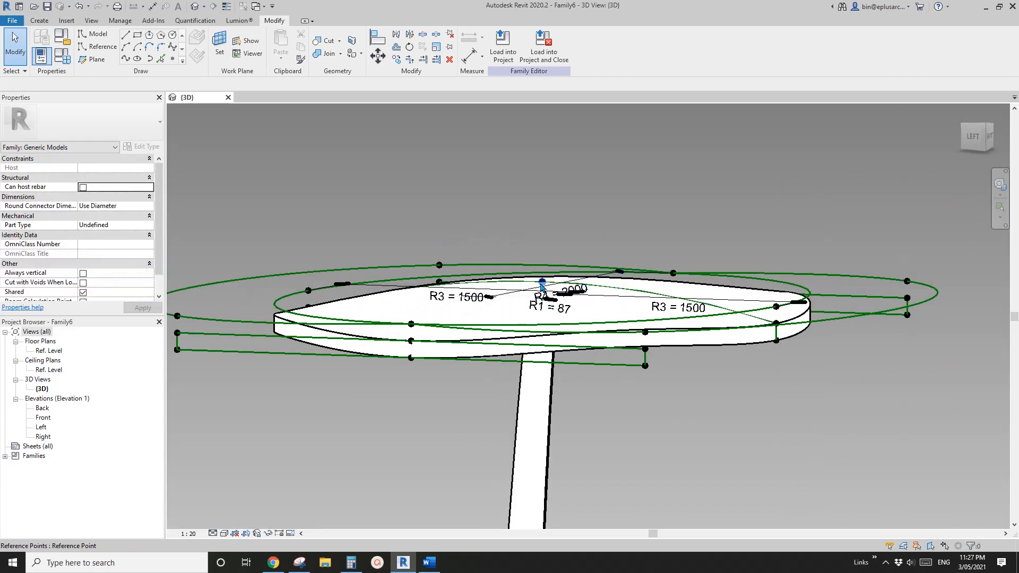
middle_click_drag(542, 288, 513, 414, "shift")
double_click(47, 351)
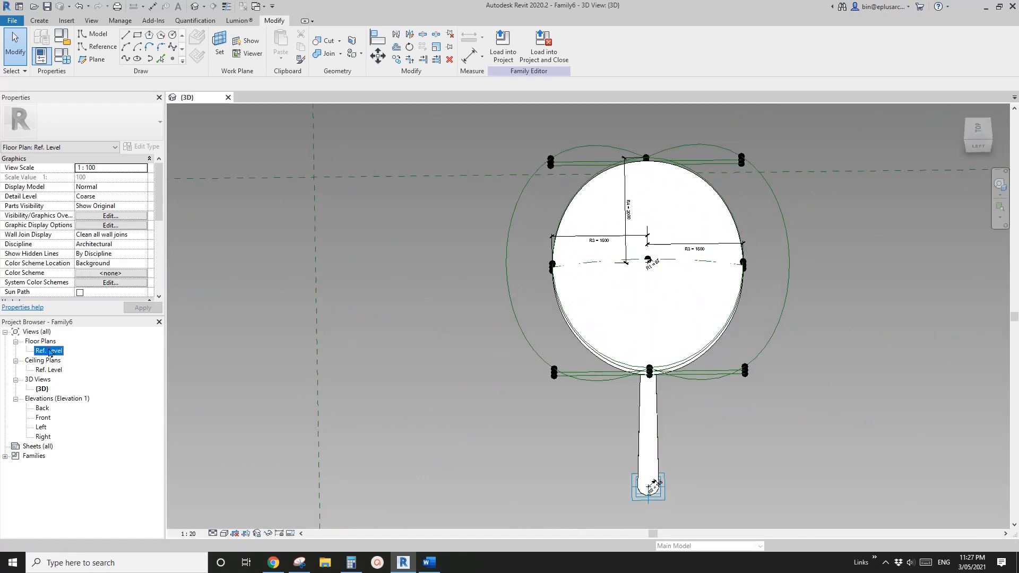
scroll(494, 381, "up", 2)
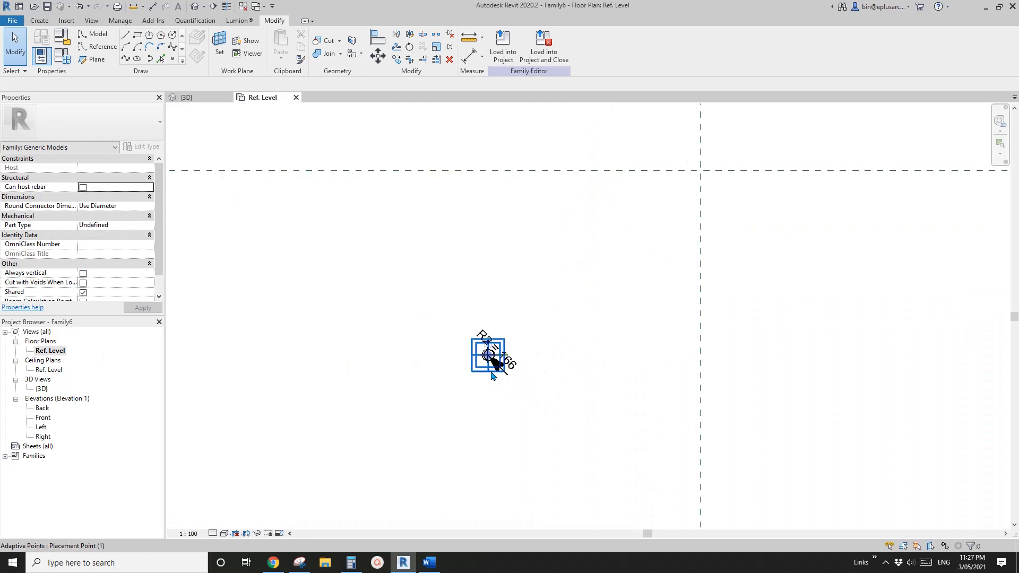
left_click(48, 370)
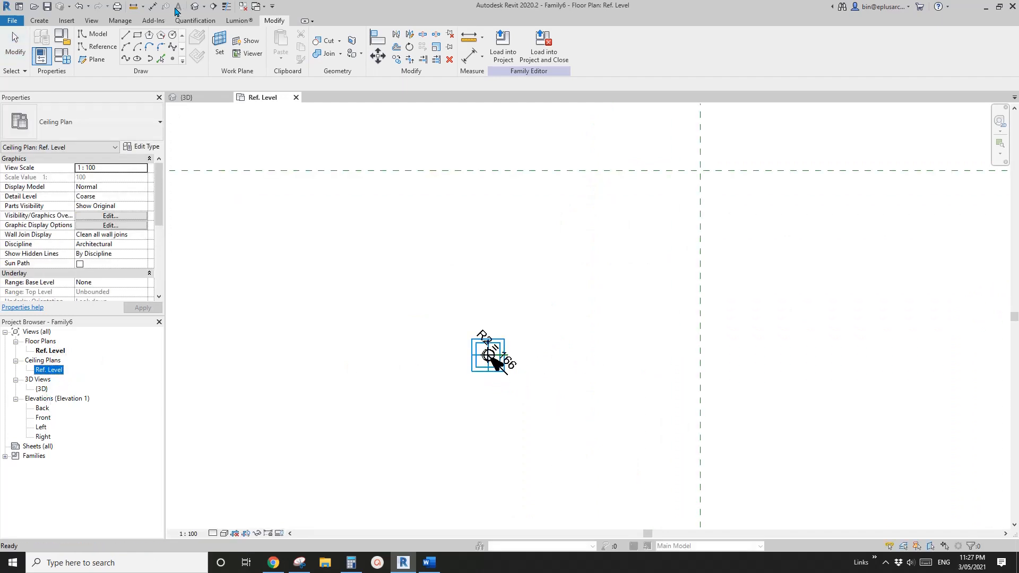
left_click(195, 6)
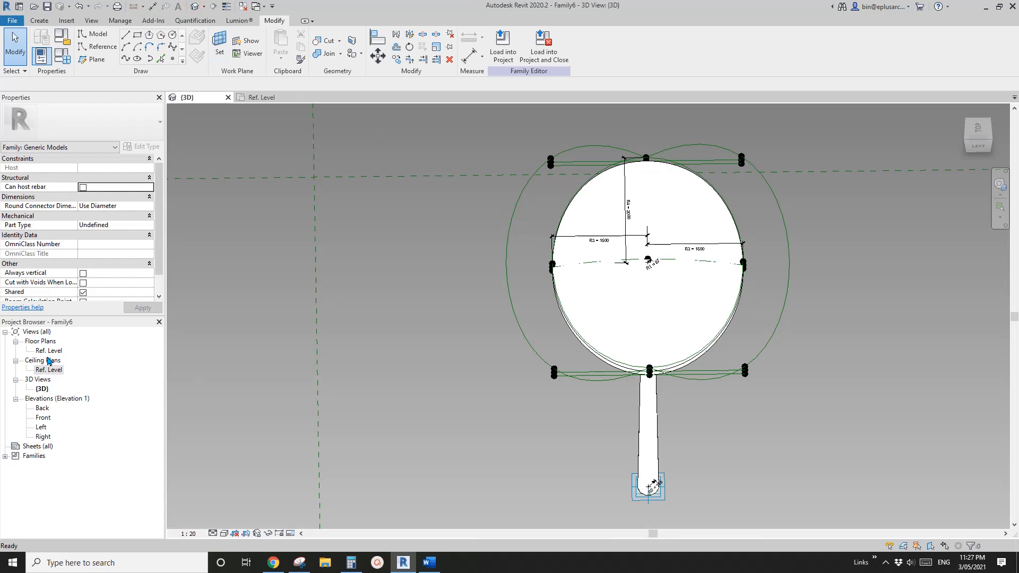
Draw a reference circle of about 720 mm radius centred on the upper reference point at the slab's end, using that point's work plane.
middle_click_drag(557, 412, 469, 319, "shift")
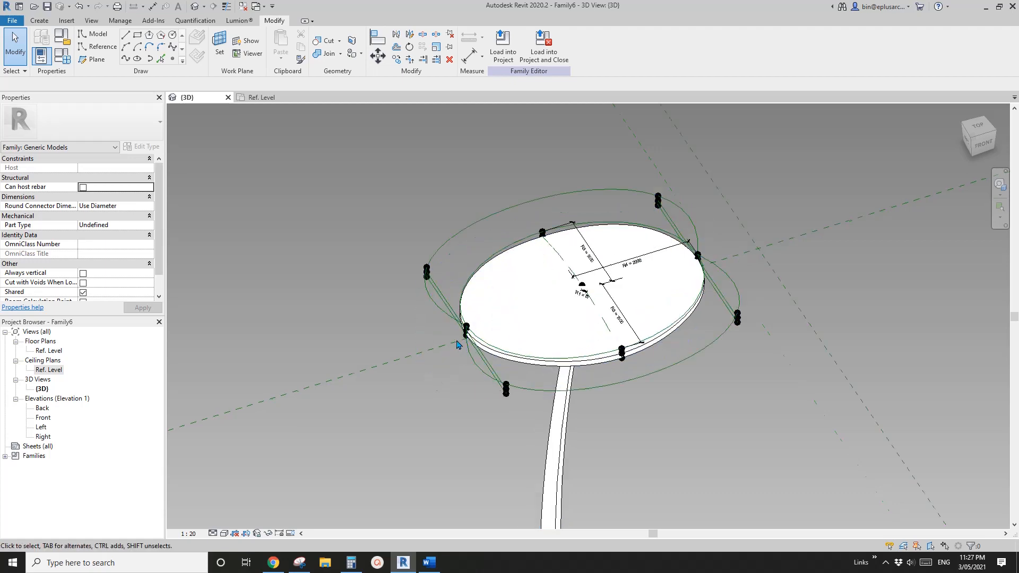
scroll(469, 321, "up", 5)
scroll(469, 322, "up", 3)
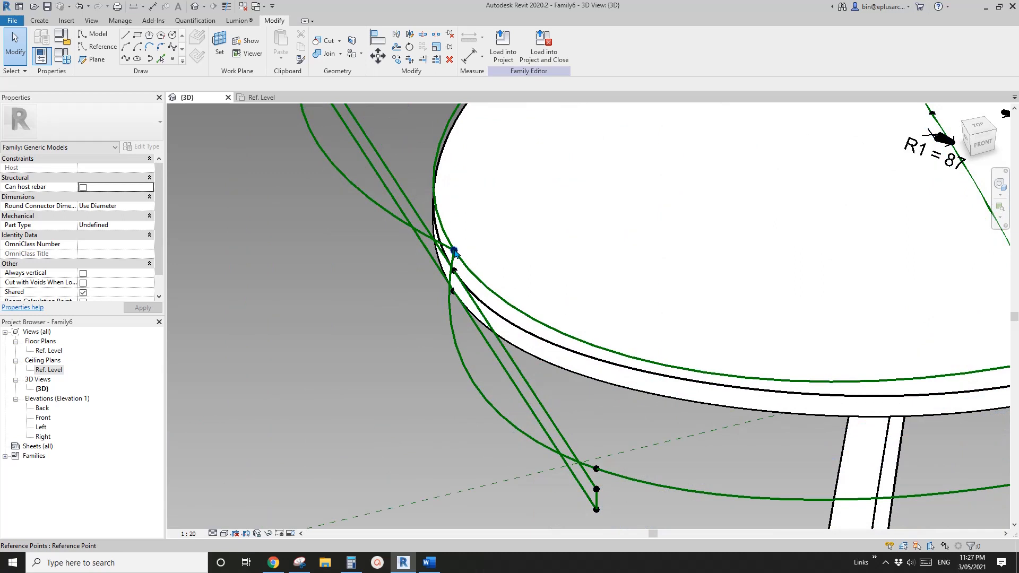
left_click(103, 47)
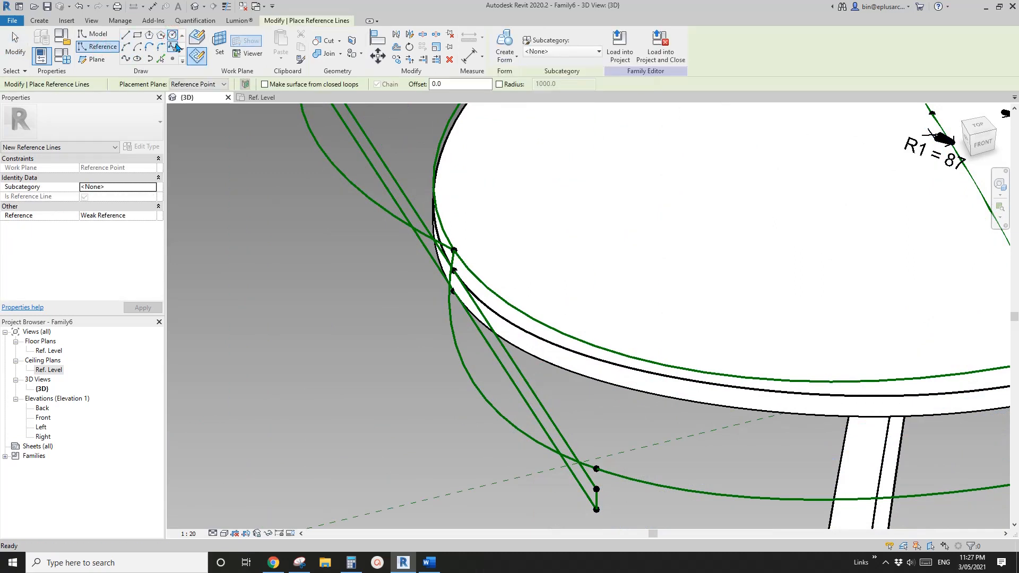
left_click(173, 37)
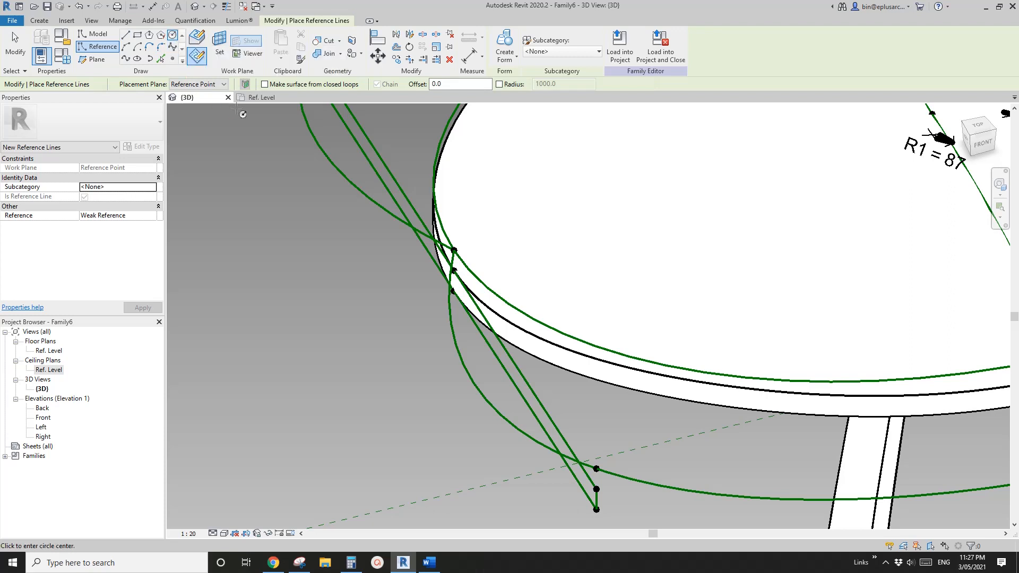
left_click(223, 87)
left_click(269, 107)
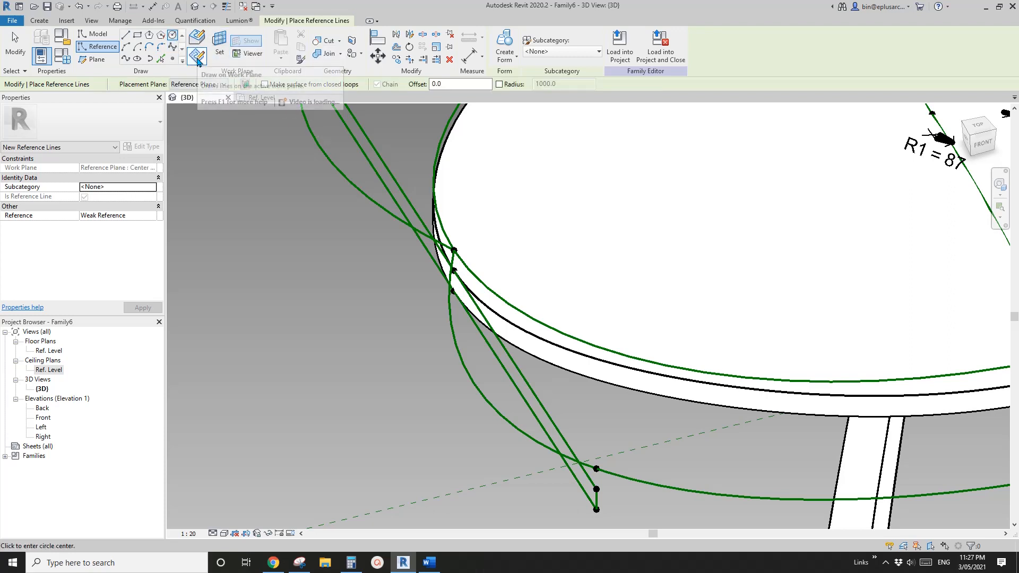
left_click(219, 45)
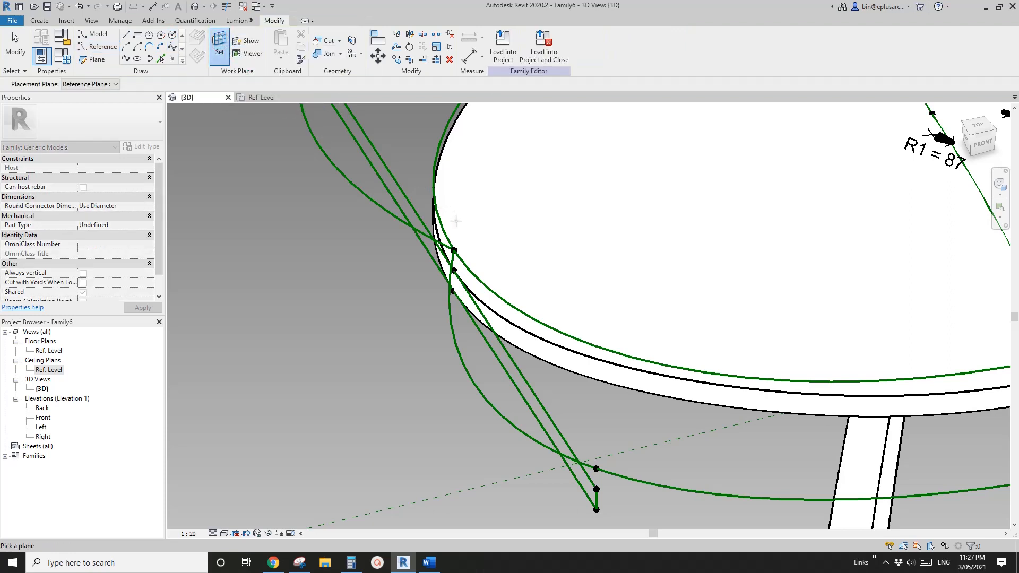
left_click(455, 249)
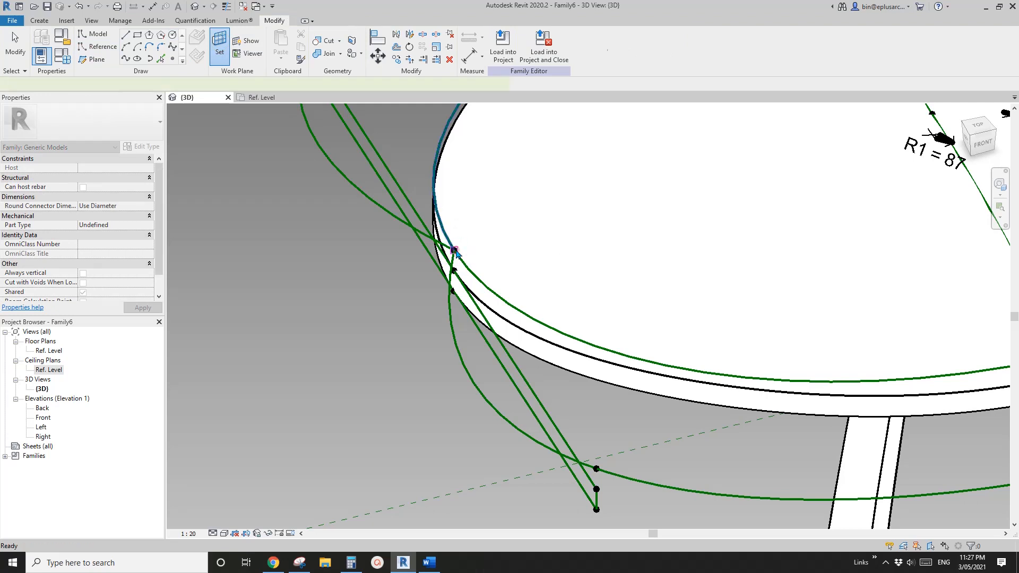
left_click(455, 249)
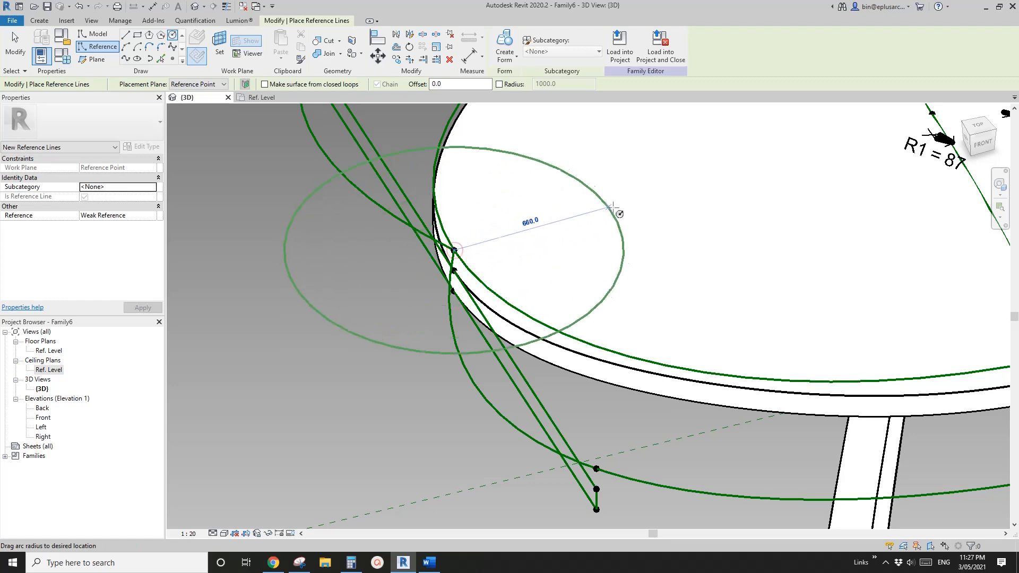
left_click(626, 209)
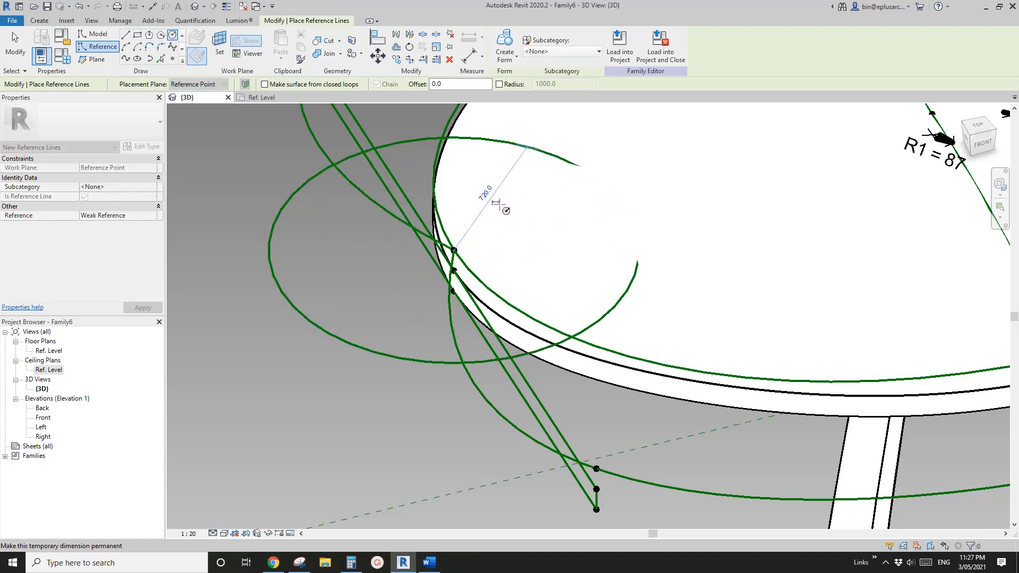
Make the circle's radius dimension permanent and label it with a new instance parameter R5.
left_click(499, 204)
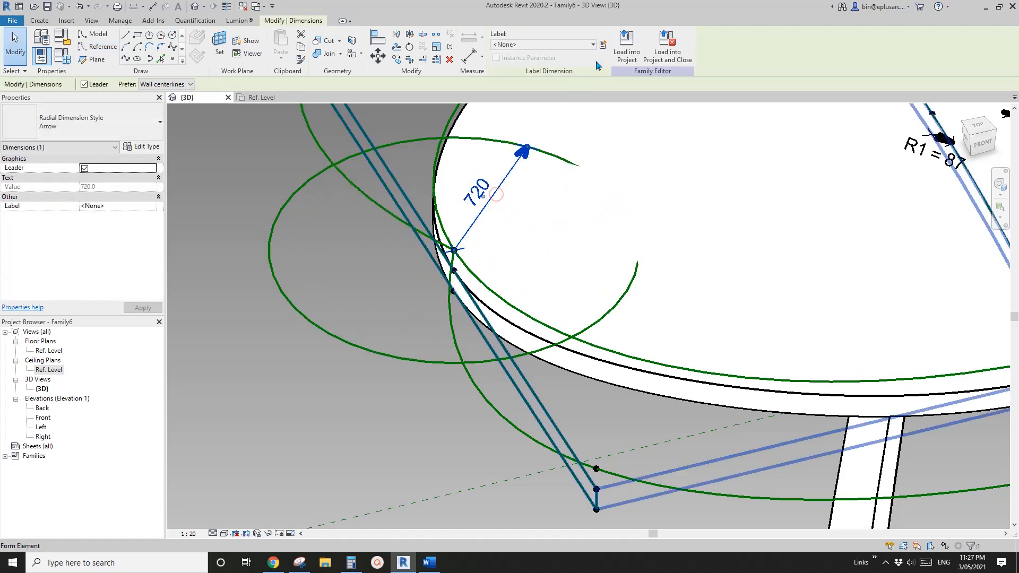
left_click(604, 45)
type("r")
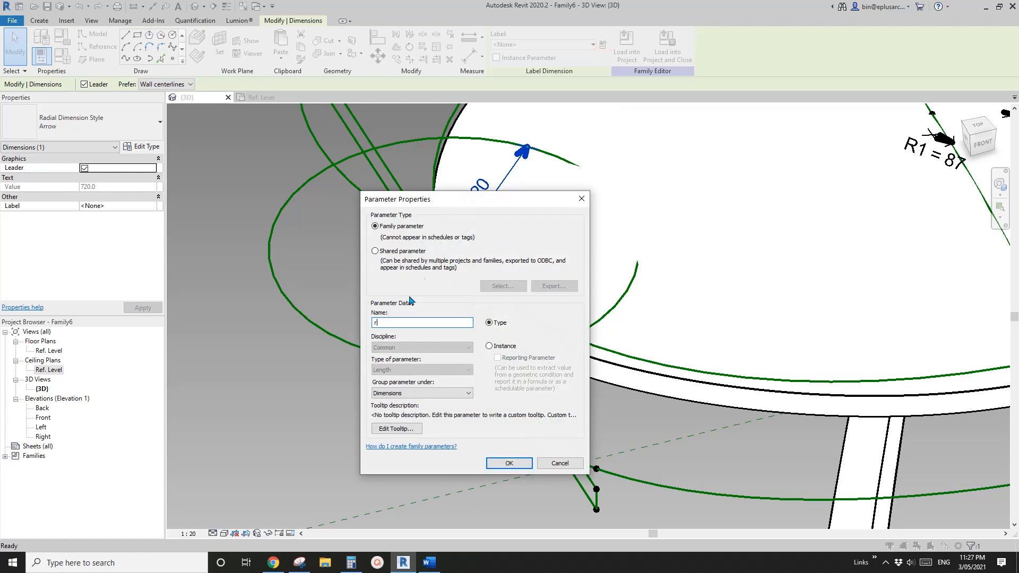
left_click(503, 347)
left_click(509, 463)
Create a cylindrical void form from the R5 reference circle to cut a round notch in the canopy slab.
scroll(572, 413, "down", 5)
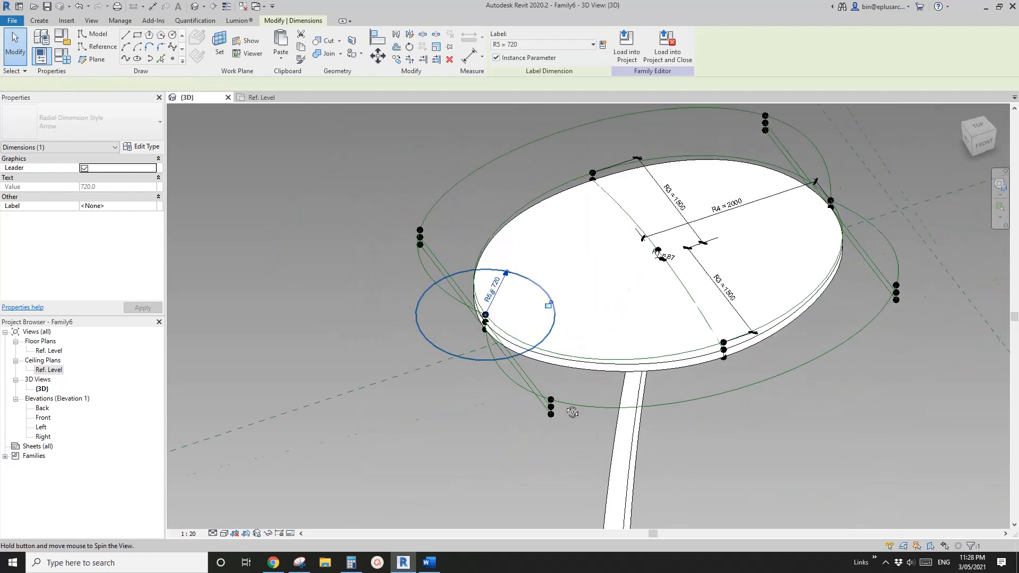
middle_click_drag(572, 413, 531, 255, "shift")
left_click(529, 369)
scroll(539, 382, "up", 2)
left_click(505, 55)
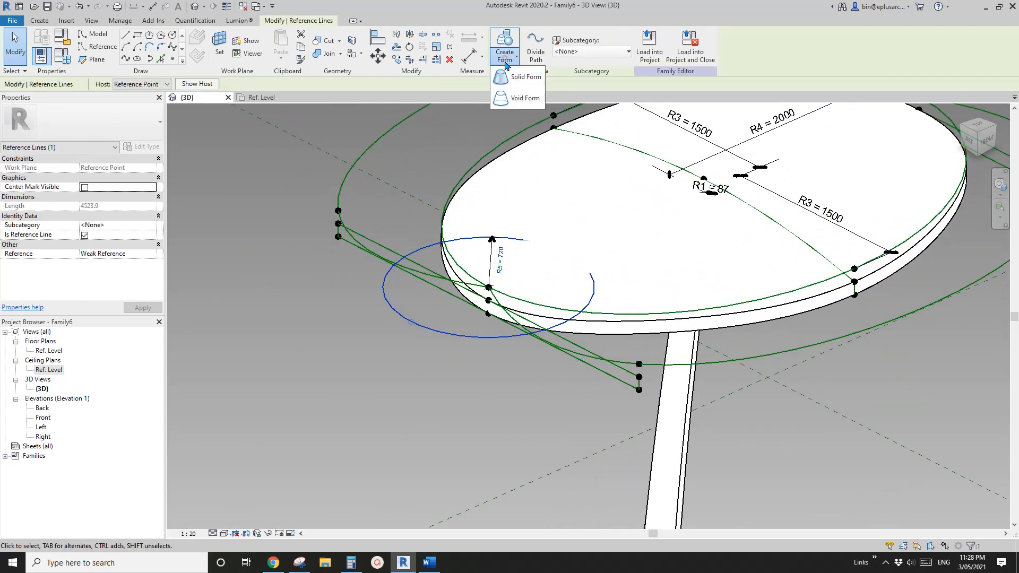
left_click(525, 77)
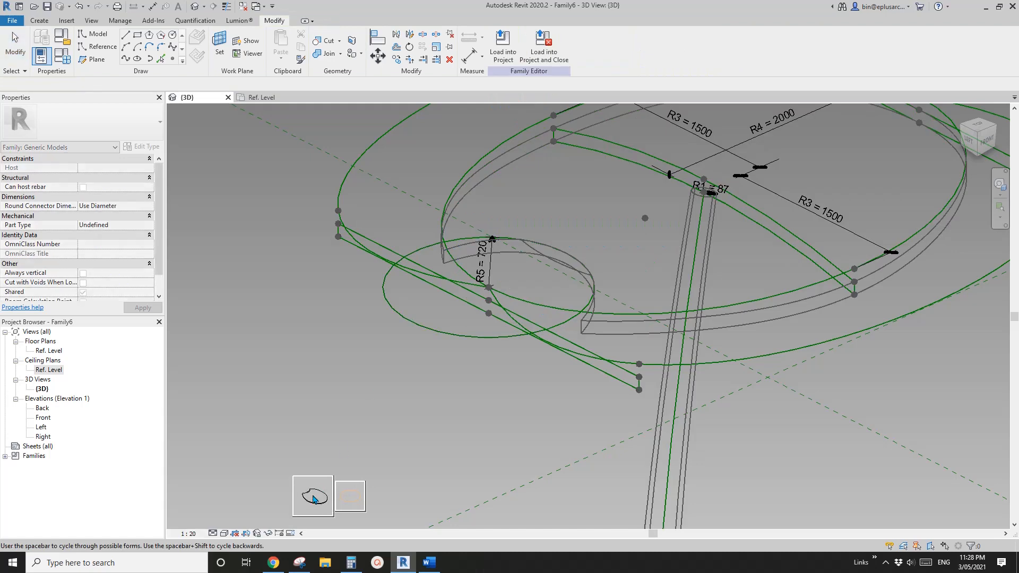
left_click(314, 499)
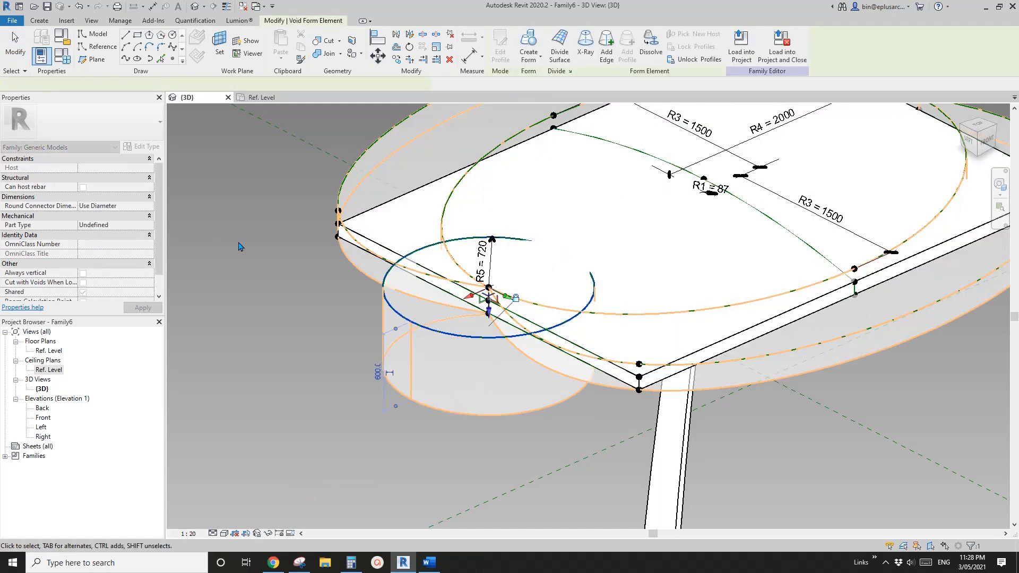
key("Escape")
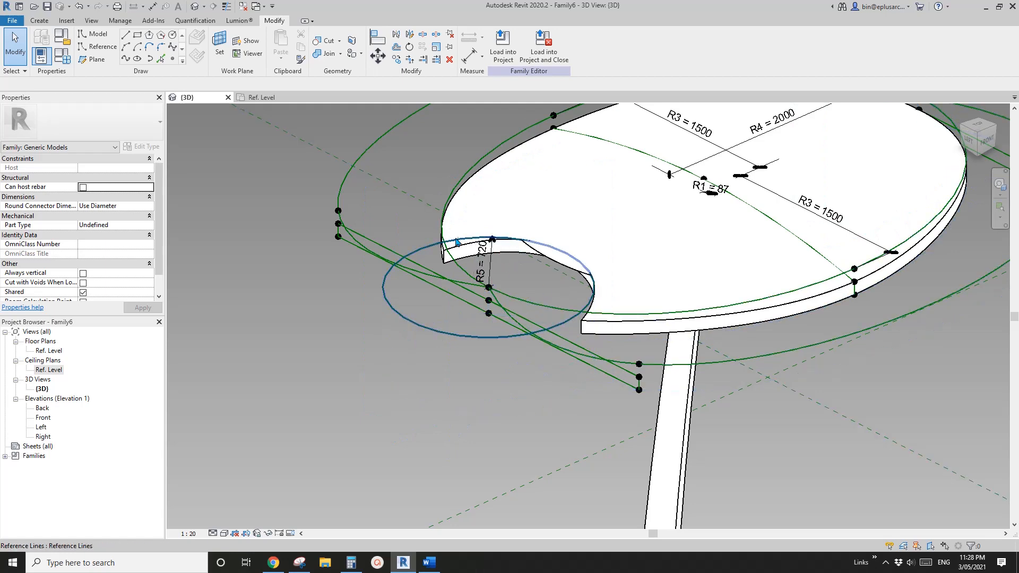
Associate the cylindrical void's Positive Offset with the Drop parameter.
scroll(456, 241, "up", 1)
scroll(522, 294, "down", 1)
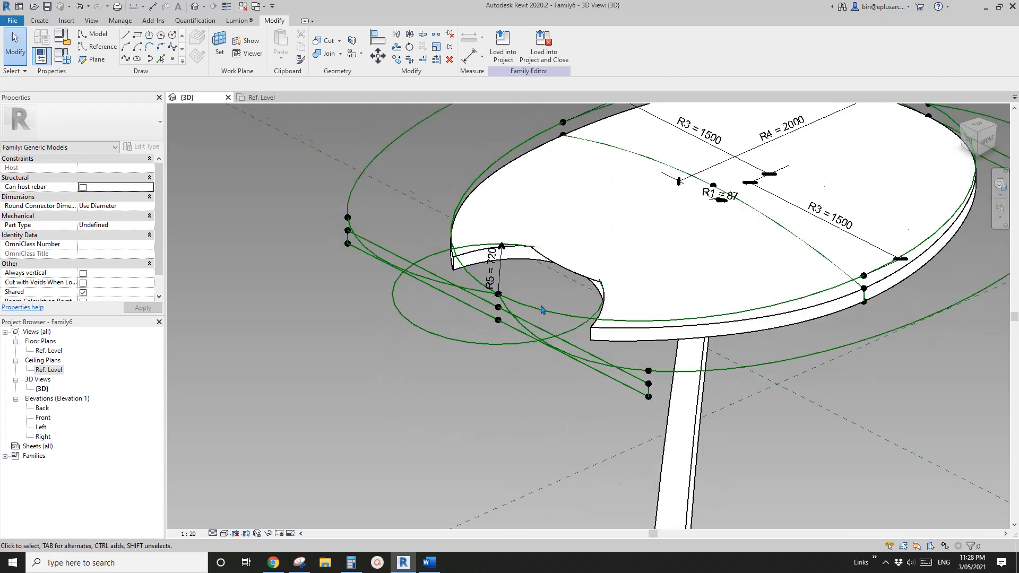
middle_click_drag(542, 310, 550, 255, "shift")
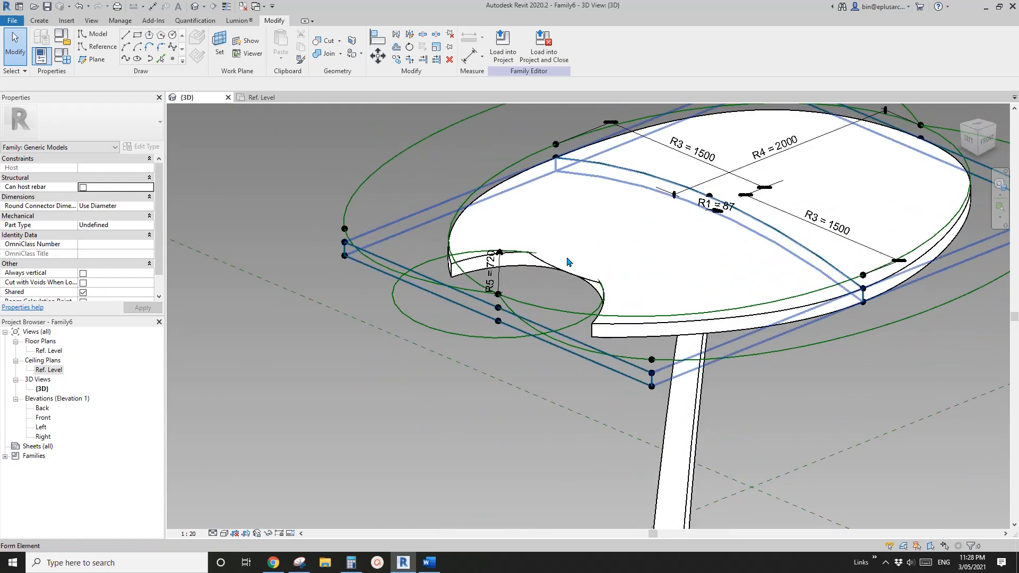
scroll(548, 267, "up", 2)
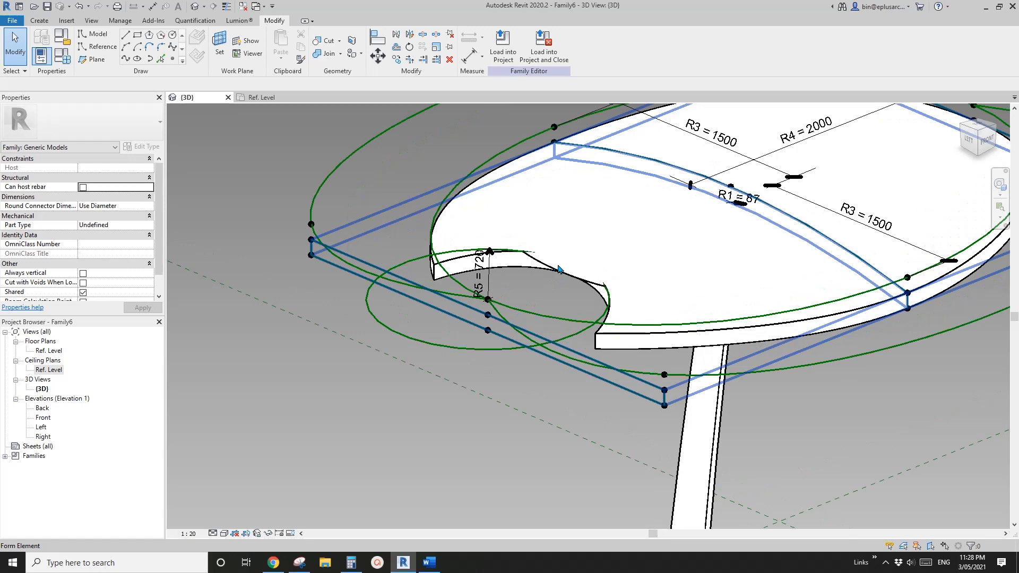
left_click(455, 262)
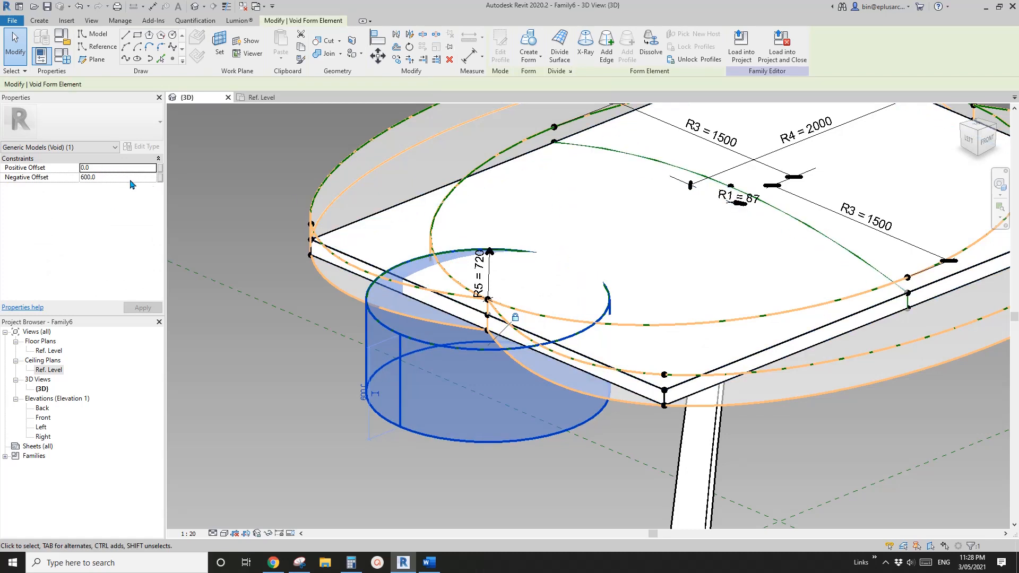
left_click(160, 173)
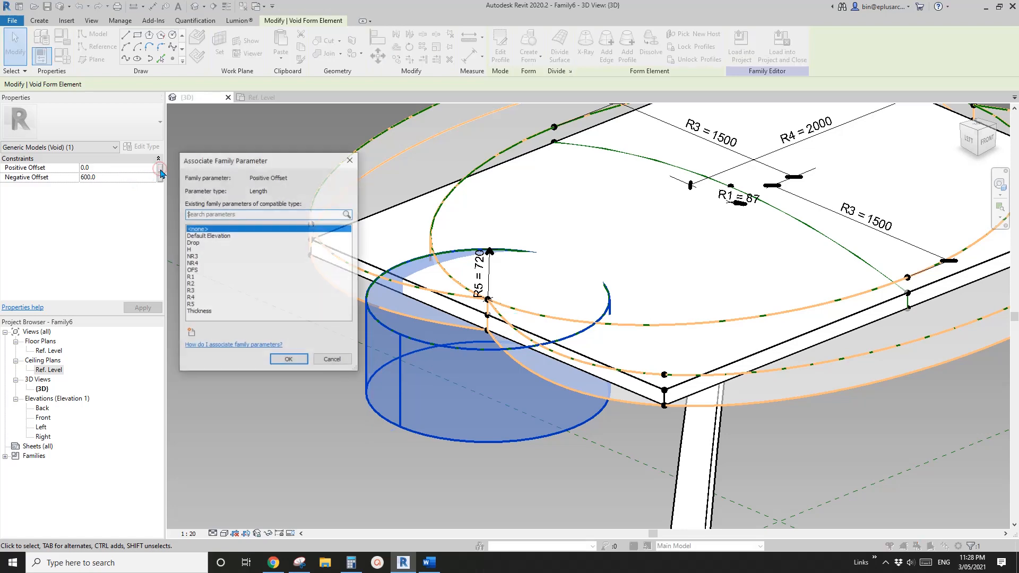
left_click(205, 243)
left_click(289, 360)
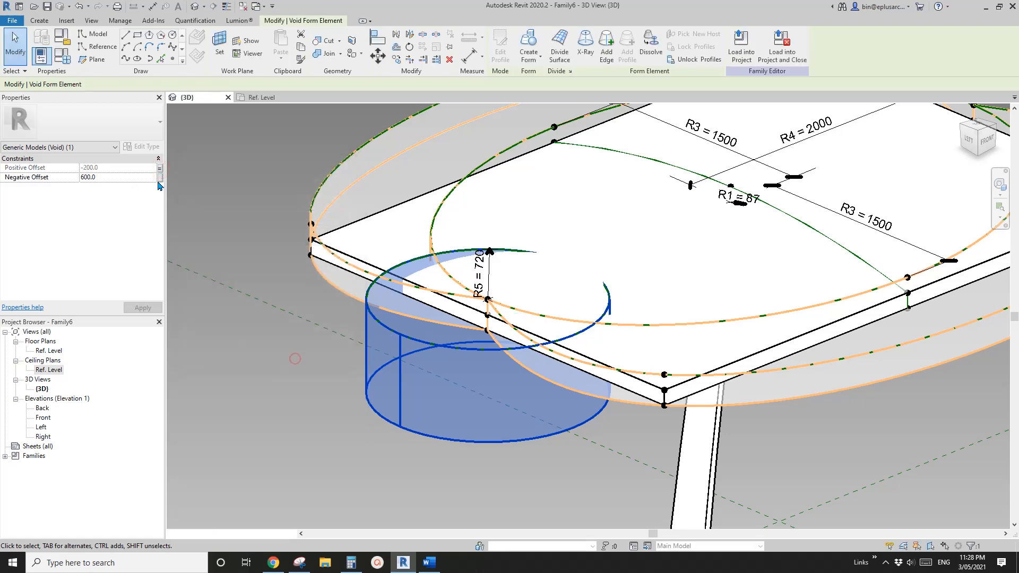
Associate the cylindrical void's Negative Offset with the Drop parameter as well.
left_click(160, 181)
left_click(202, 244)
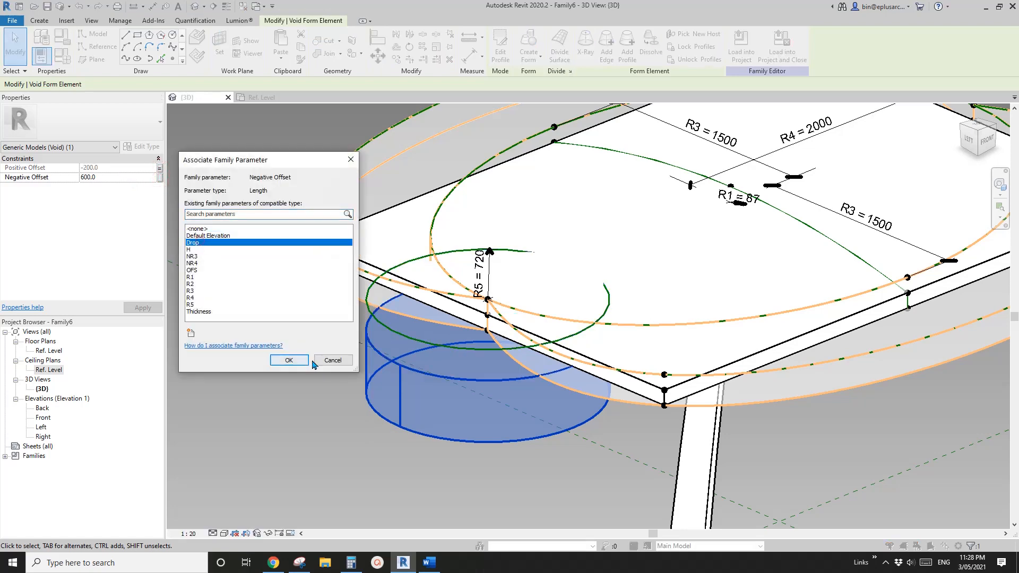
left_click(289, 360)
middle_click_drag(518, 342, 552, 175, "shift")
left_click(527, 393)
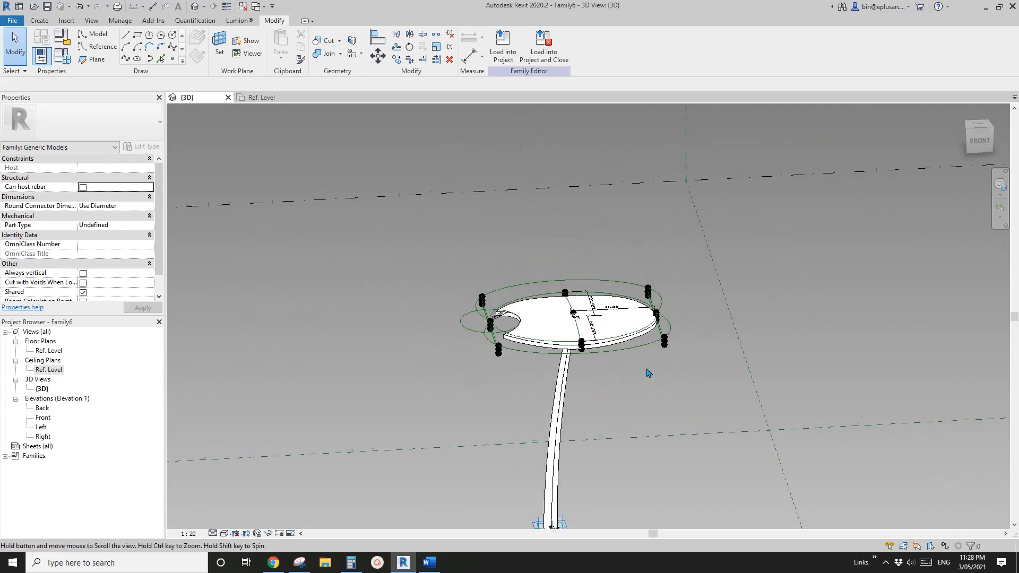
Set the radius of the notch's reference circle to 900.
middle_click_drag(647, 371, 619, 289)
middle_click_drag(619, 289, 595, 350, "shift")
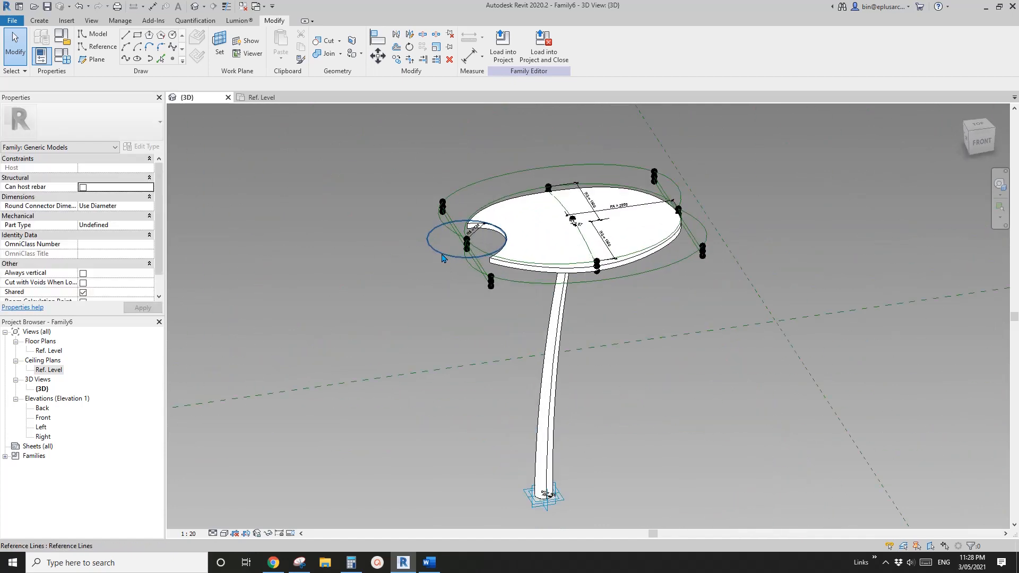
left_click(444, 254)
scroll(448, 245, "up", 3)
left_click(495, 219)
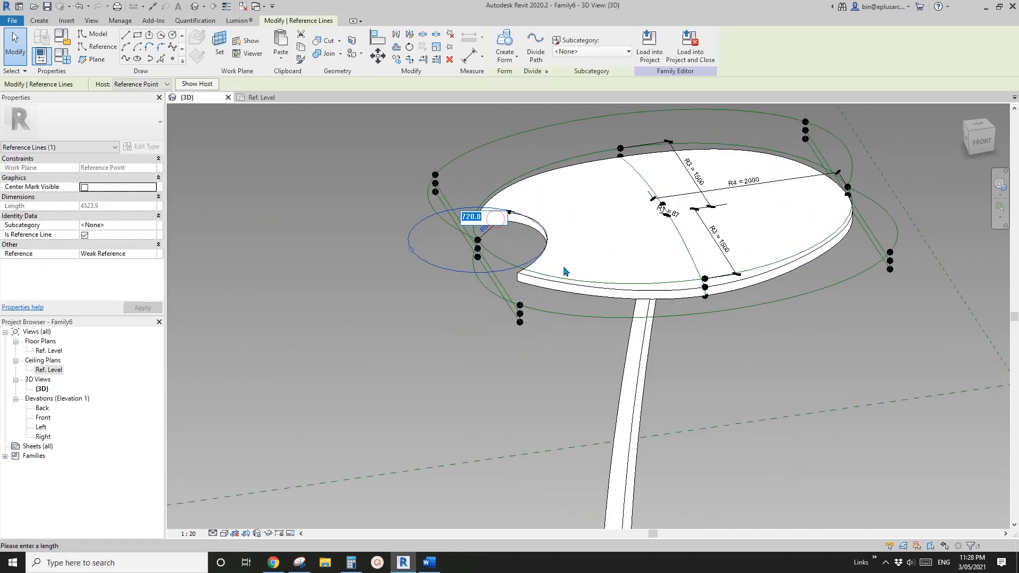
type("900")
key("Return")
key("Escape")
Set the family's Thickness parameter to 50 and apply it to the canopy slab.
middle_click_drag(564, 272, 696, 174, "shift")
scroll(613, 282, "up", 5)
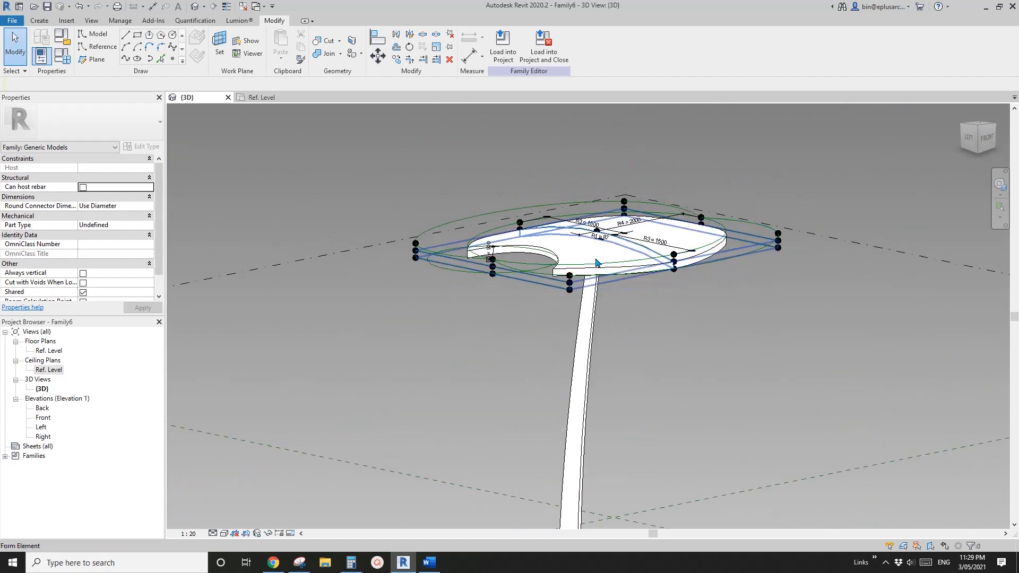
middle_click_drag(628, 297, 611, 230)
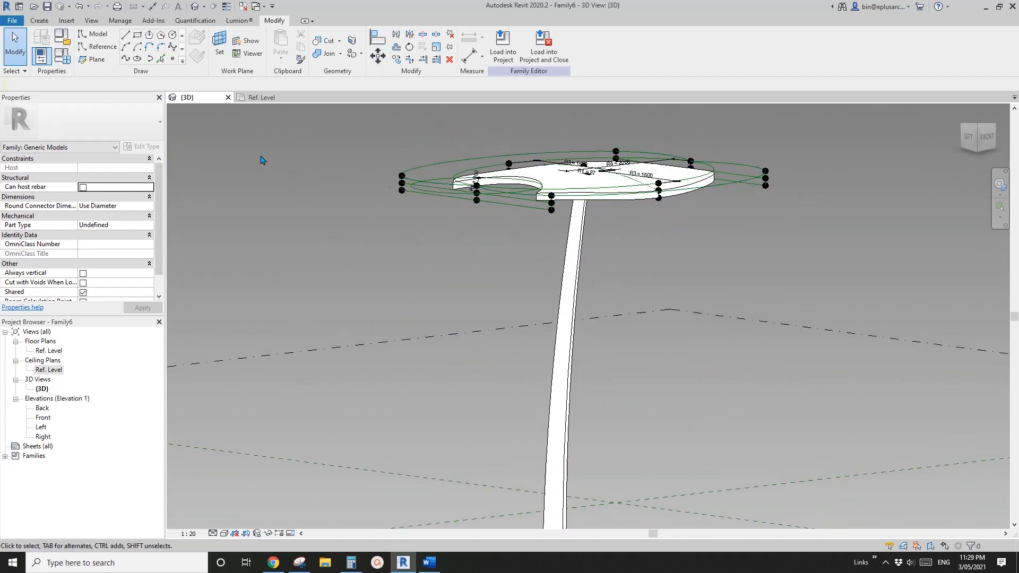
left_click(62, 56)
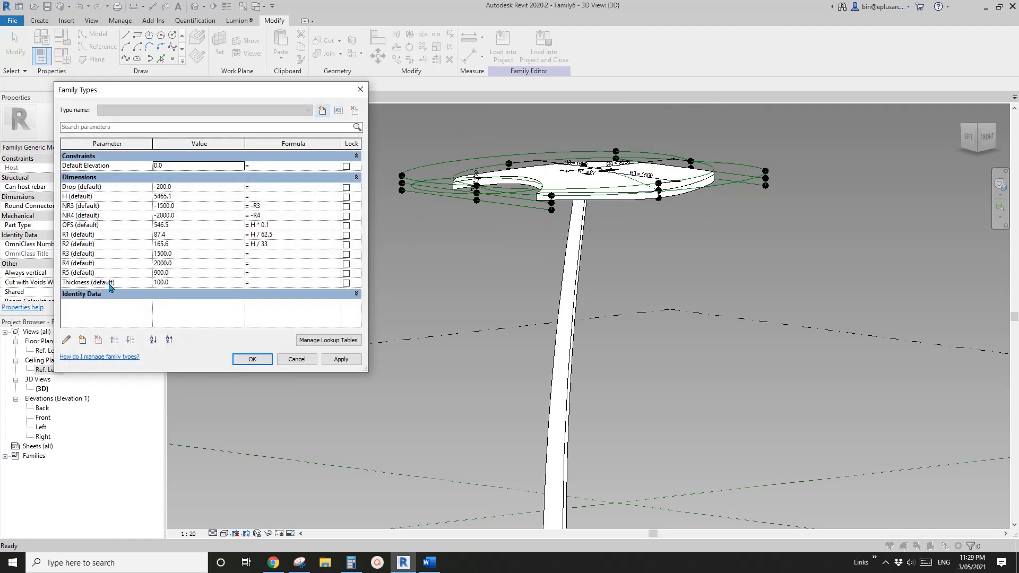
left_click(190, 283)
type("50")
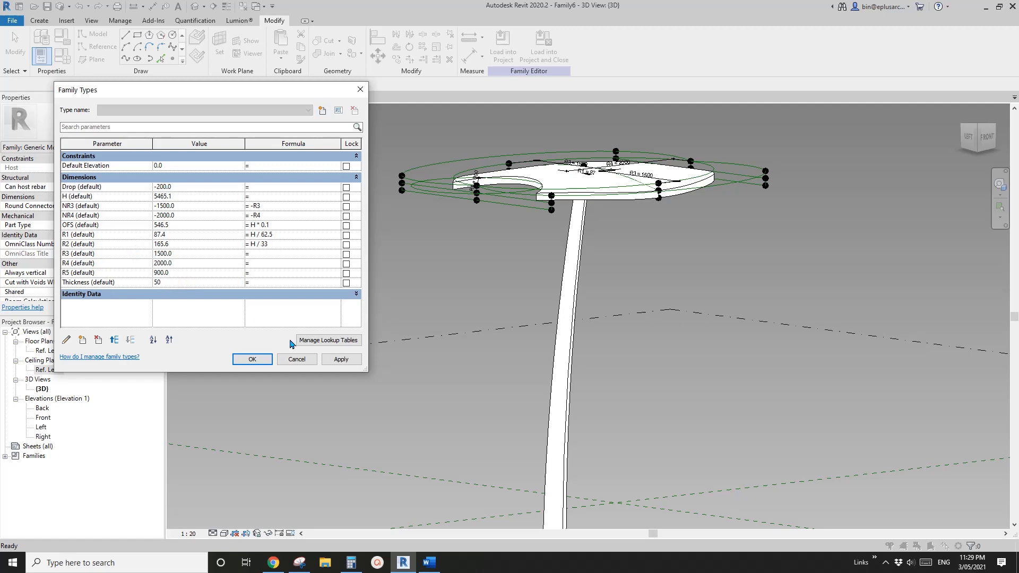
left_click(341, 359)
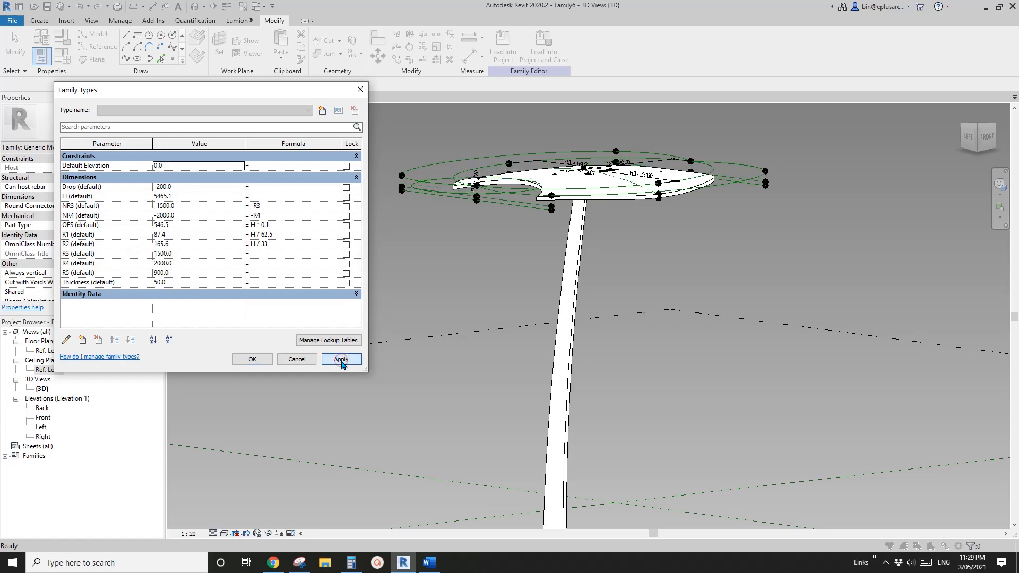
left_click(260, 362)
Set the family's Thickness parameter to 90, apply it and check the canopy from the front.
middle_click_drag(671, 314, 650, 311, "shift")
scroll(381, 176, "up", 2)
left_click(60, 55)
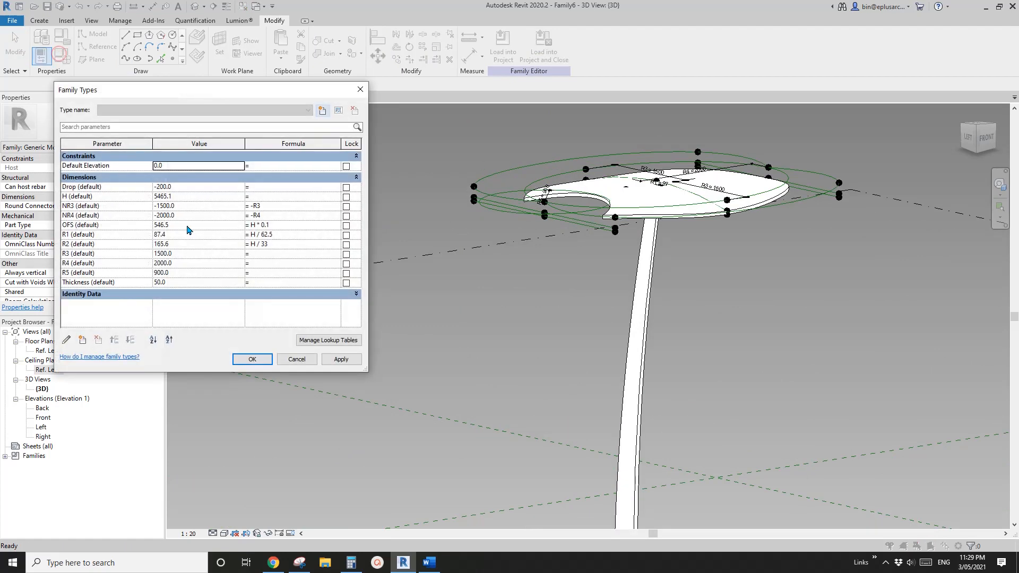
left_click(194, 282)
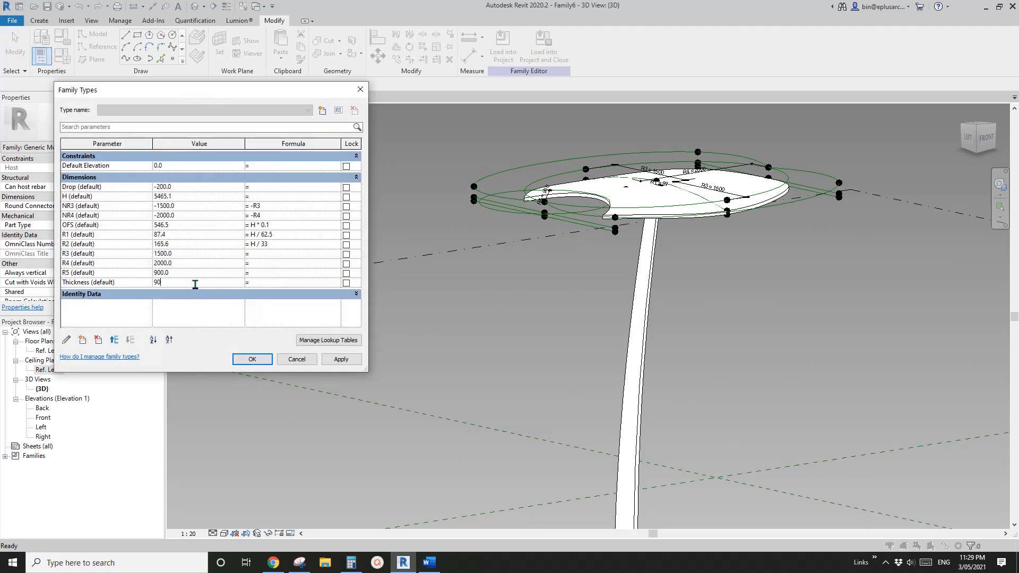
left_click(341, 359)
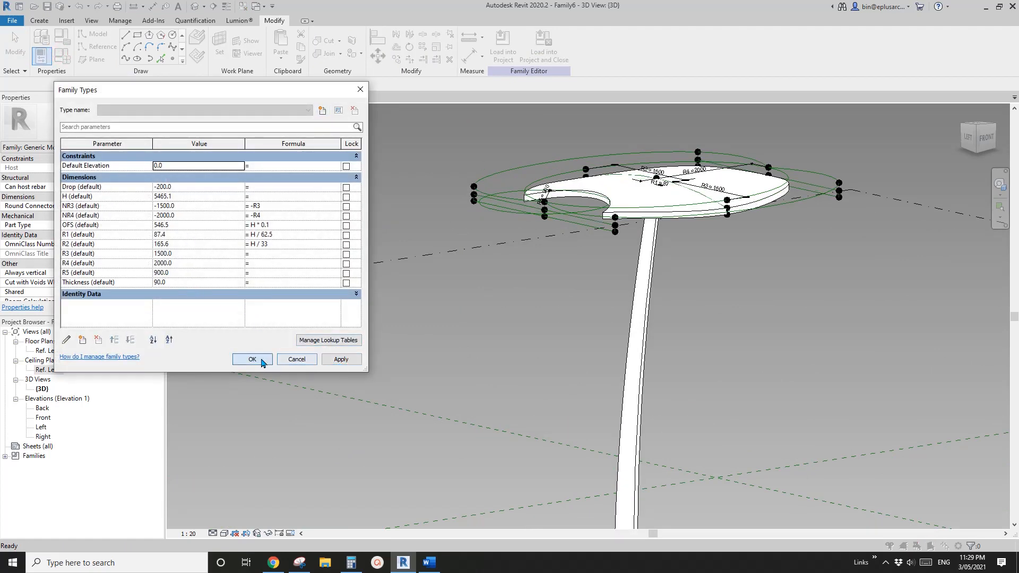
left_click(252, 360)
middle_click_drag(788, 369, 648, 340, "shift")
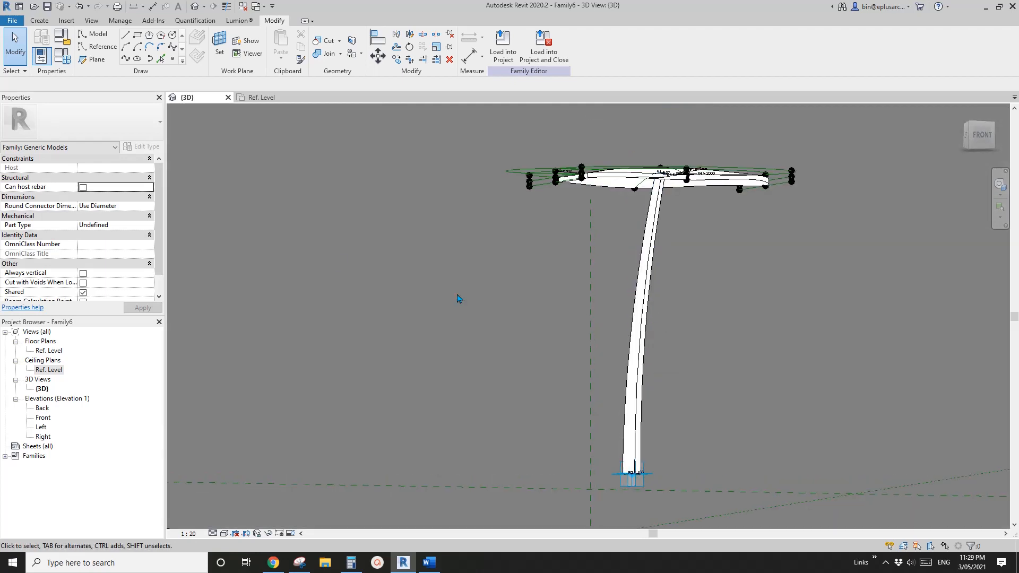
Set the family's R2 formula to H / 50 and the R1 formula to H / 80, and apply them.
left_click(62, 56)
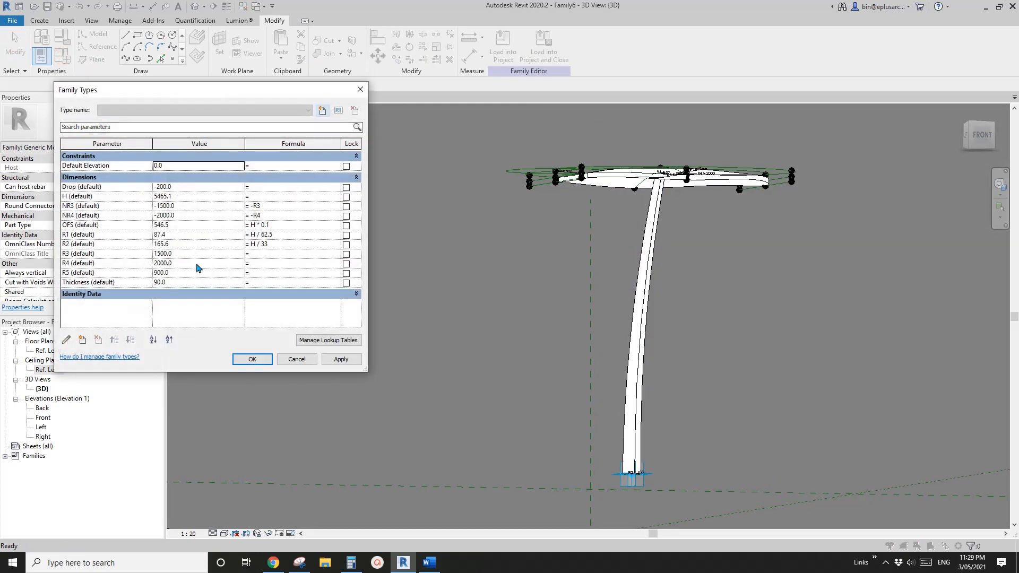
left_click(287, 236)
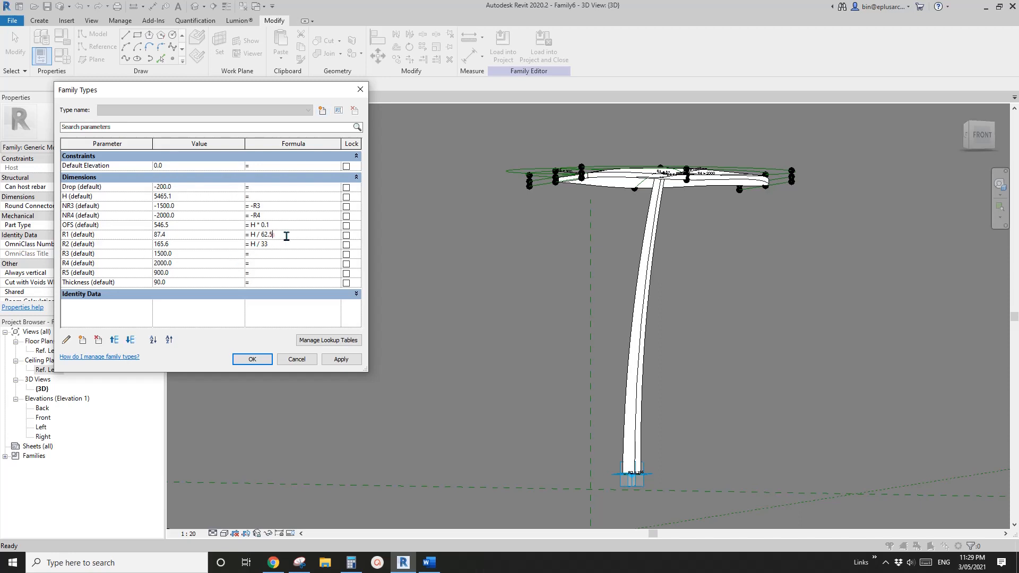
double_click(265, 244)
type("50")
left_click(268, 235)
type("80")
left_click(341, 359)
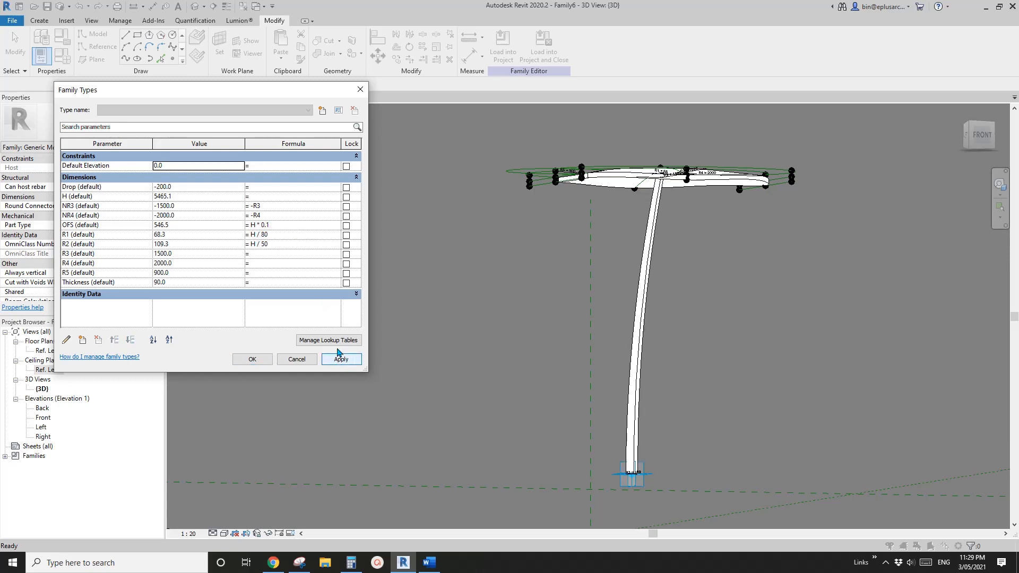
Set the R2 formula to H / 40, apply it and check the column's taper in the 3D view.
left_click(263, 245)
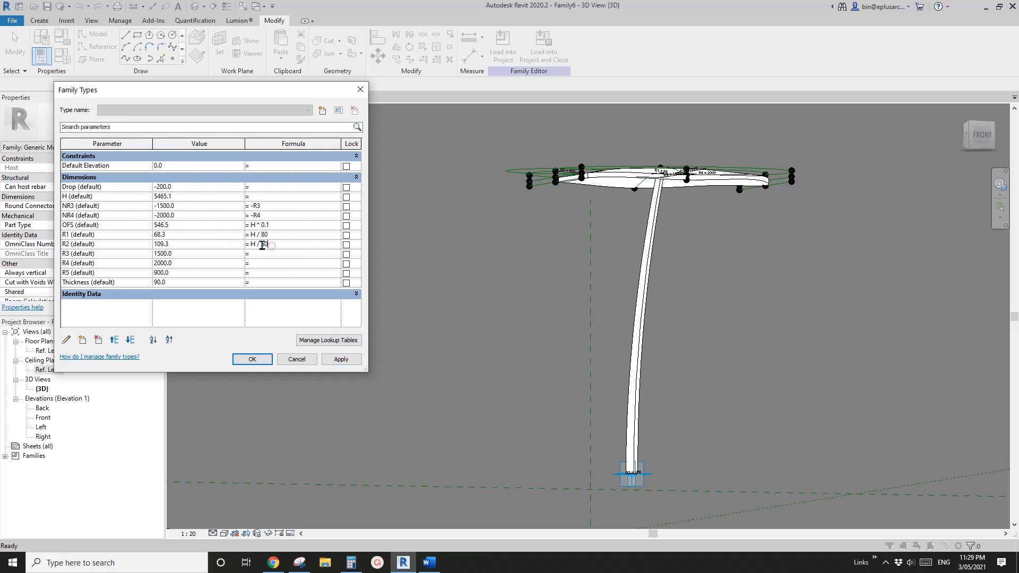
type("40")
left_click(341, 360)
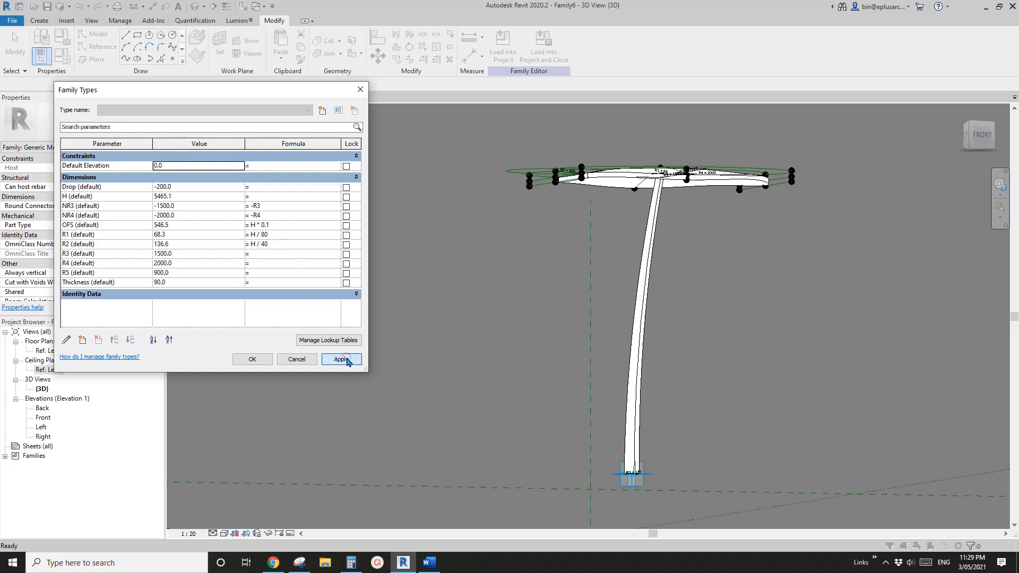
left_click(254, 359)
middle_click_drag(664, 228, 632, 223, "shift")
Set the family's H parameter to 5000 and apply it to the canopy.
left_click(62, 56)
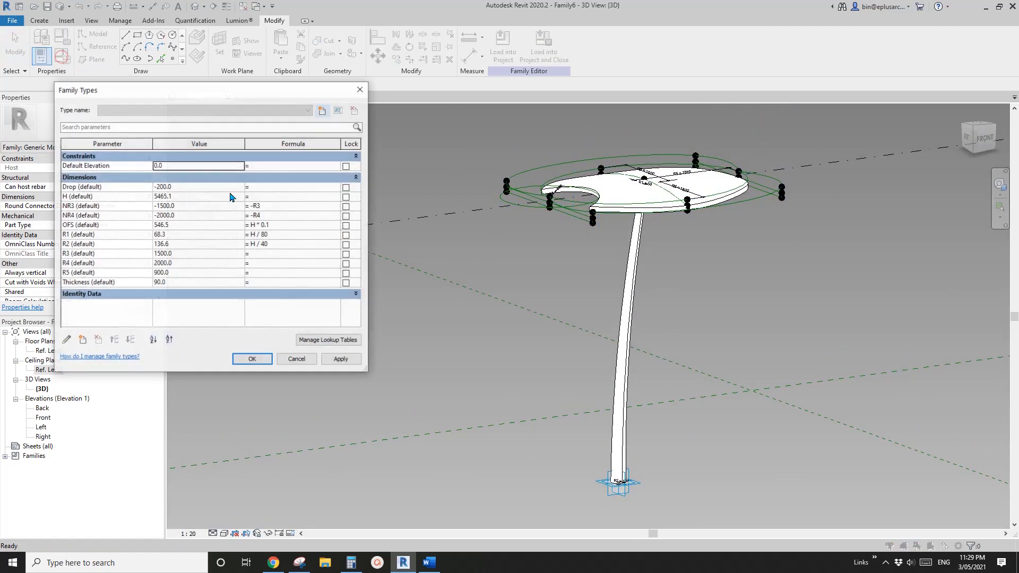
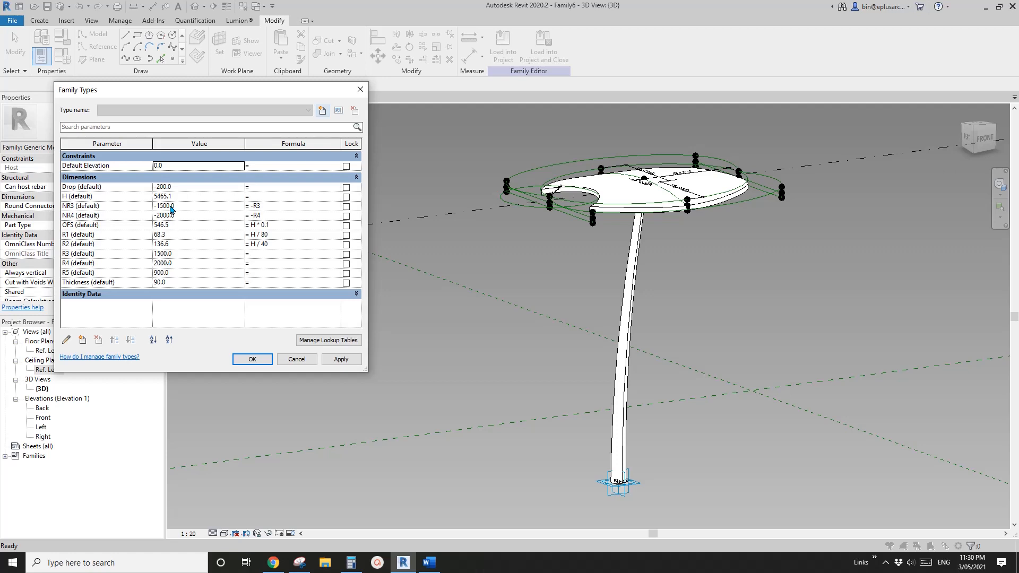
left_click(351, 562)
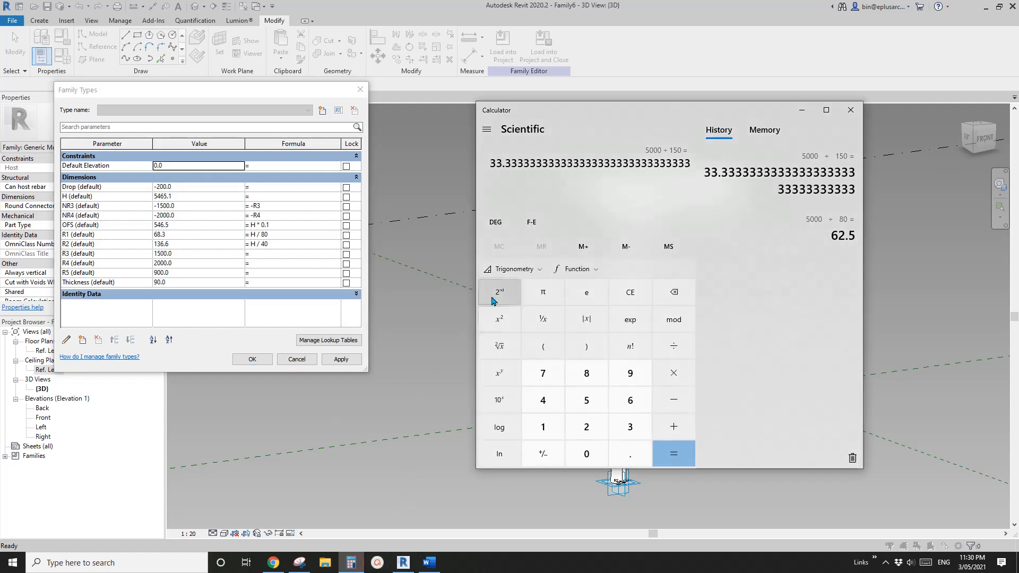
left_click(195, 197)
type("50")
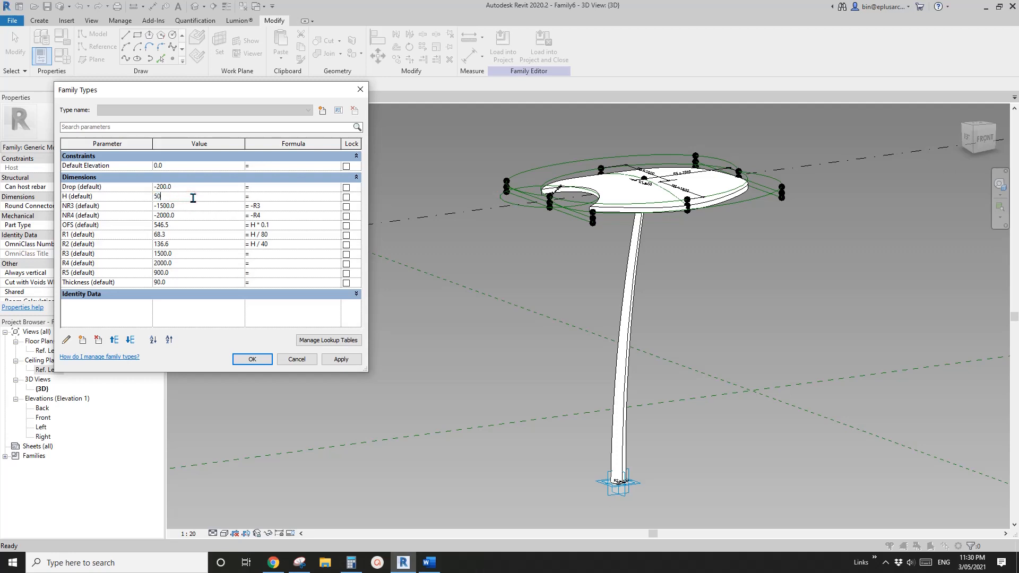
type("00")
left_click(341, 359)
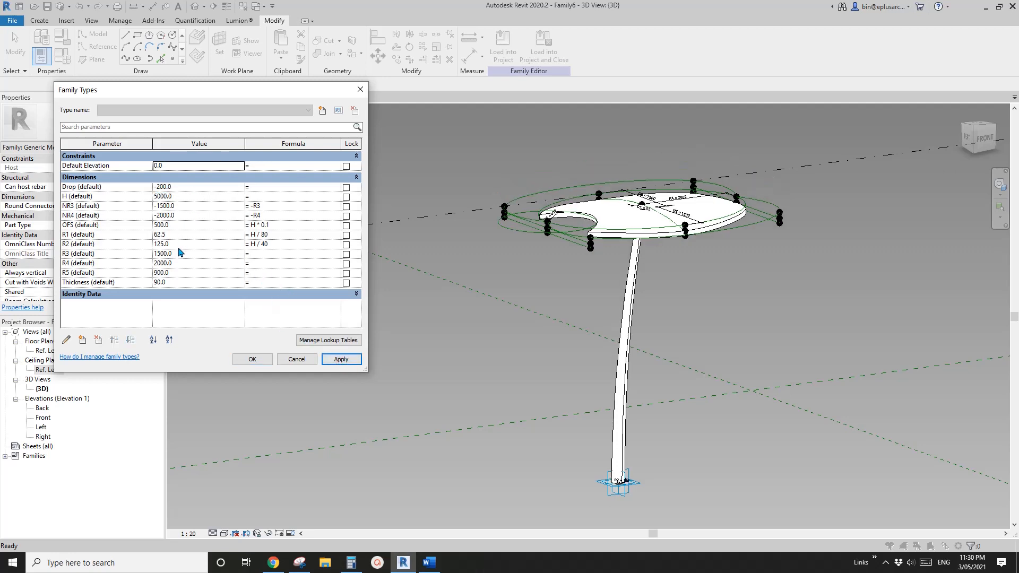
Enter formulas Drop = -H / 26, R3 = H / 3.3, R4 = H / 2.5, R5 = H / 6 and Thickness = H / 55, and accept them.
left_click(270, 255)
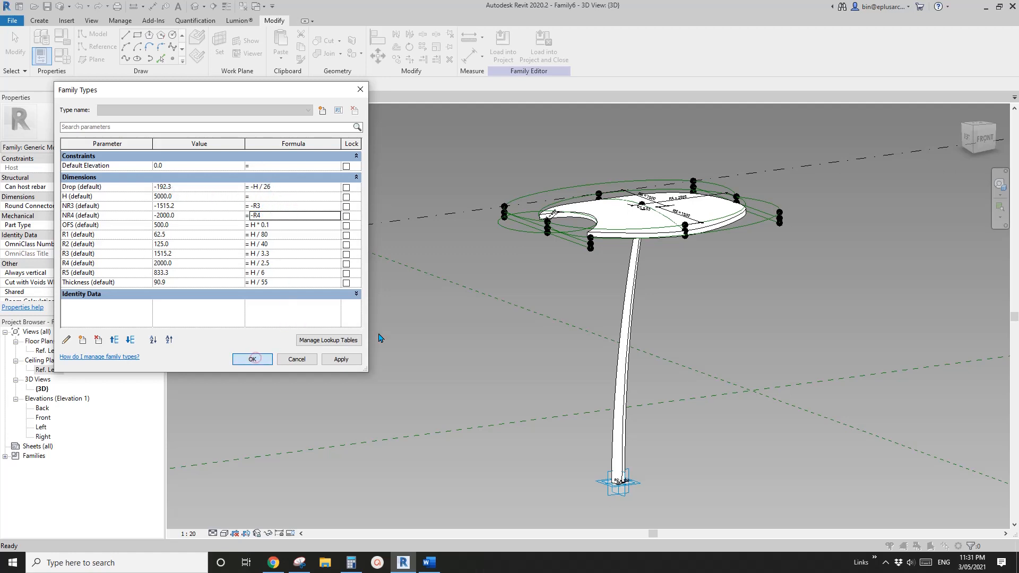
key("Escape")
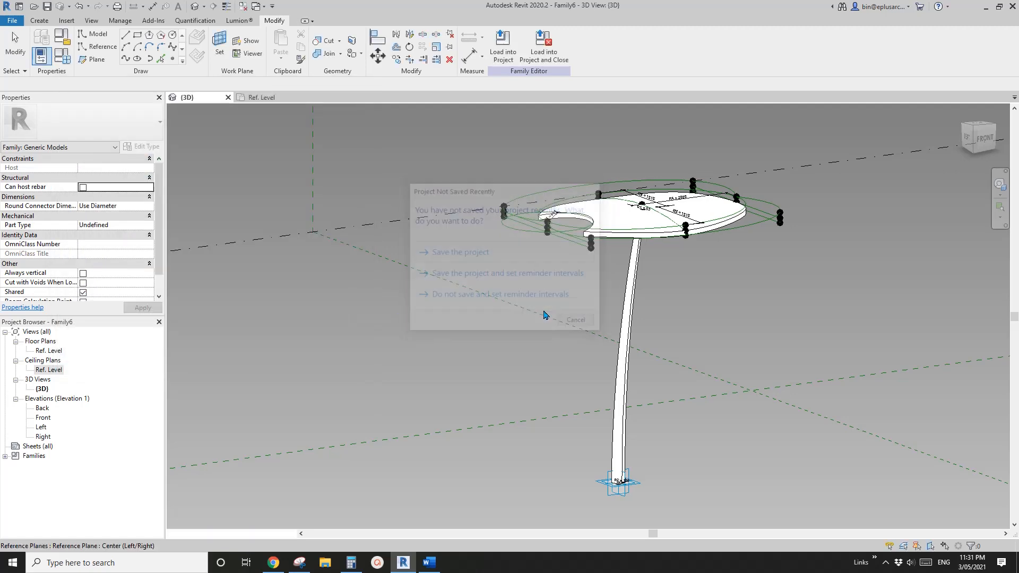
middle_click_drag(544, 315, 639, 341, "shift")
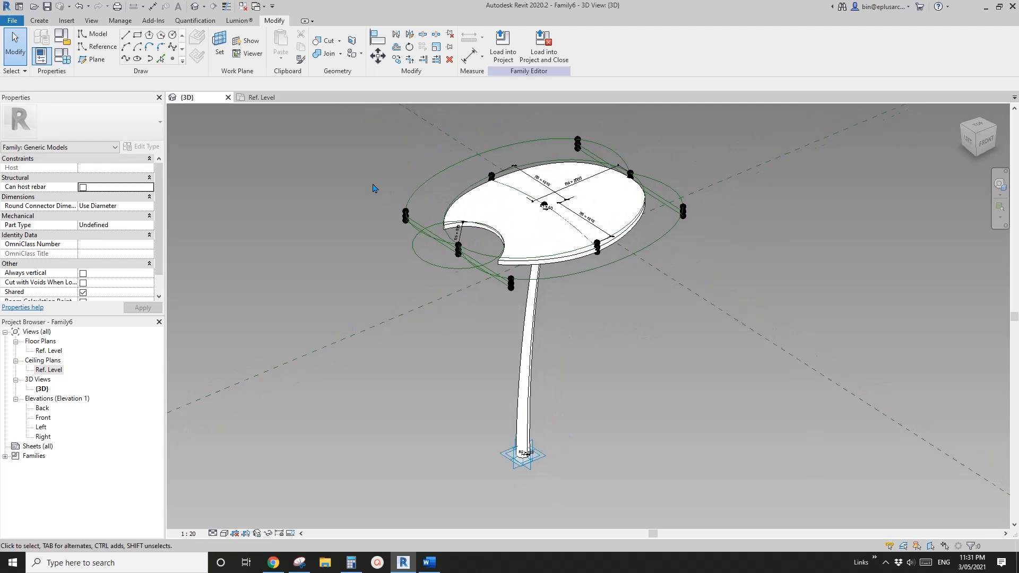
Create a new project from the Architectural Template.
left_click(13, 21)
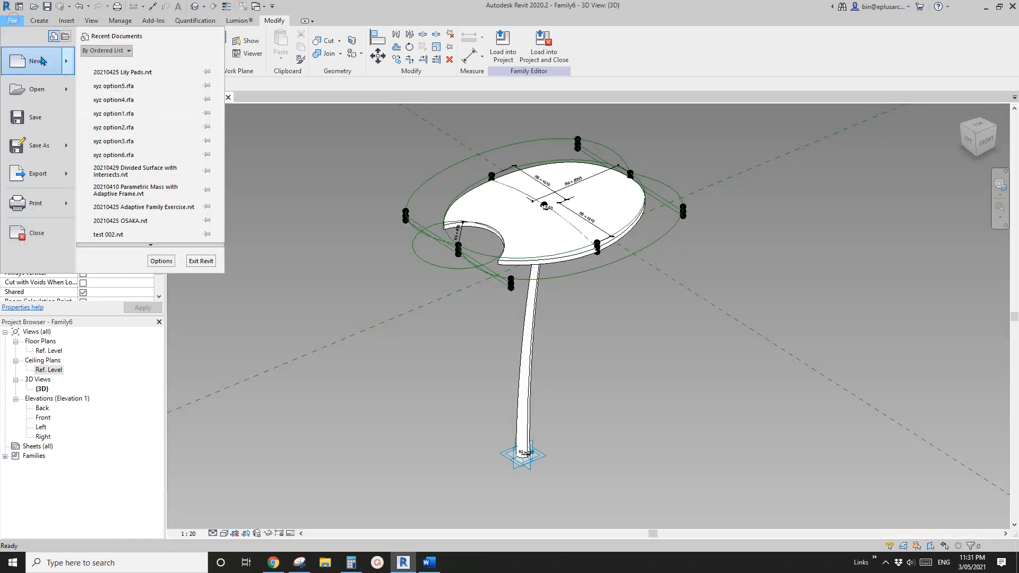
mouse_move(37, 61)
left_click(125, 80)
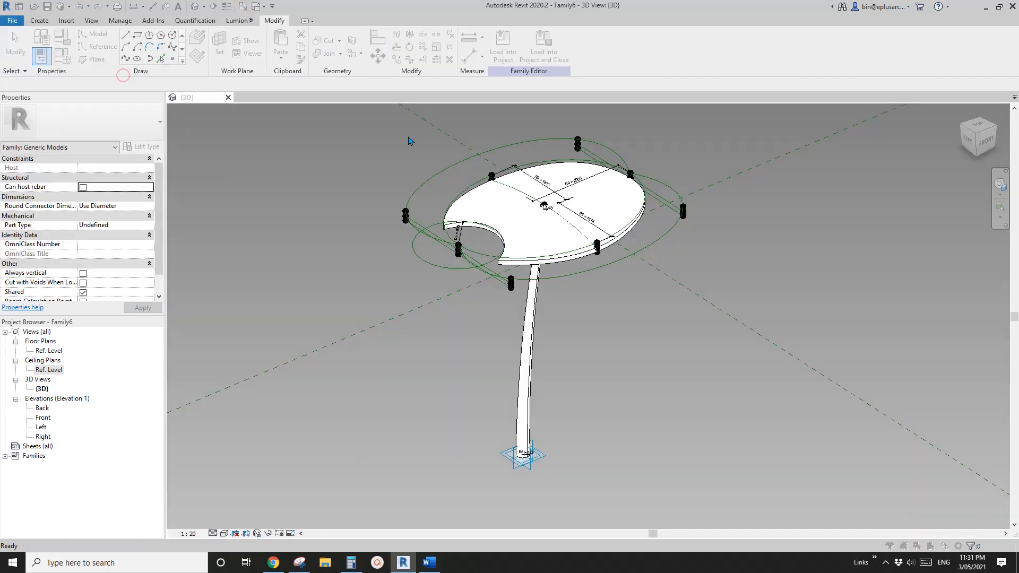
left_click(281, 316)
left_click(237, 341)
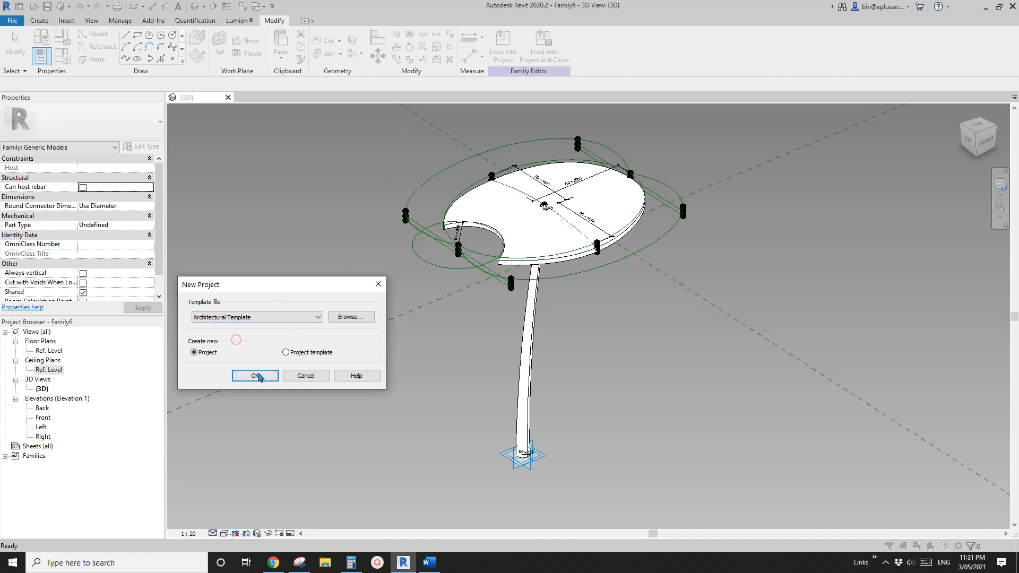
left_click(255, 375)
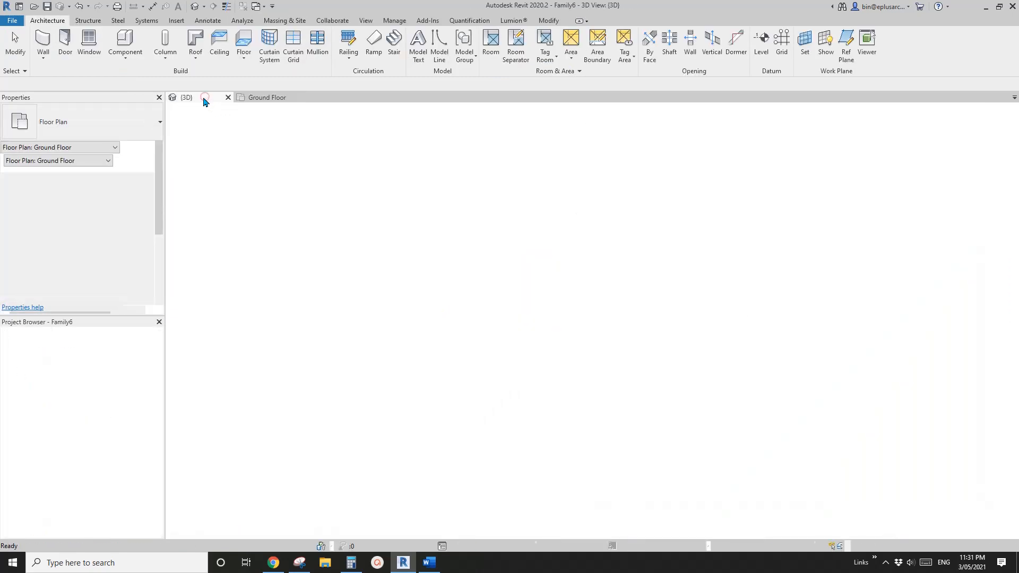
Load the canopy family into the new project and place one instance near the middle of the Ground Floor plan.
left_click(204, 97)
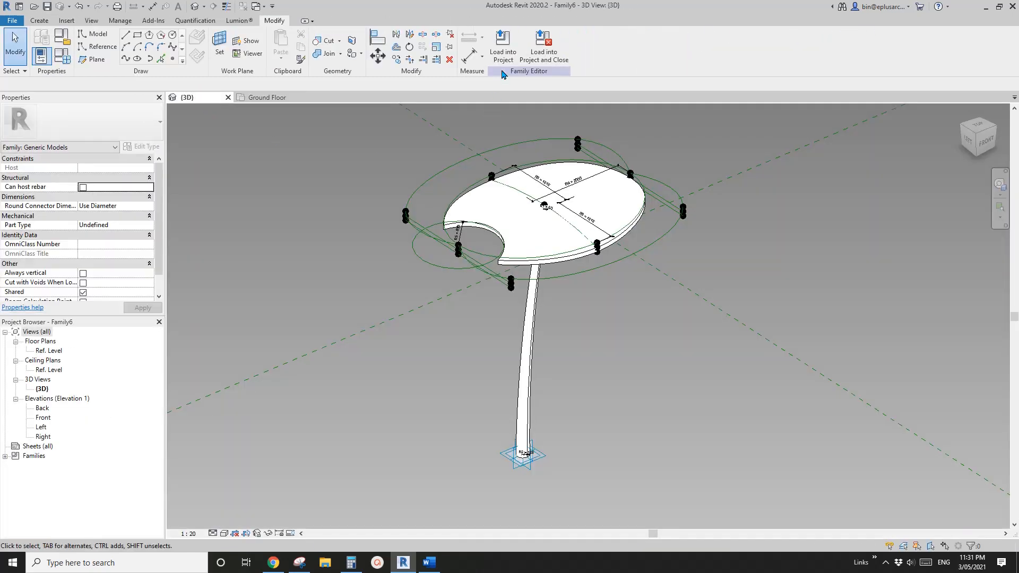
left_click(501, 48)
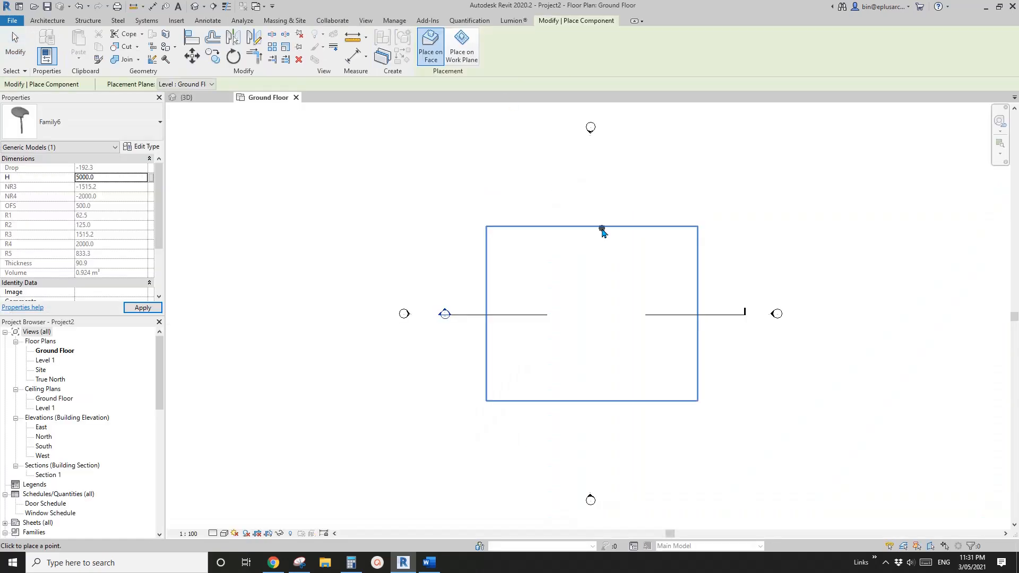
key("Escape")
key("Escape")
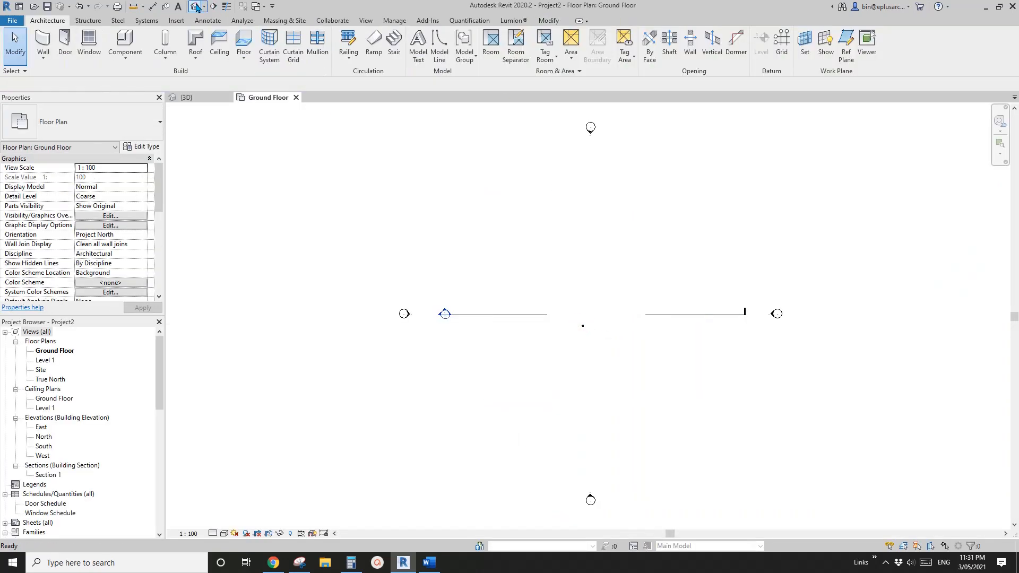
Open the project's default 3D view, display it shaded and select the placed canopy.
left_click(195, 6)
scroll(566, 324, "up", 3)
left_click(540, 303)
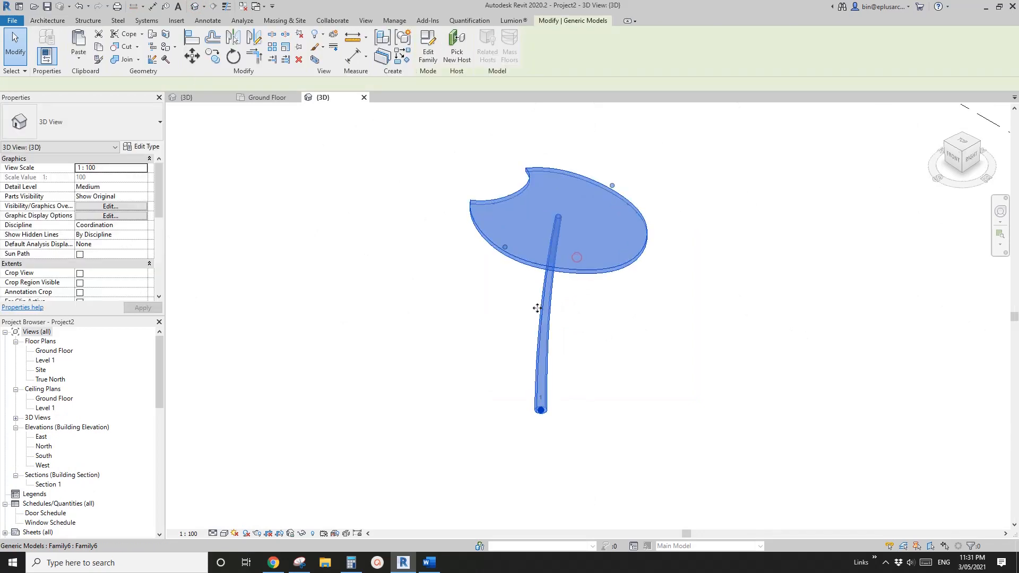
middle_click_drag(505, 335, 670, 264, "shift")
left_click(754, 340)
left_click(584, 204)
middle_click_drag(584, 204, 624, 288, "shift")
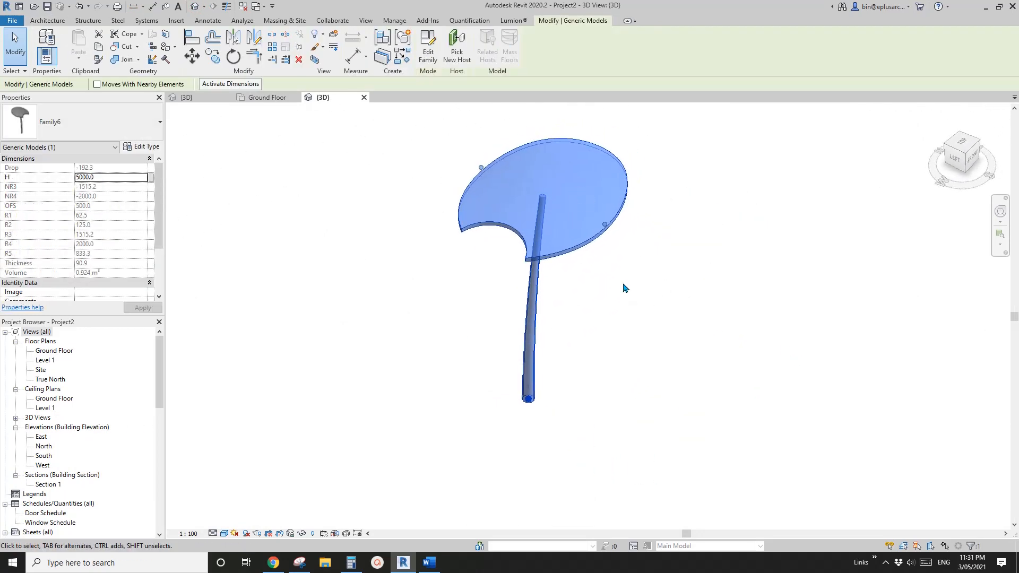
Examine the placed canopy's slab, notch and curved column from several angles.
mouse_move(481, 168)
left_mouse_down()
mouse_move(472, 176)
mouse_move(481, 168)
left_mouse_up()
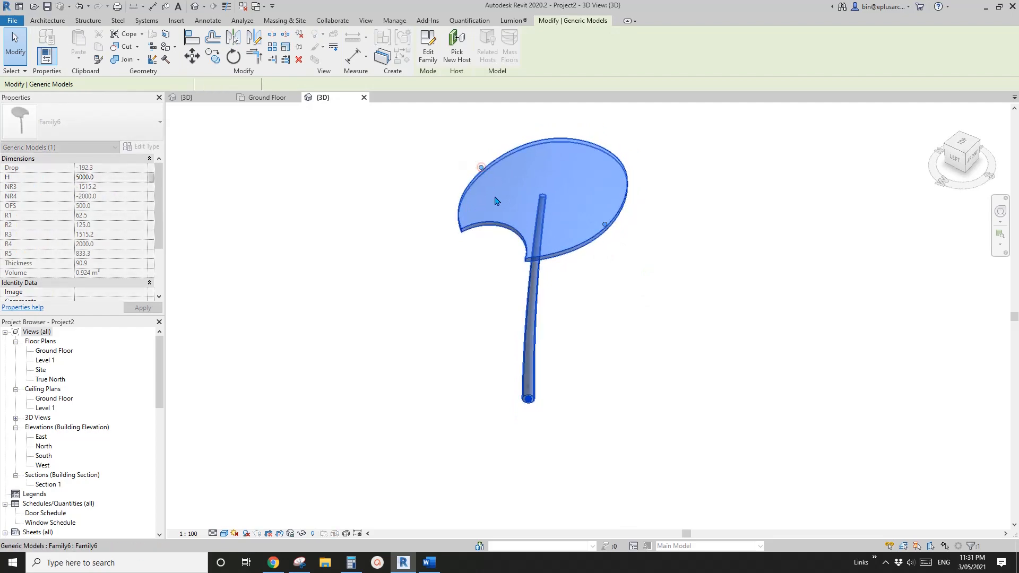
key("Escape")
left_click(514, 220)
middle_click_drag(604, 310, 578, 282, "shift")
left_click(578, 282)
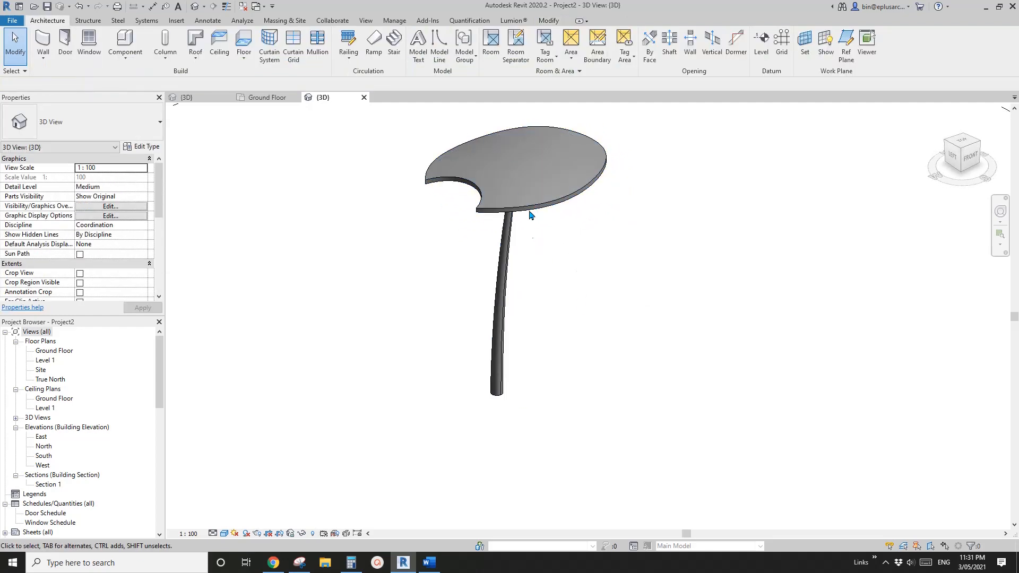
left_click(526, 201)
middle_click_drag(515, 224, 501, 352, "shift")
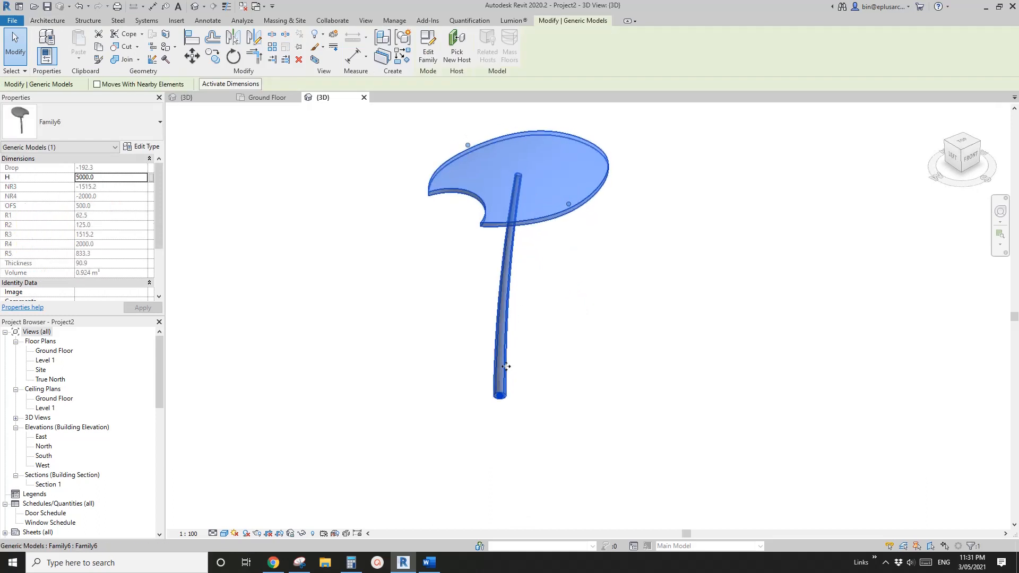
middle_click_drag(491, 258, 512, 264)
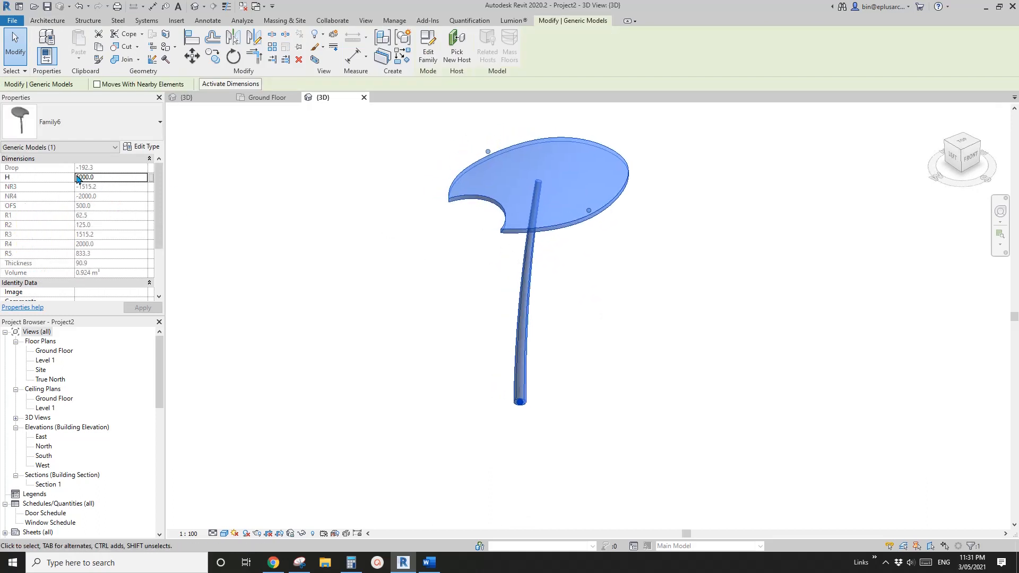
Set the placed canopy's H to 3000, apply it and check how the instance scales.
scroll(509, 186, "down", 2)
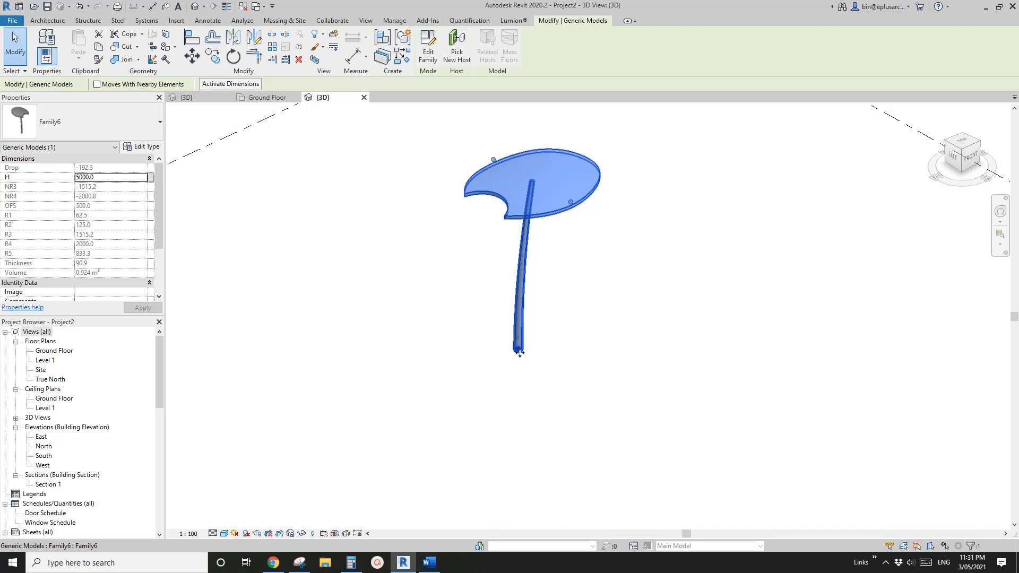
scroll(520, 351, "up", 2)
scroll(527, 314, "down", 2)
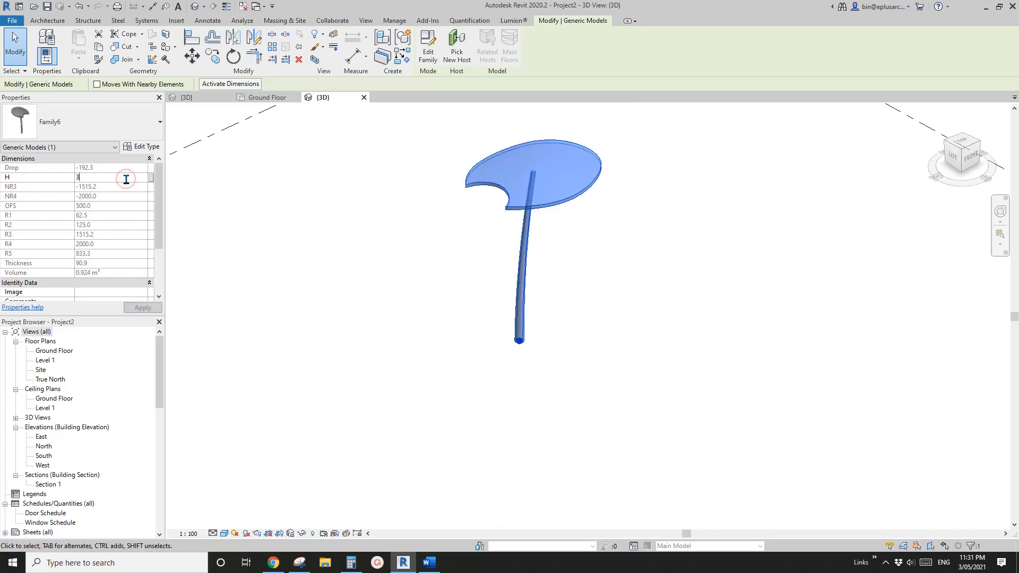
scroll(582, 237, "up", 1)
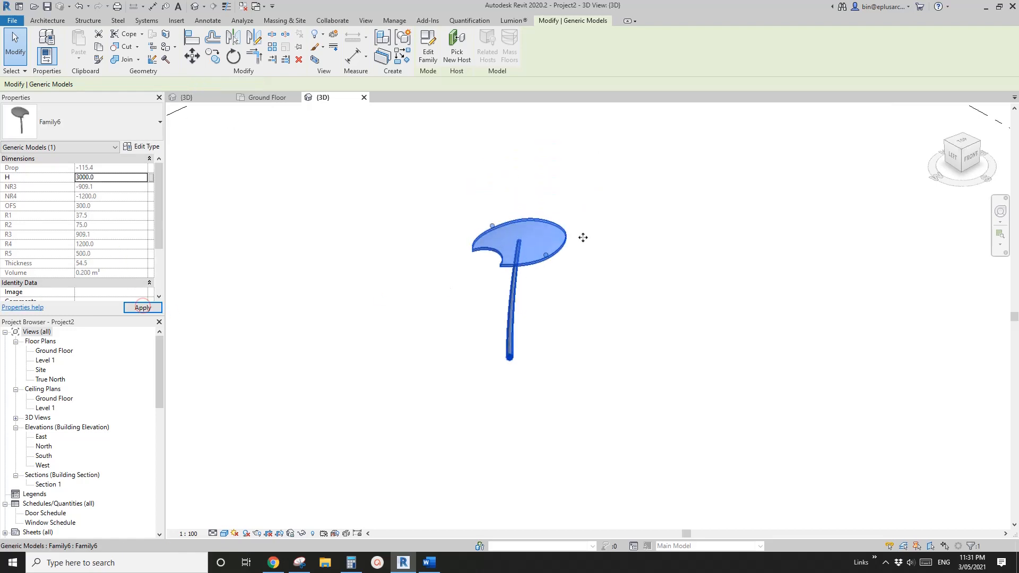
middle_click_drag(583, 237, 515, 225, "shift")
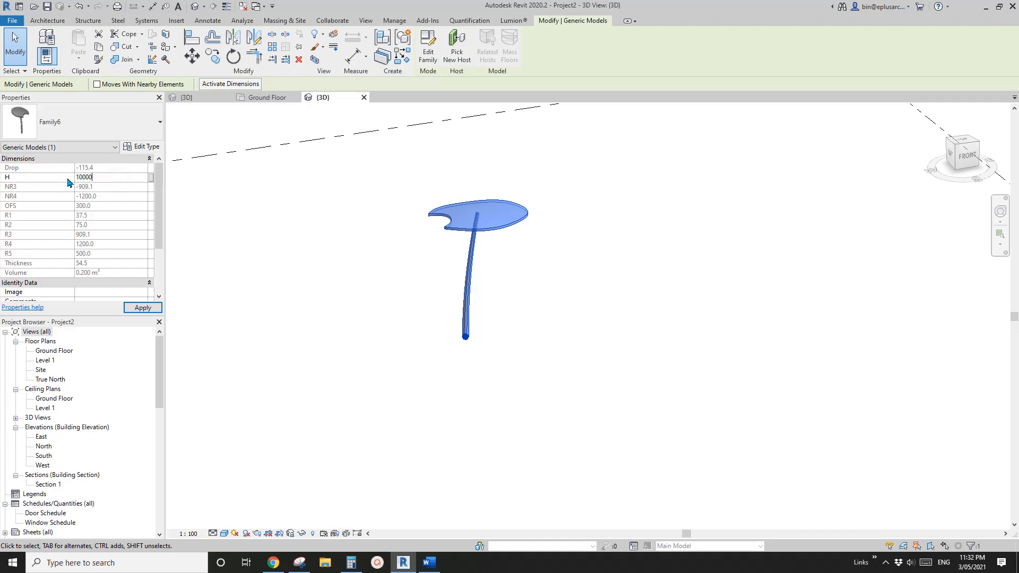
Set the canopy instance's H to 10000, apply it and rotate the instance in place.
scroll(423, 229, "down", 1)
middle_click_drag(423, 228, 433, 408)
scroll(483, 327, "down", 3)
key("space")
key("space")
key("space")
key("space")
key("space")
left_click(434, 405)
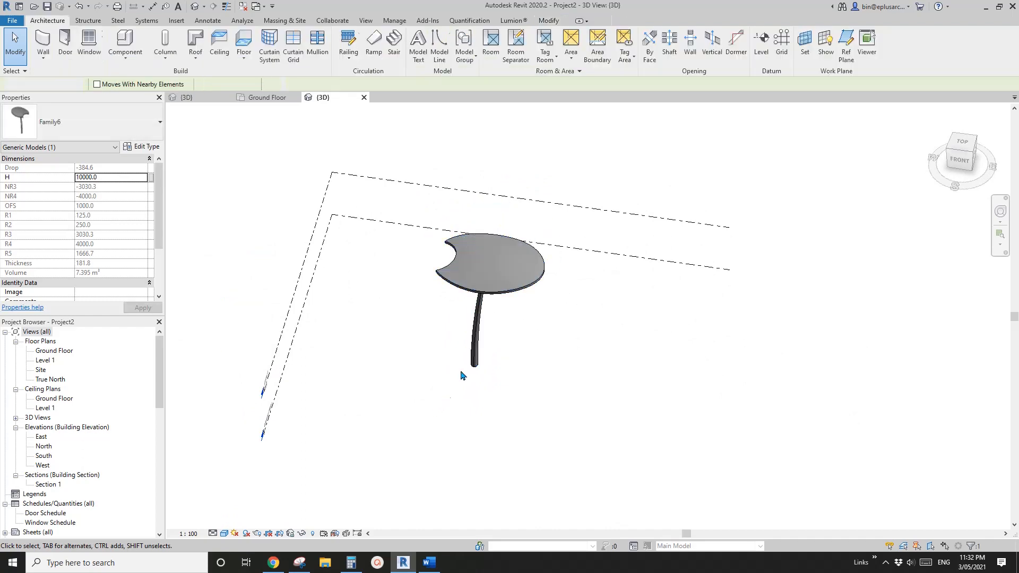
Create five similar canopies from the existing one, placing them beside it so that their slabs overlap.
left_click(504, 284)
scroll(504, 284, "up", 1)
middle_click_drag(503, 284, 561, 301, "shift")
scroll(515, 289, "up", 1)
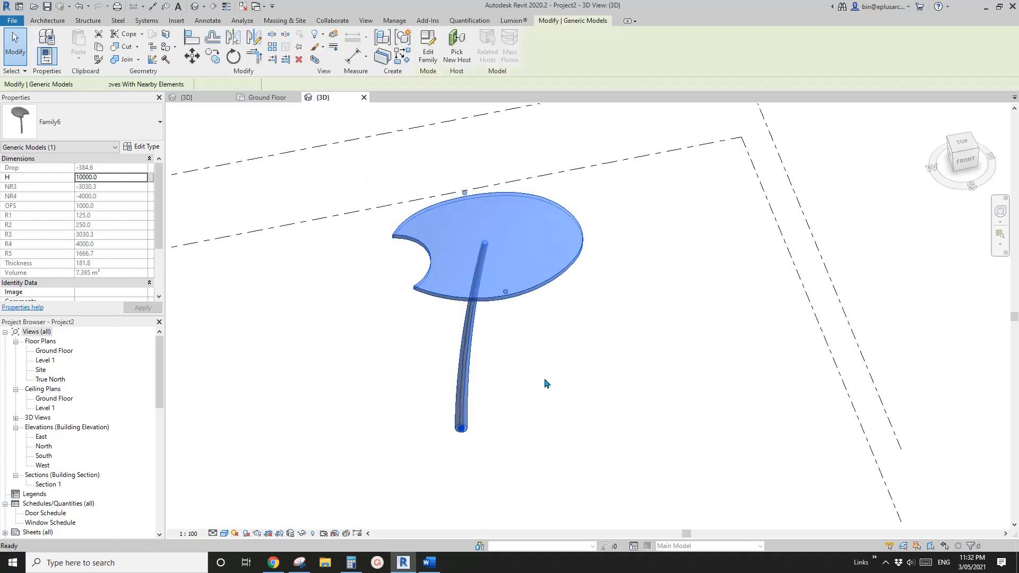
key("c")
key("s")
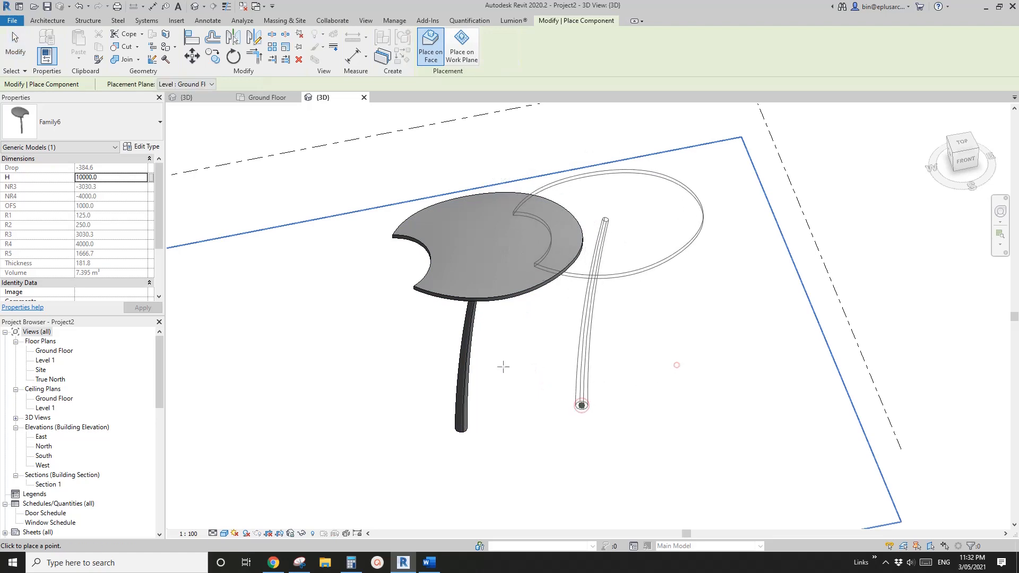
left_click(582, 405)
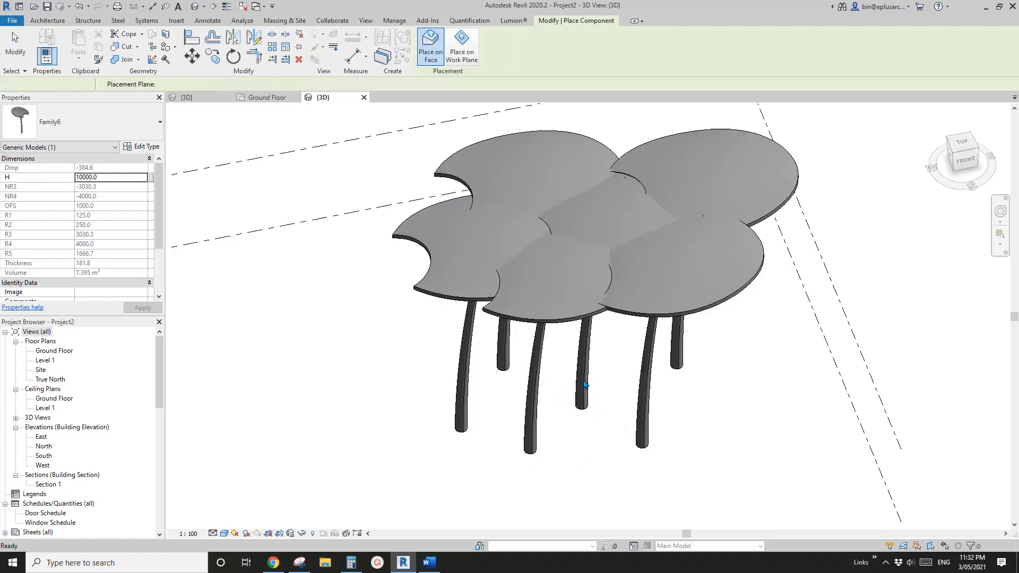
key("Escape")
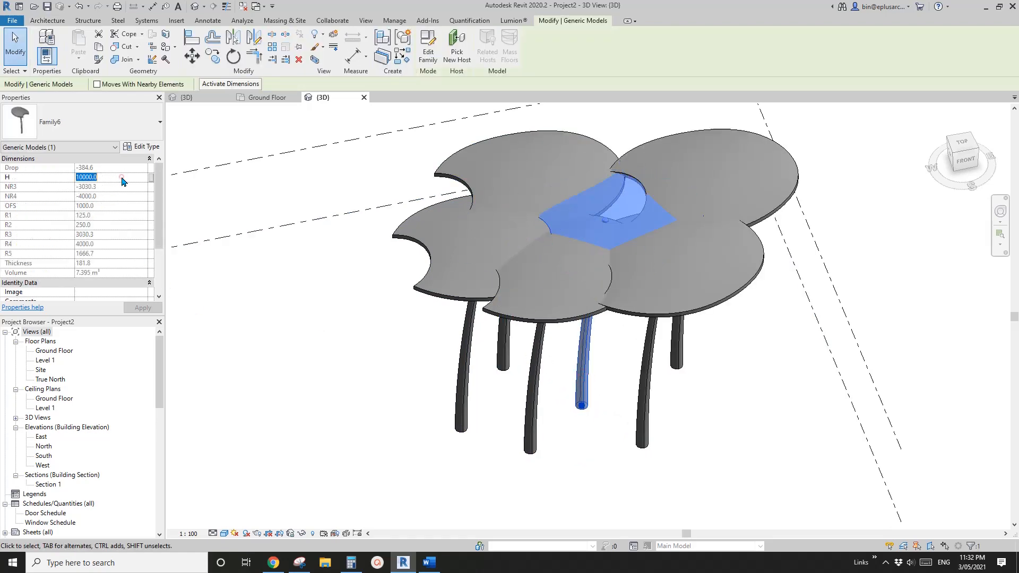
Vary the heights of the copied canopies, setting H to 6000 for the middle one and 4500, 6600 and 7700 for others around it.
left_click(535, 383)
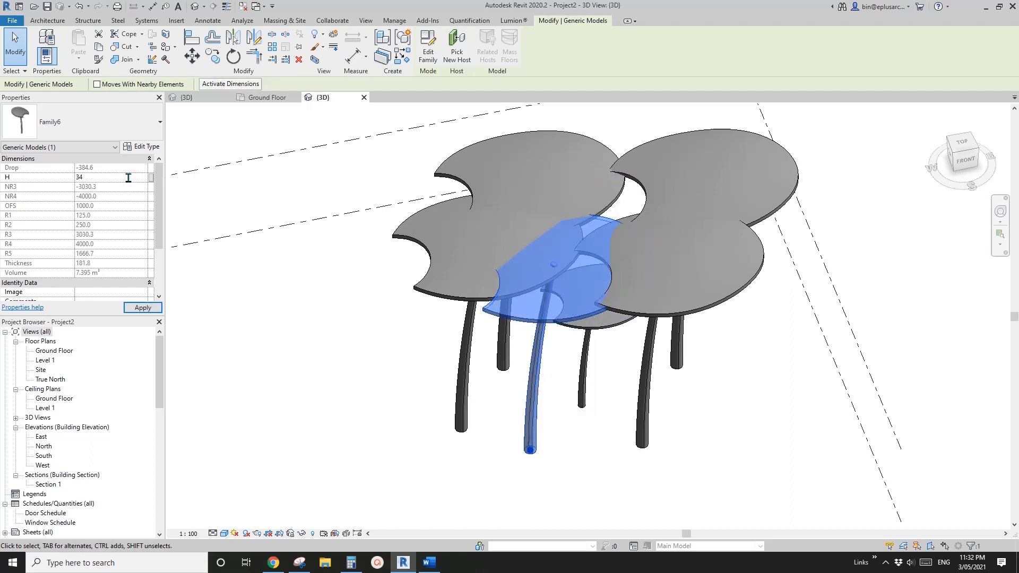
left_click(661, 286)
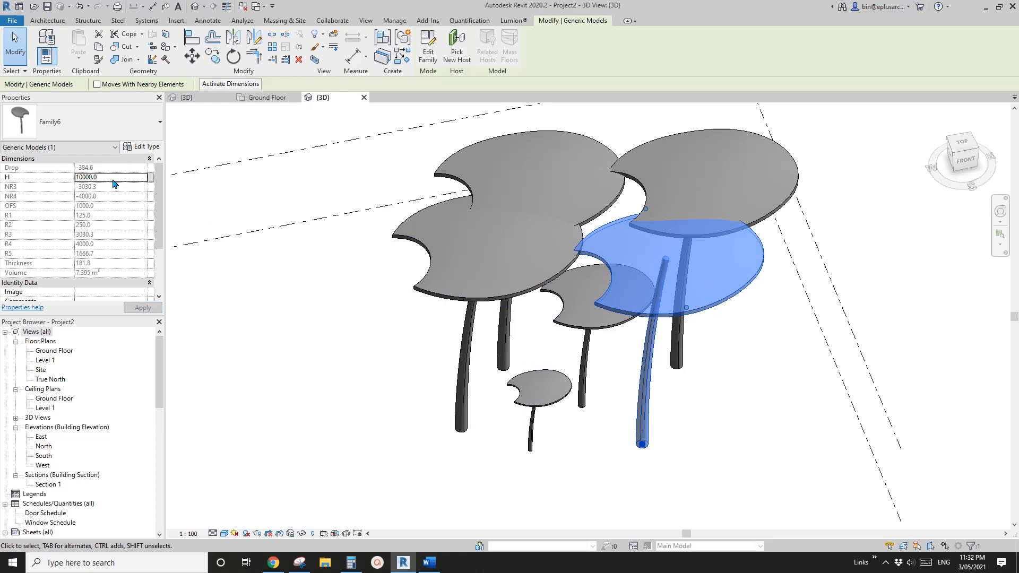
left_click(699, 178)
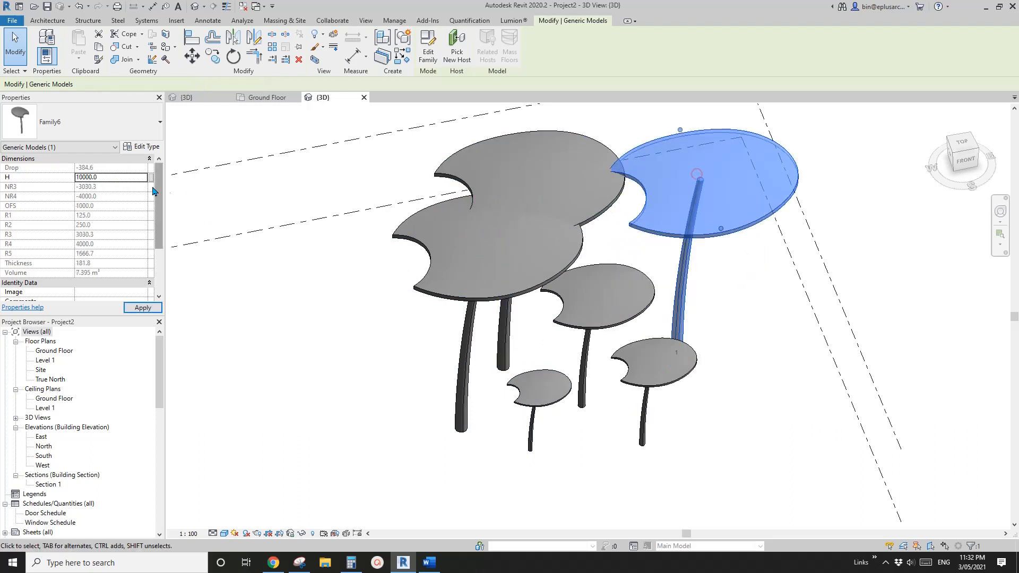
left_click(123, 178)
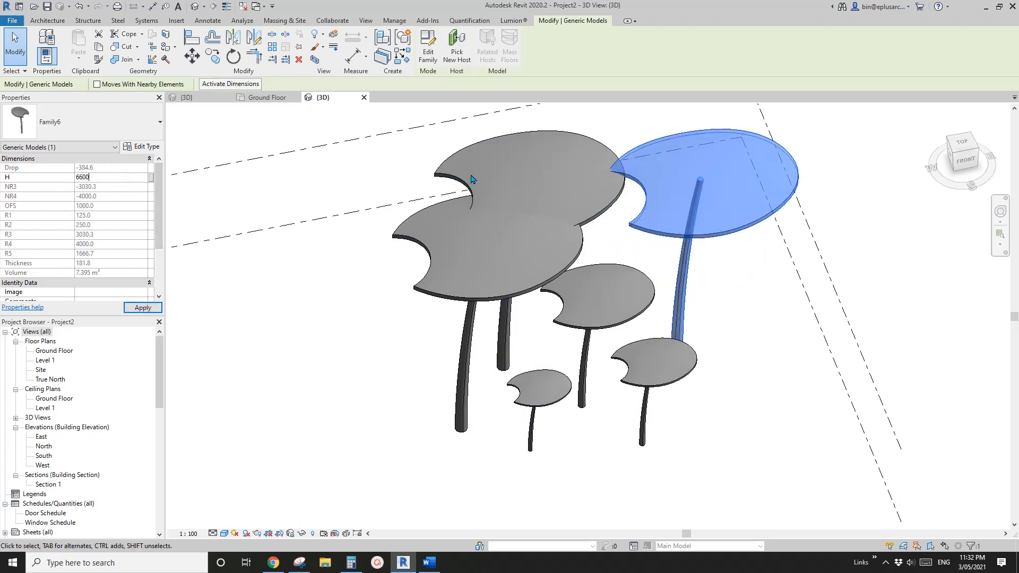
left_click(472, 179)
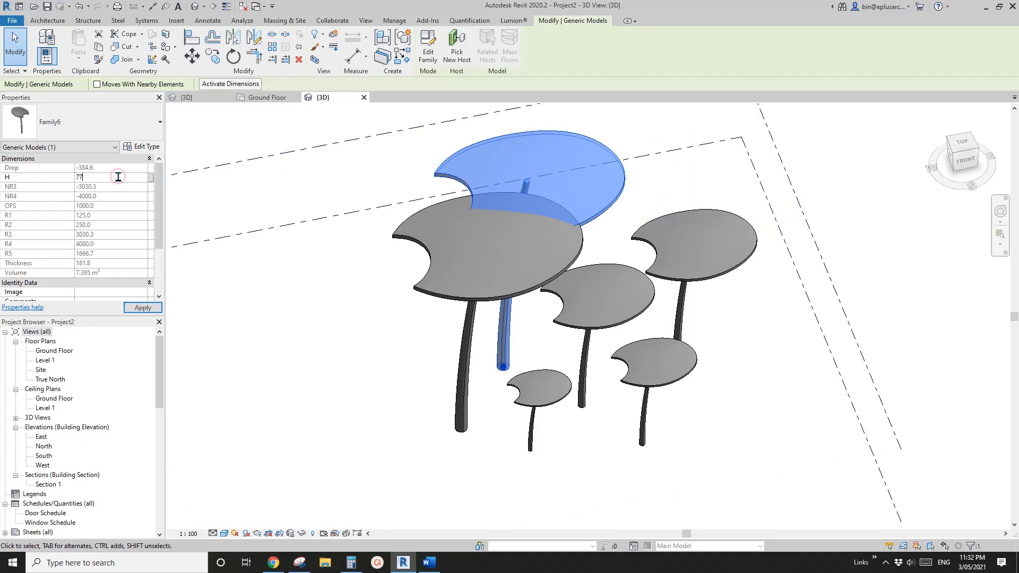
Rotate several canopies in place to face different directions and move them closer around the largest one.
left_click(626, 298)
key("space")
left_click(697, 249)
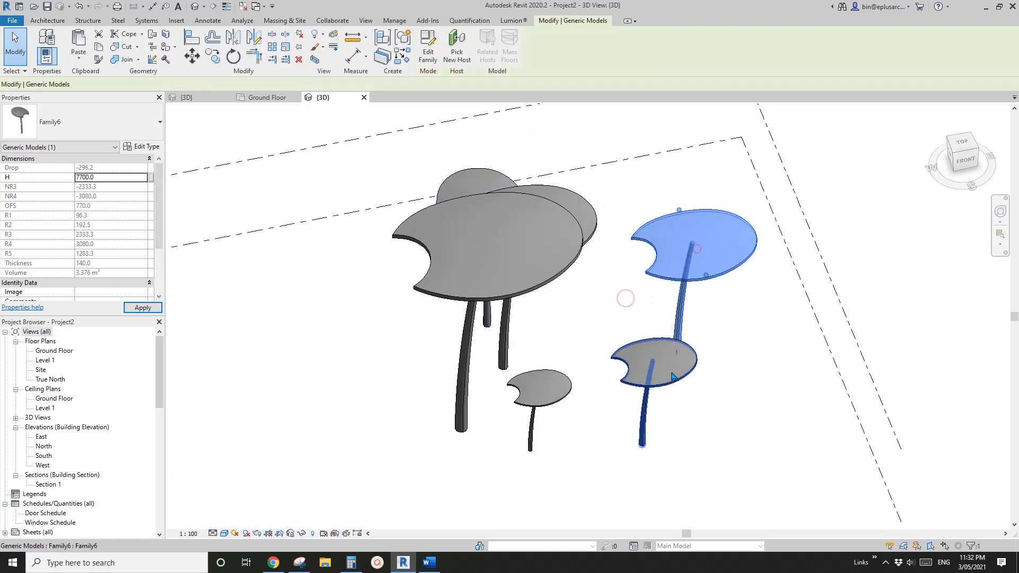
key("space")
left_click(663, 371)
left_click_drag(569, 393, 551, 247)
left_click(553, 240)
key("space")
key("space")
key("space")
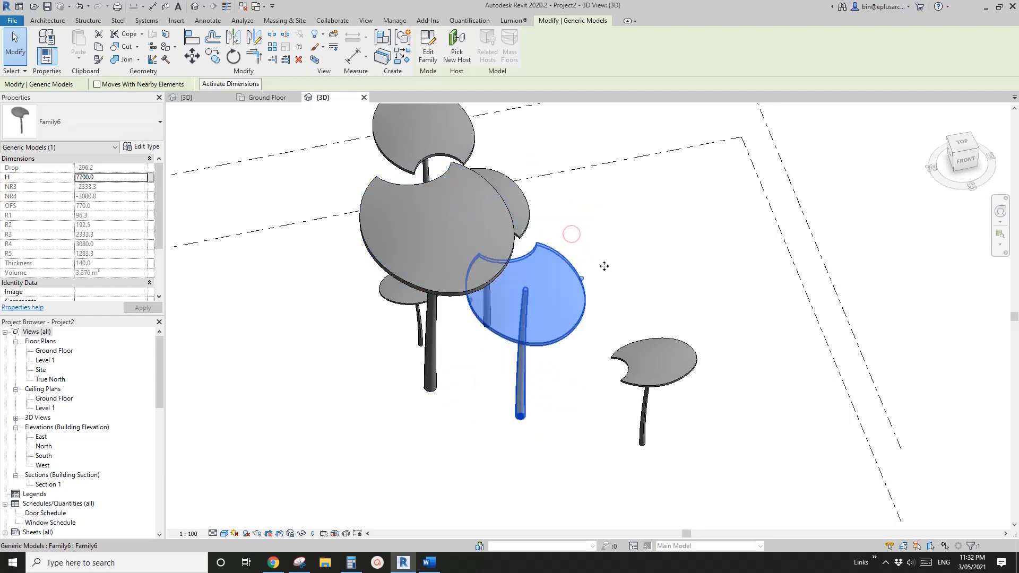
Rearrange the smaller canopies around the two tallest ones from the rear side, spreading them into a staggered cluster.
left_click(666, 365)
left_click_drag(666, 365, 602, 282)
left_click_drag(448, 256, 432, 265)
middle_click_drag(432, 265, 531, 297, "shift")
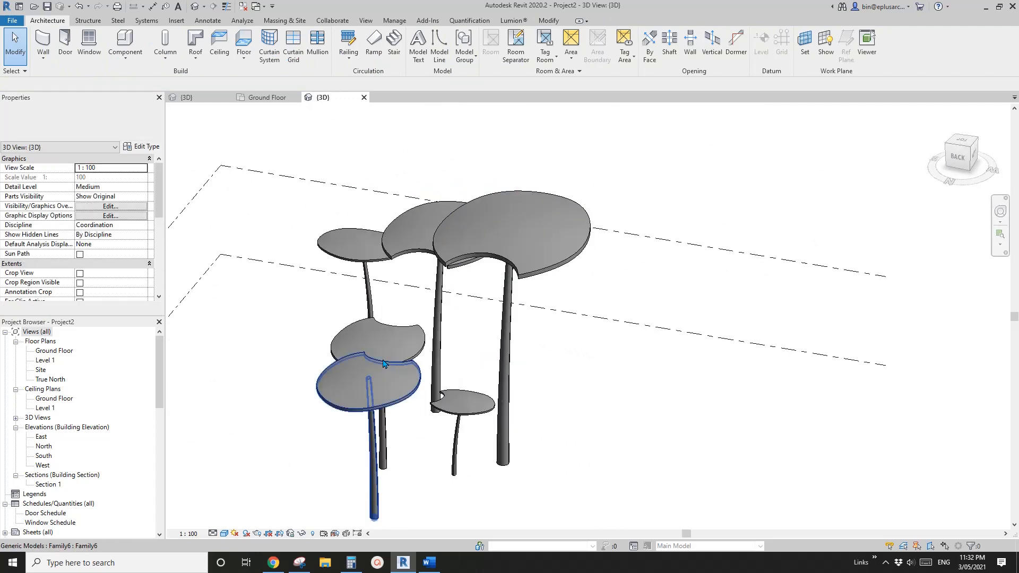
left_click_drag(343, 359, 373, 326)
left_click_drag(440, 388, 397, 394)
middle_click_drag(397, 394, 576, 367, "shift")
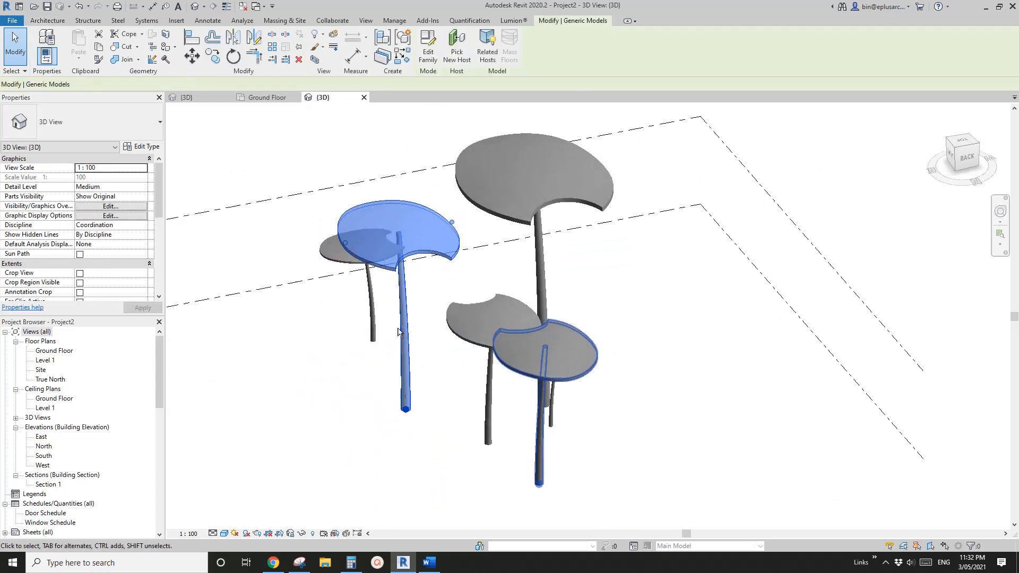
left_click_drag(329, 255, 330, 364)
key("Escape")
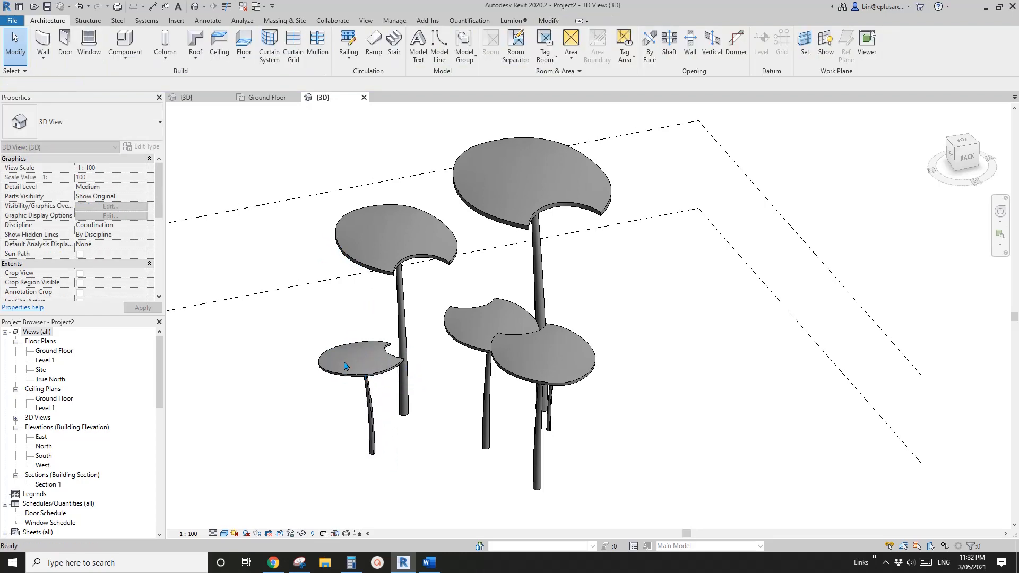
Open the canopy's family for editing from the 4500 high instance.
left_click(344, 360)
scroll(357, 378, "up", 1)
middle_click_drag(357, 378, 324, 374)
left_click(426, 40)
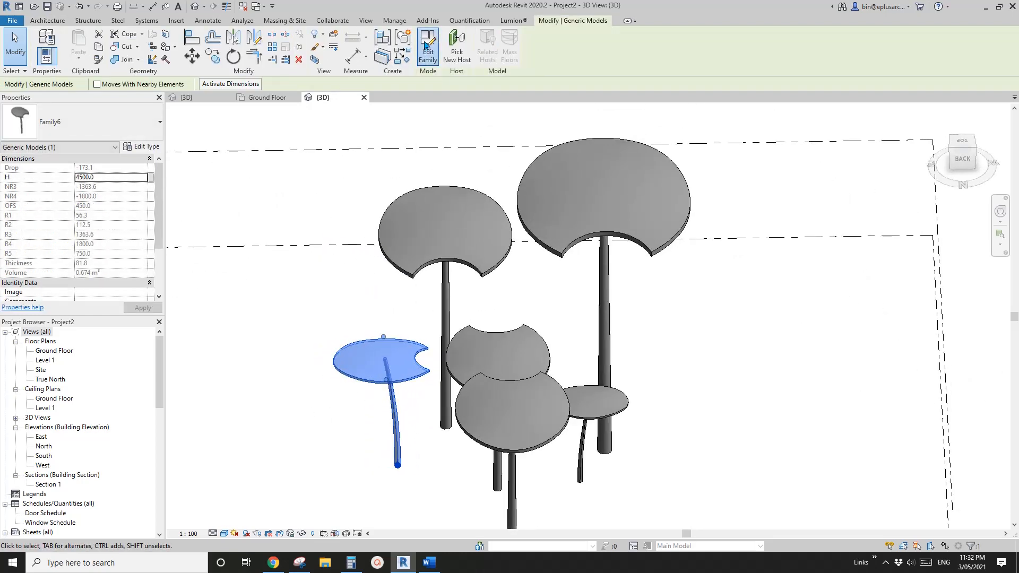
Examine the stacked reference points at the slab's edge and the form element that shapes the slab.
scroll(636, 247, "up", 5)
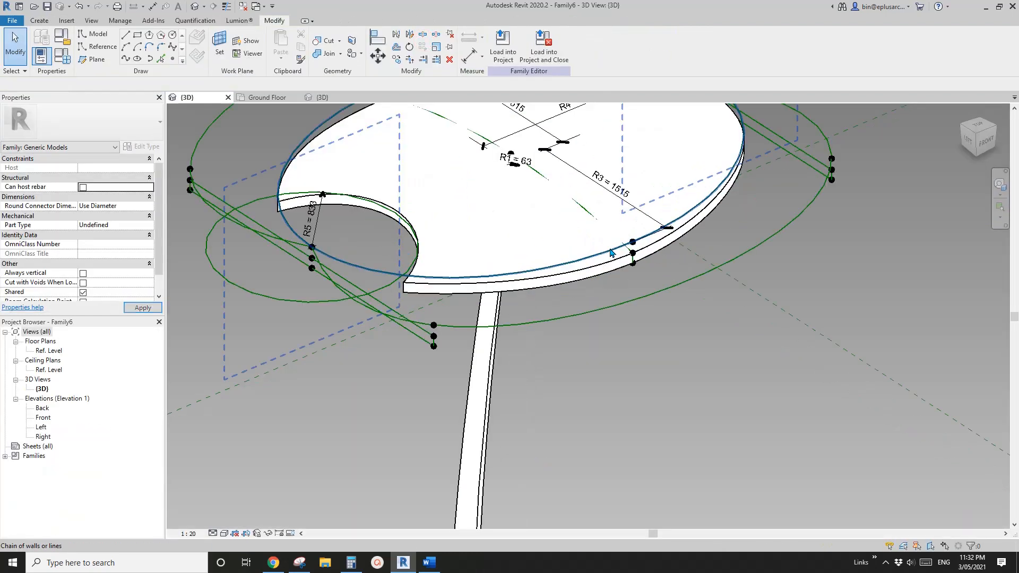
middle_click_drag(643, 245, 568, 248)
scroll(576, 270, "down", 1)
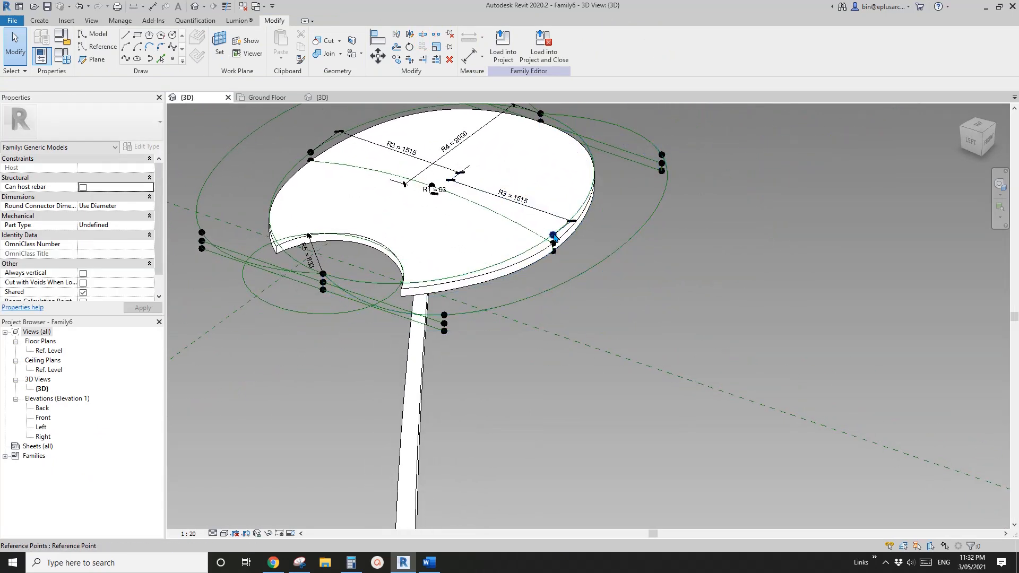
left_click(554, 236)
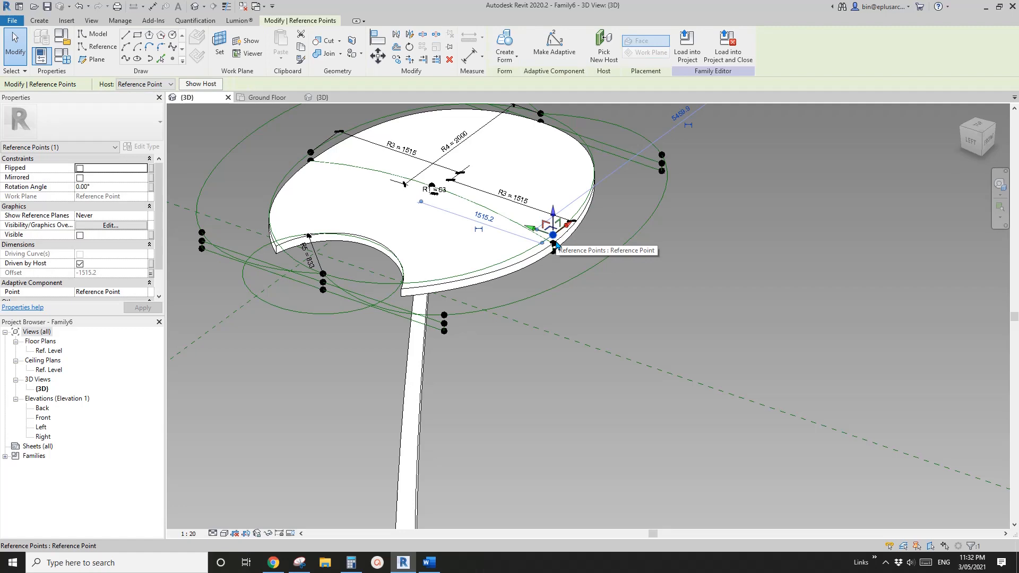
scroll(555, 241, "up", 2)
key("Escape")
left_click(552, 246)
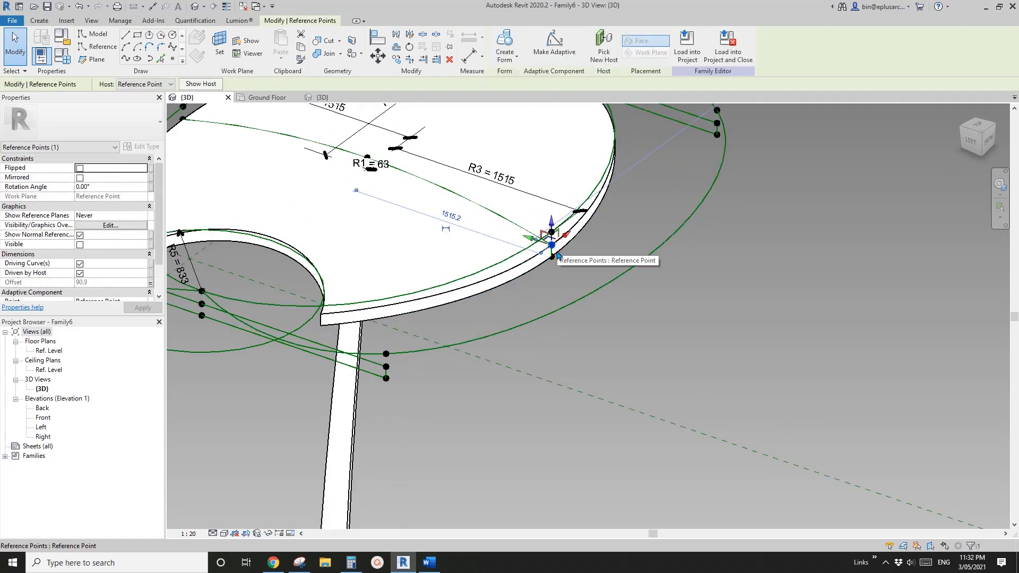
left_click(558, 263)
left_click(553, 258)
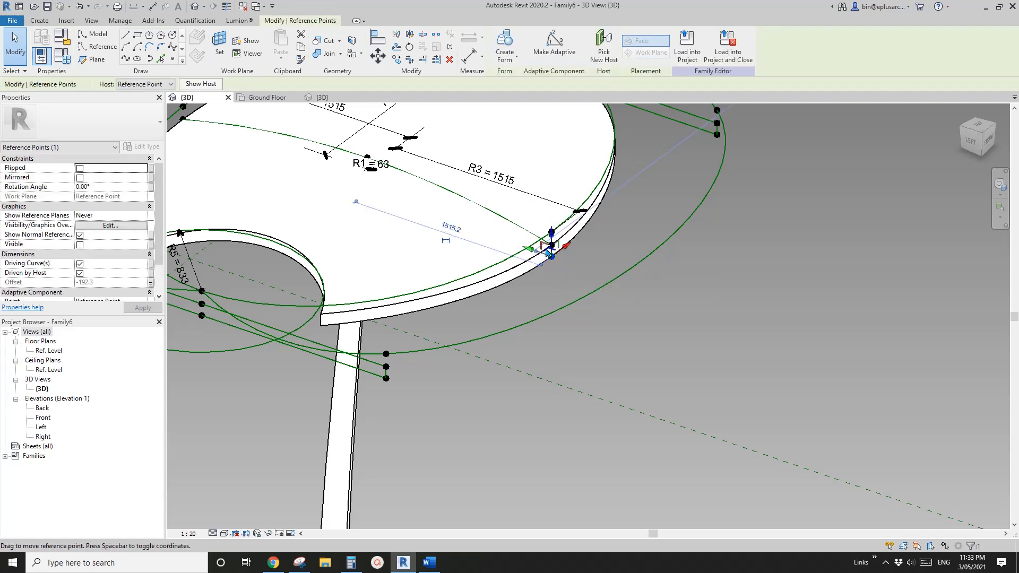
left_click(524, 236)
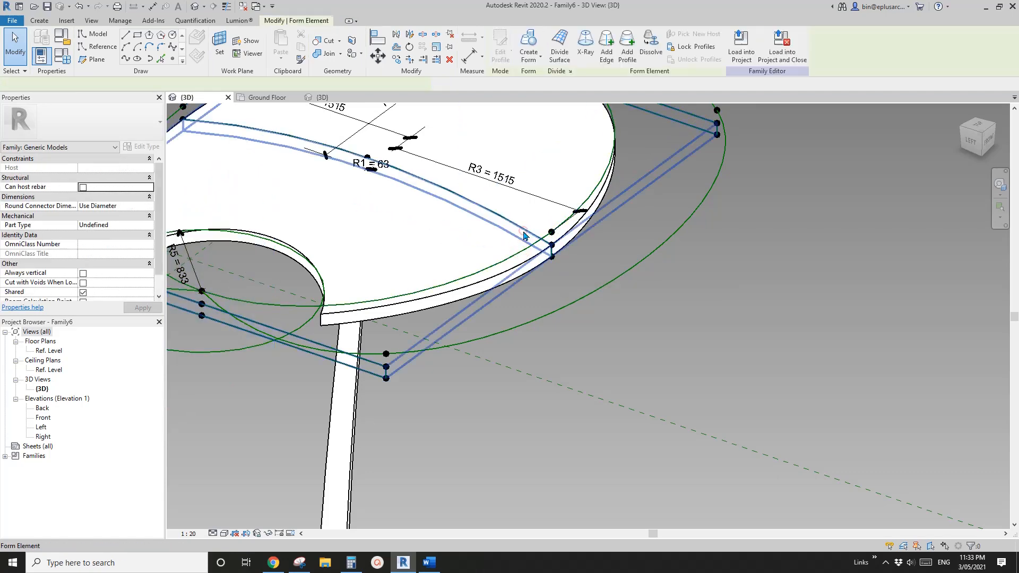
key("Escape")
scroll(547, 268, "down", 3)
middle_click_drag(547, 273, 511, 287, "shift")
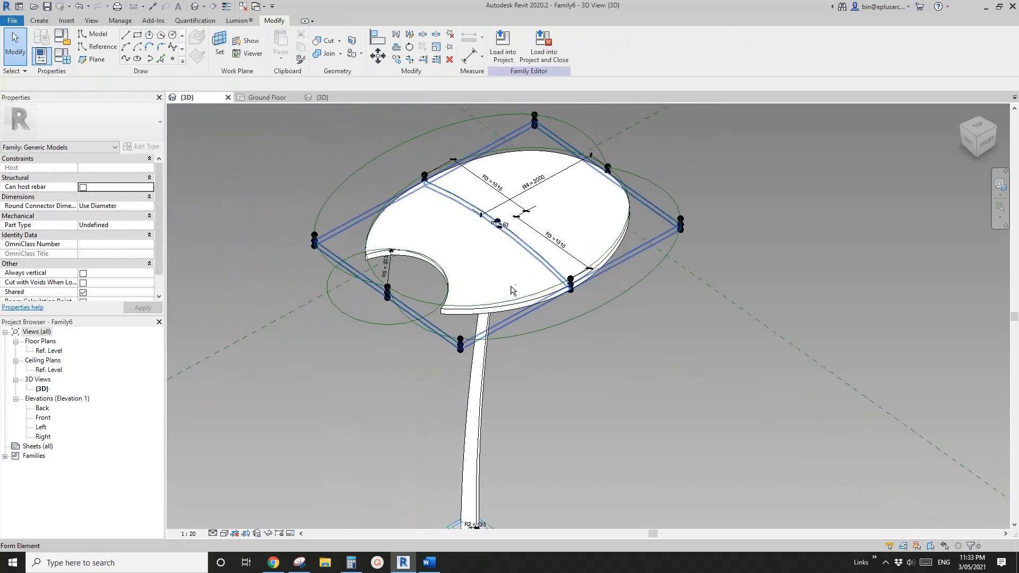
scroll(425, 265, "down", 1)
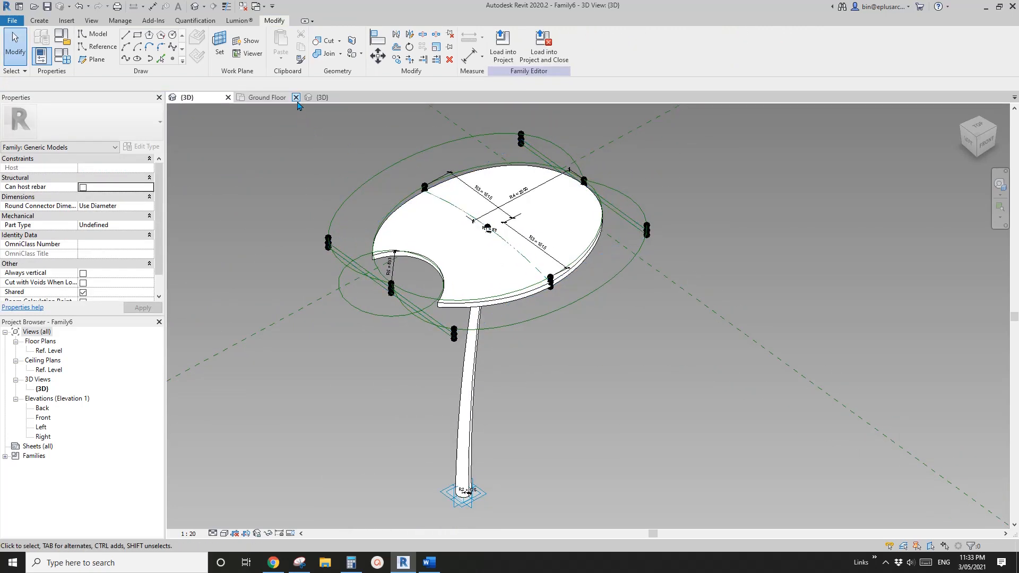
Return to the project's 3D view and inspect the canopy cluster, including the middle canopy, from several angles.
left_click(268, 99)
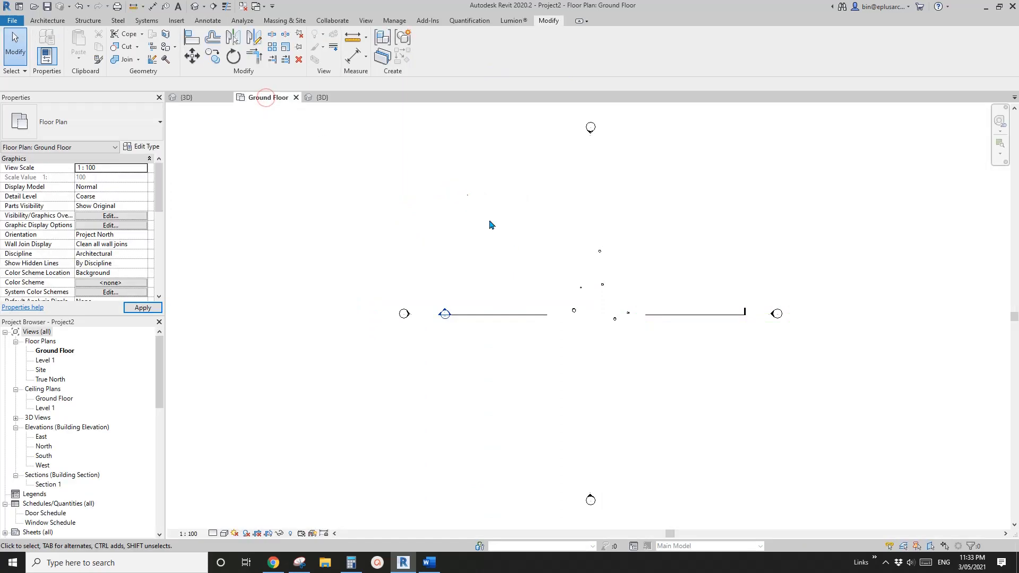
left_click(213, 6)
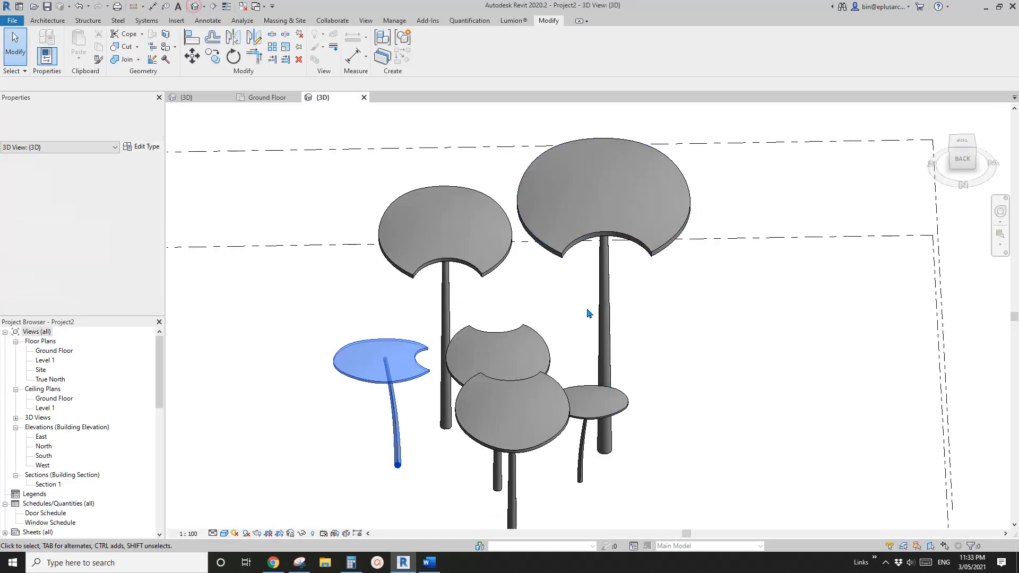
scroll(589, 314, "down", 3)
scroll(564, 371, "up", 1)
middle_click_drag(564, 372, 628, 303)
scroll(547, 326, "up", 1)
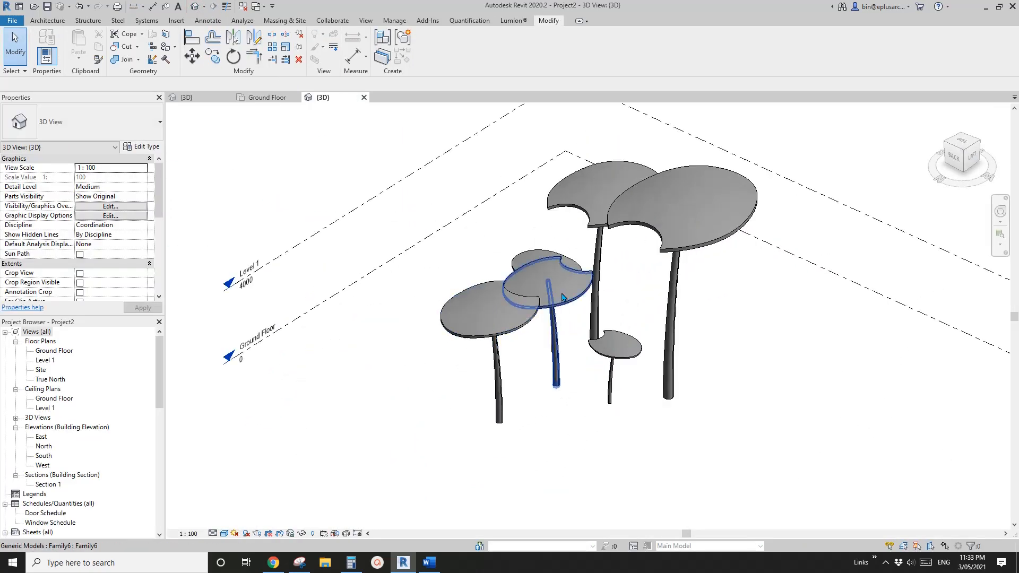
left_click(561, 292)
middle_click_drag(562, 292, 914, 184)
left_click(963, 150)
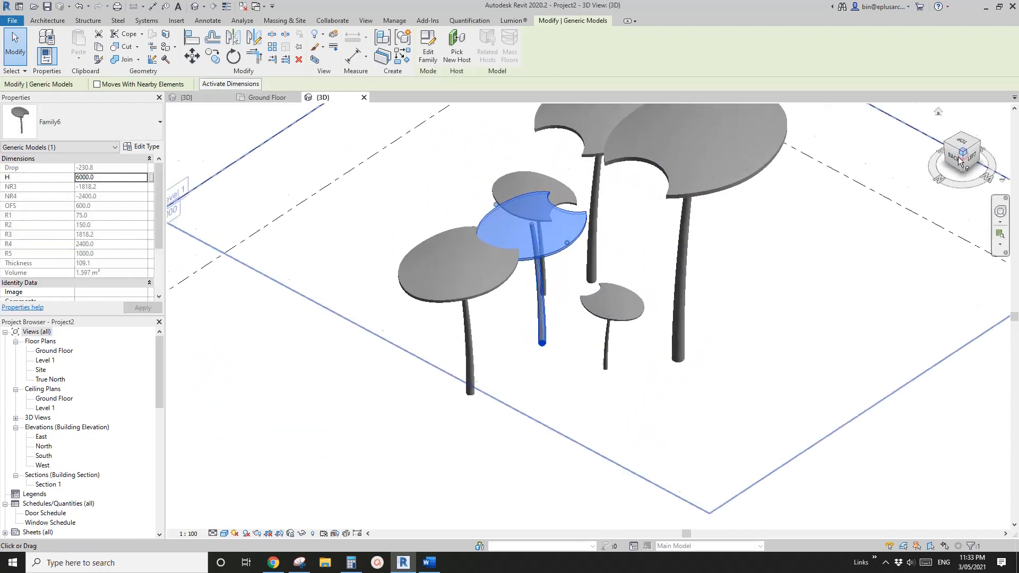
middle_click_drag(859, 236, 710, 296)
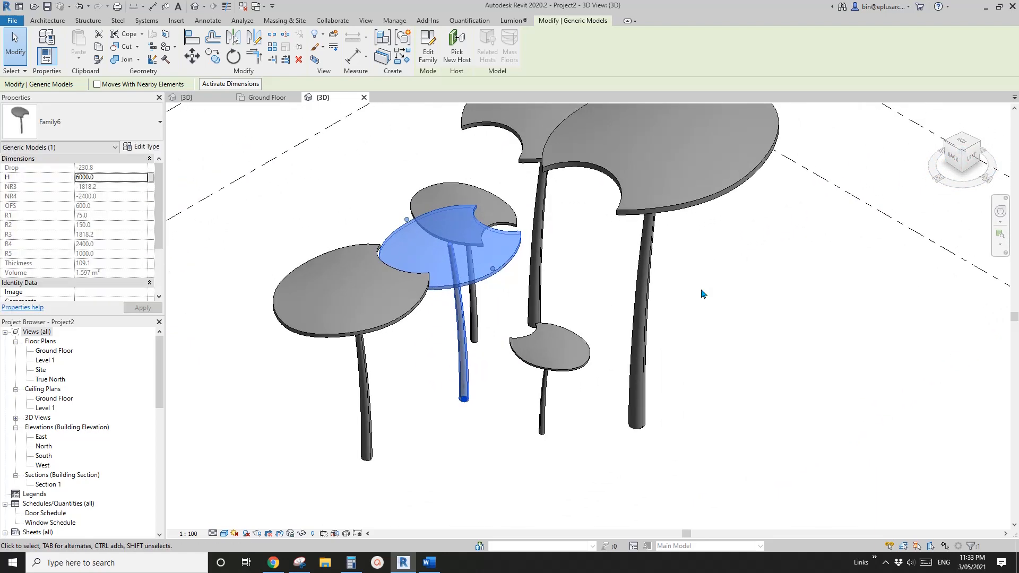